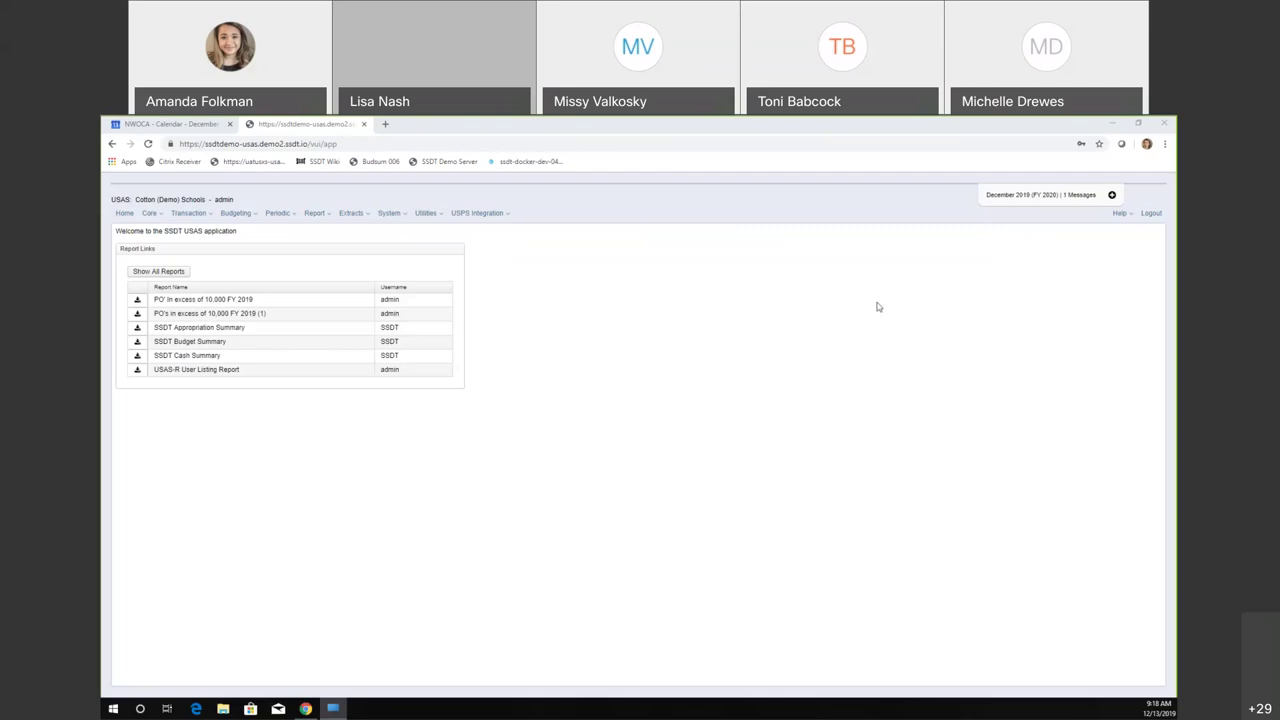
- Open the Public USAS Reports Library wiki page from the application's help resources
left_click(1119, 215)
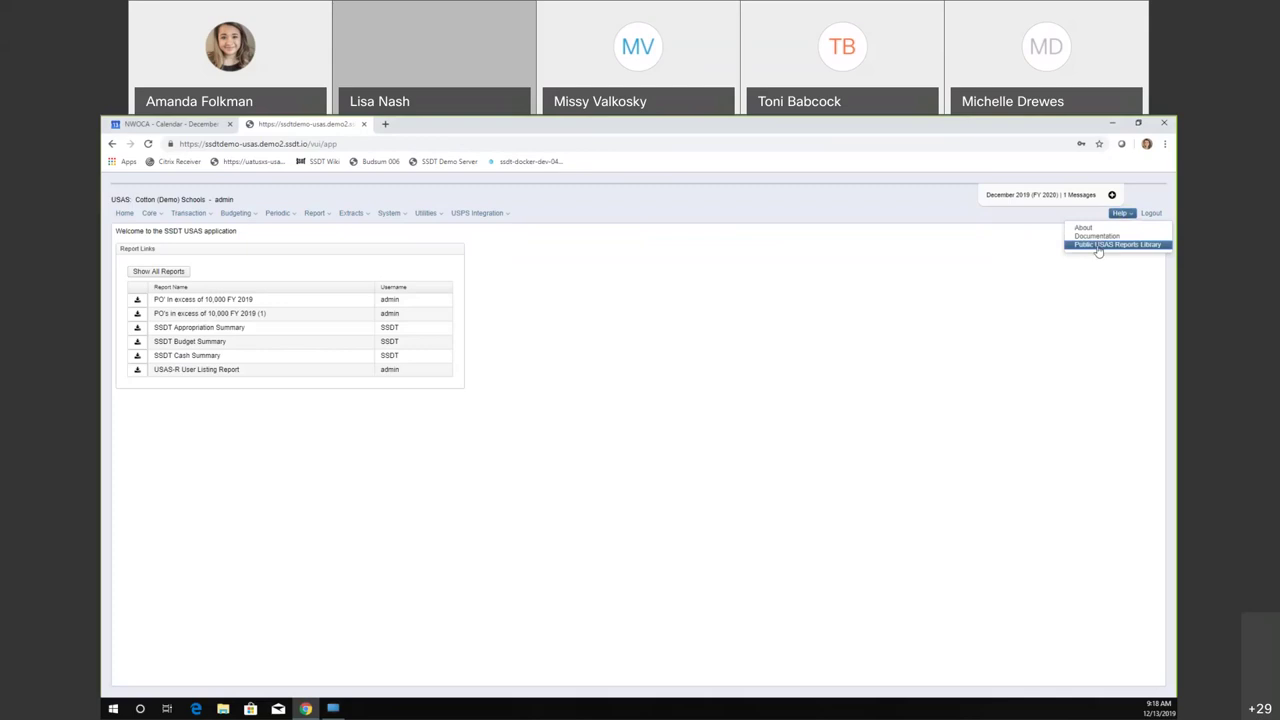
left_click(1098, 250)
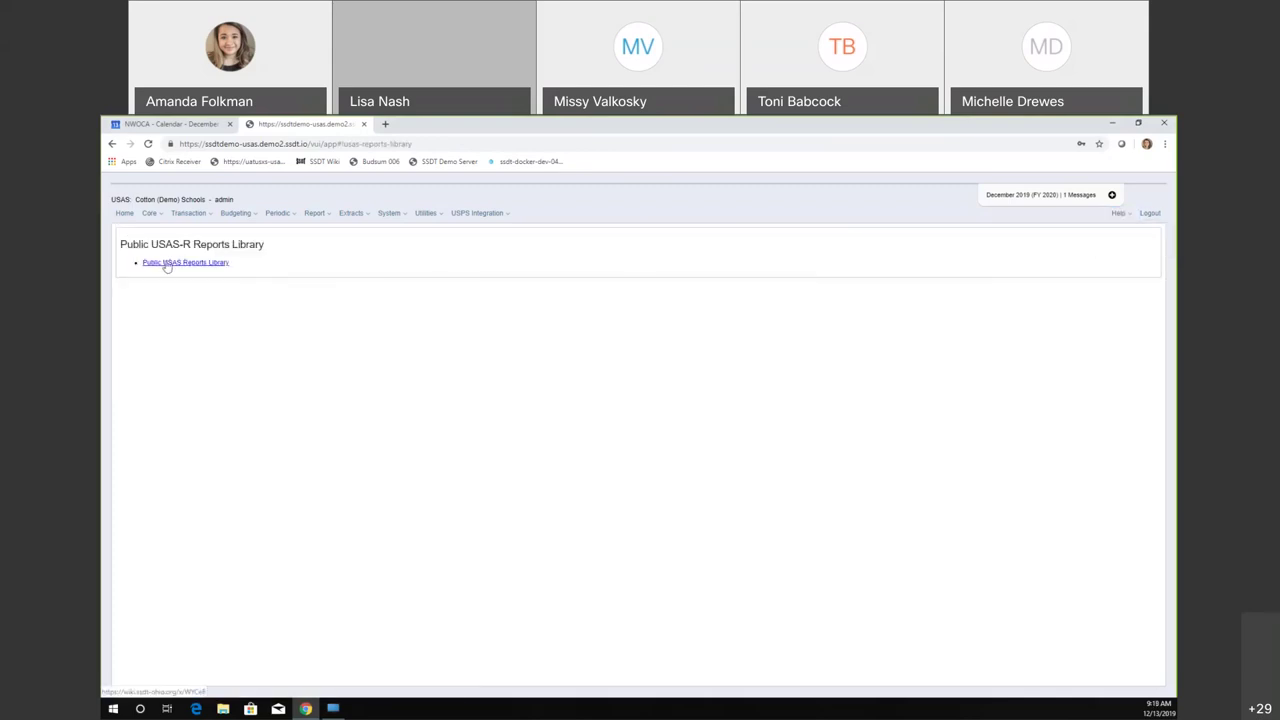
left_click(167, 263)
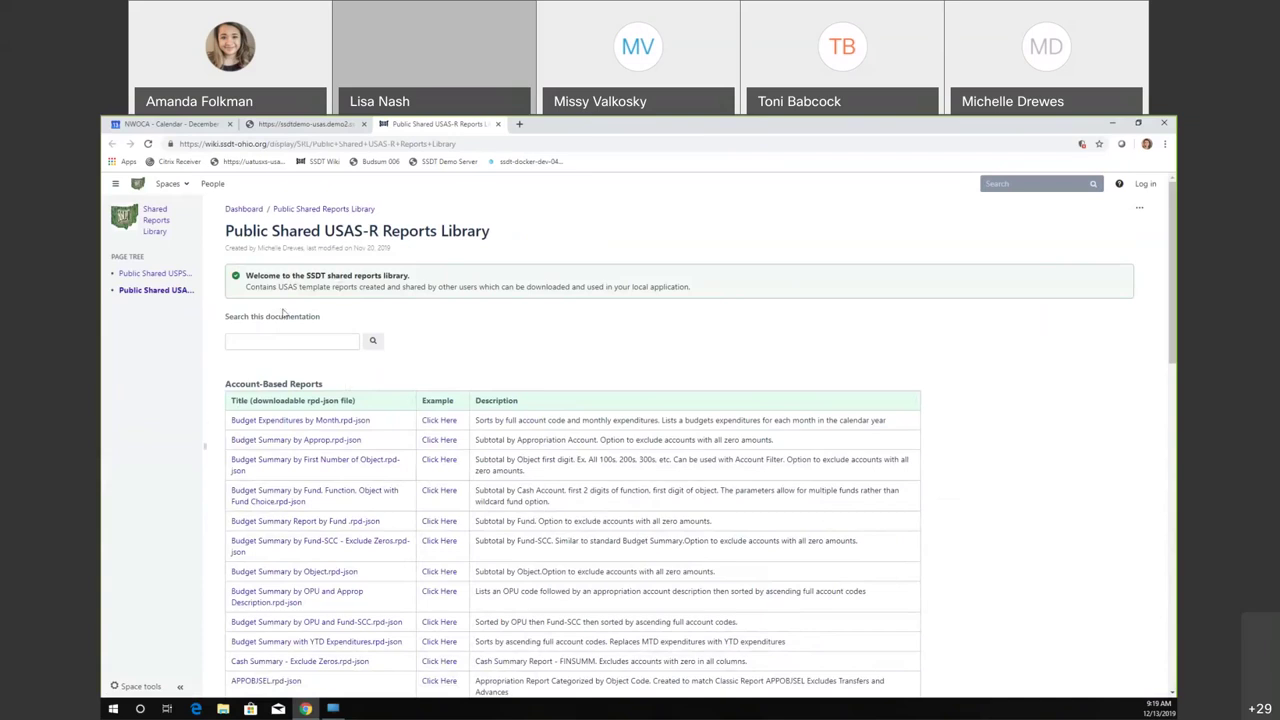
- Look through the library's shared report tables and preview the example PDF for Budget Expenditures by Month
scroll(338, 424, "down", 3)
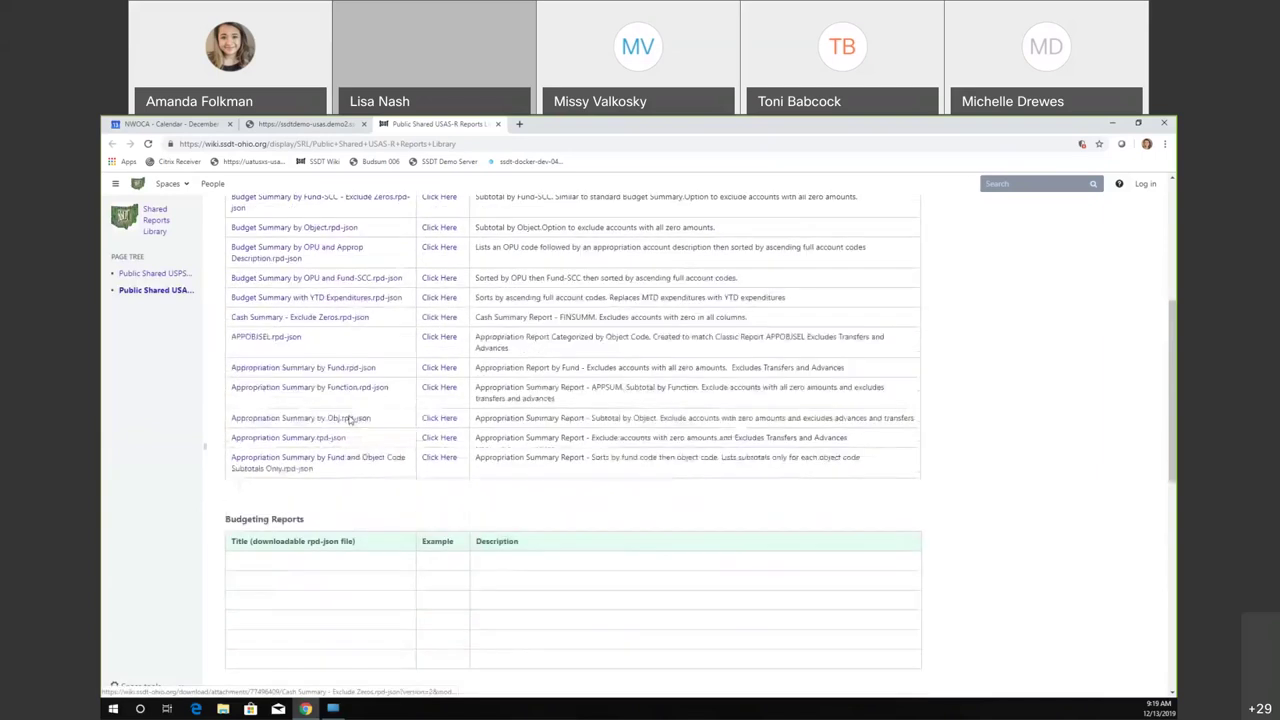
scroll(340, 420, "down", 2)
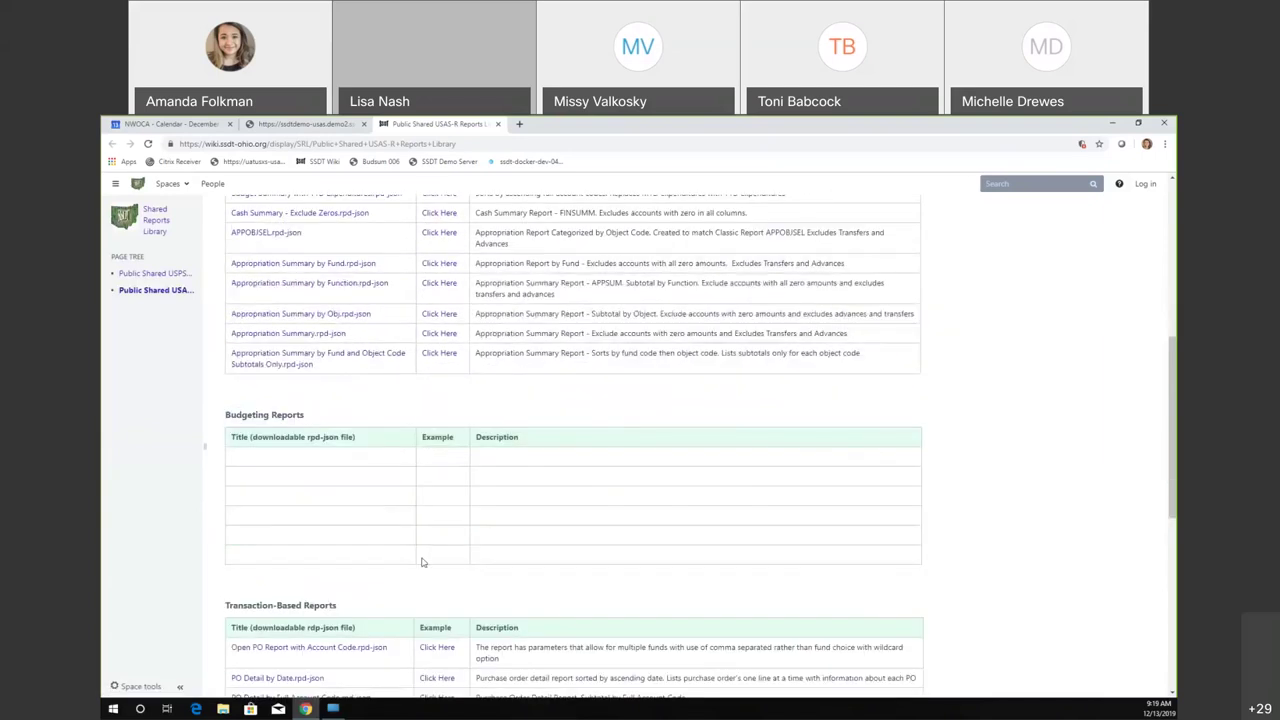
scroll(422, 563, "down", 4)
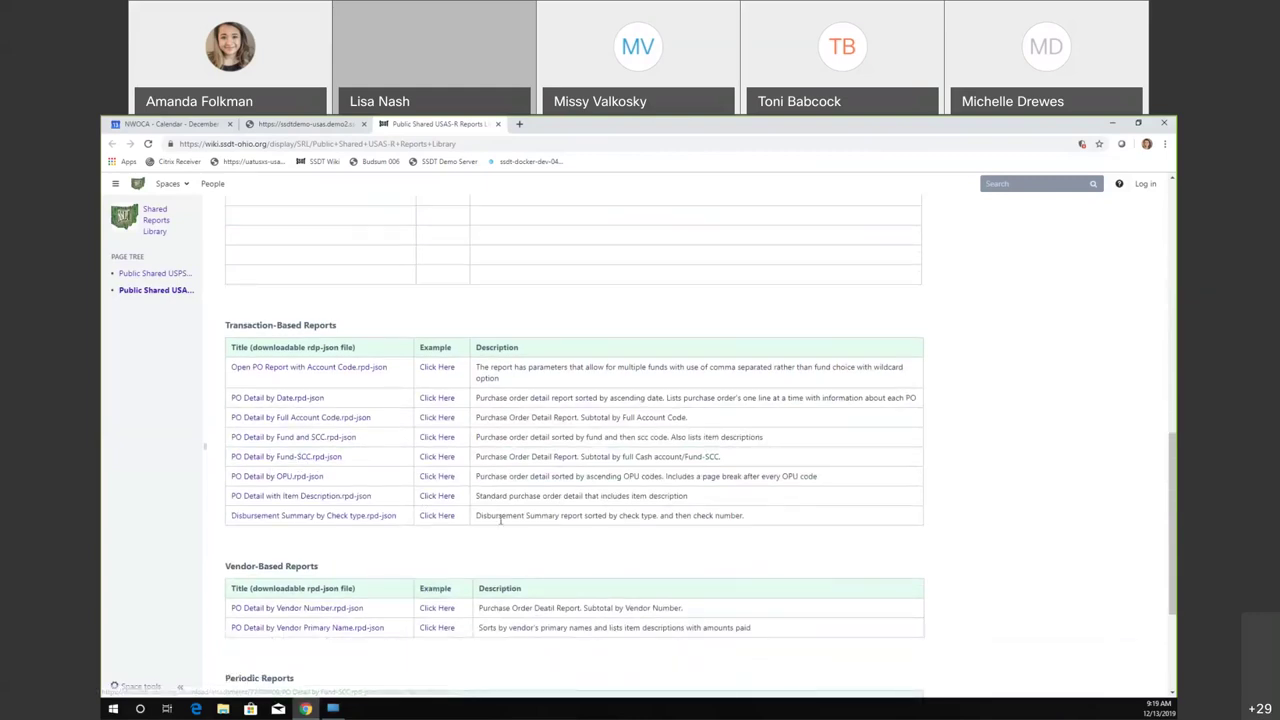
scroll(500, 521, "up", 10)
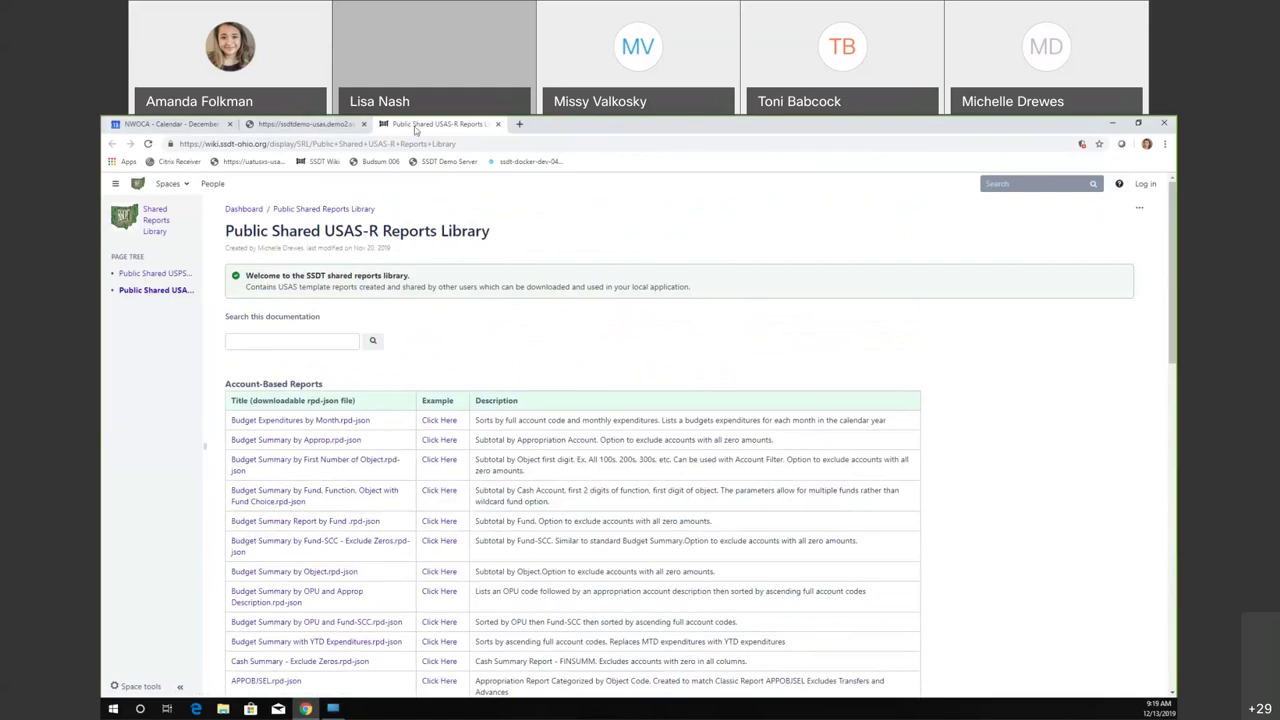
left_click(447, 424)
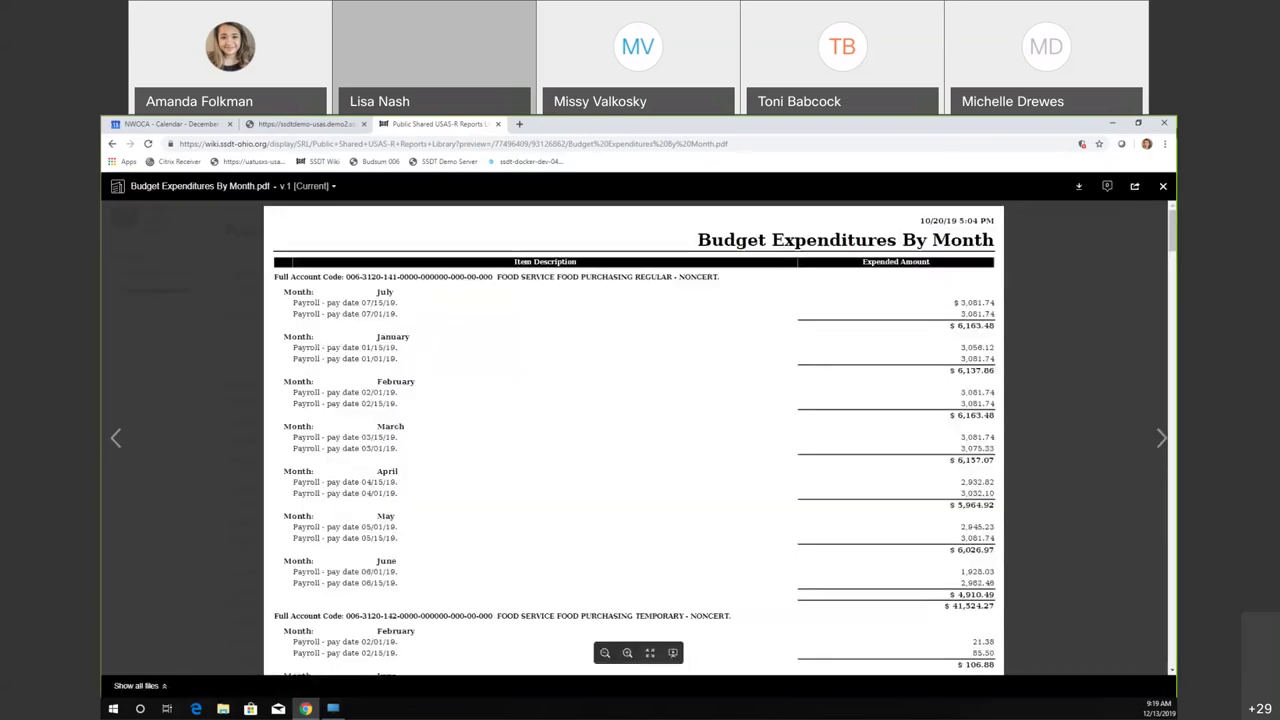
left_click(1163, 187)
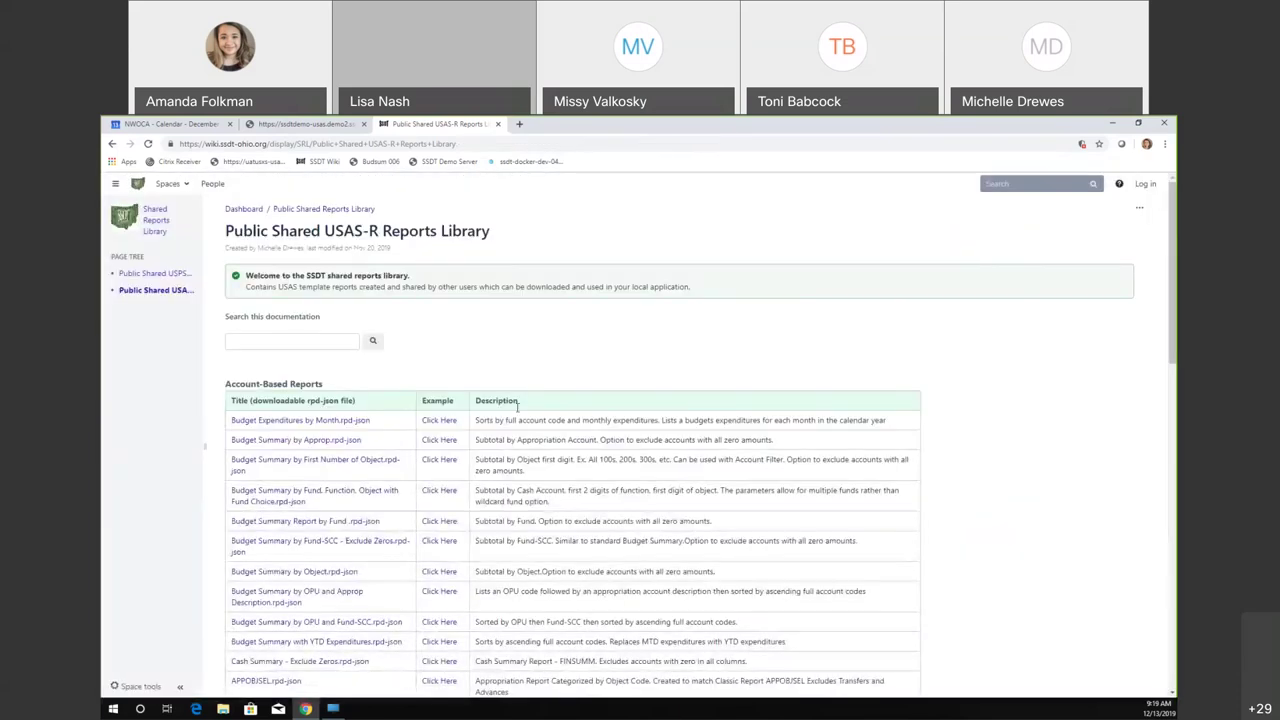
- Return to the USAS application, open the Report Manager and filter the reports by creator "ssdt"
left_click(307, 124)
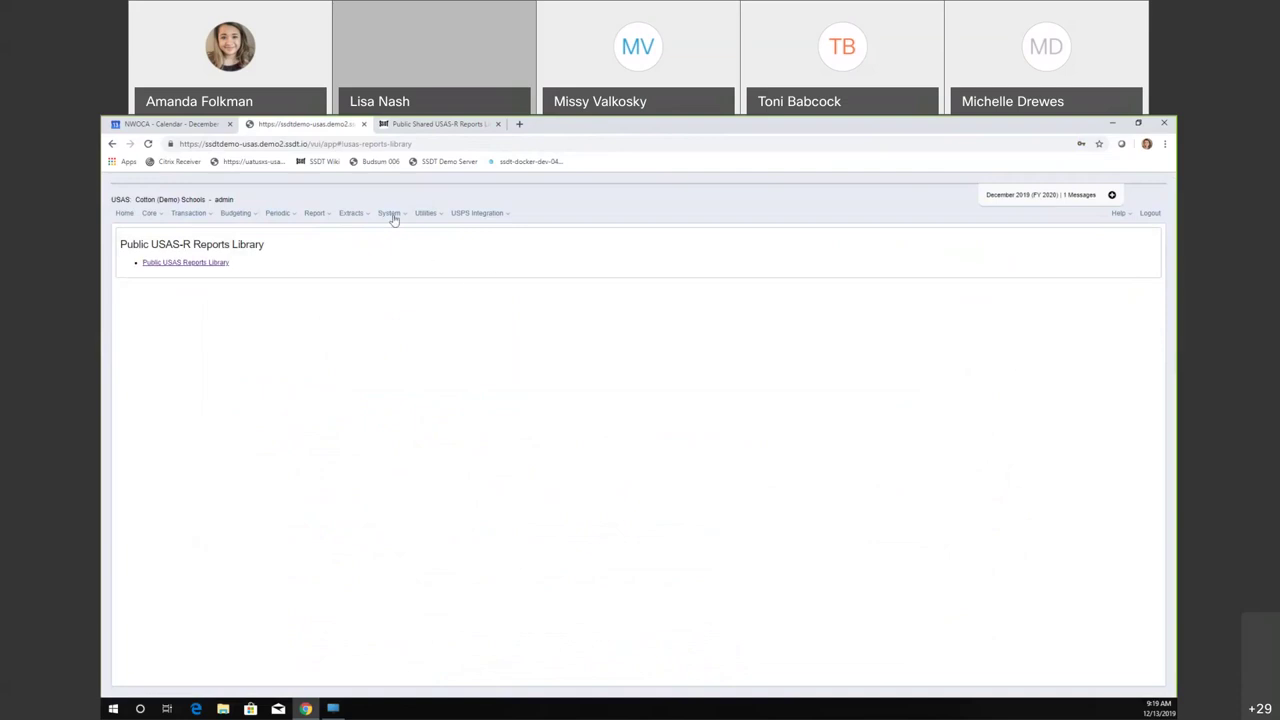
left_click(315, 213)
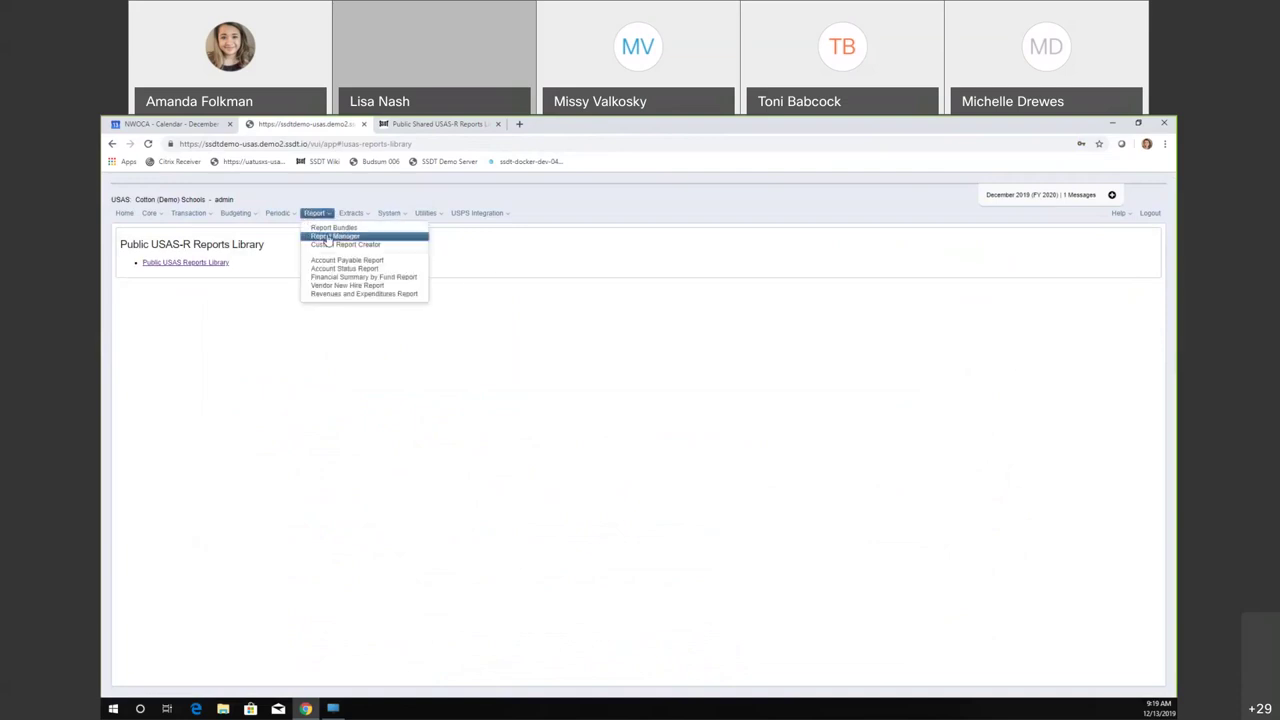
left_click(327, 237)
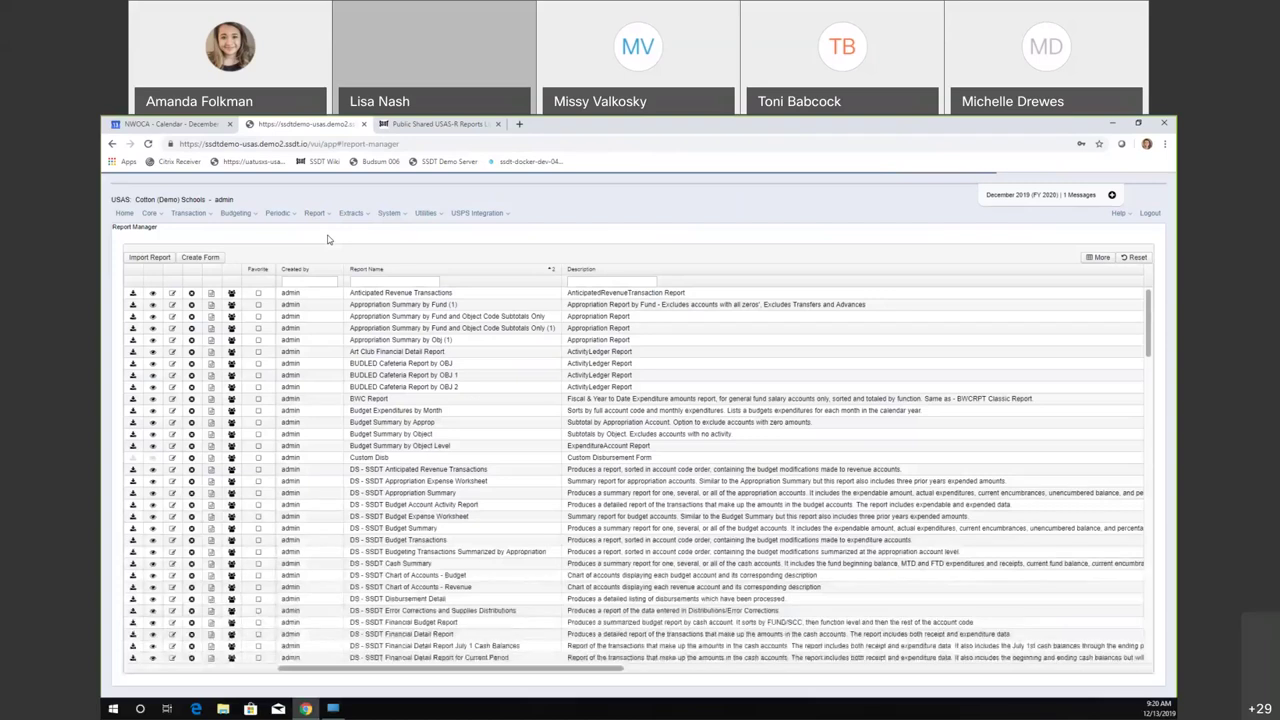
scroll(443, 383, "down", 3)
scroll(443, 383, "up", 3)
left_click(287, 281)
type("ssdt")
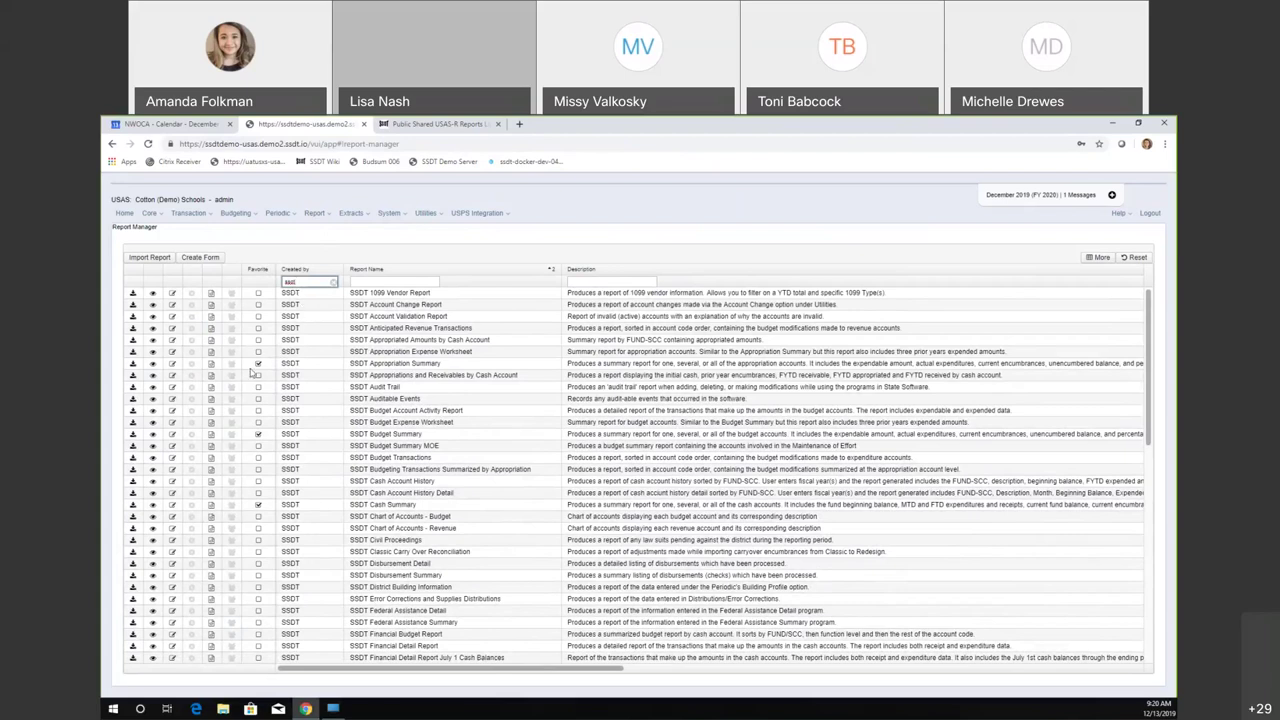
- Examine the generation options and query parameters of the SSDT Appropriation Summary report, then close them
left_click(133, 364)
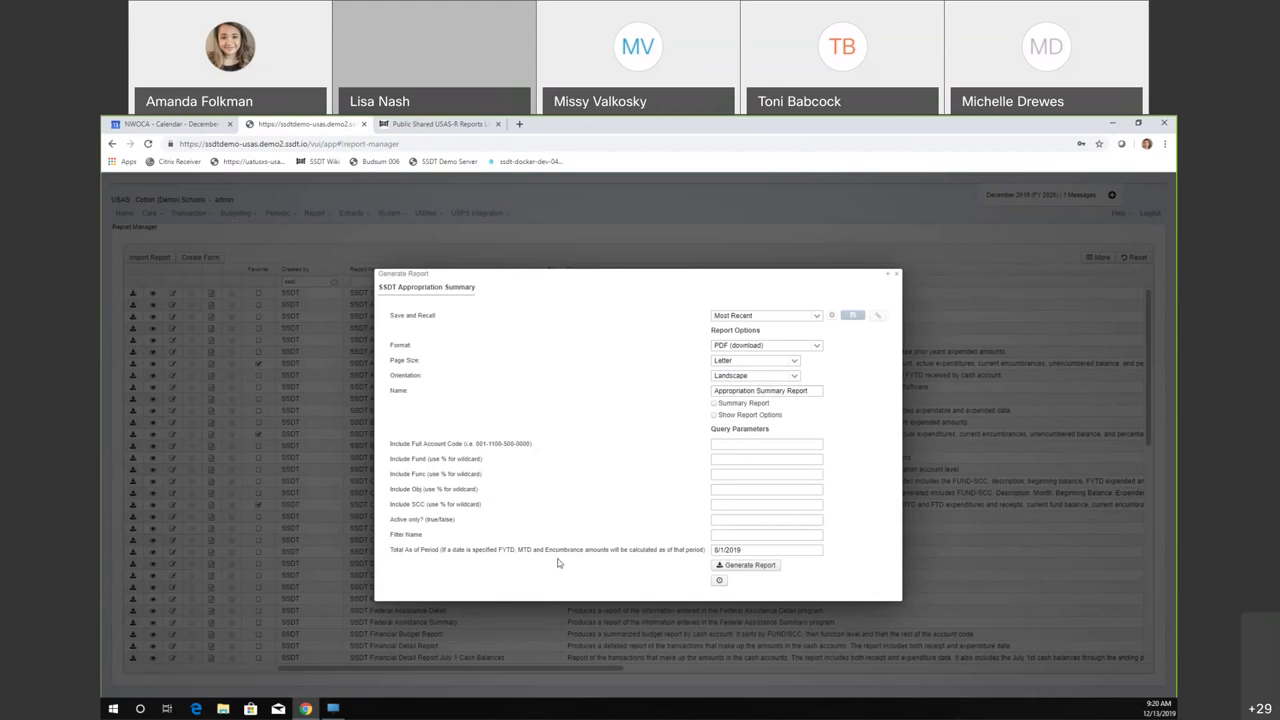
left_click(897, 275)
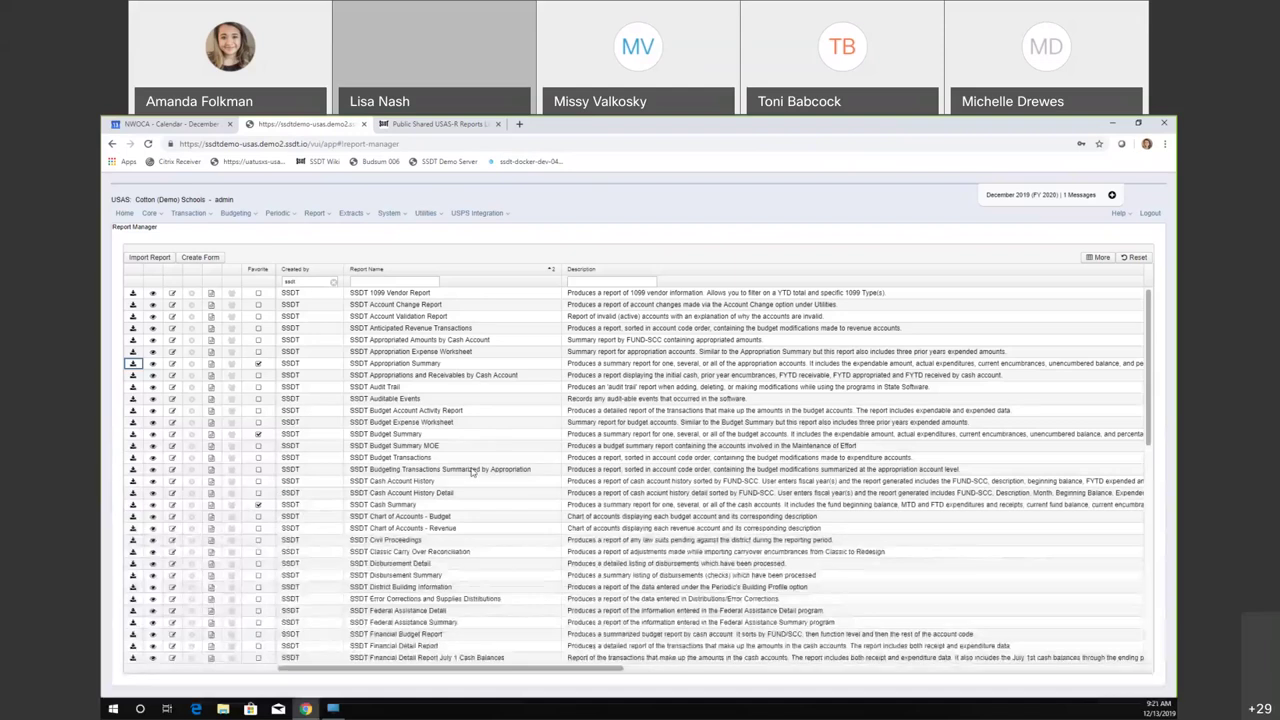
left_click(317, 215)
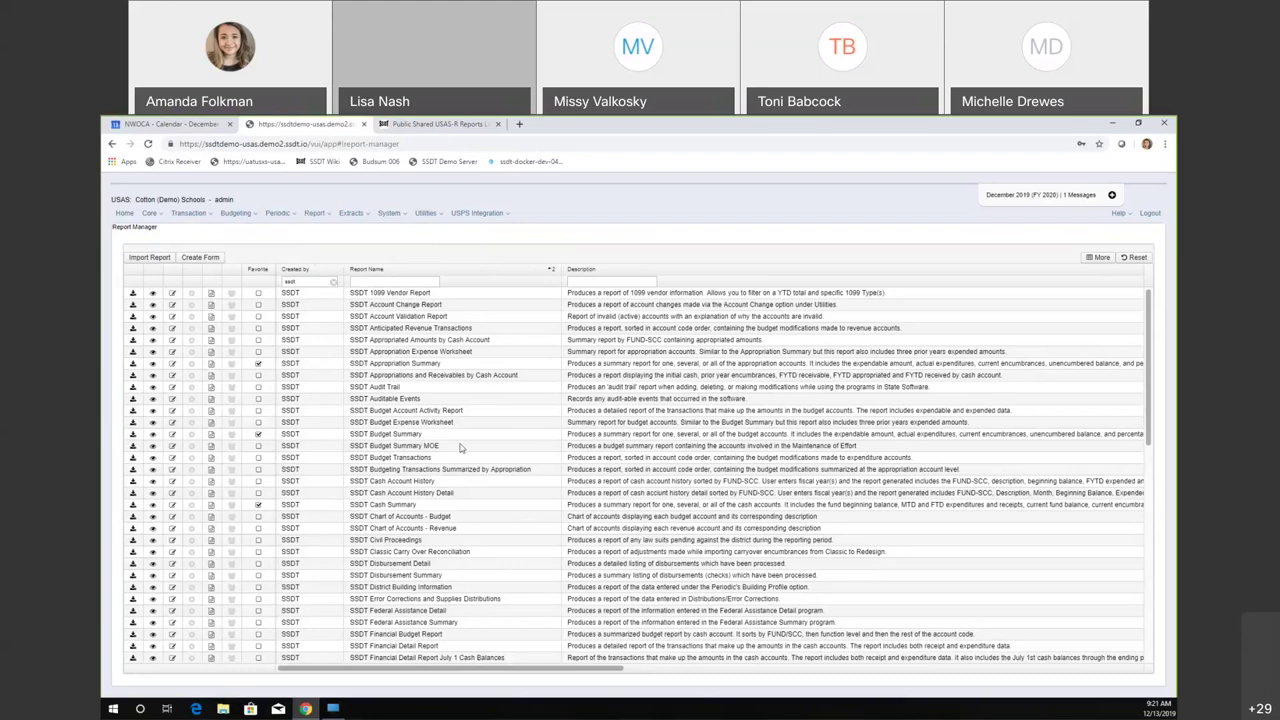
left_click(280, 214)
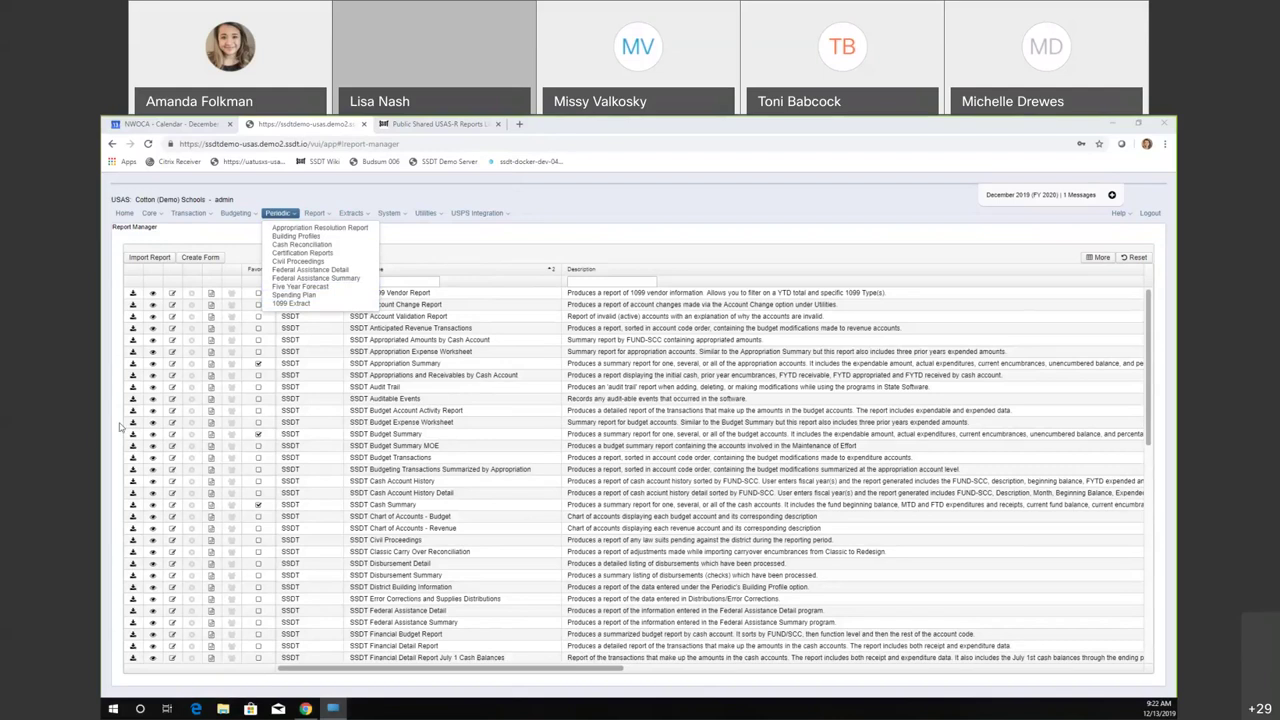
left_click(548, 239)
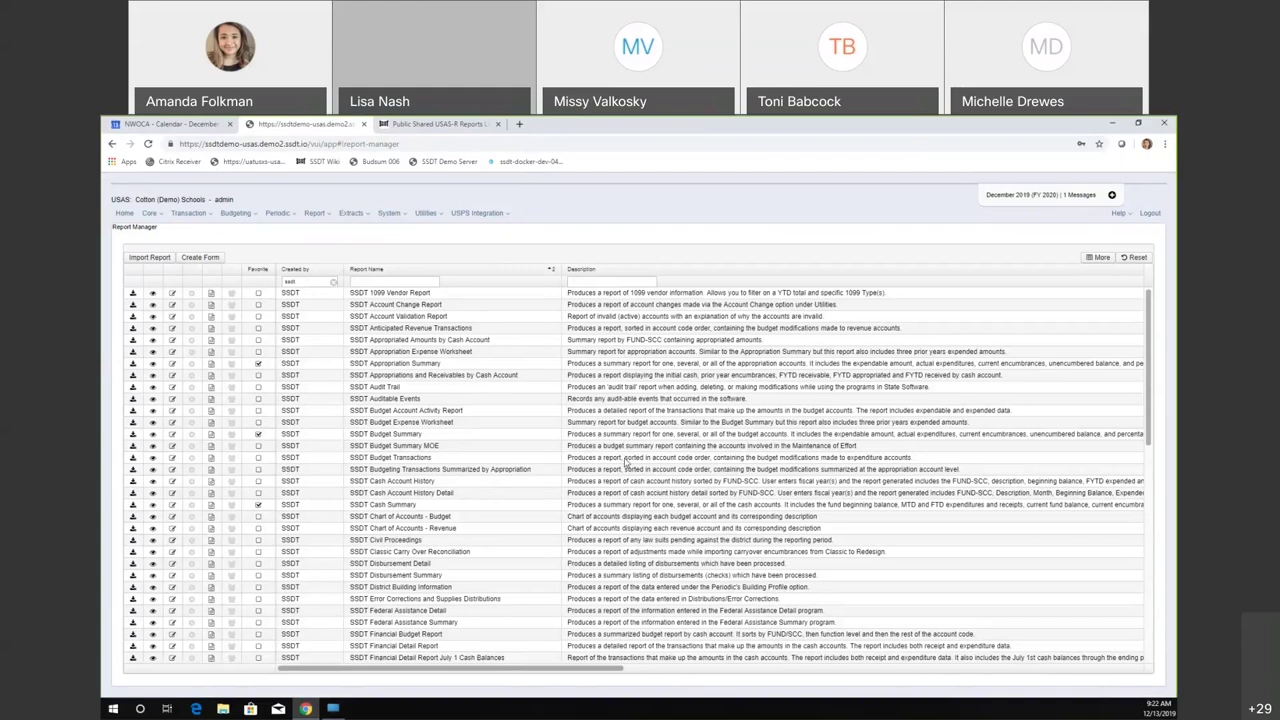
- Narrow the Description column of the report list so the Tags and Report Object columns fit in view
scroll(625, 461, "down", 5)
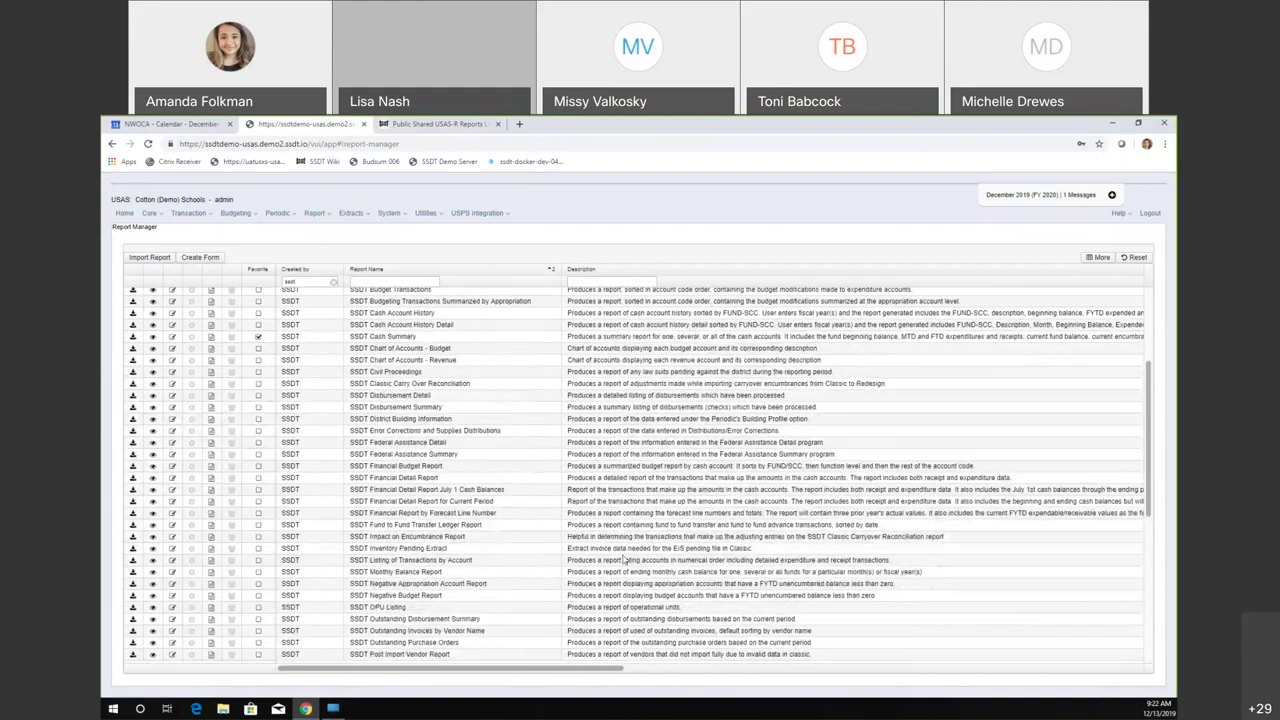
scroll(623, 561, "down", 2)
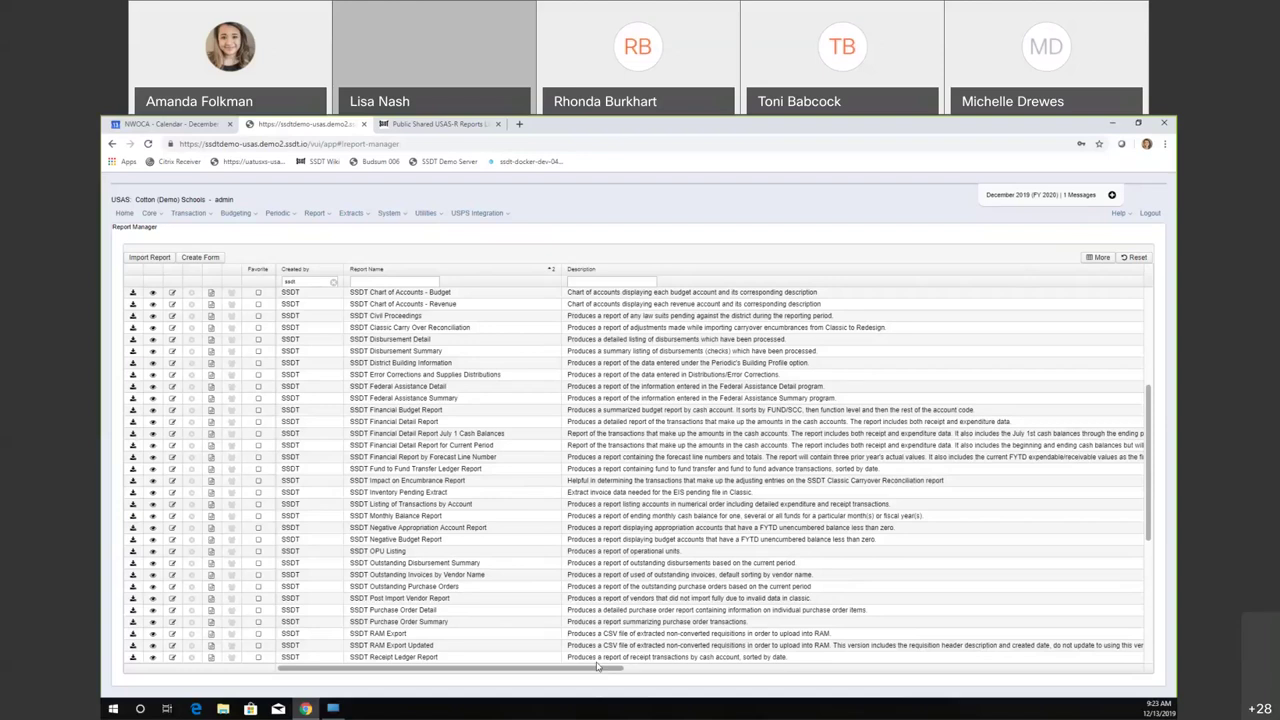
left_click_drag(540, 669, 688, 686)
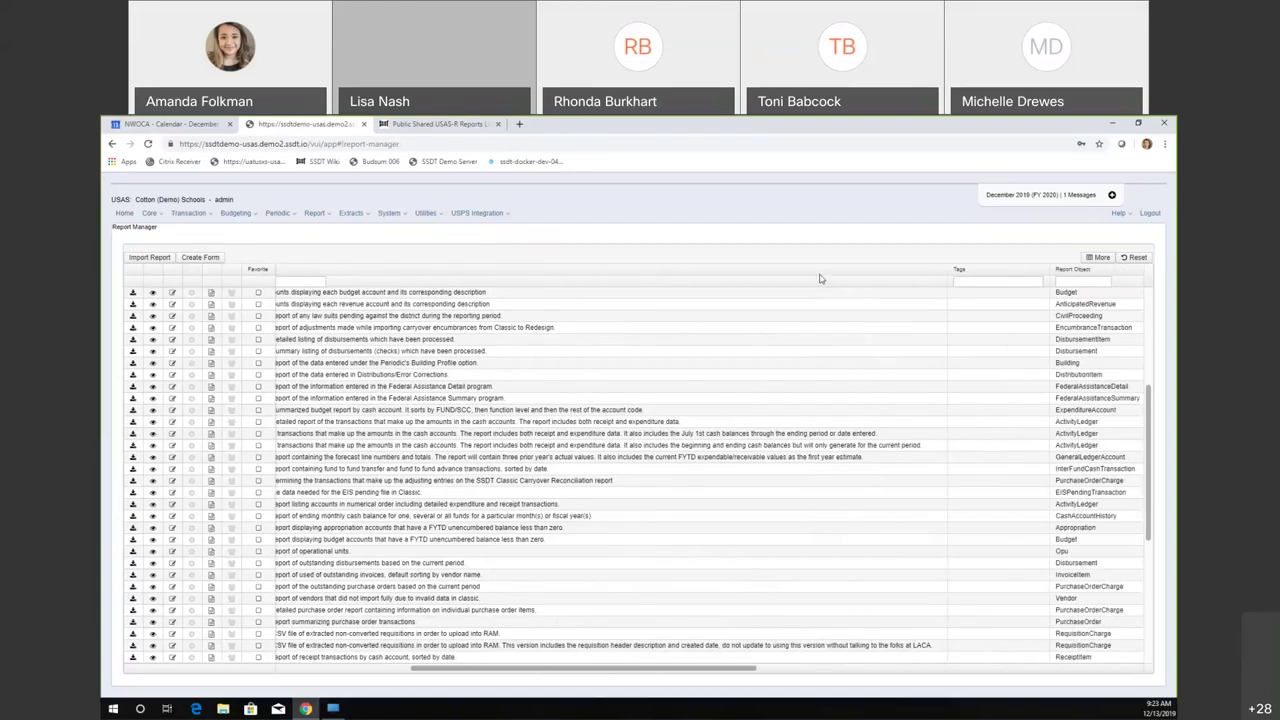
left_click_drag(501, 277, 434, 277)
left_click_drag(585, 666, 420, 668)
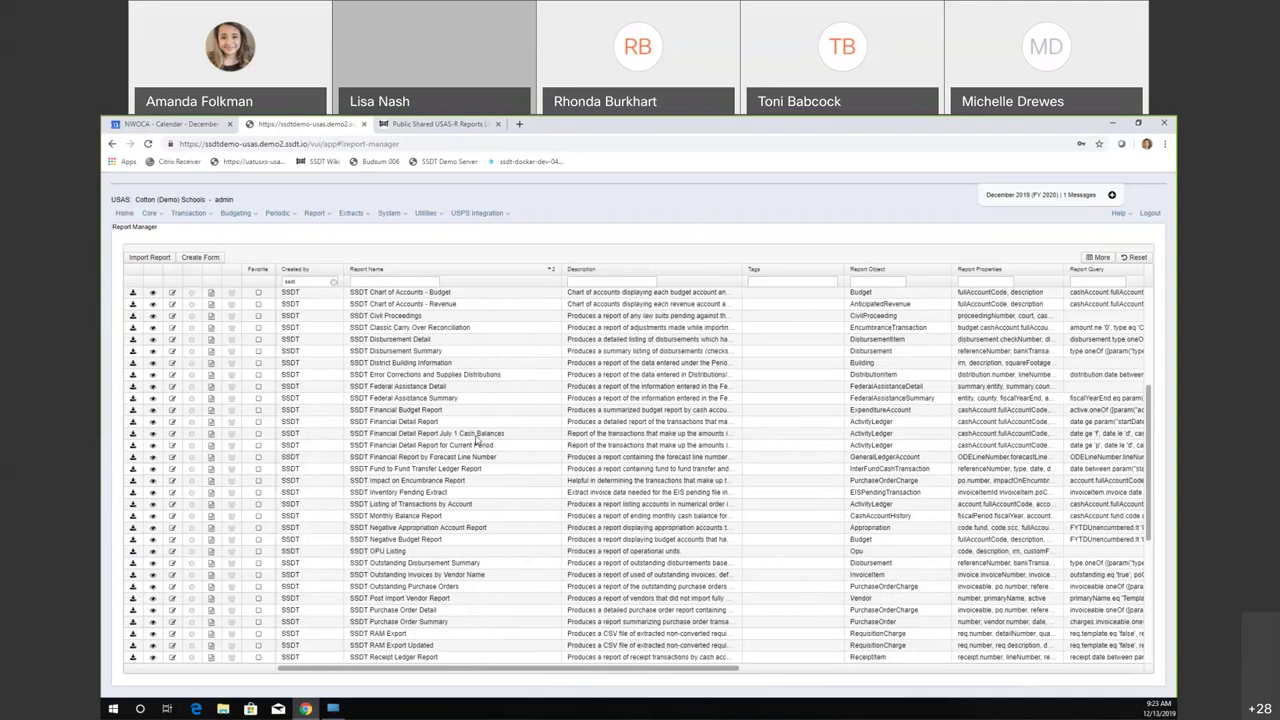
- Generate the SSDT Anticipated Revenue Transactions report as a PDF with a start date of 7/1/2019
scroll(476, 440, "down", 3)
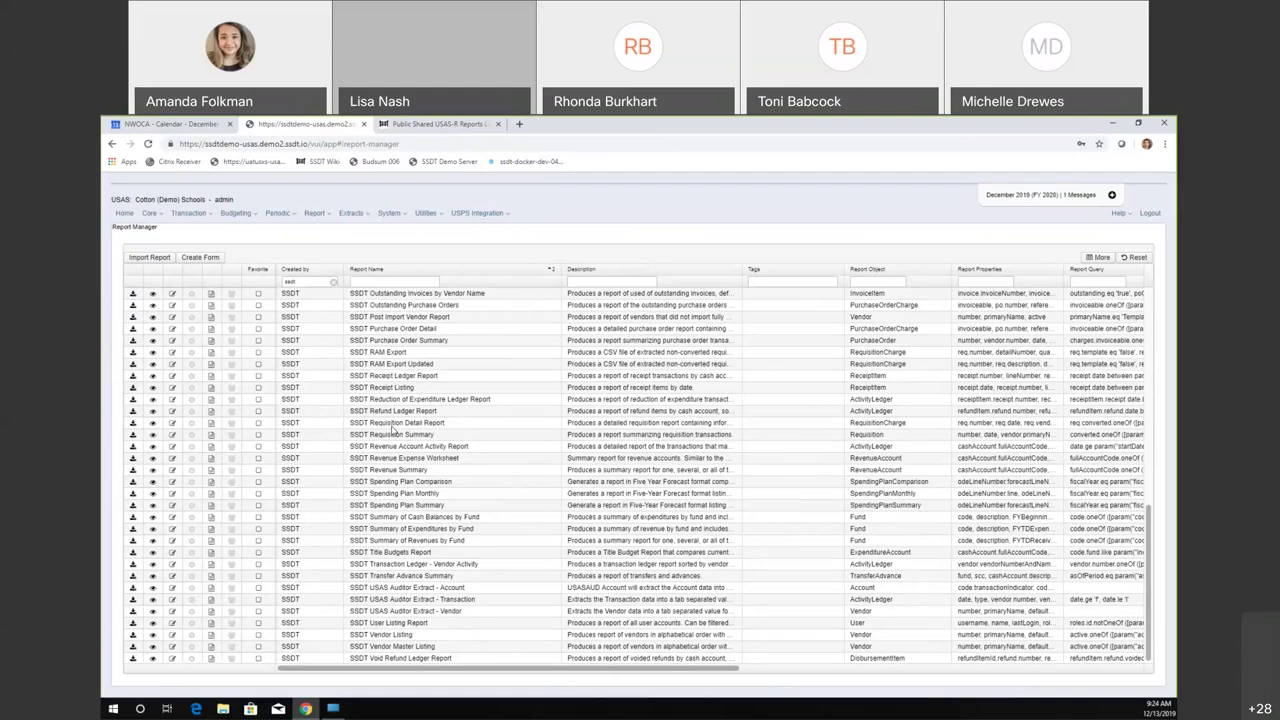
scroll(535, 449, "up", 2)
scroll(535, 449, "up", 3)
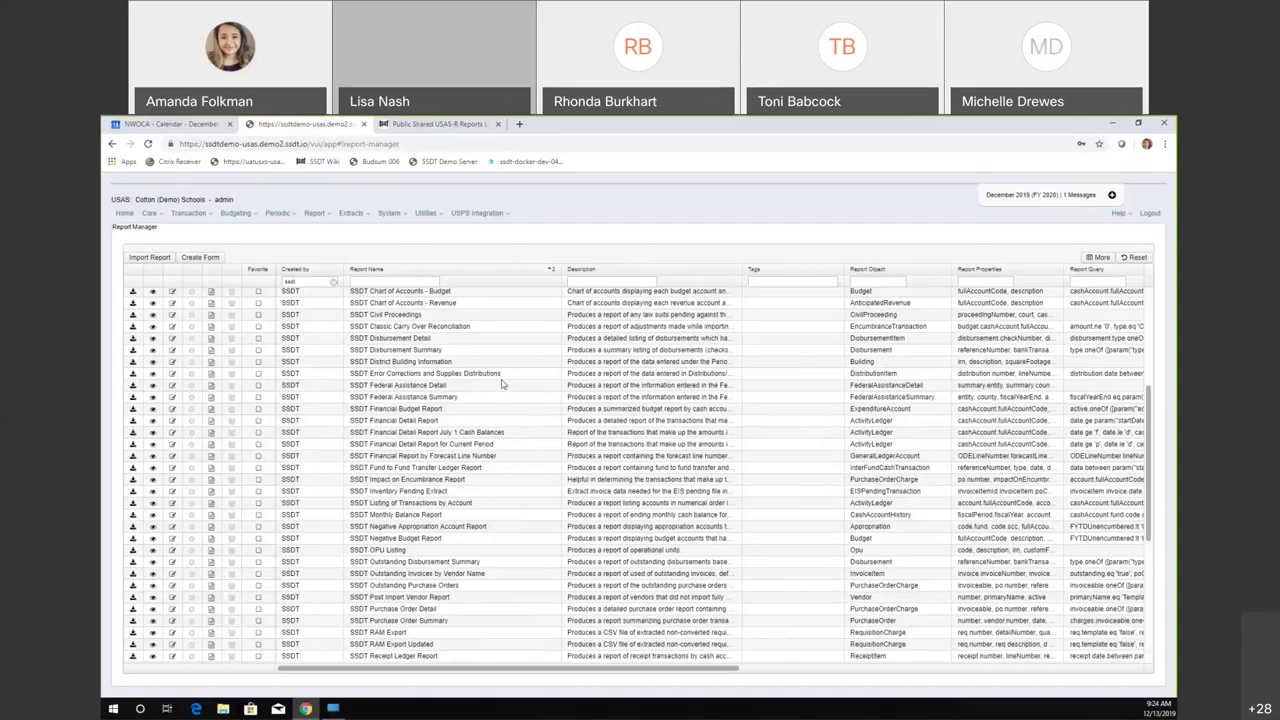
scroll(502, 383, "up", 2)
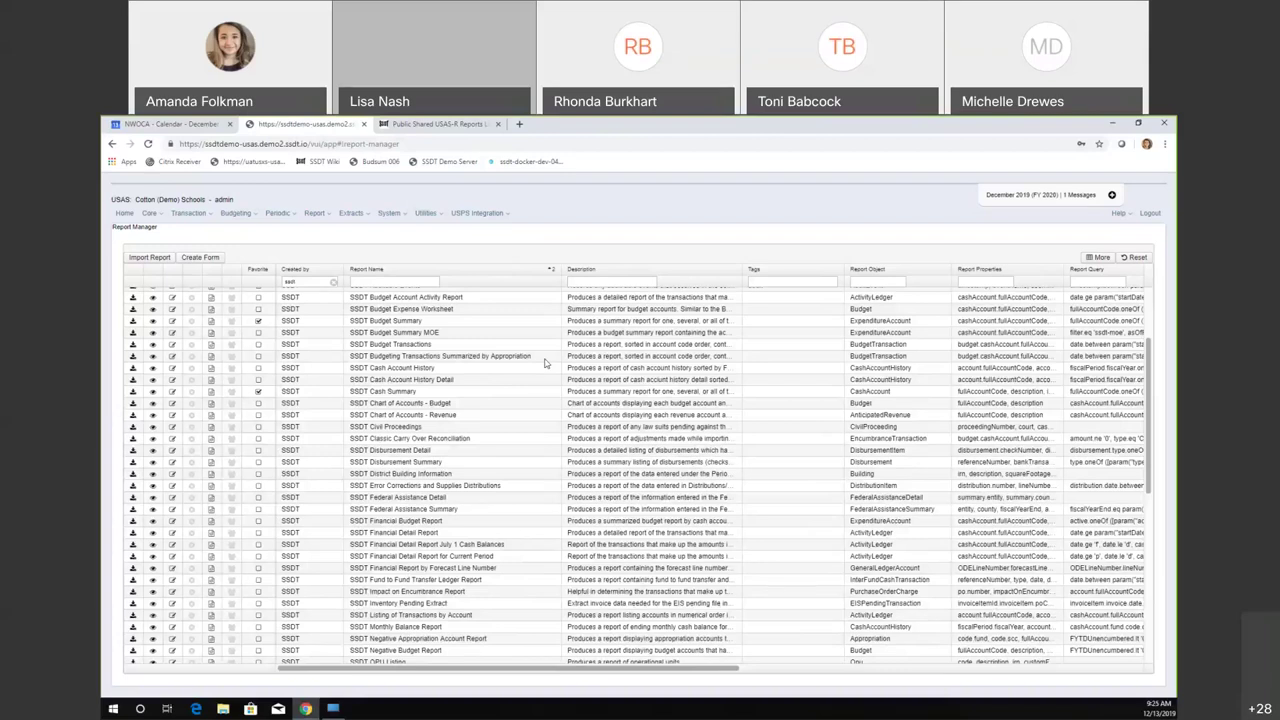
scroll(548, 365, "up", 2)
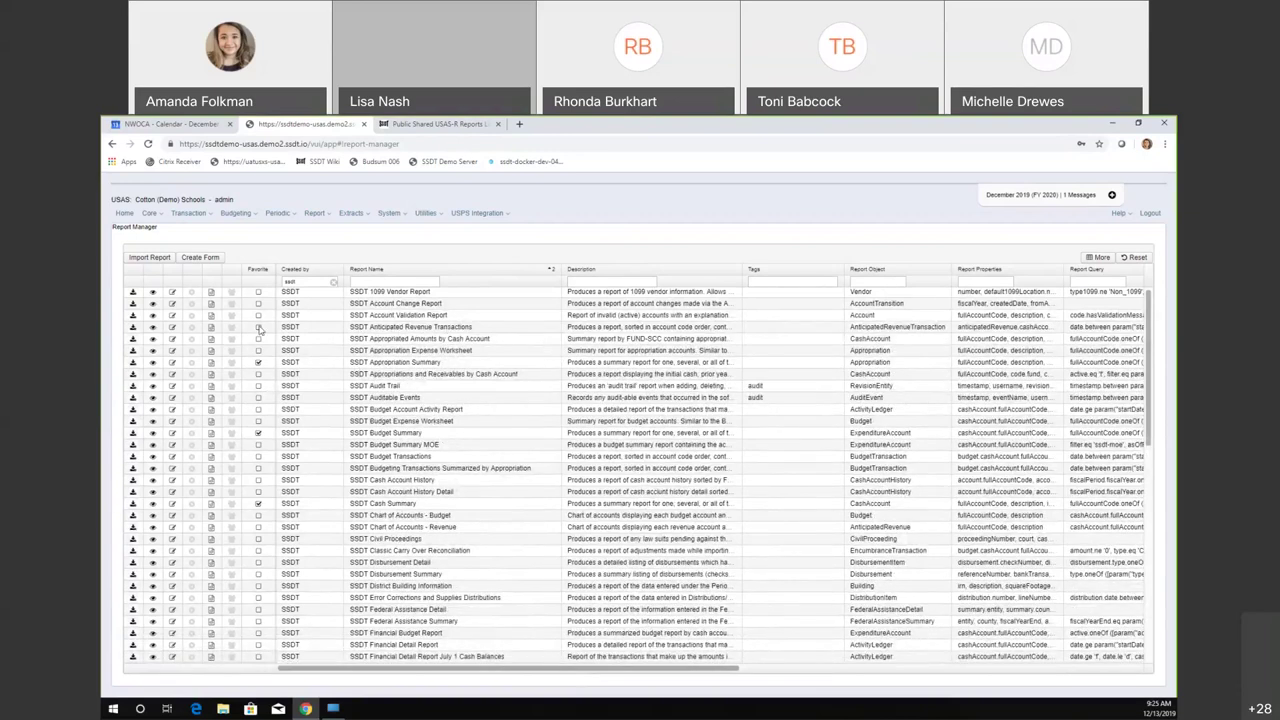
left_click(132, 327)
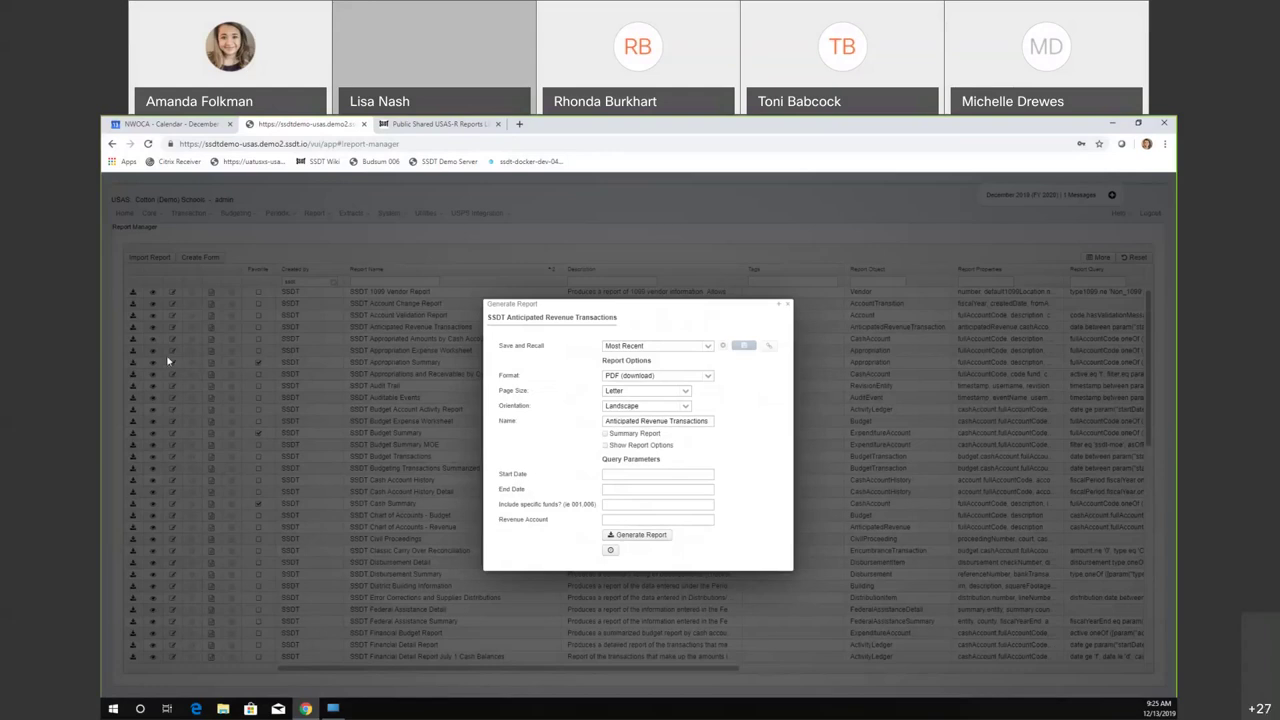
left_click(657, 476)
type("7/1/2019")
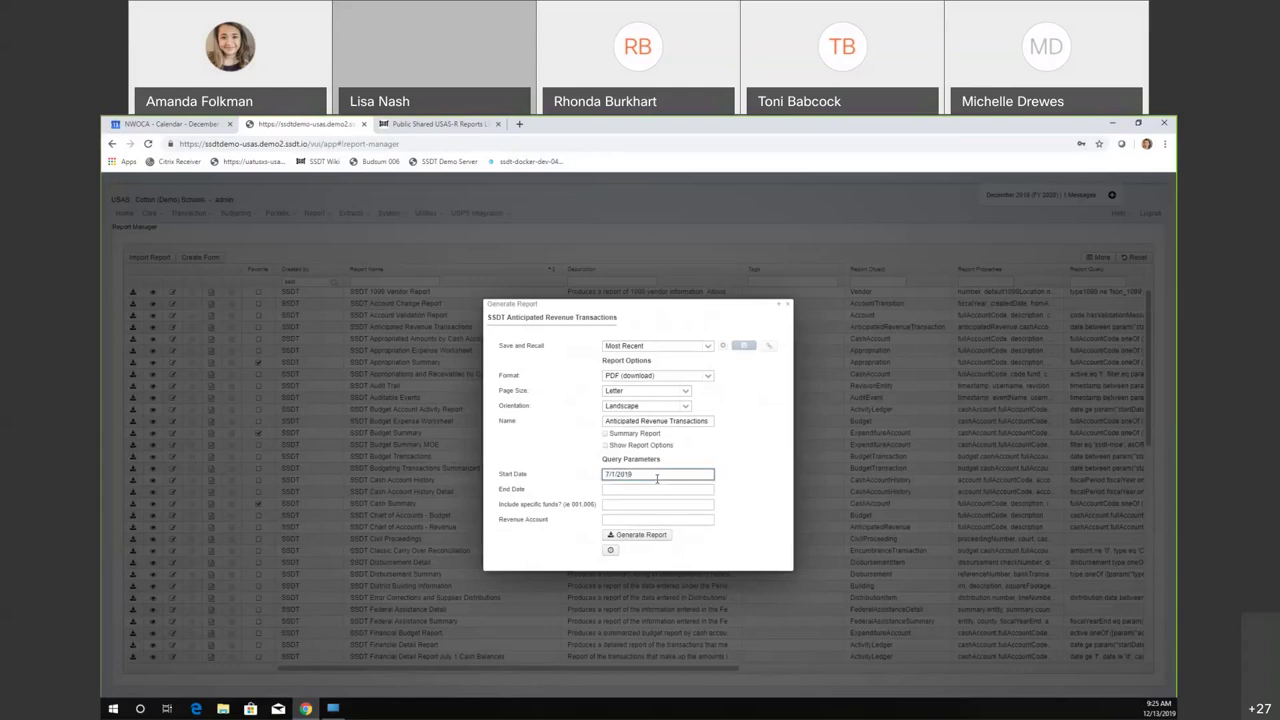
left_click(629, 538)
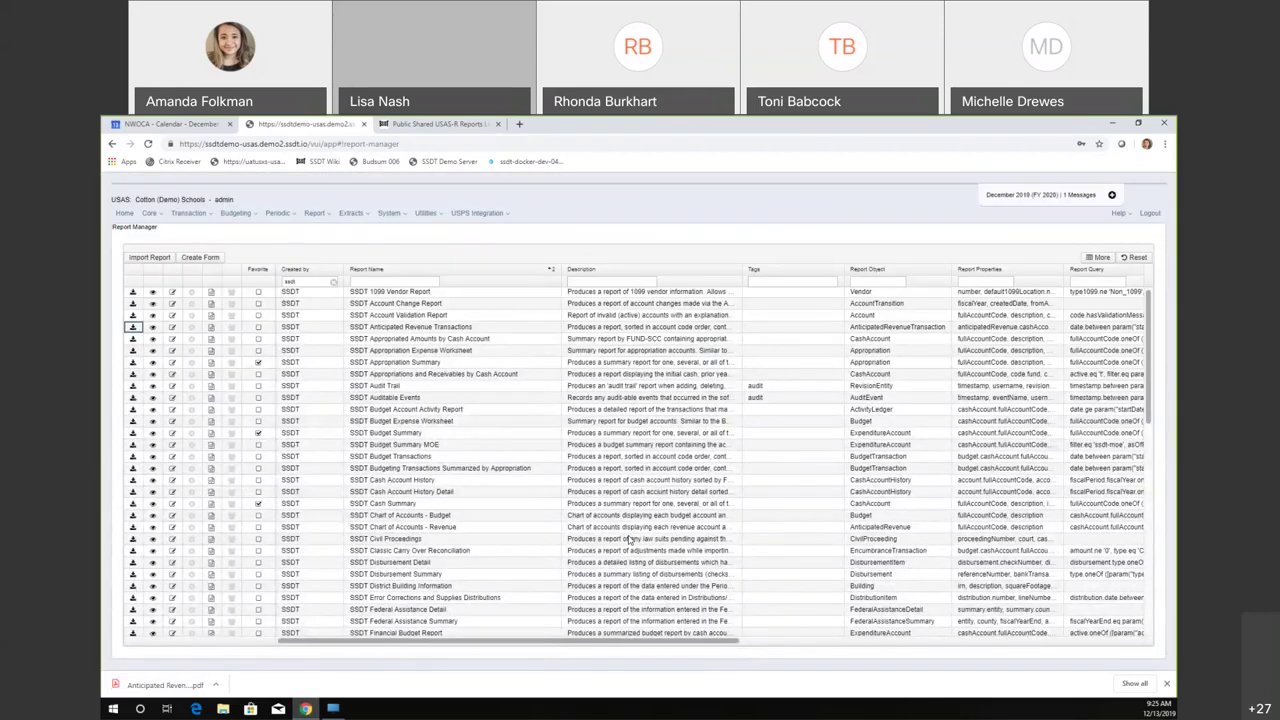
- Open the downloaded Anticipated Revenue Transactions PDF
left_click(215, 685)
left_click(233, 610)
left_click(215, 685)
left_click(222, 680)
left_click(226, 676)
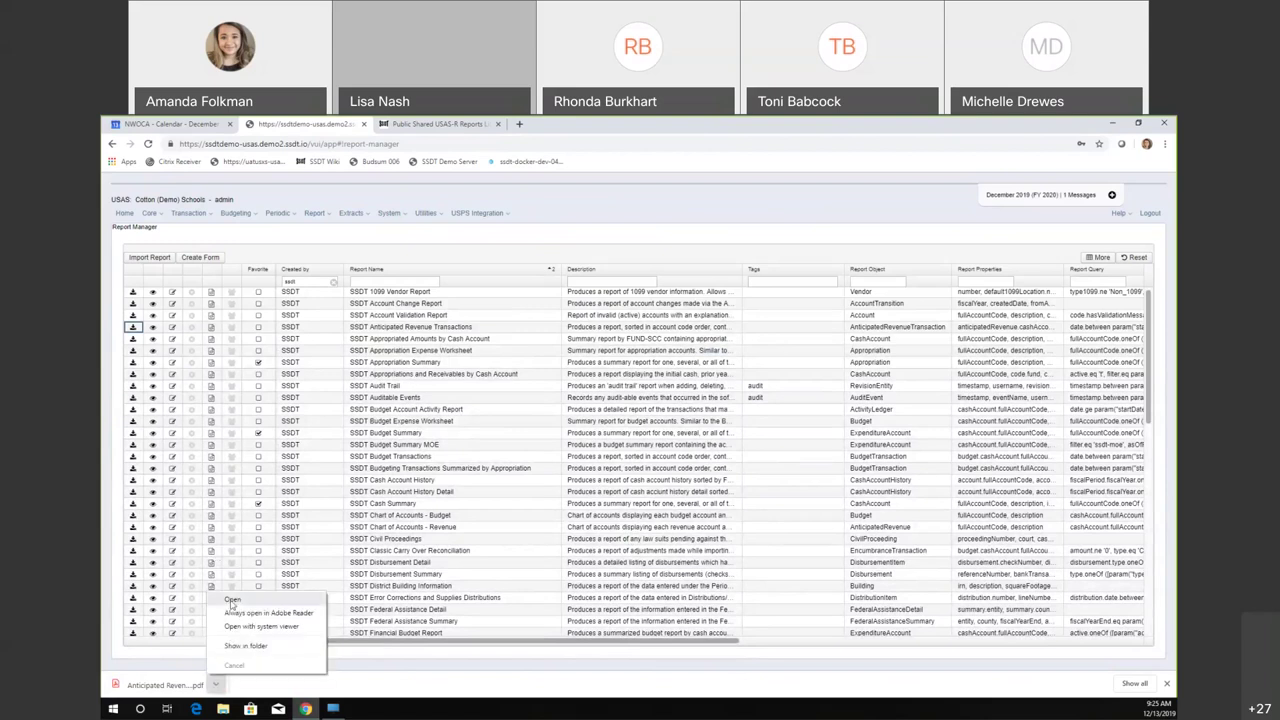
left_click(231, 604)
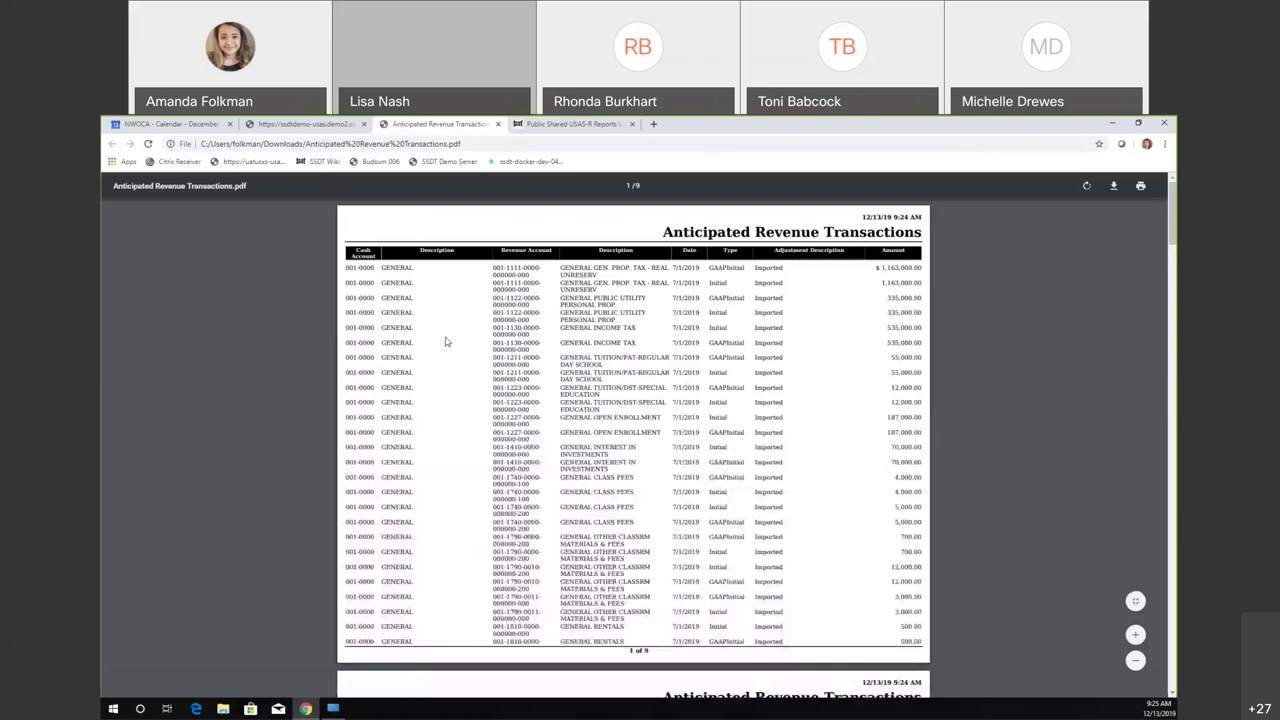
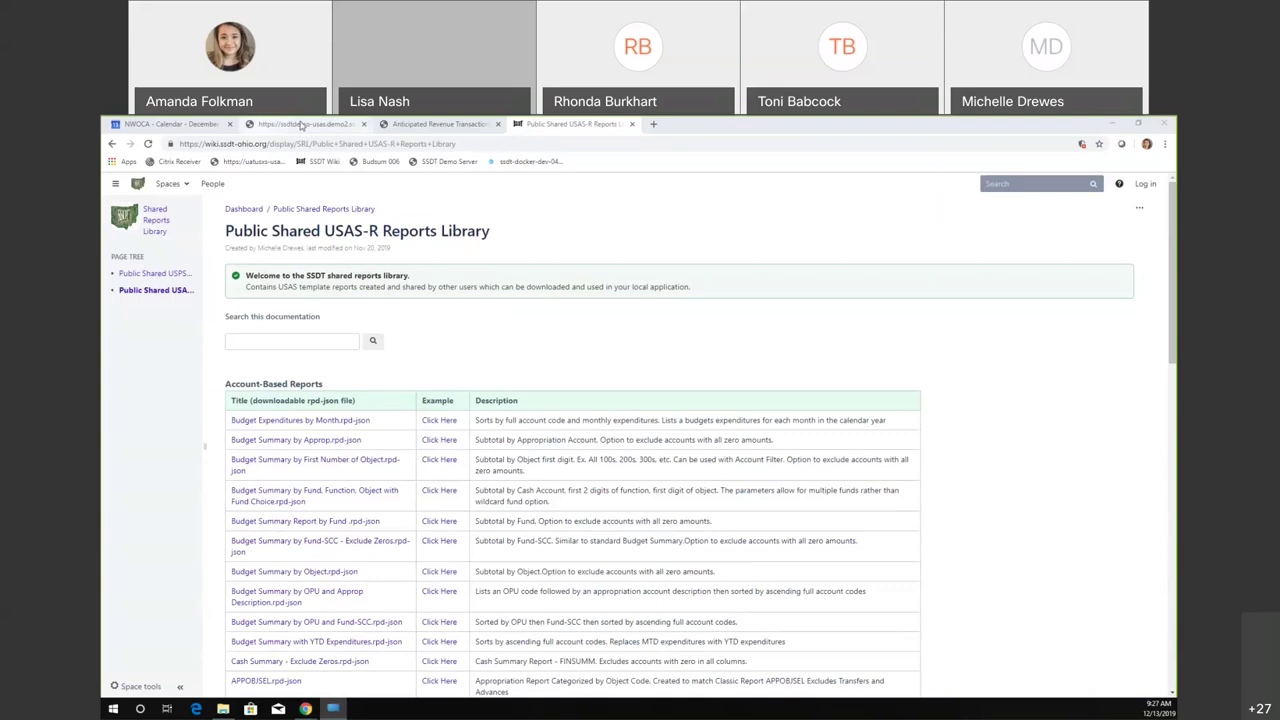
- Return to the Report Manager and look through the SSDT template reports from Chart of Accounts to Receipt Ledger
left_click(302, 124)
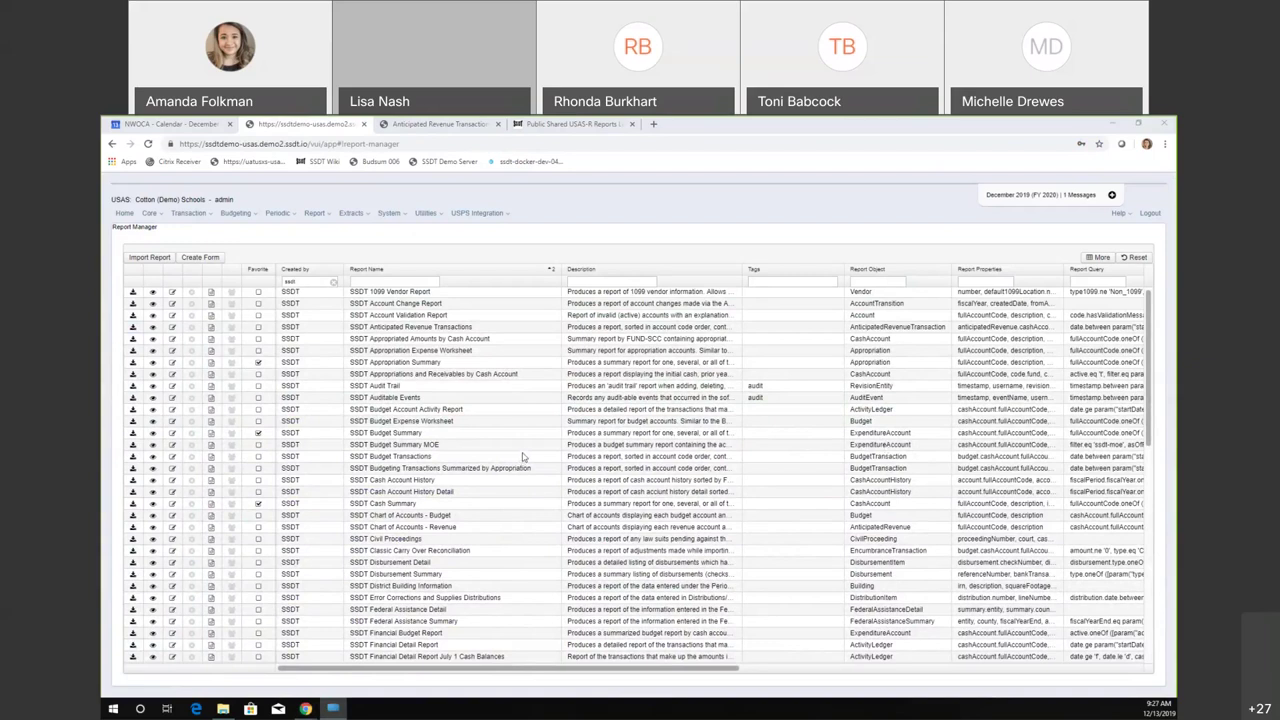
scroll(522, 457, "down", 3)
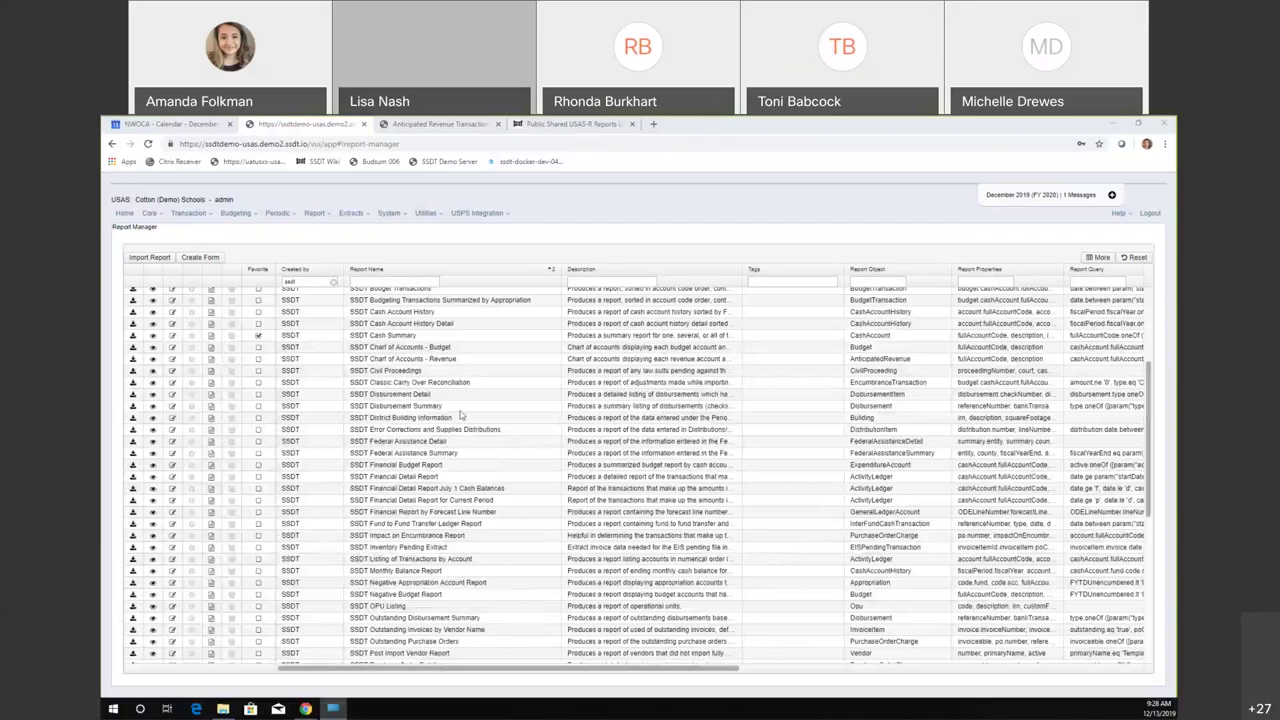
scroll(457, 405, "down", 1)
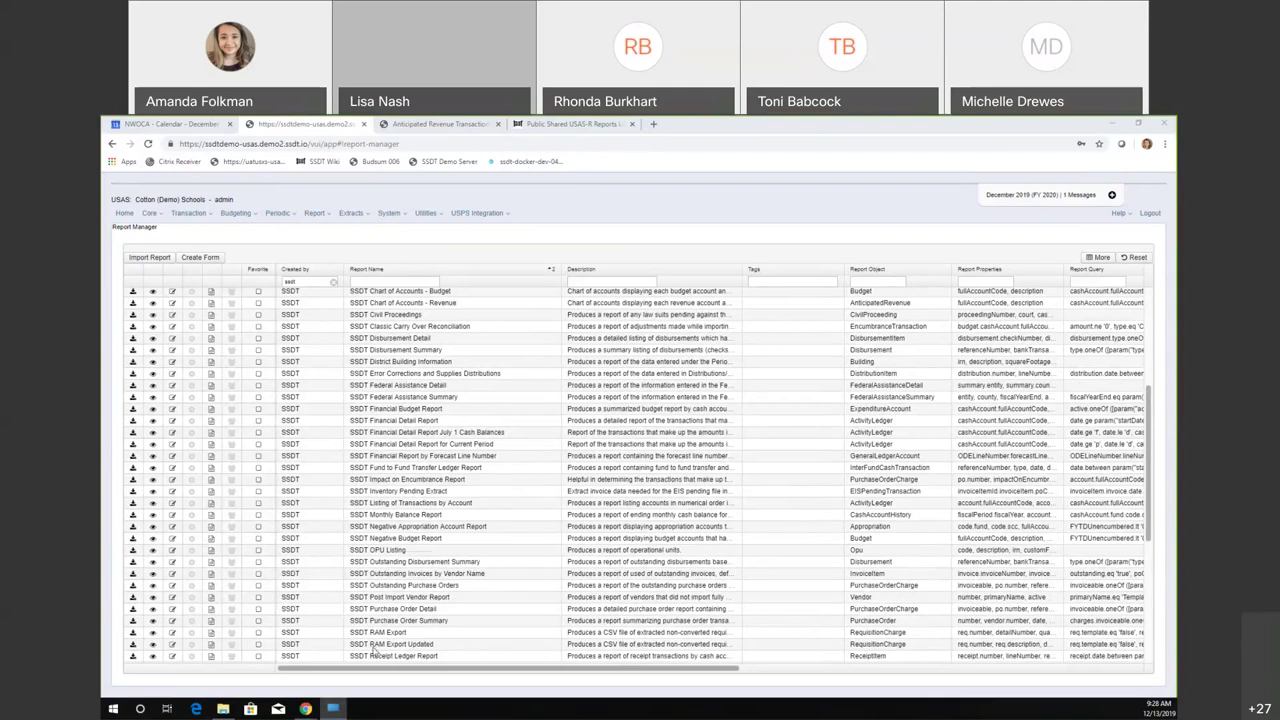
- Compare the SSDT RAM Export and SSDT RAM Export Updated templates in the report list
scroll(373, 650, "down", 1)
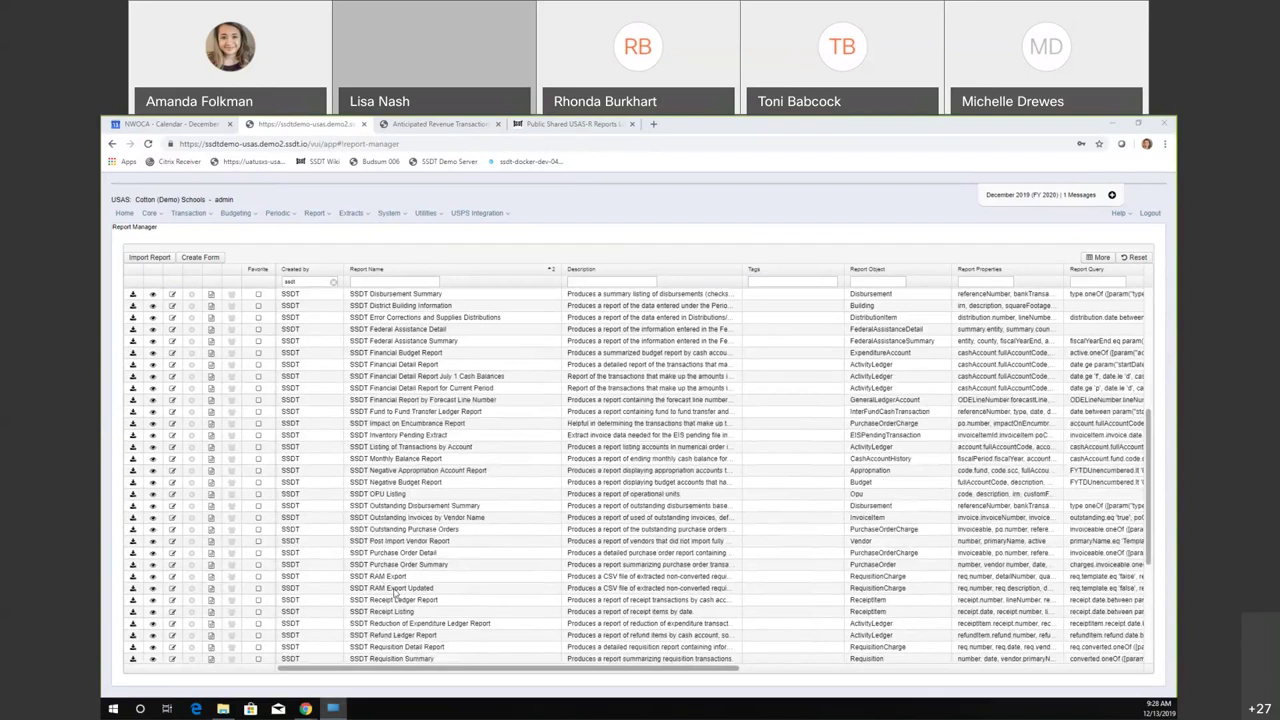
left_click(397, 590)
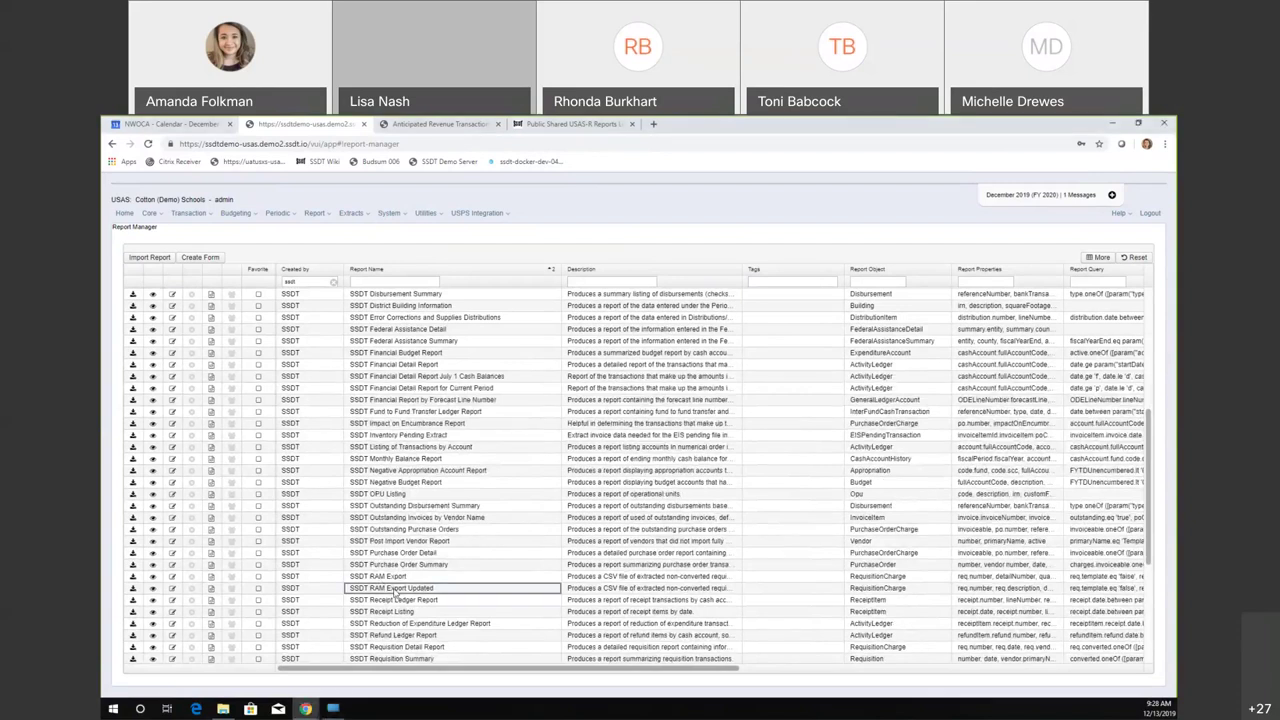
left_click(452, 580)
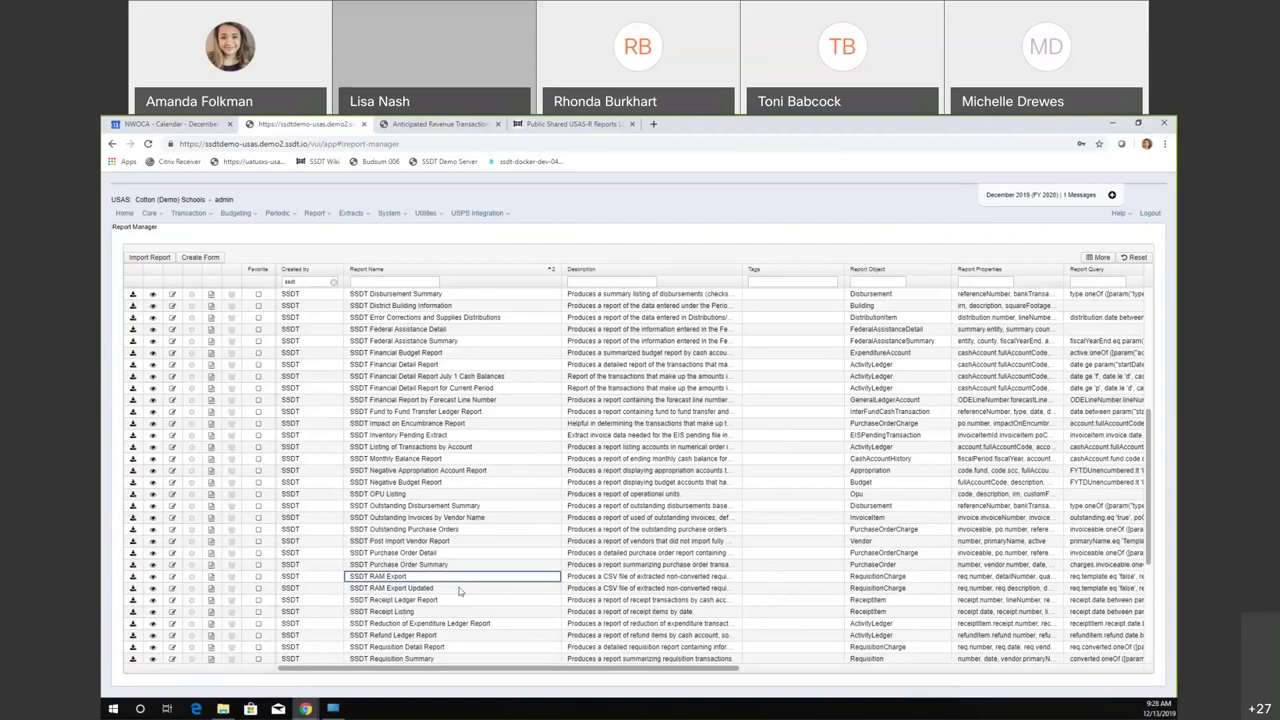
left_click(459, 591)
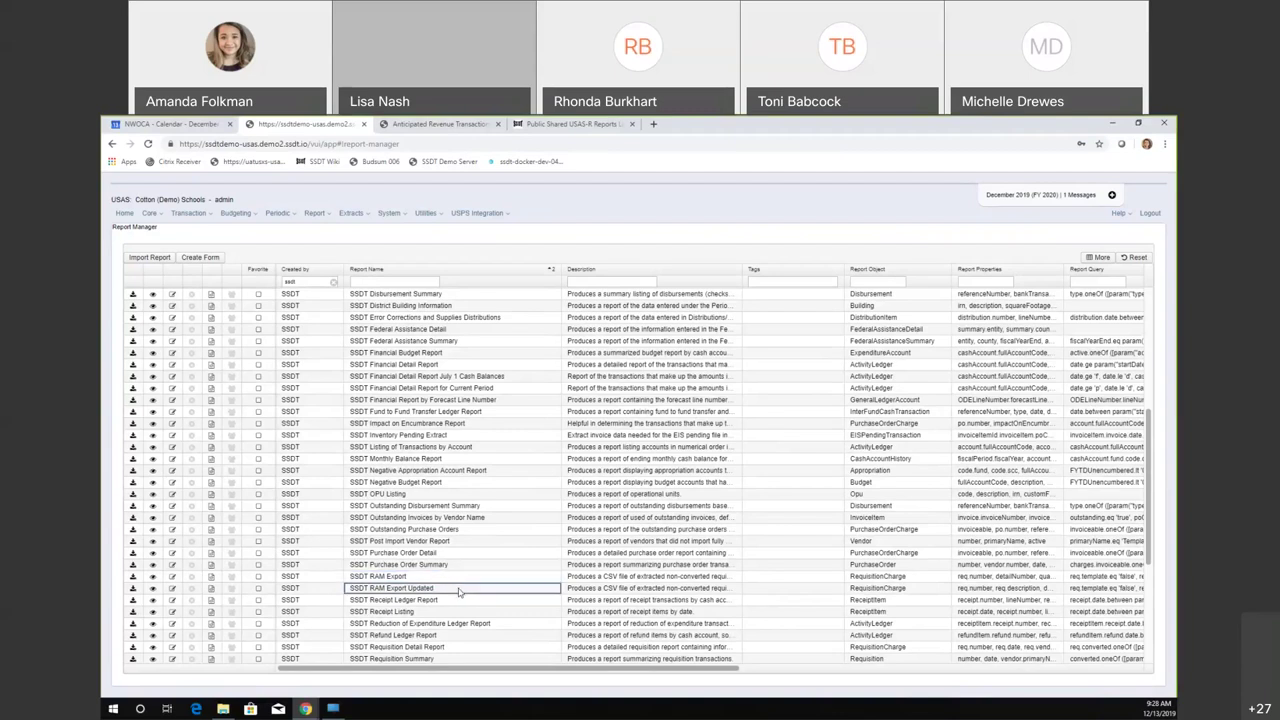
left_click(451, 580)
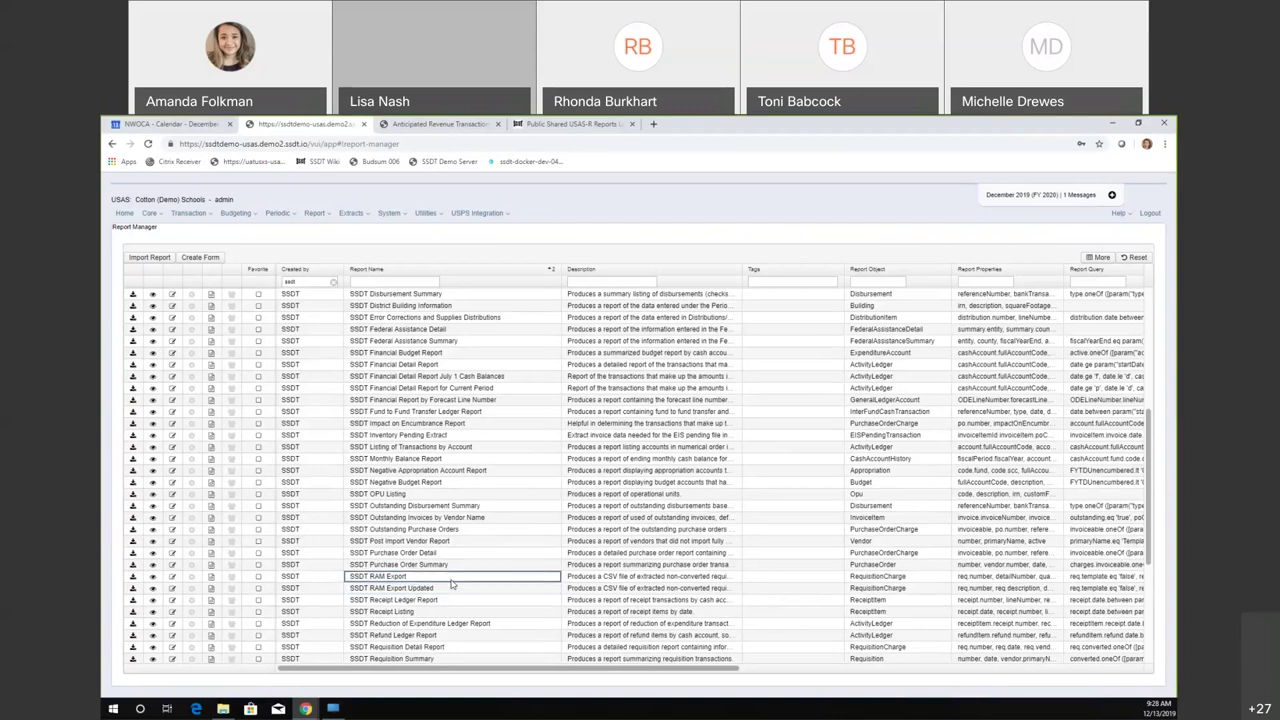
left_click(454, 591)
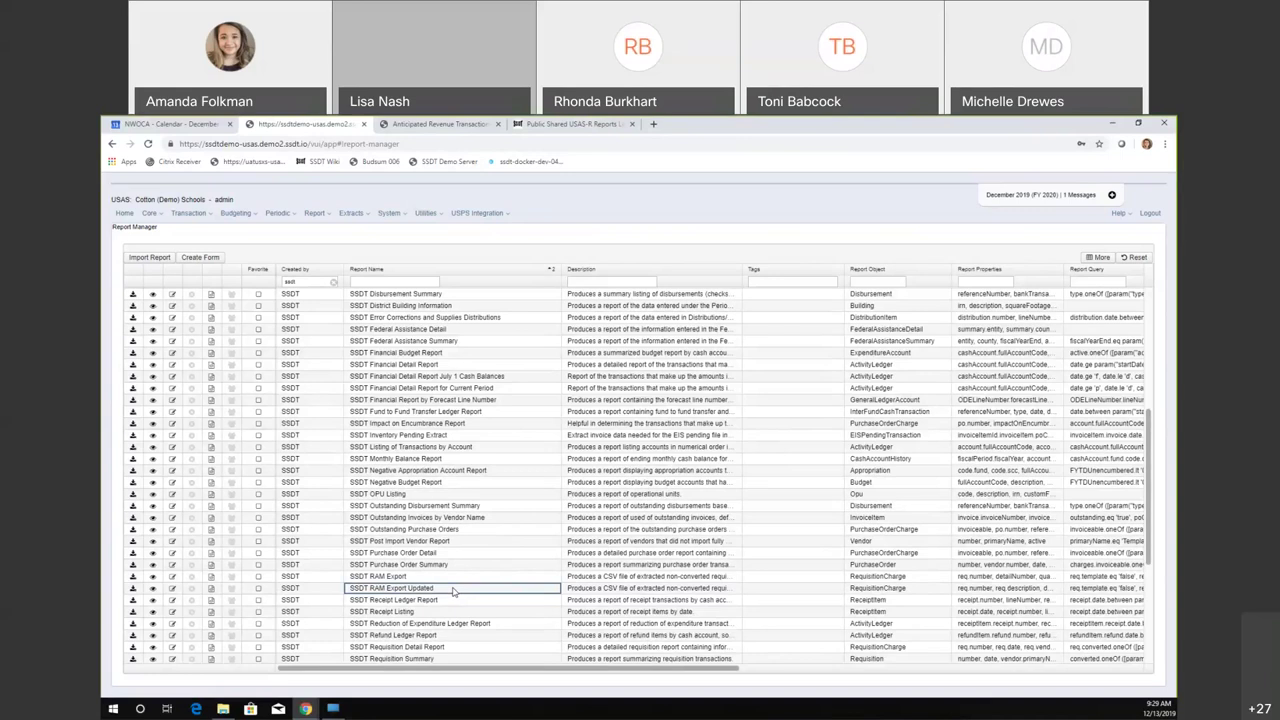
- Generate the SSDT User Listing Report as a PDF, excluding the ADMINISTRATORS role and filling in the Enabled parameter
scroll(453, 591, "down", 2)
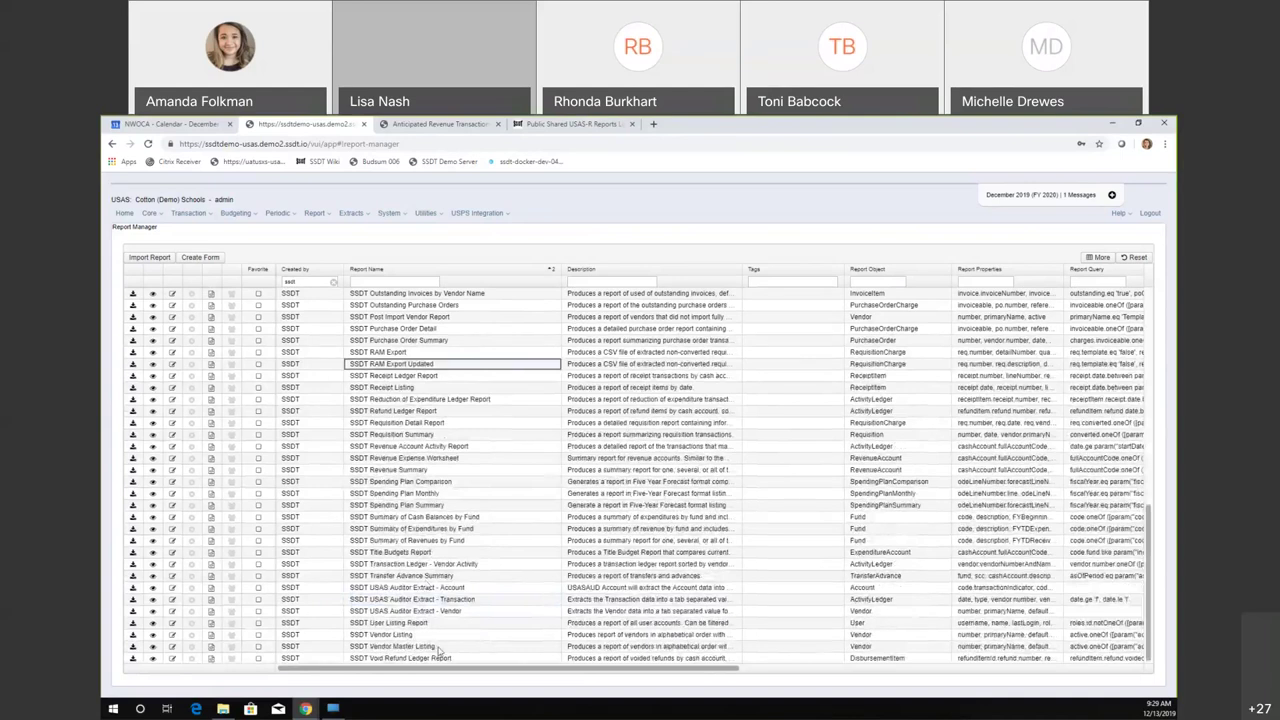
left_click(396, 627)
left_click(131, 624)
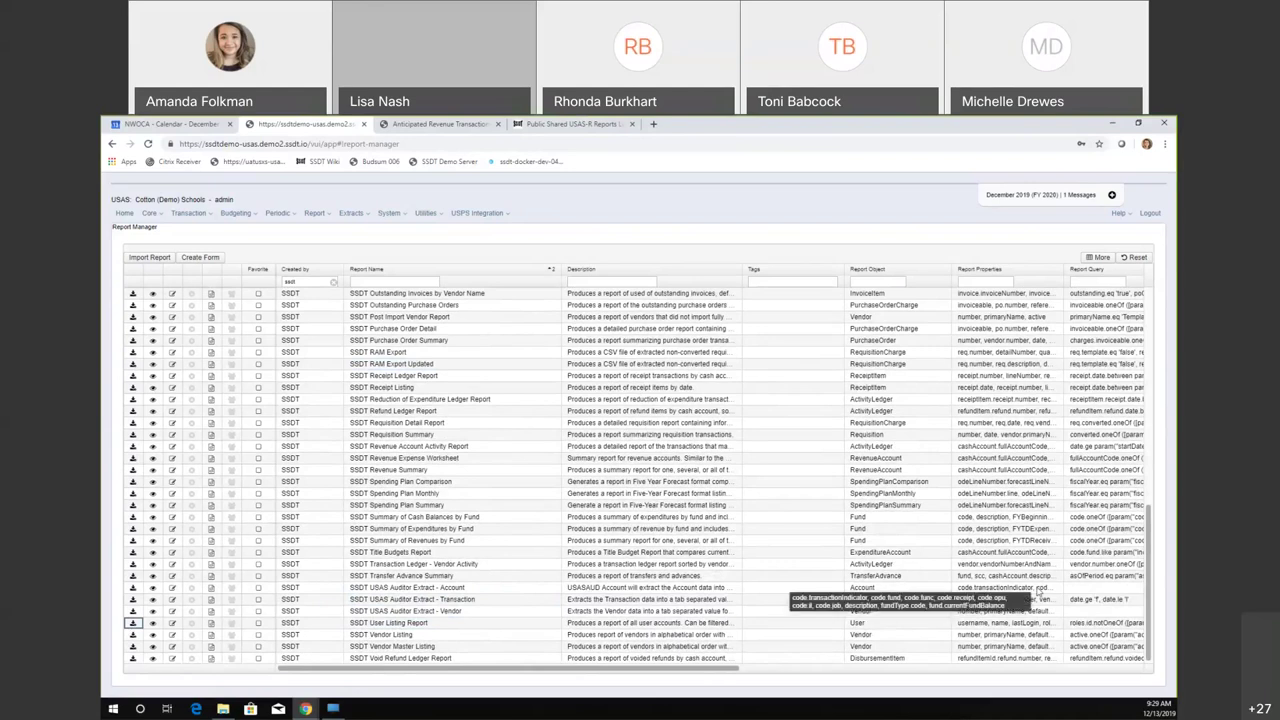
key("Return")
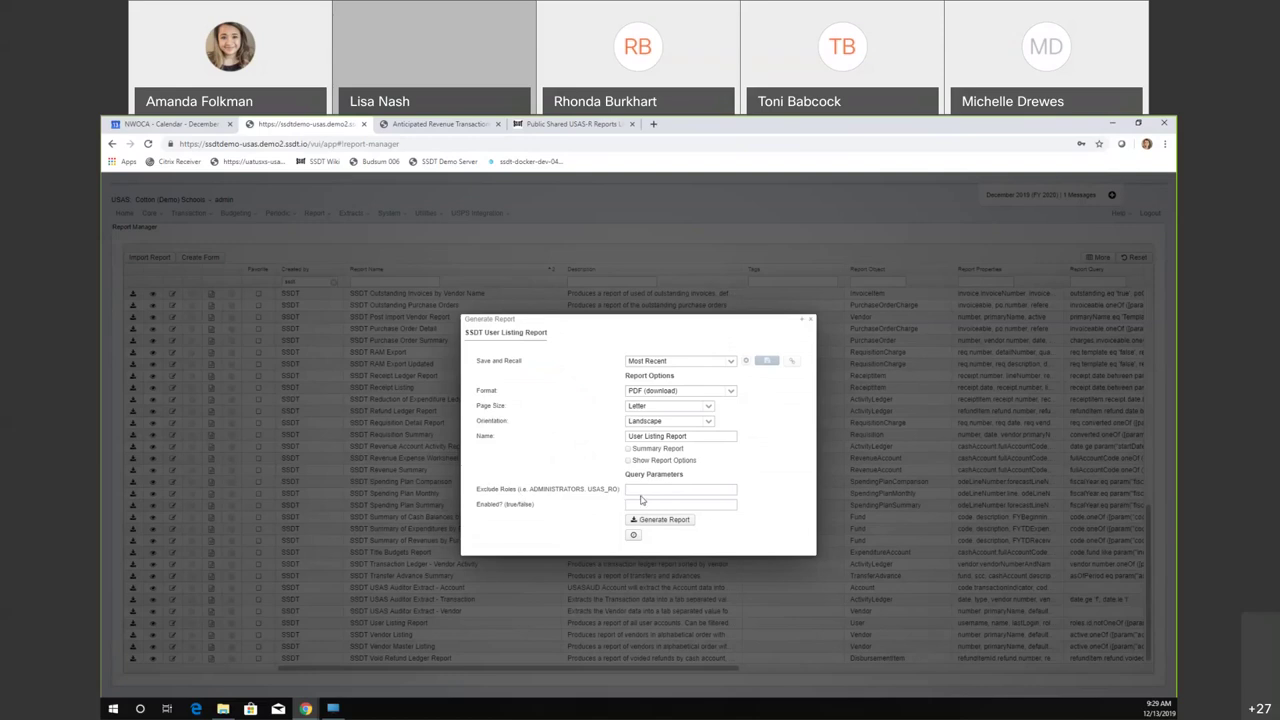
left_click(733, 490)
type("ADMINISTRATORS")
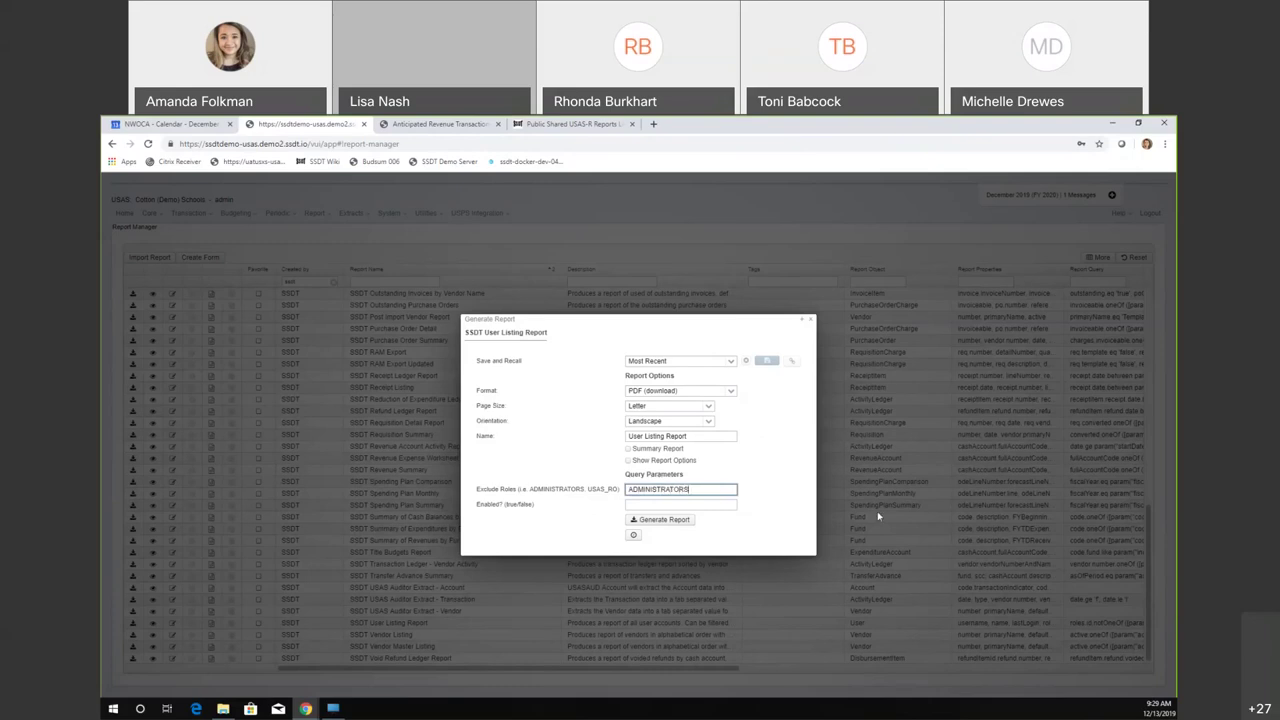
left_click(633, 507)
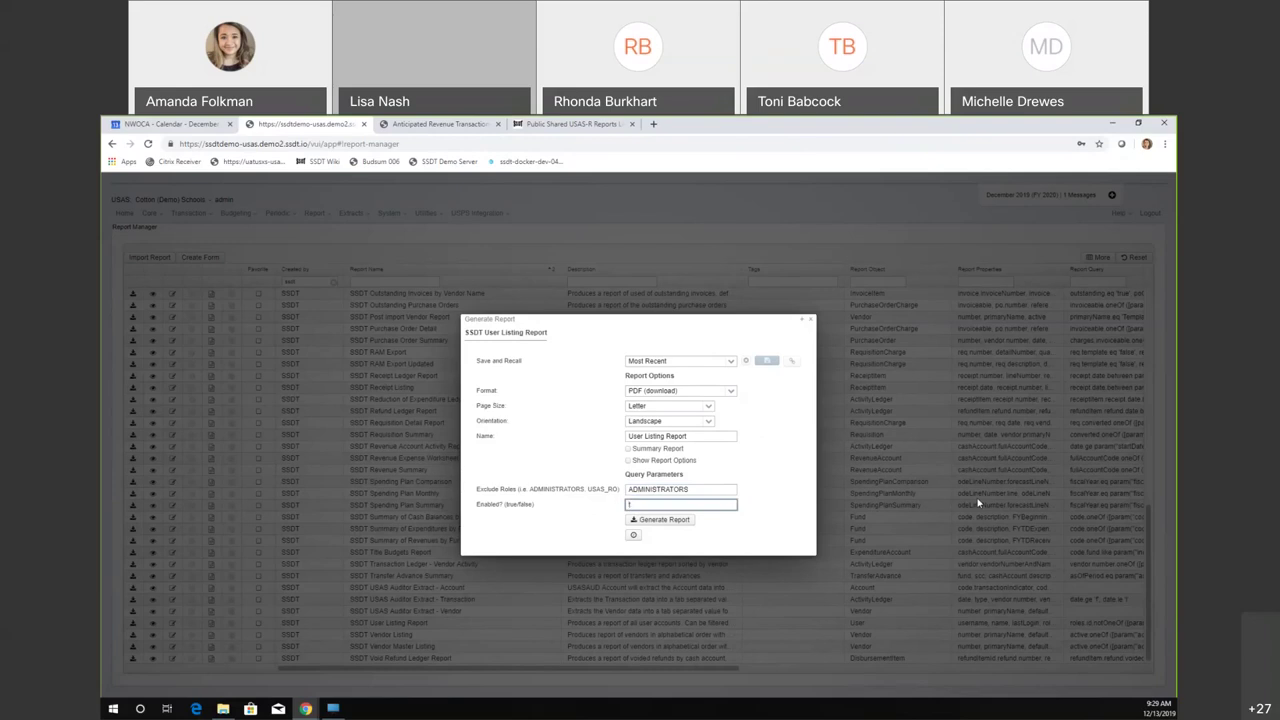
left_click(673, 522)
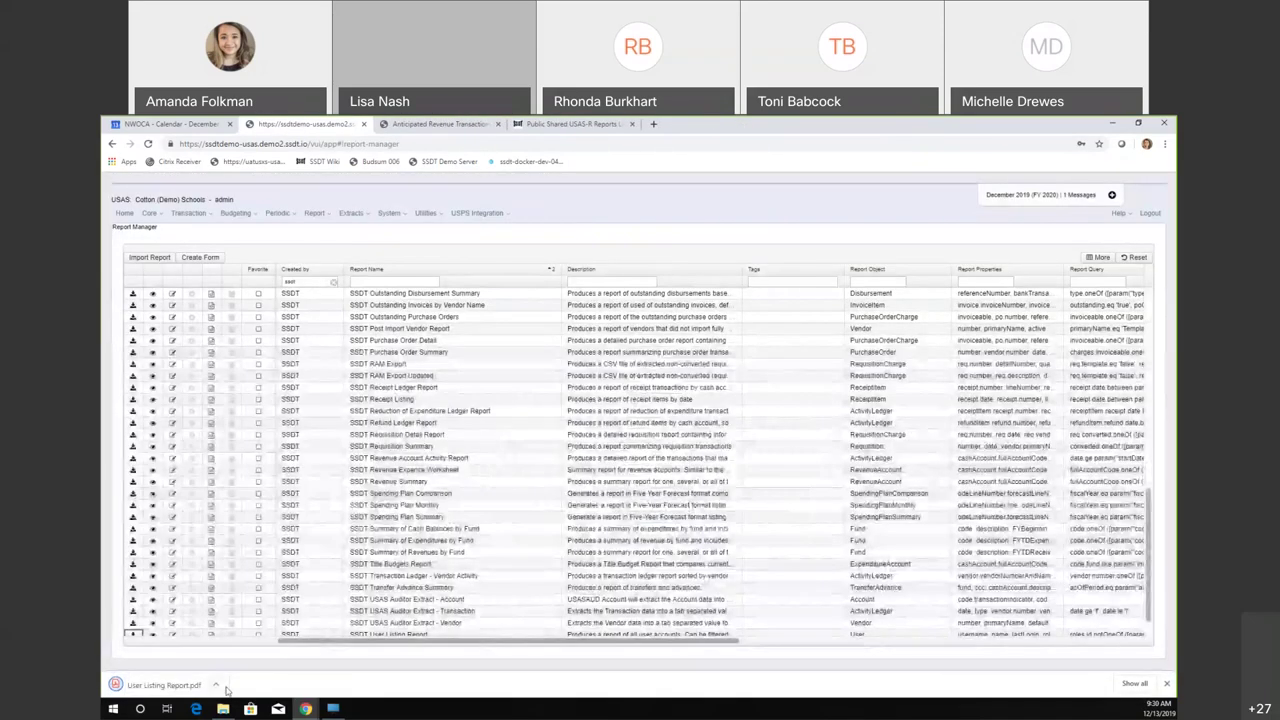
- Open the downloaded User Listing Report PDF to review the users and roles, and close it
left_click(215, 685)
left_click(262, 601)
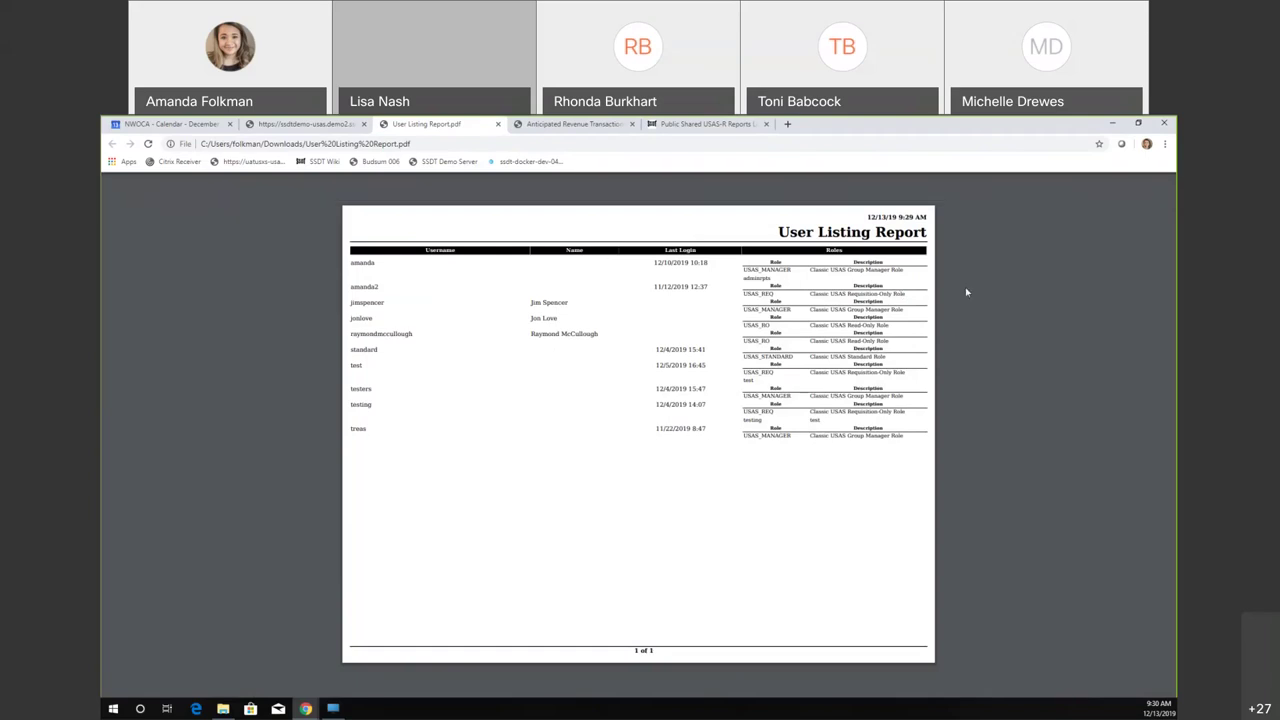
left_click(498, 124)
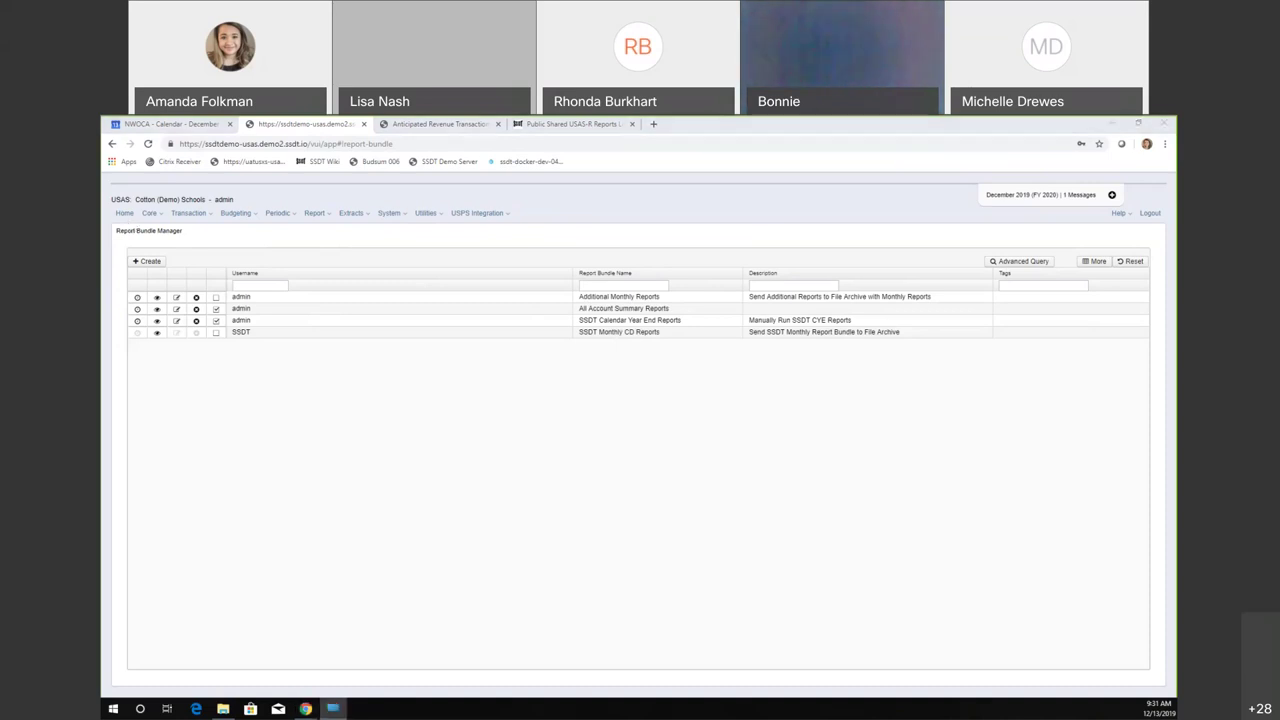
- Leave the Report Bundle Manager and open the Purchase Orders list
left_click(564, 336)
left_click(183, 216)
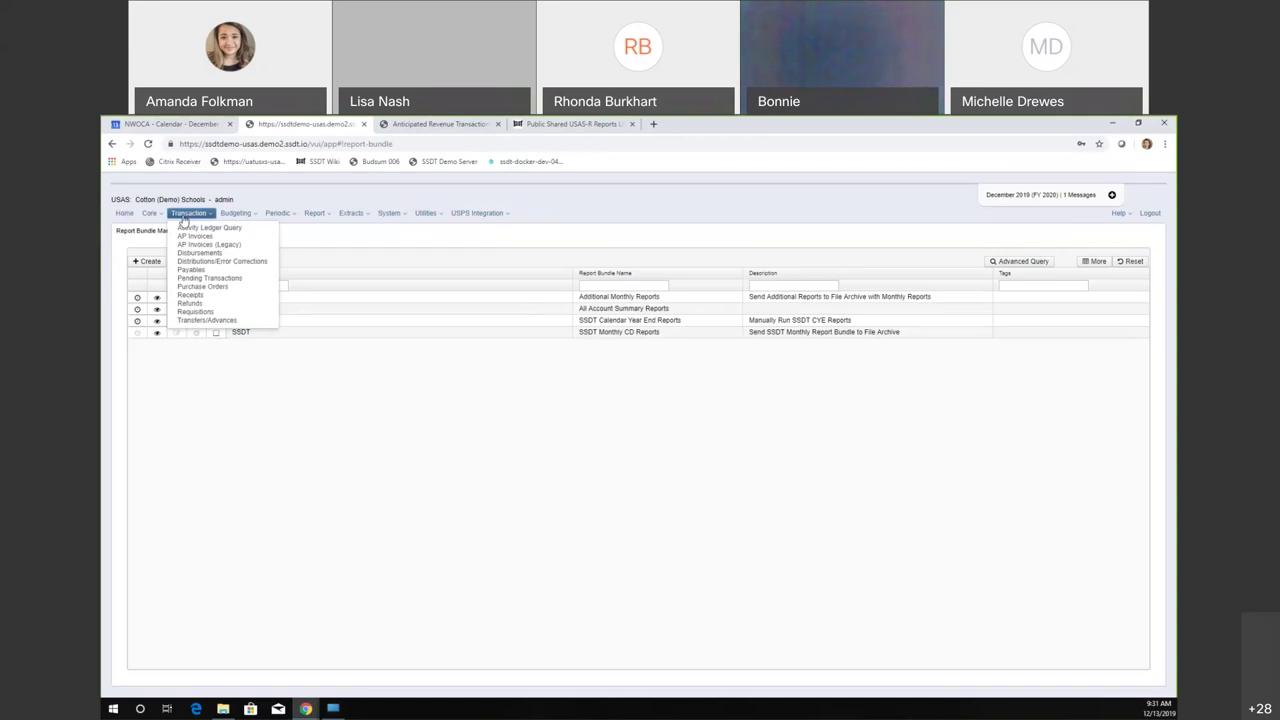
left_click(217, 288)
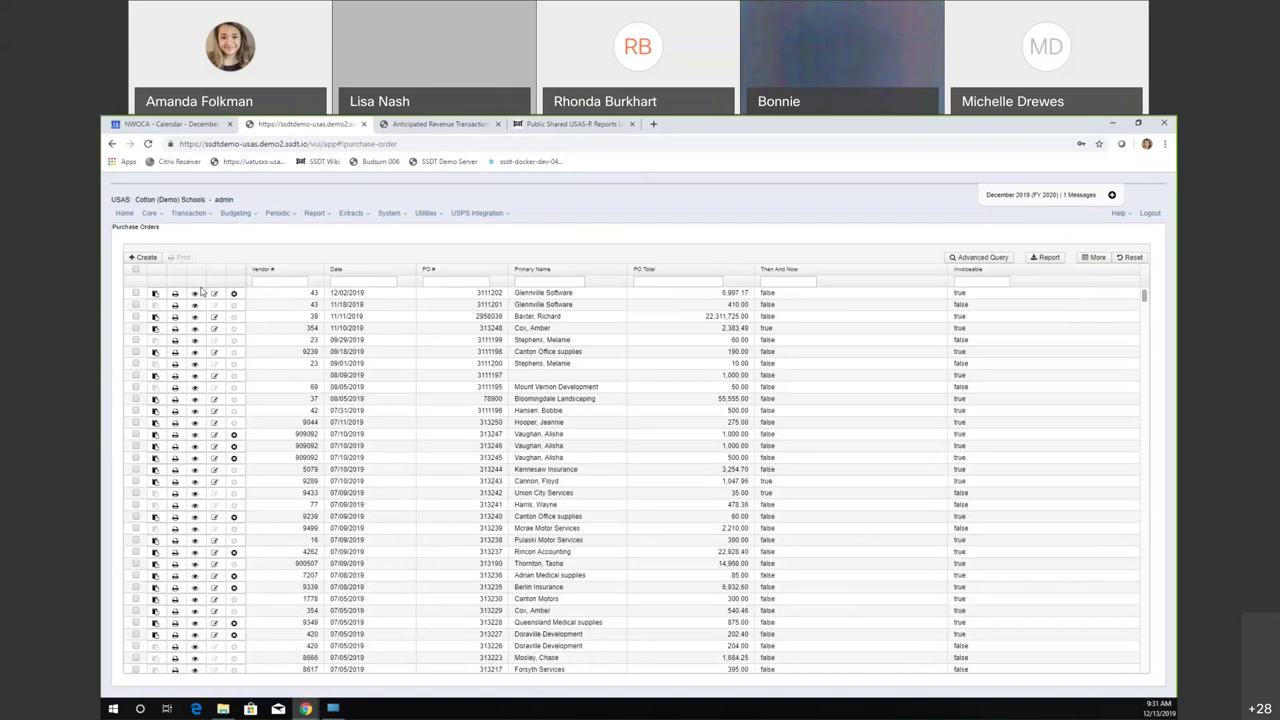
- Start an AP invoice for the 07/31/2019 purchase order with invoice number ASF and fill its item at 500.00 with Full status
left_click(188, 213)
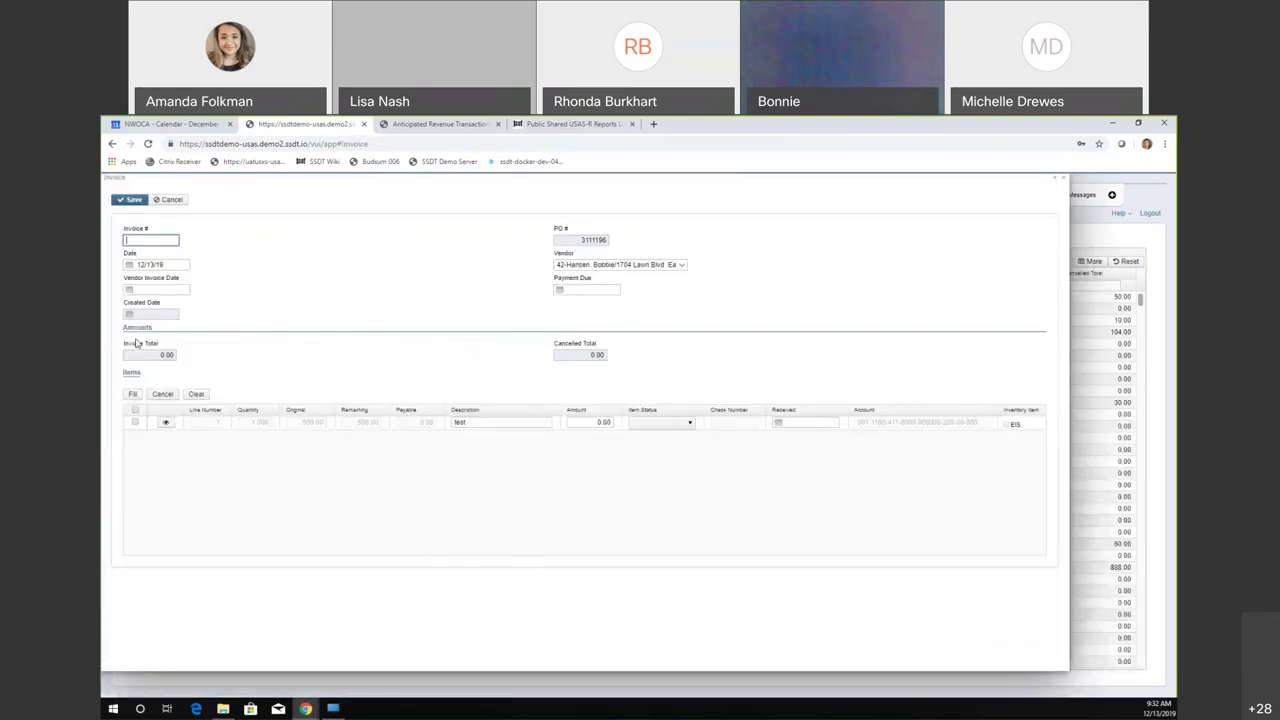
left_click(163, 239)
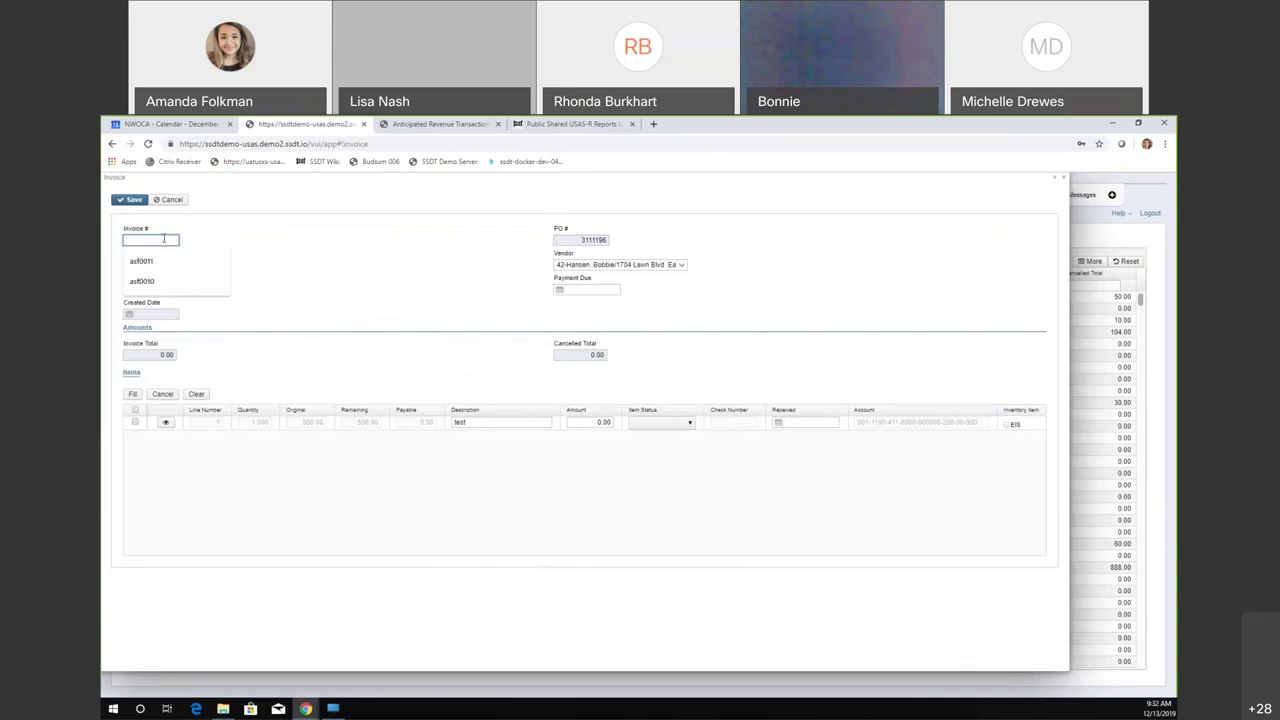
type("ASF")
left_click(263, 258)
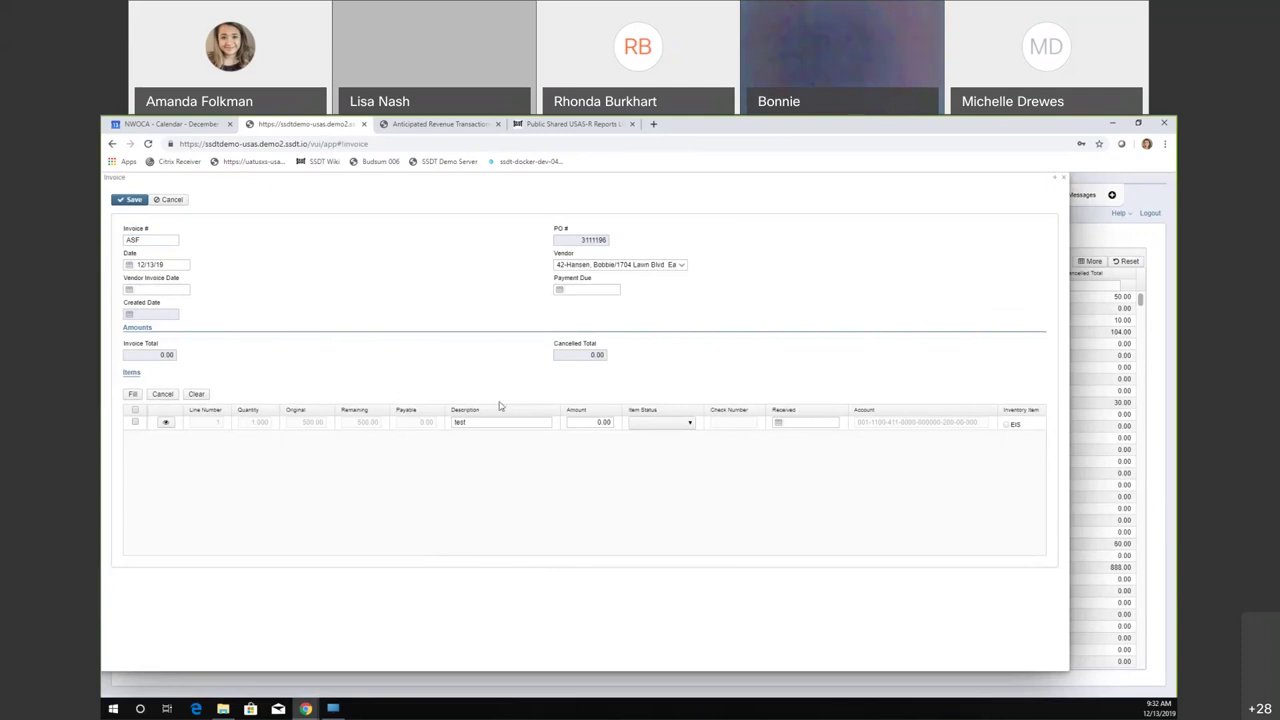
left_click(132, 394)
left_click(150, 264)
left_click(150, 290)
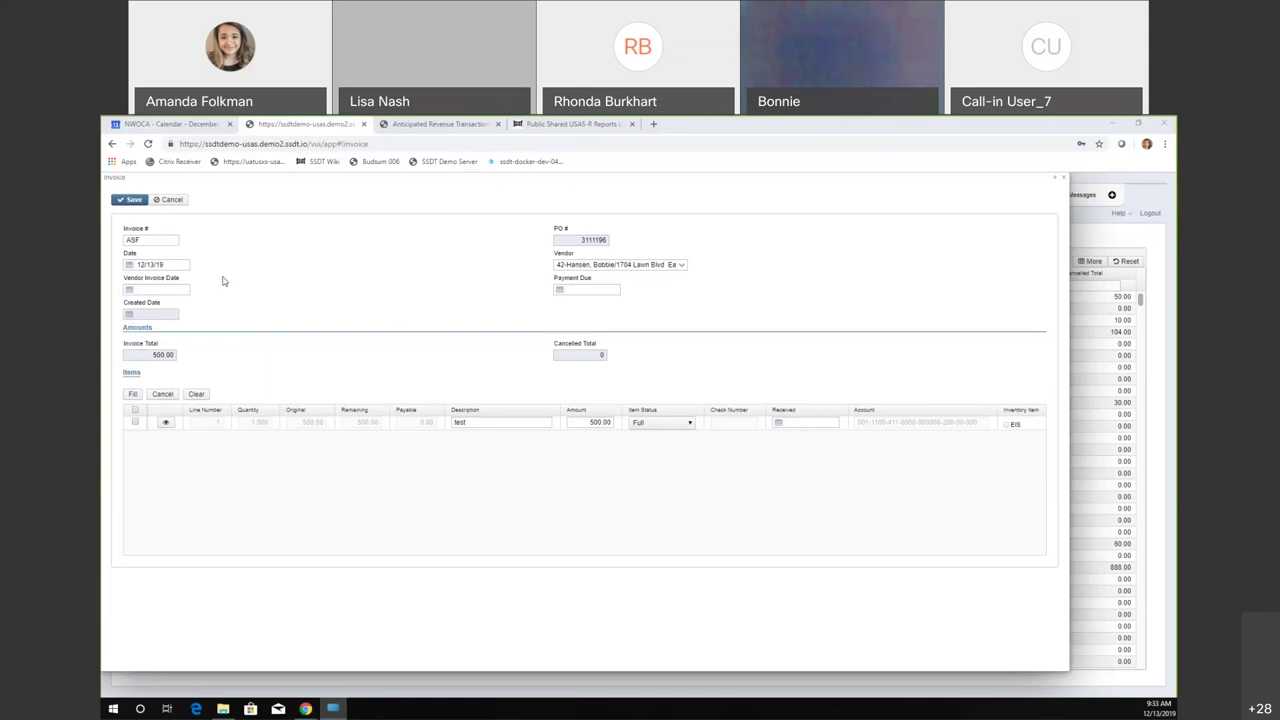
- Examine the Vendor Invoice Date, PO number and Date fields on the invoice
left_click(181, 288)
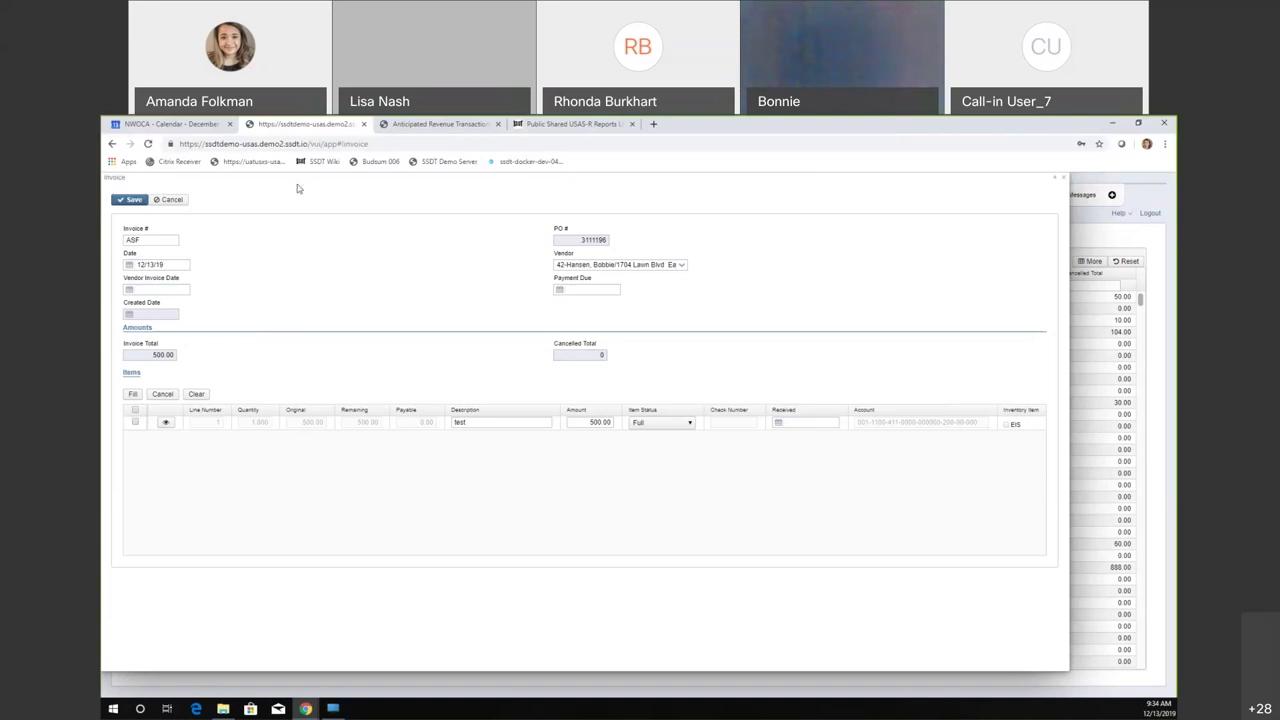
left_click(166, 288)
left_click(593, 239)
double_click(616, 242)
left_click(616, 243)
left_click(173, 264)
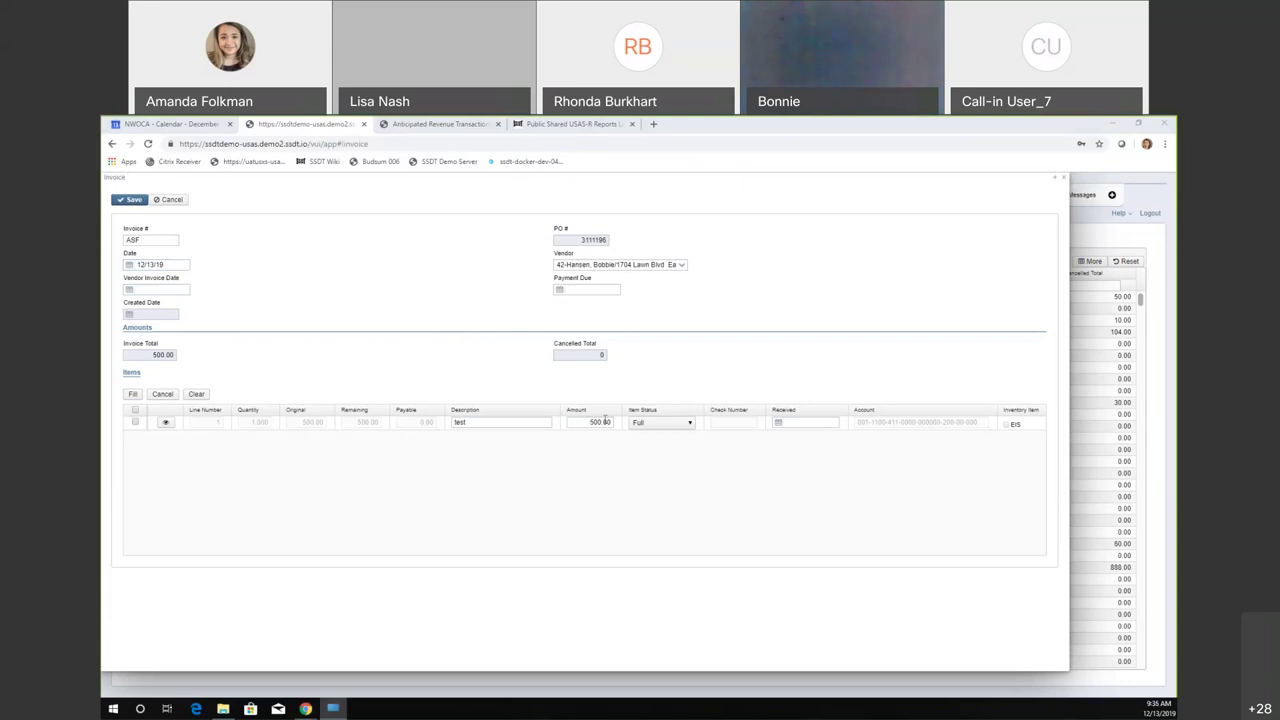
- Clear the invoice item's status and try to save the invoice
left_click(684, 423)
left_click(655, 434)
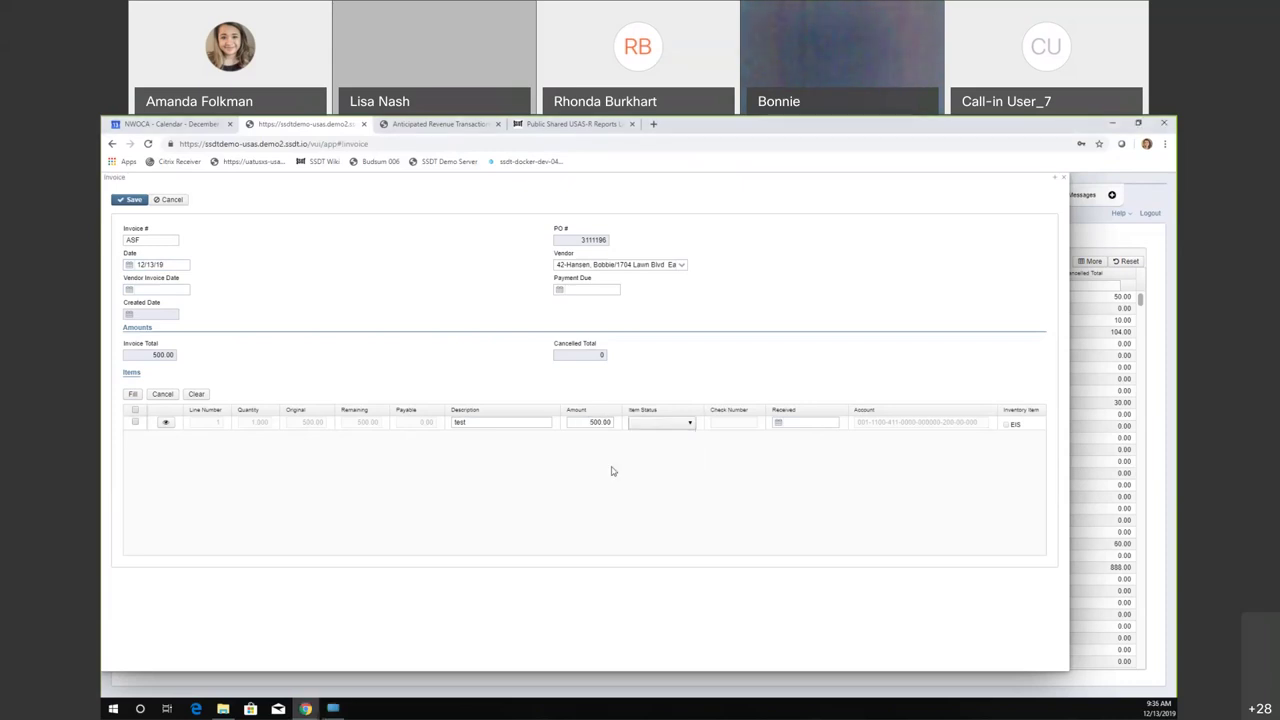
left_click(143, 203)
- Set the invoice item's amount to 0.00 and its status to Full, and close the invoice without saving
left_click_drag(590, 424, 610, 426)
type("00")
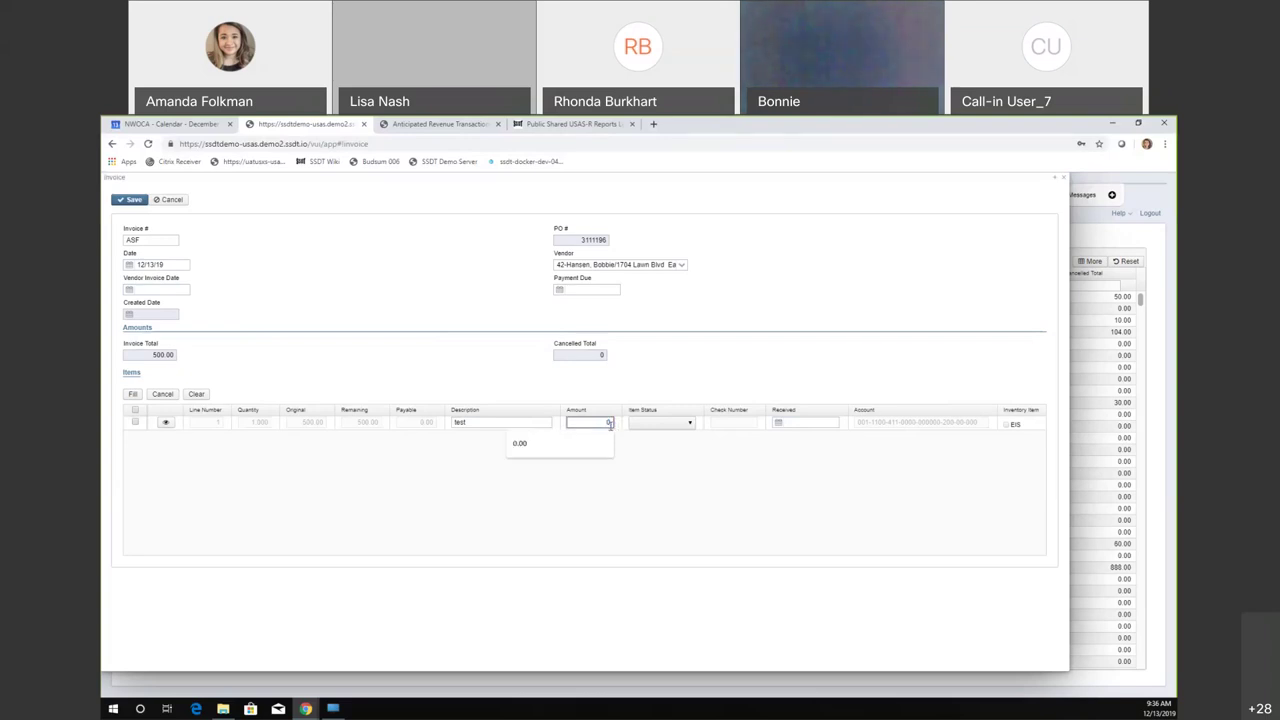
left_click(627, 440)
left_click(655, 422)
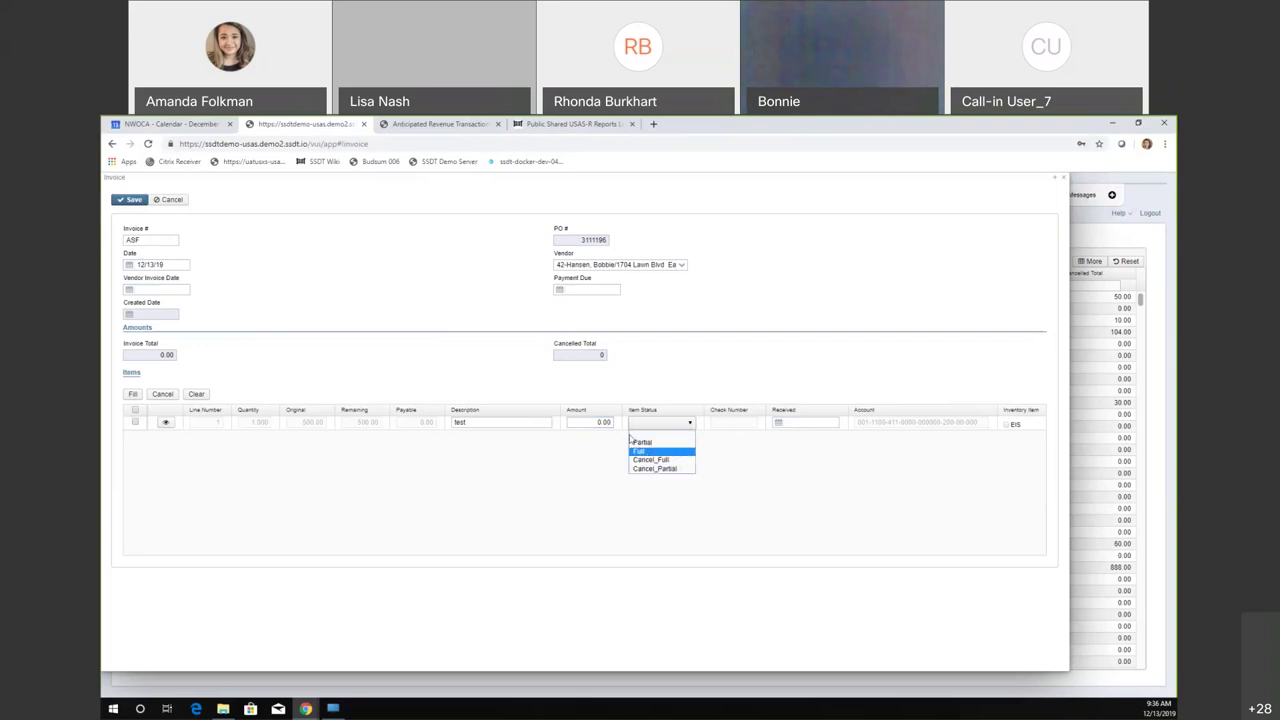
left_click(645, 451)
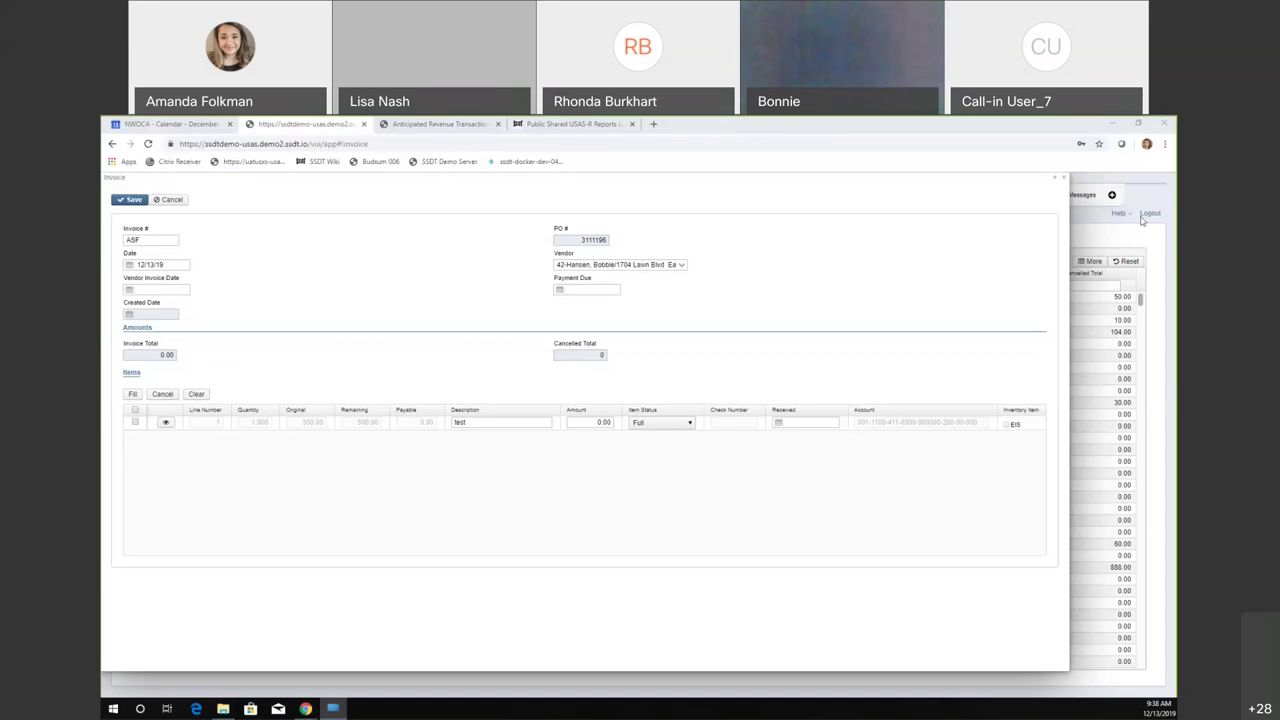
left_click(1066, 183)
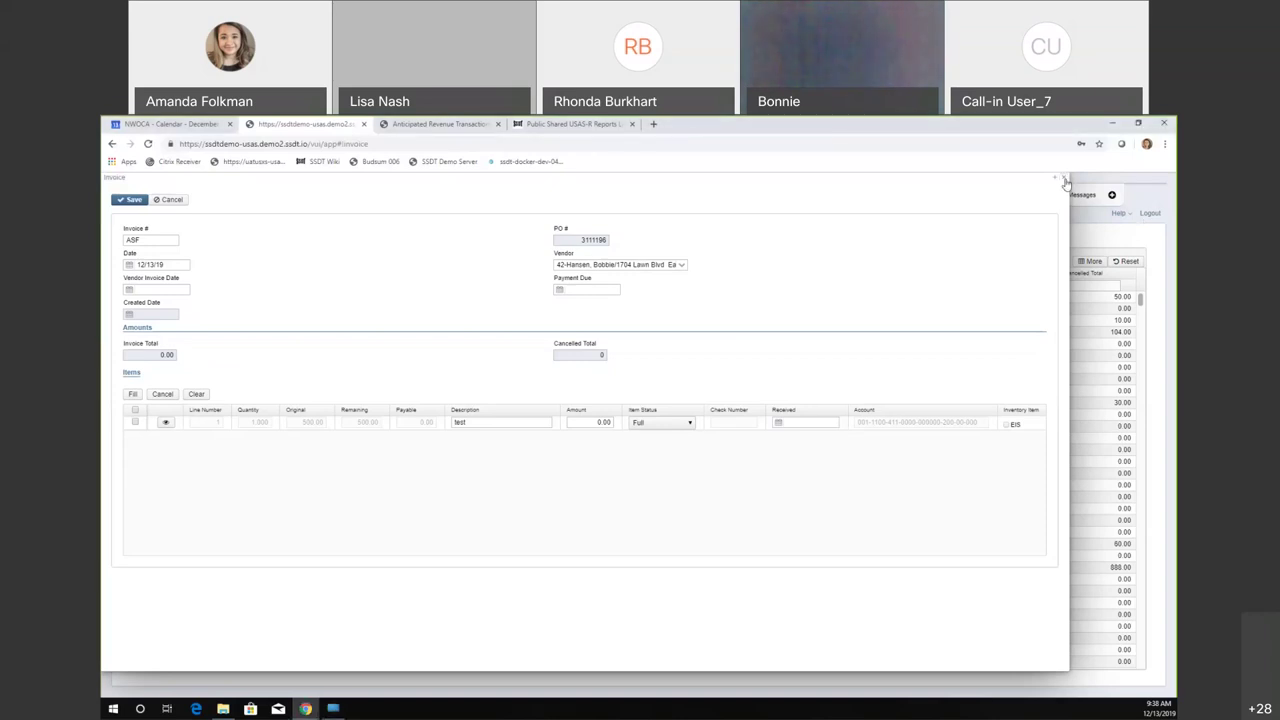
left_click(1065, 181)
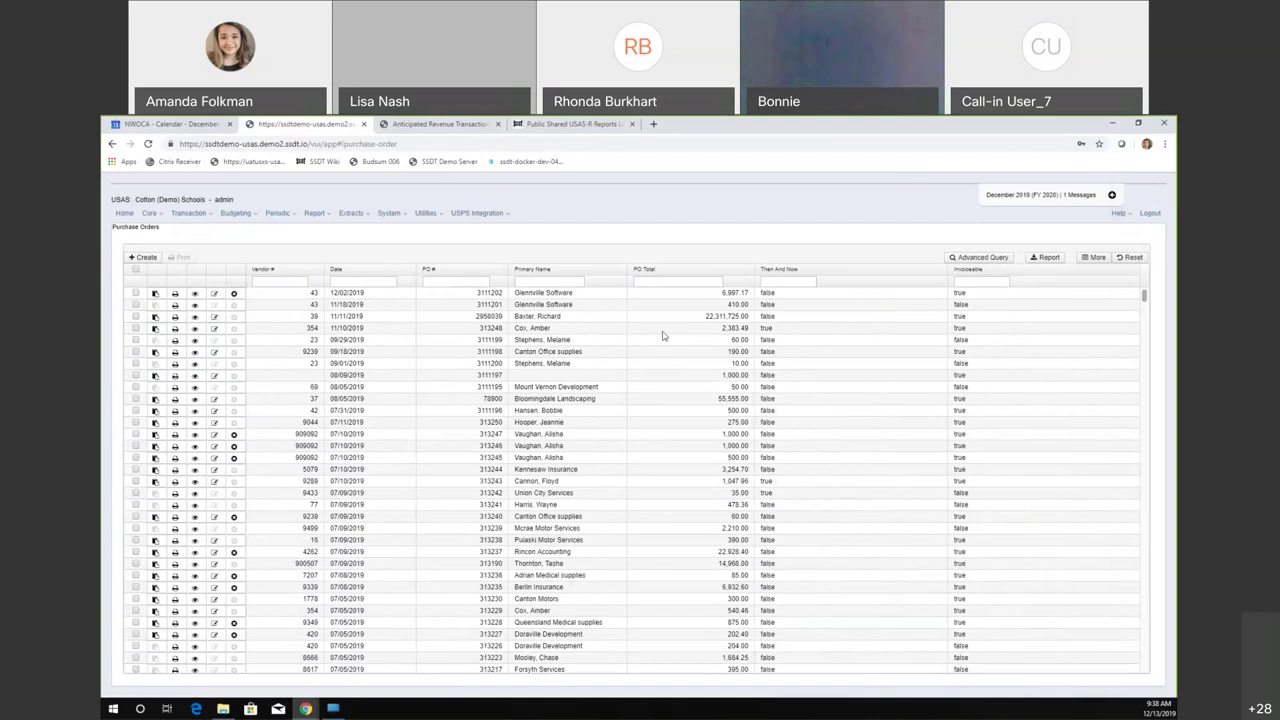
- Review a new invoice form for the Glennville Software purchase order and the existing Canton Office supplies invoice asf6008, closing each without changes
left_click(155, 294)
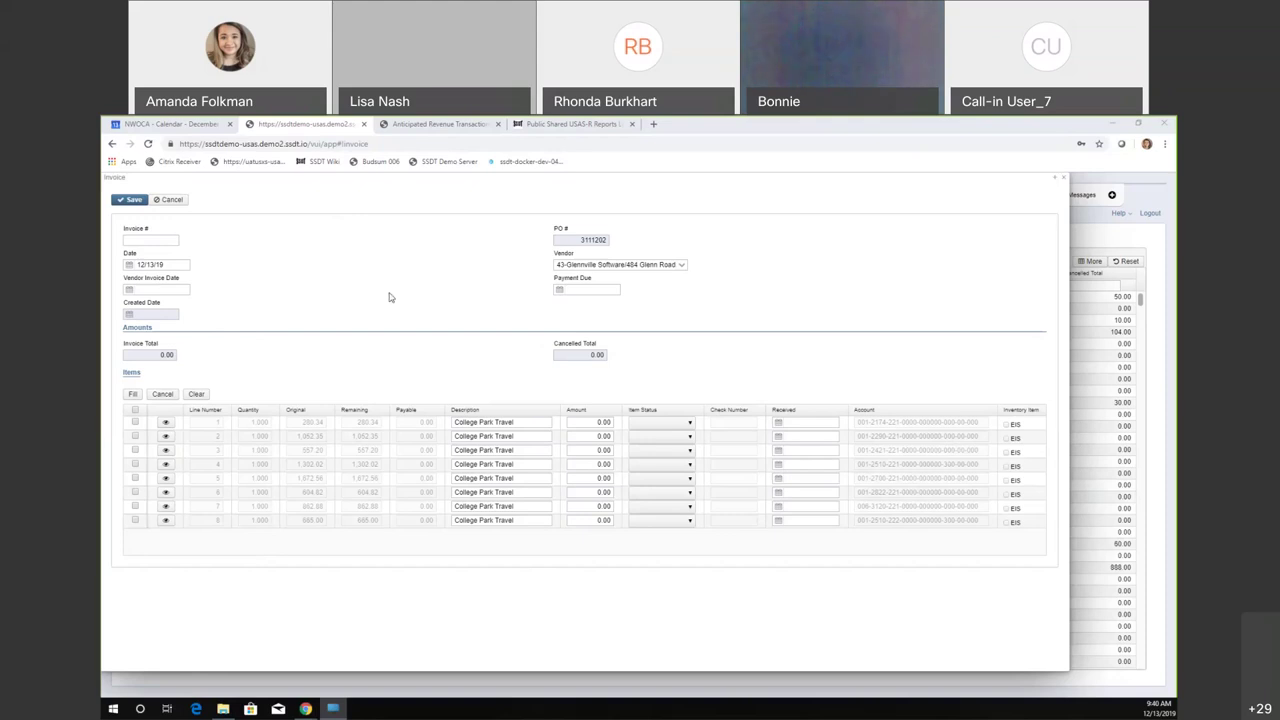
left_click(1065, 179)
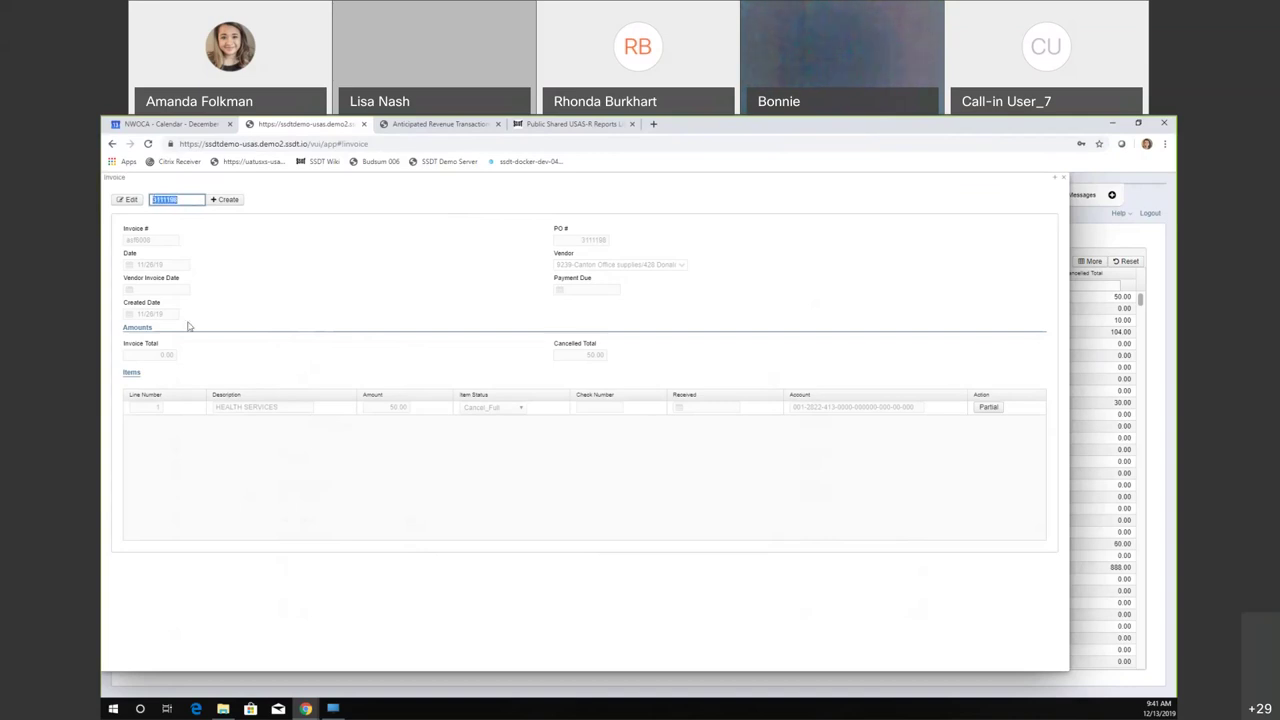
left_click(256, 242)
left_click(183, 197)
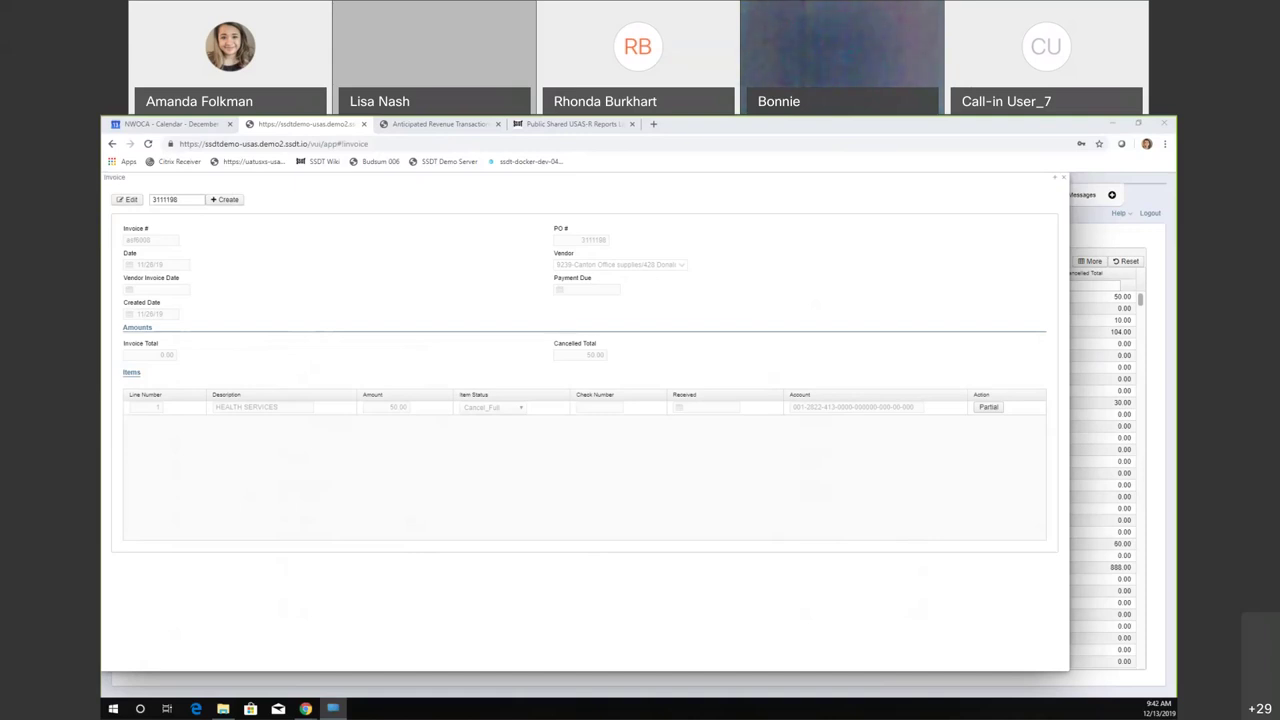
left_click(1067, 179)
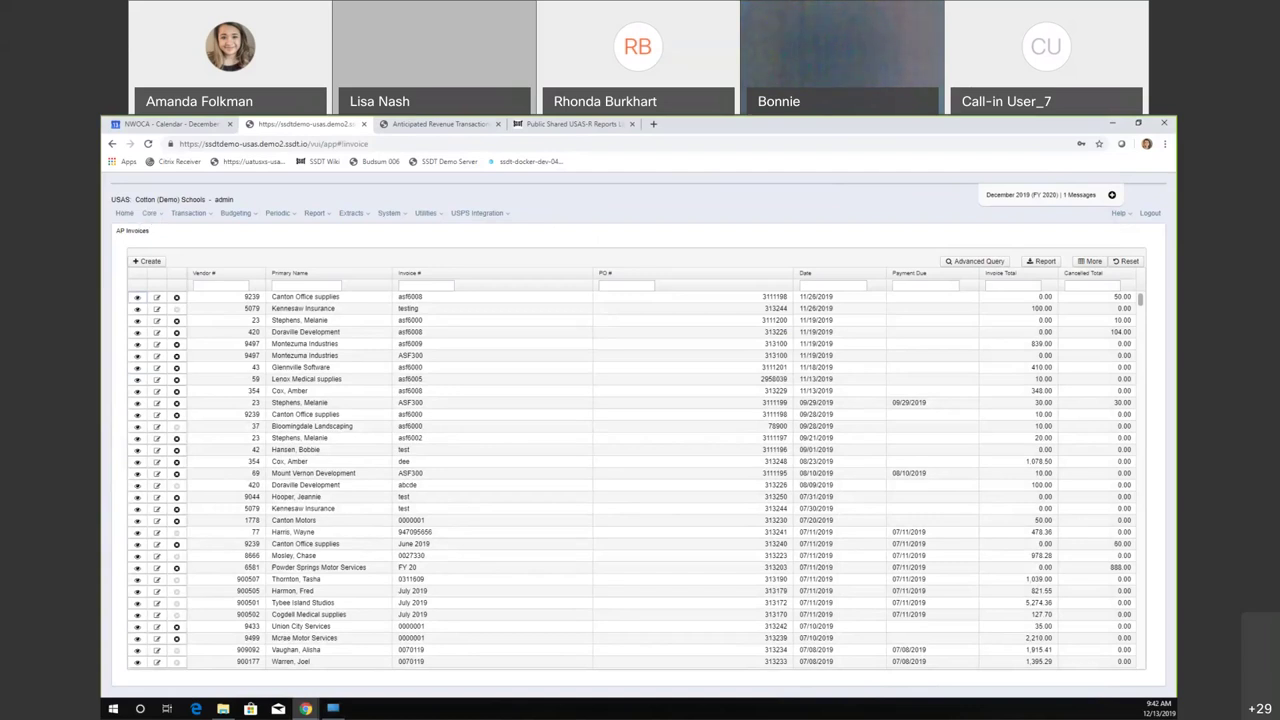
- Open the Vendors list and display its column selection options
left_click(149, 214)
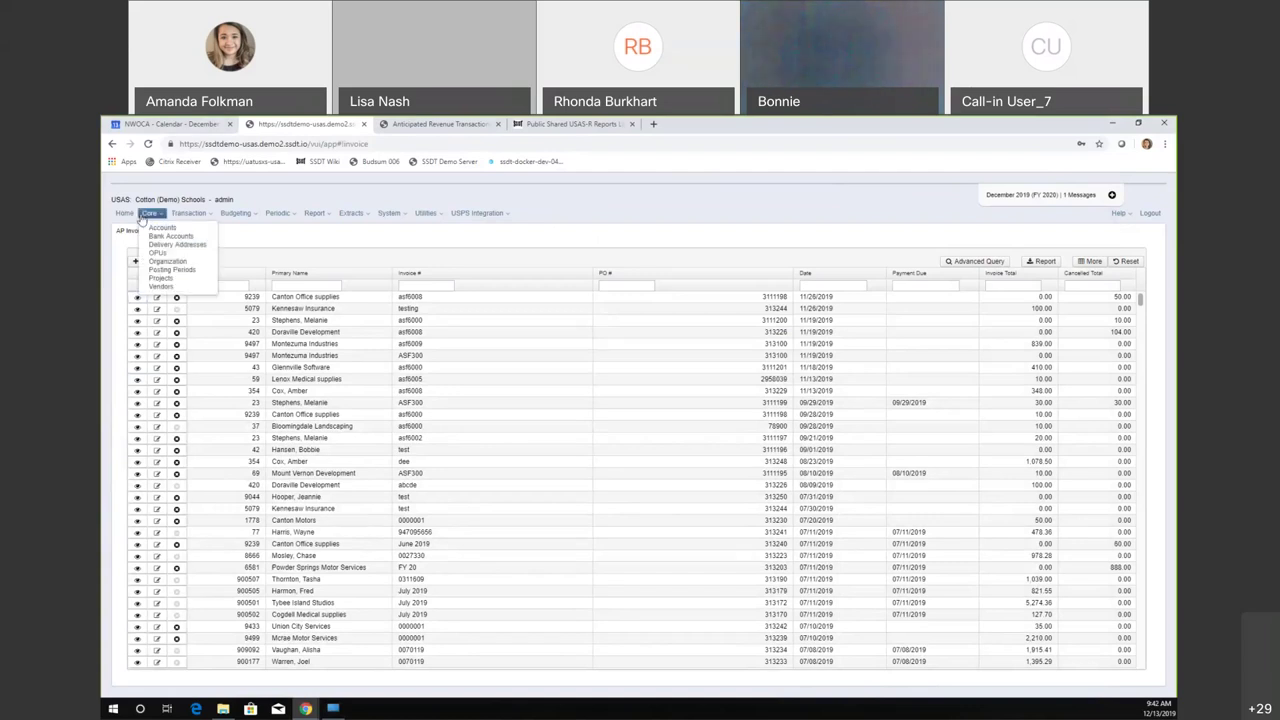
left_click(152, 287)
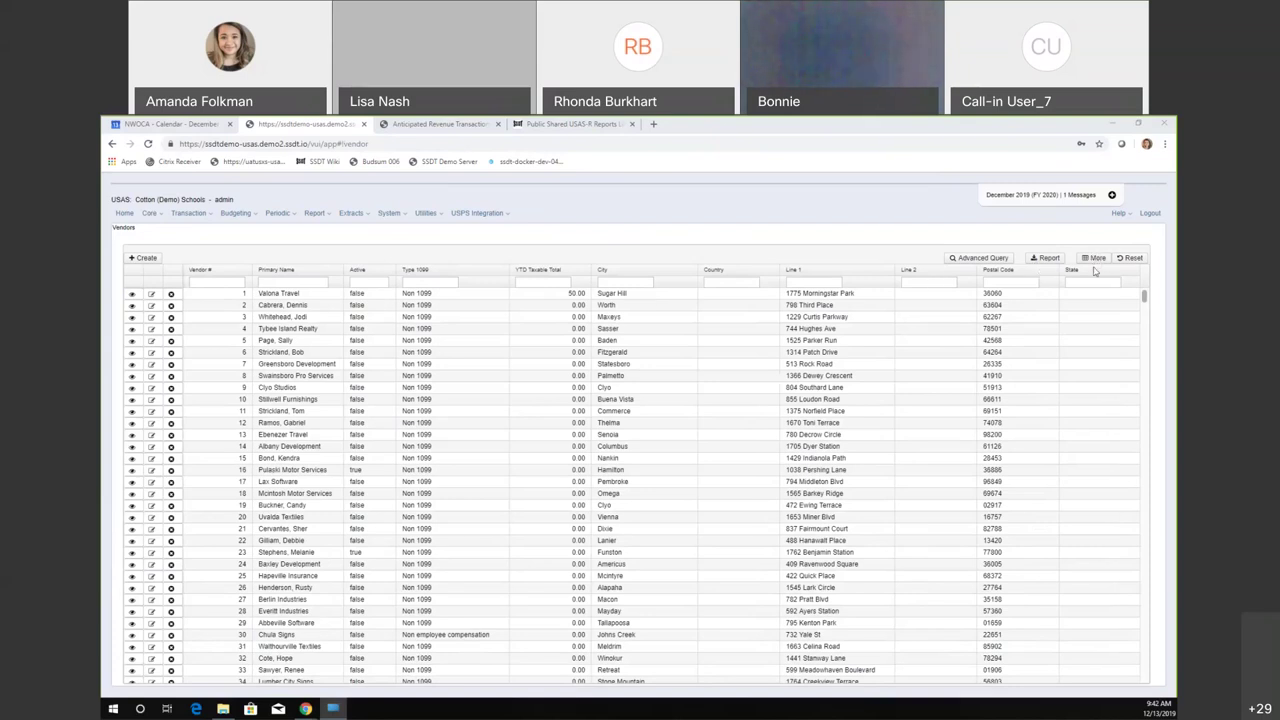
left_click(1097, 260)
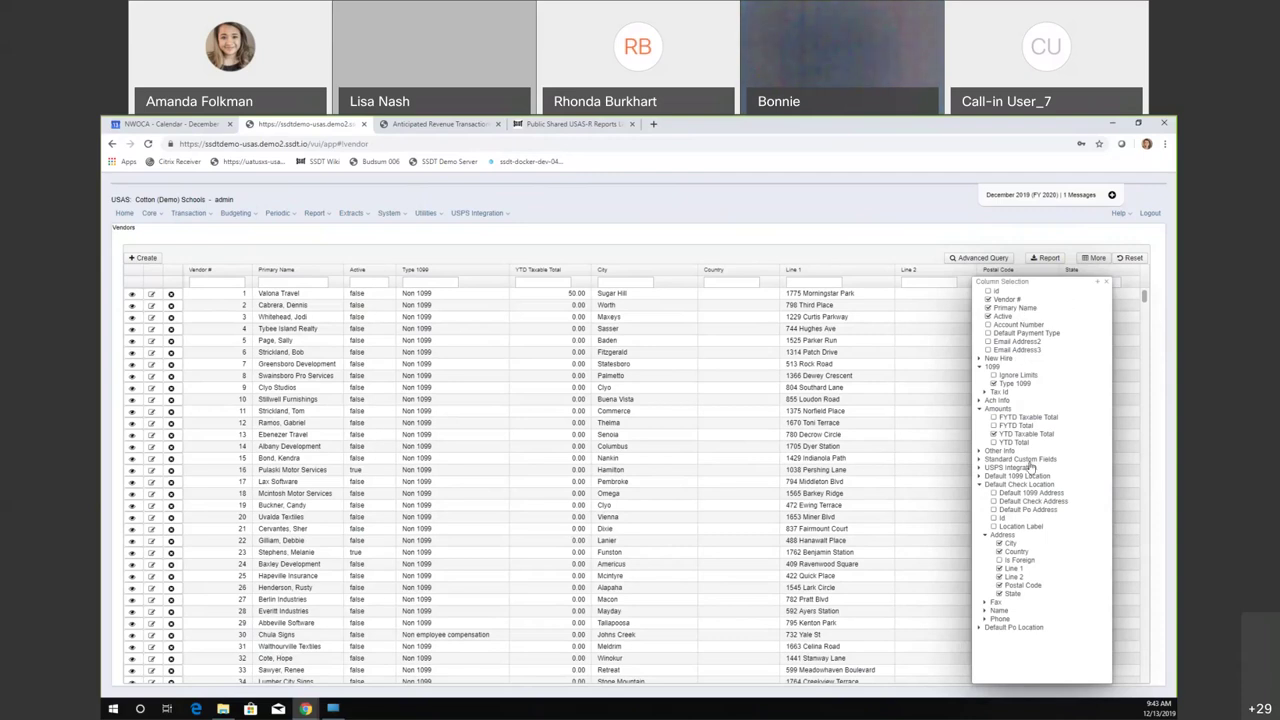
- Add the Default 1099 Address and FYTD Taxable Total columns to the vendor list, and remove City and Postal Code
left_click(993, 493)
left_click(1000, 544)
left_click(999, 585)
left_click(994, 418)
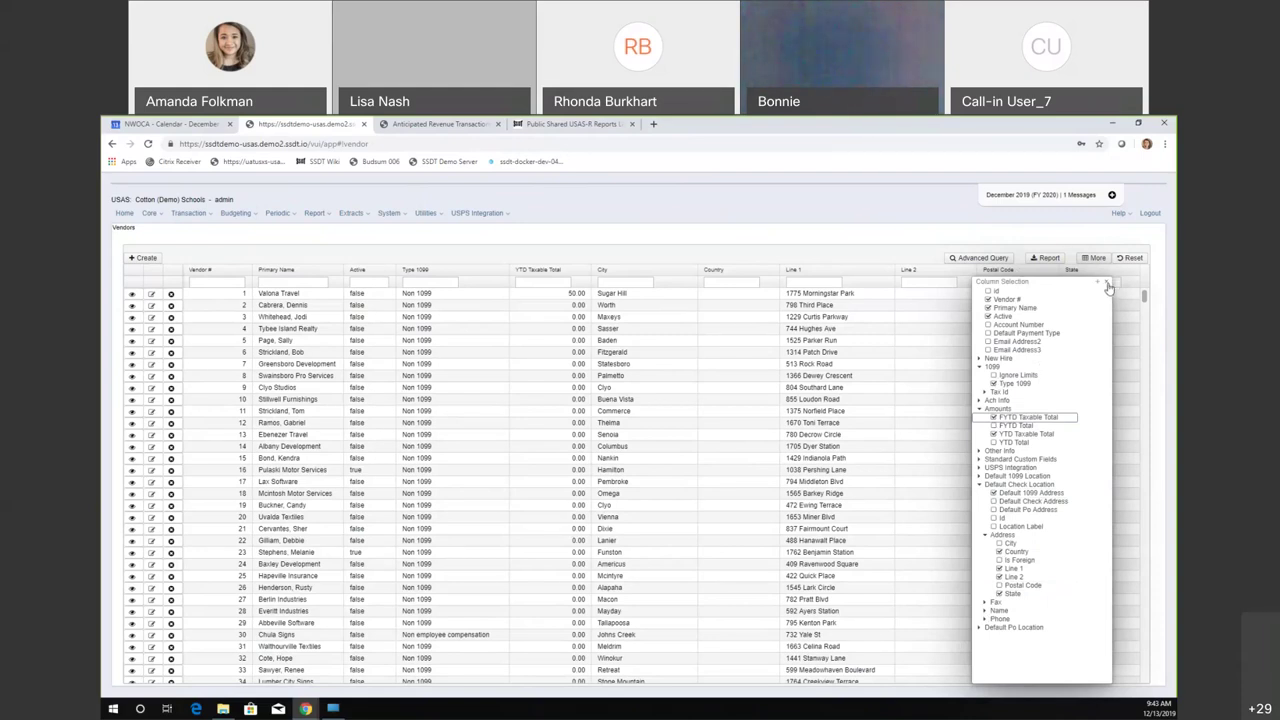
left_click(1108, 287)
key("F5")
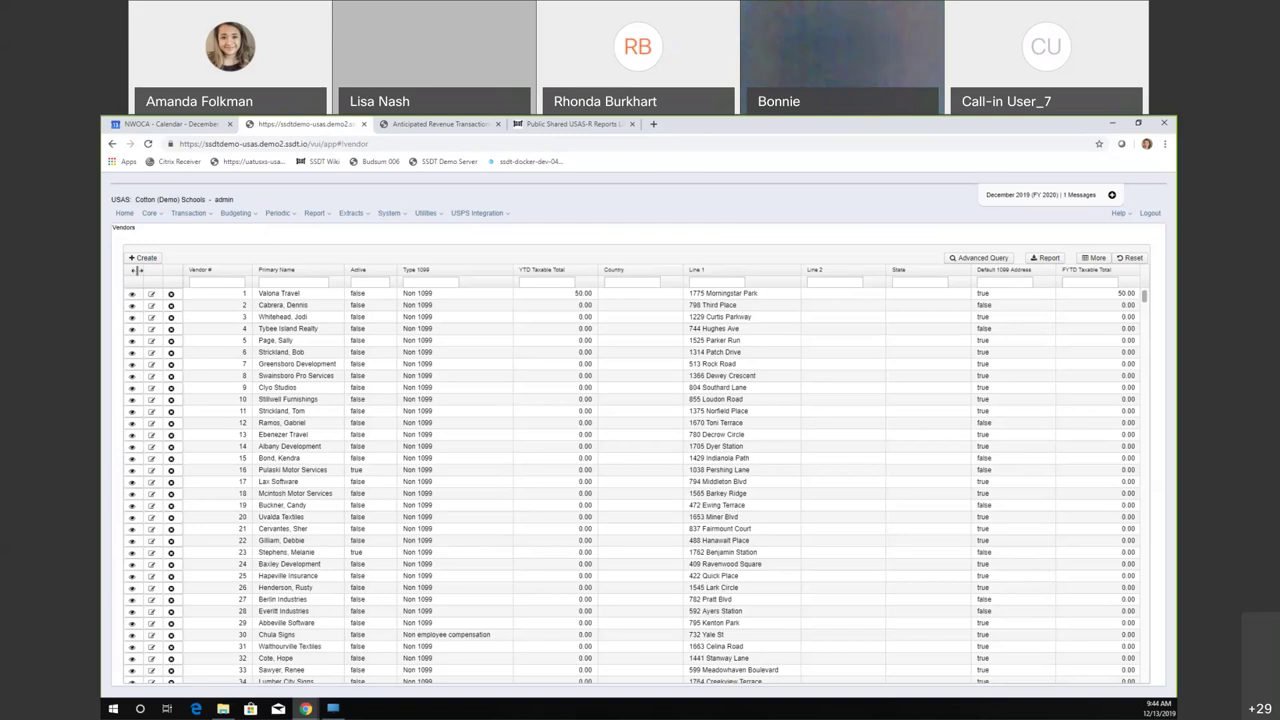
- Review Valona Travel's vendor record, its vendor adjustments and the form for a new adjustment, closing each without changes
left_click(132, 294)
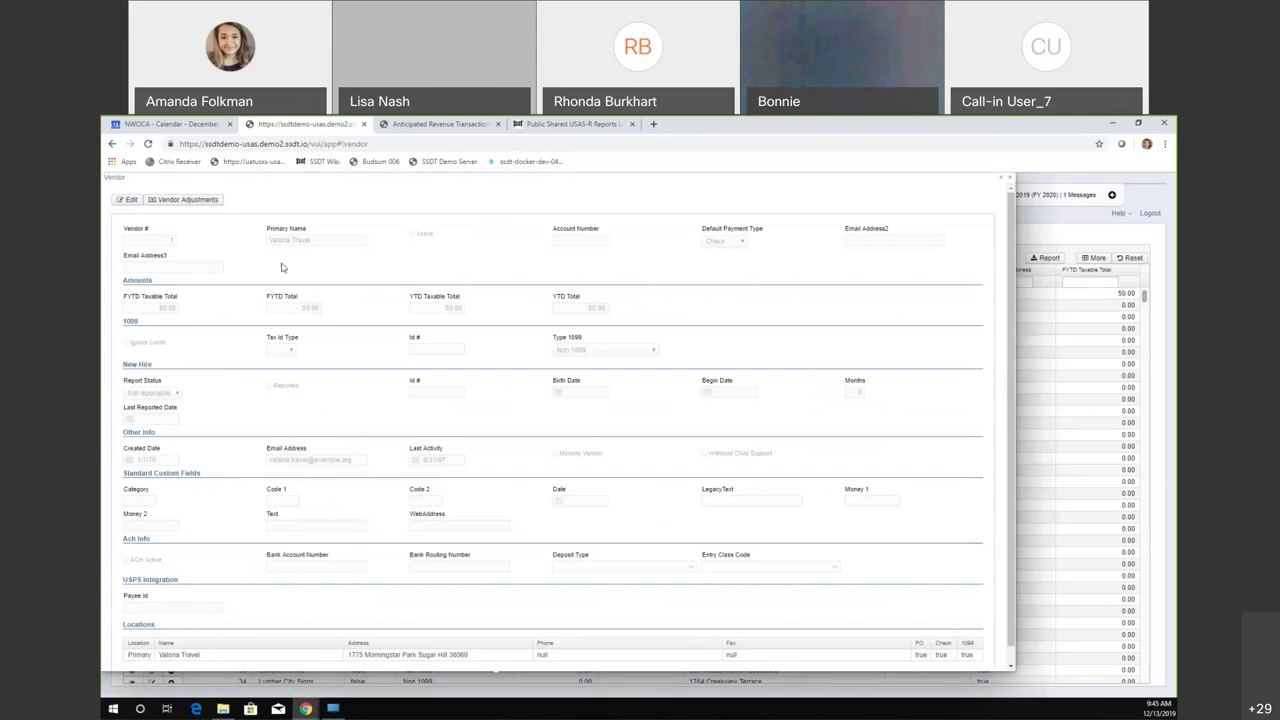
left_click(185, 202)
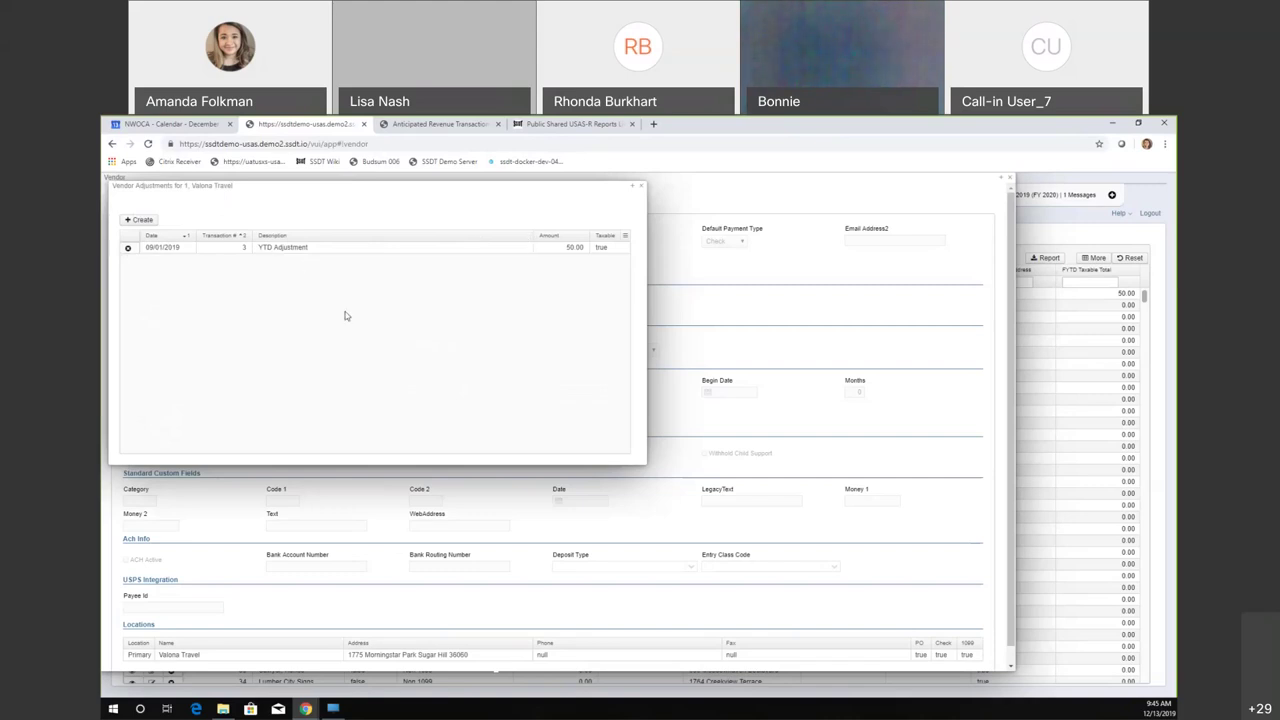
left_click(139, 220)
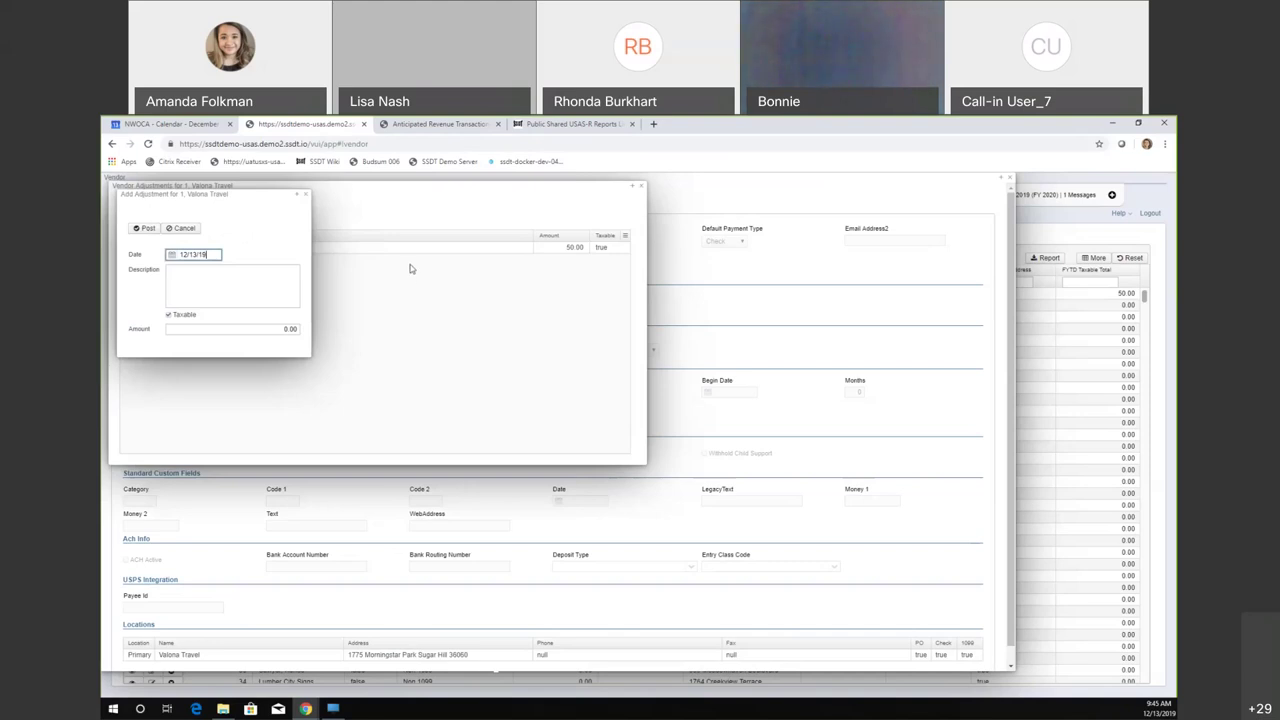
left_click(302, 195)
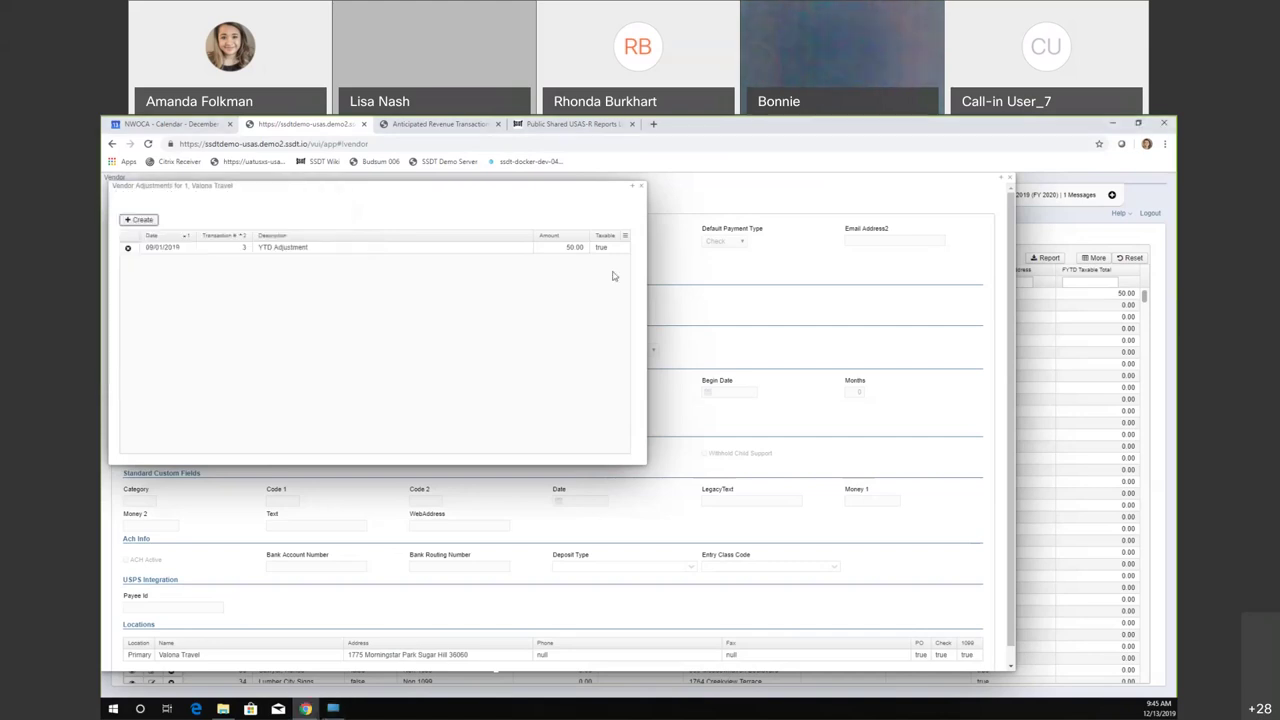
left_click(645, 190)
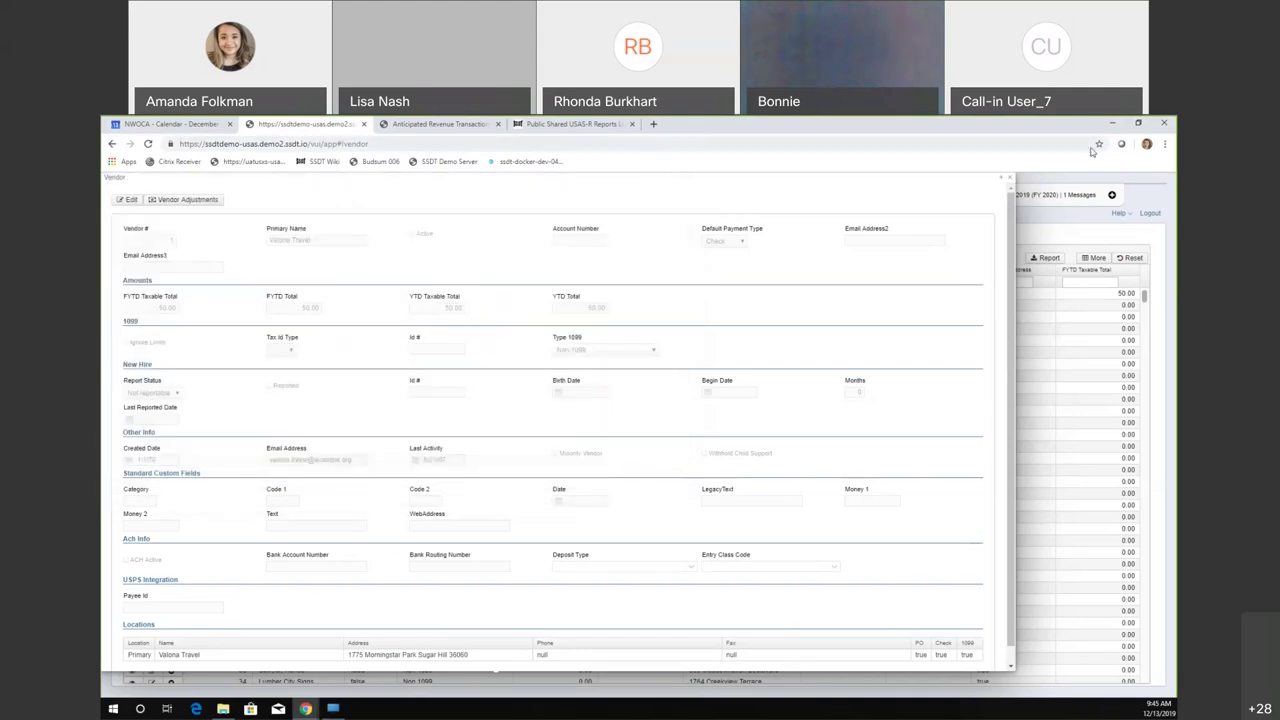
left_click(1010, 180)
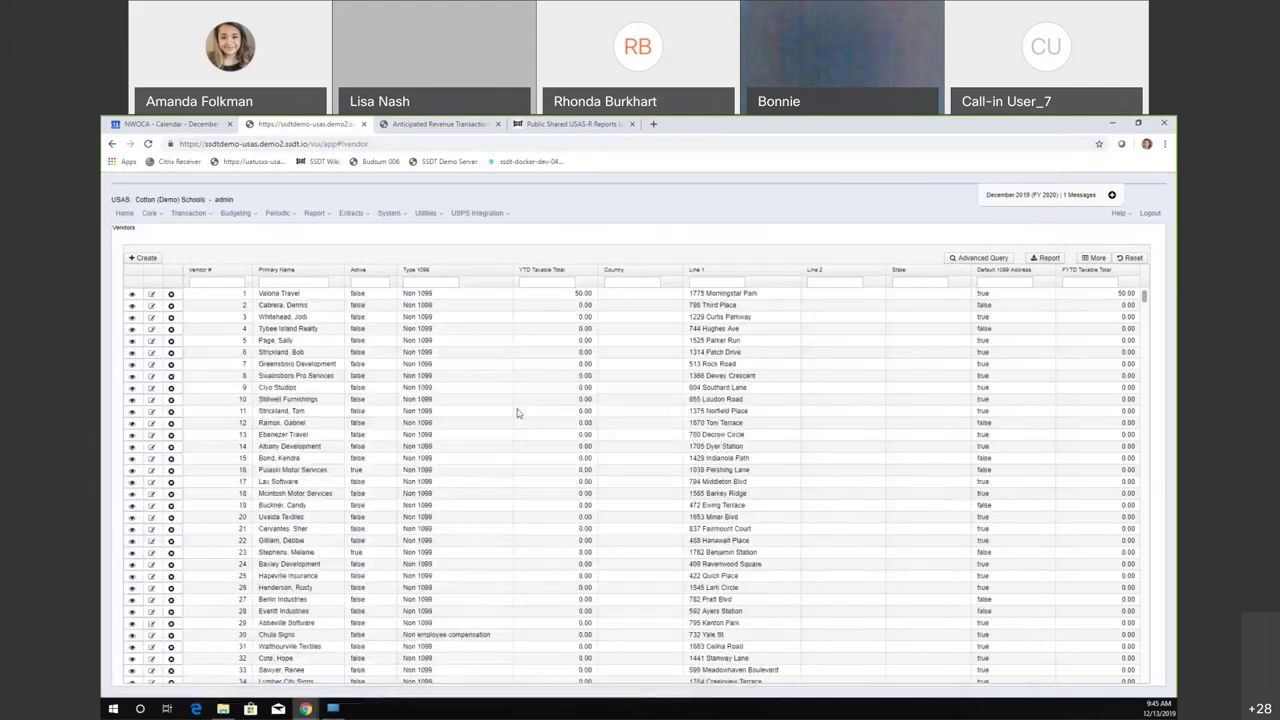
- Review the payables by vendor and switch to the detailed payables list
left_click(196, 214)
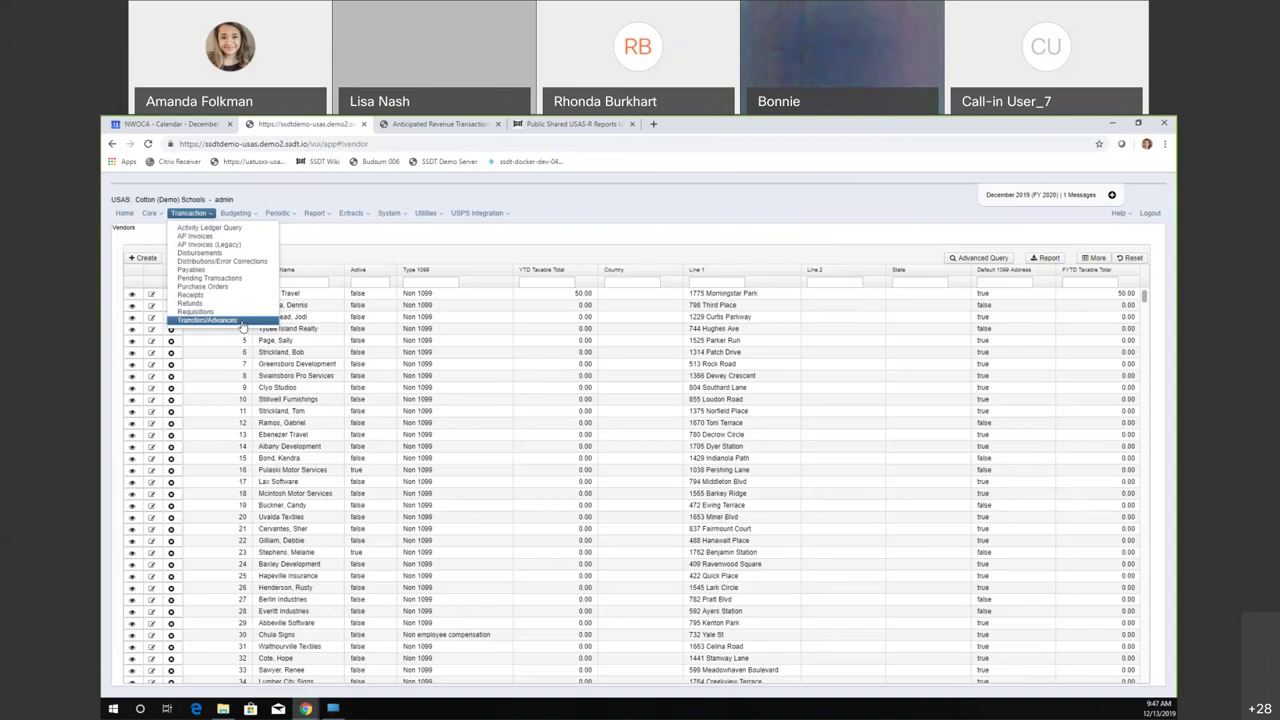
left_click(236, 213)
left_click(196, 215)
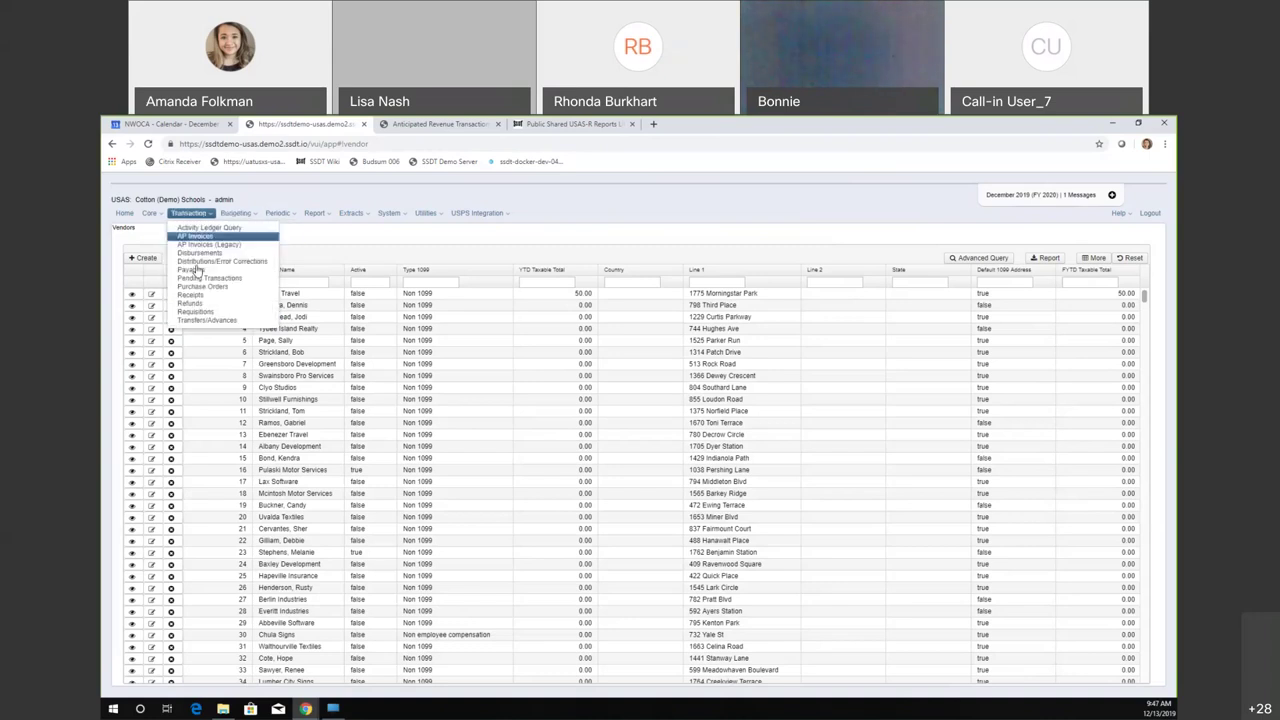
left_click(201, 265)
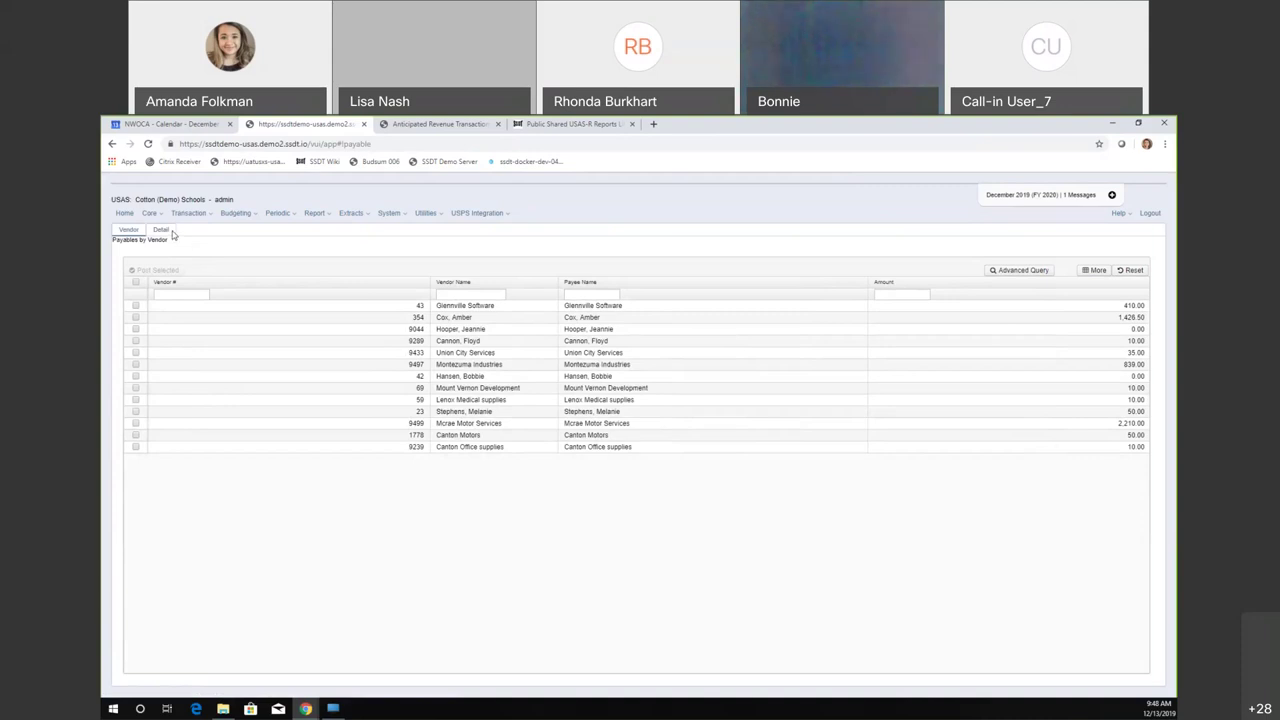
left_click(161, 230)
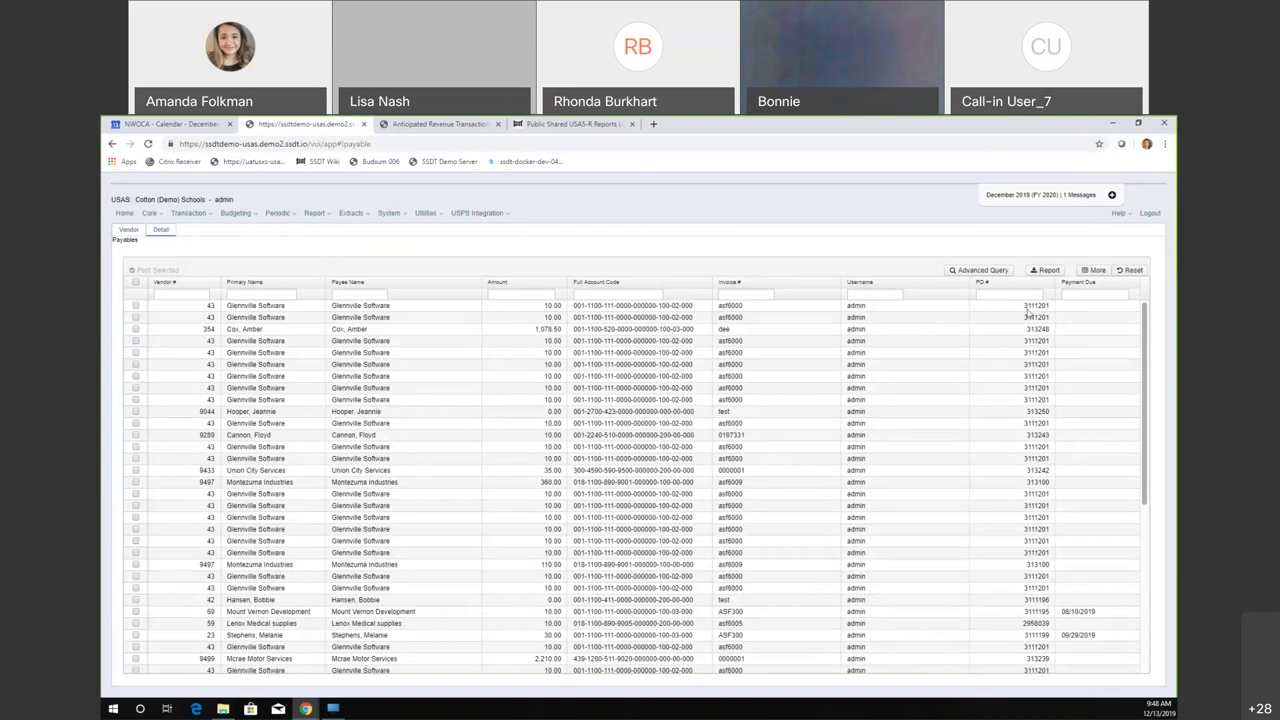
- Filter the detailed payables by payment due 8/10/2019 and select all matching payables
left_click(1082, 296)
type("8/10/2019")
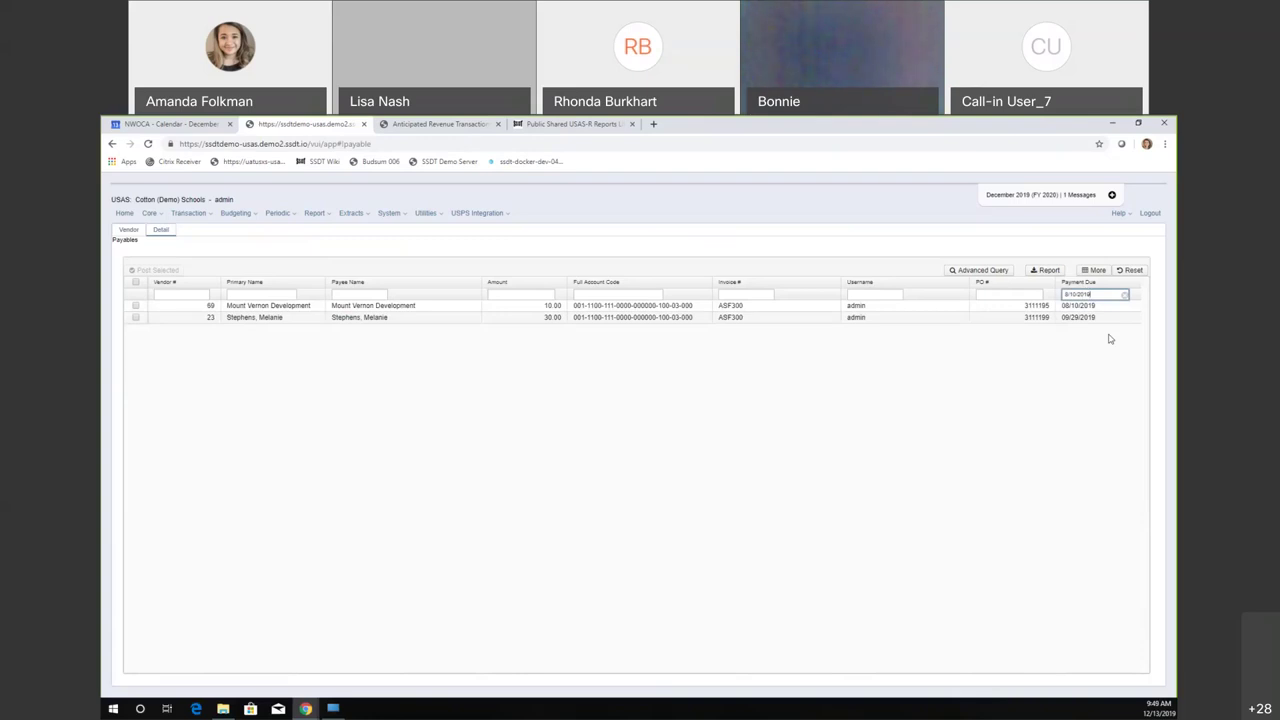
left_click(136, 283)
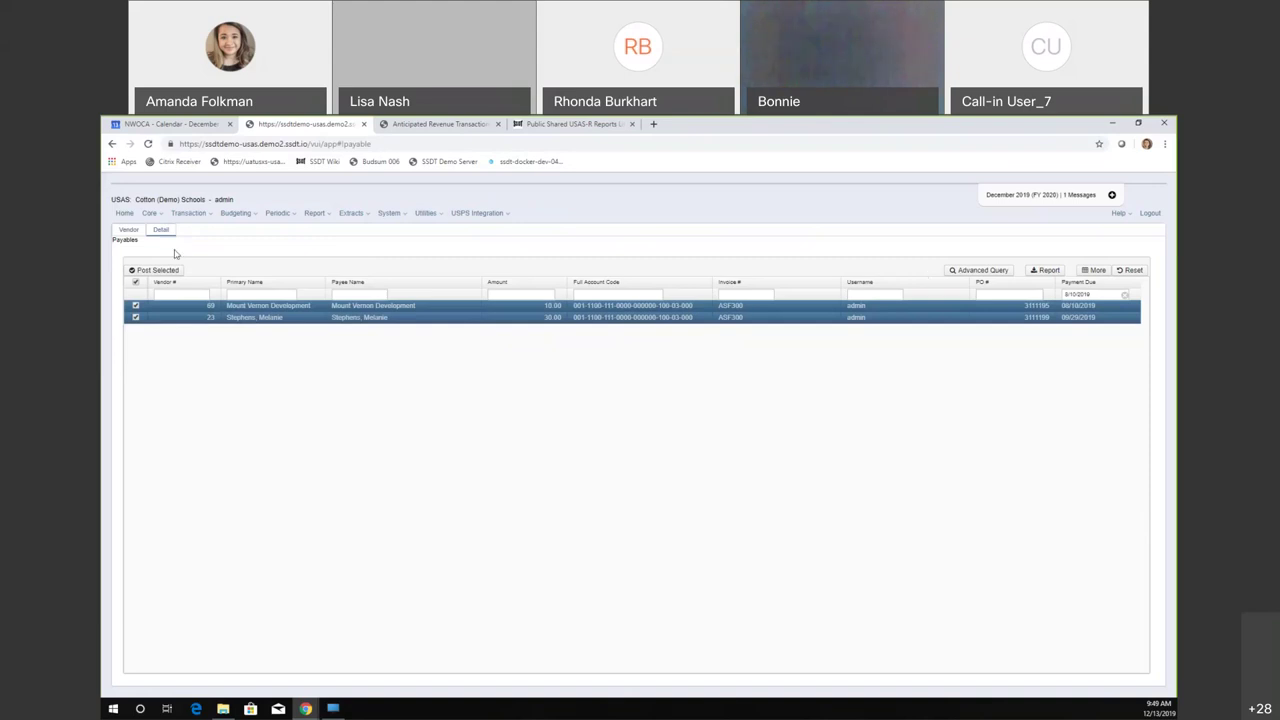
- Print distribution 10001 from the Distributions/Error Corrections list and open the resulting PDF
left_click(197, 219)
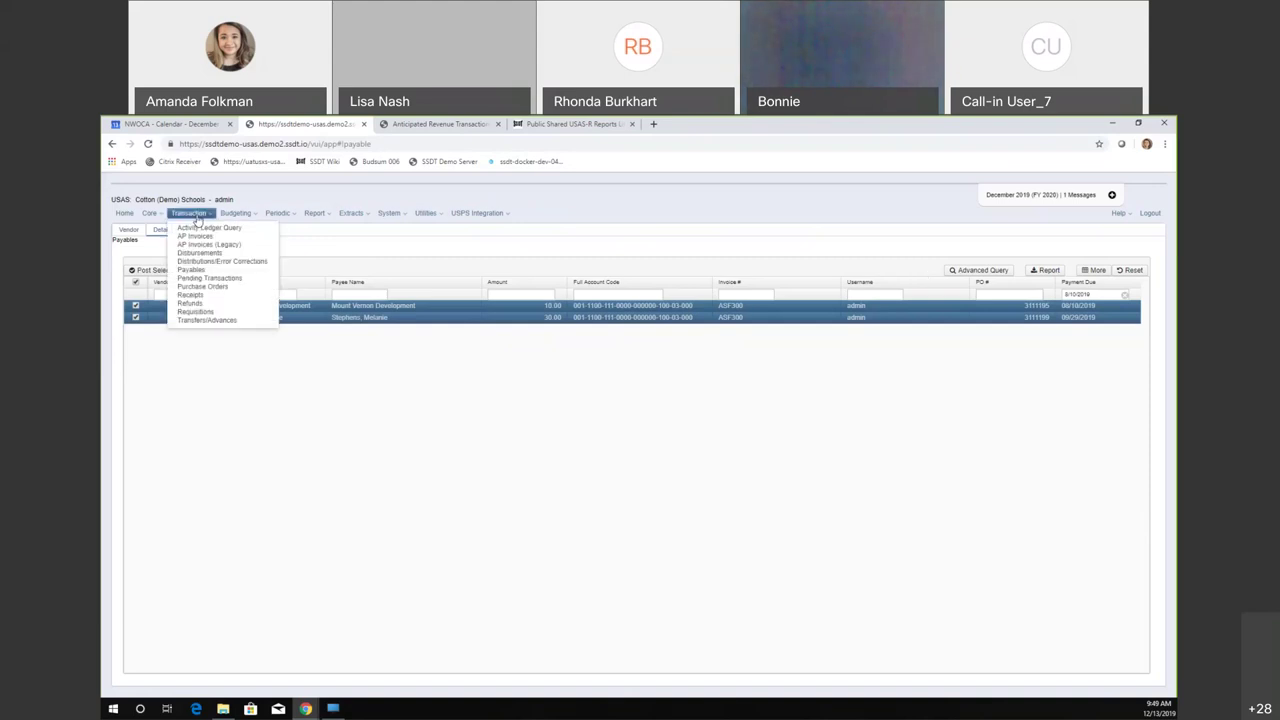
left_click(258, 262)
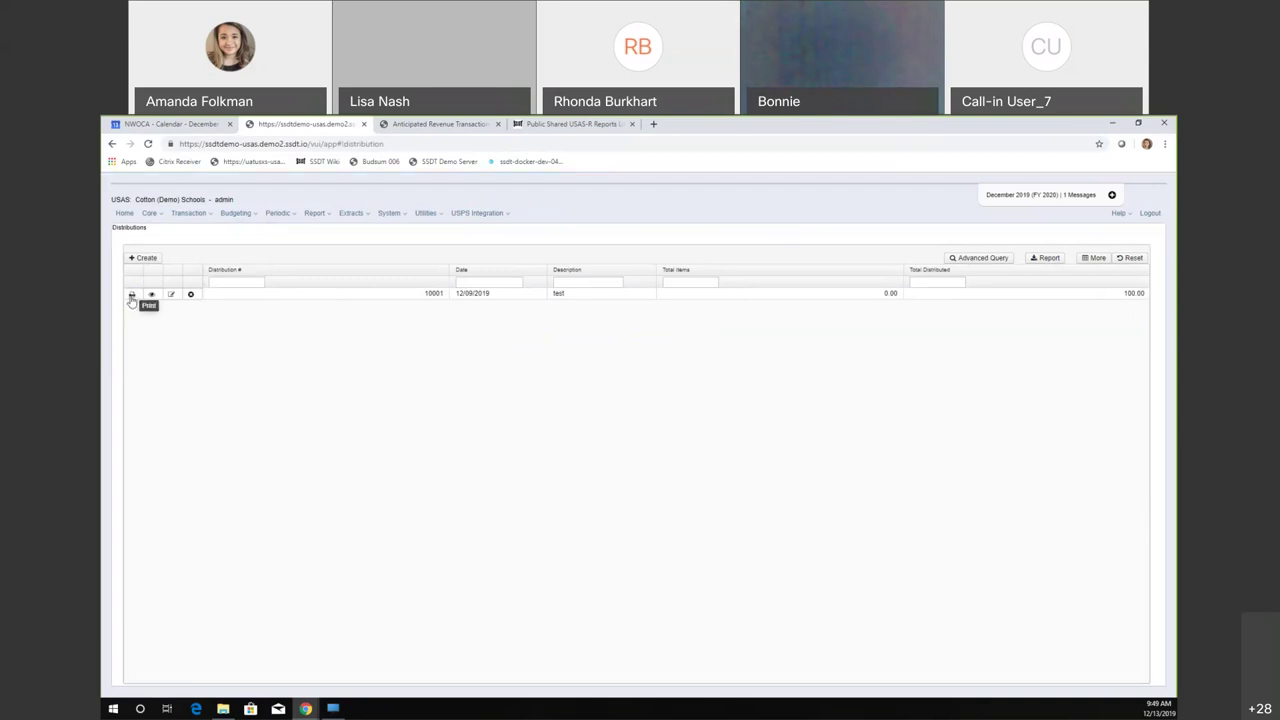
left_click(131, 296)
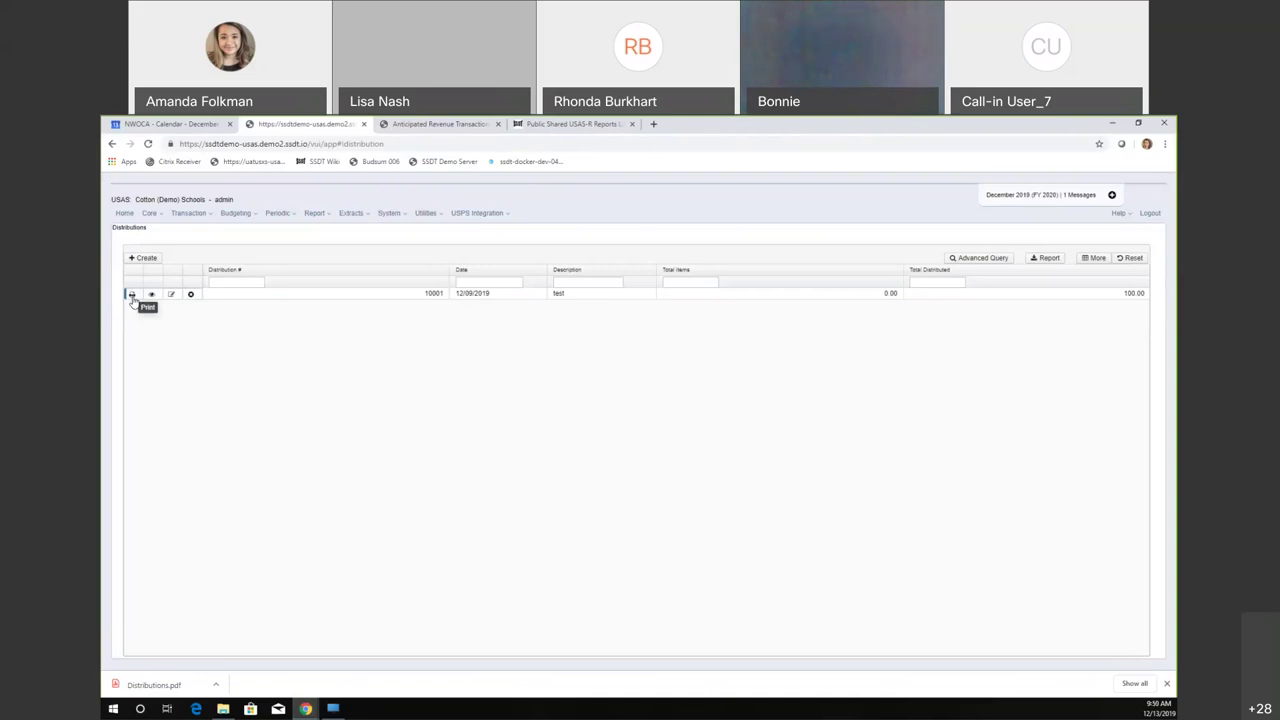
left_click(215, 684)
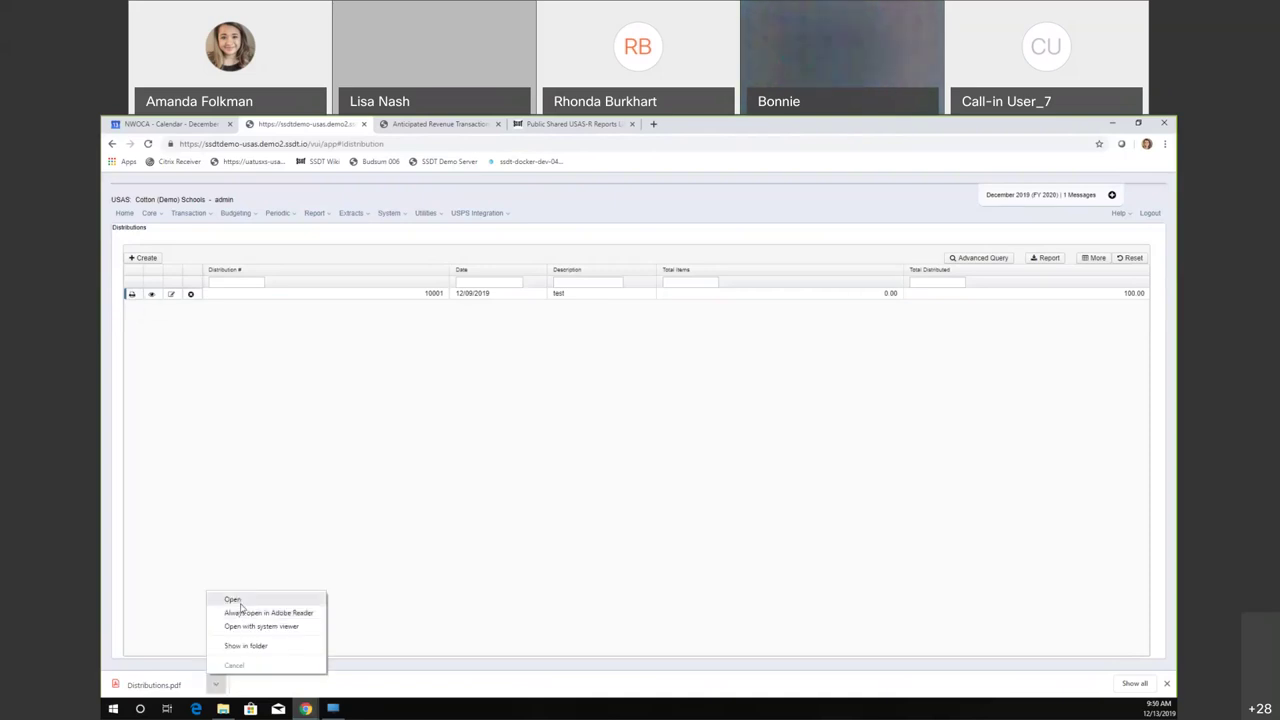
left_click(233, 599)
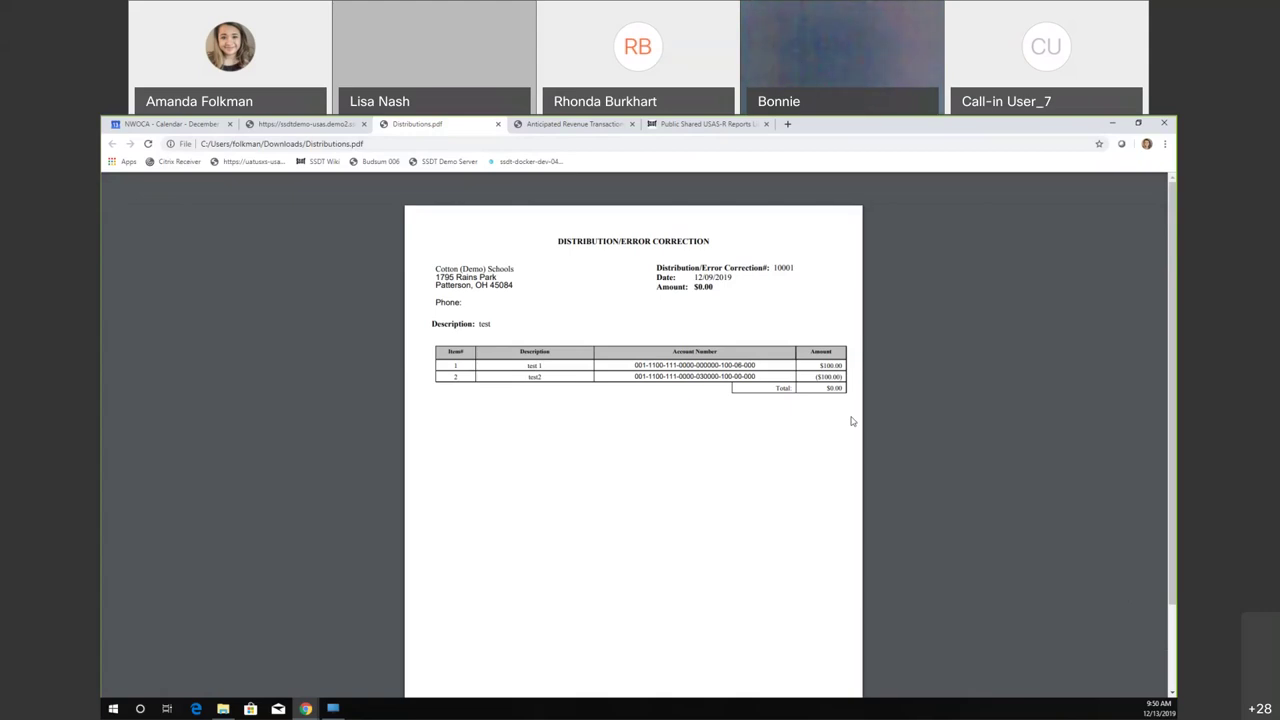
- Return to the distributions list, view the details of distribution 10001, and go back to the home page
left_click(296, 124)
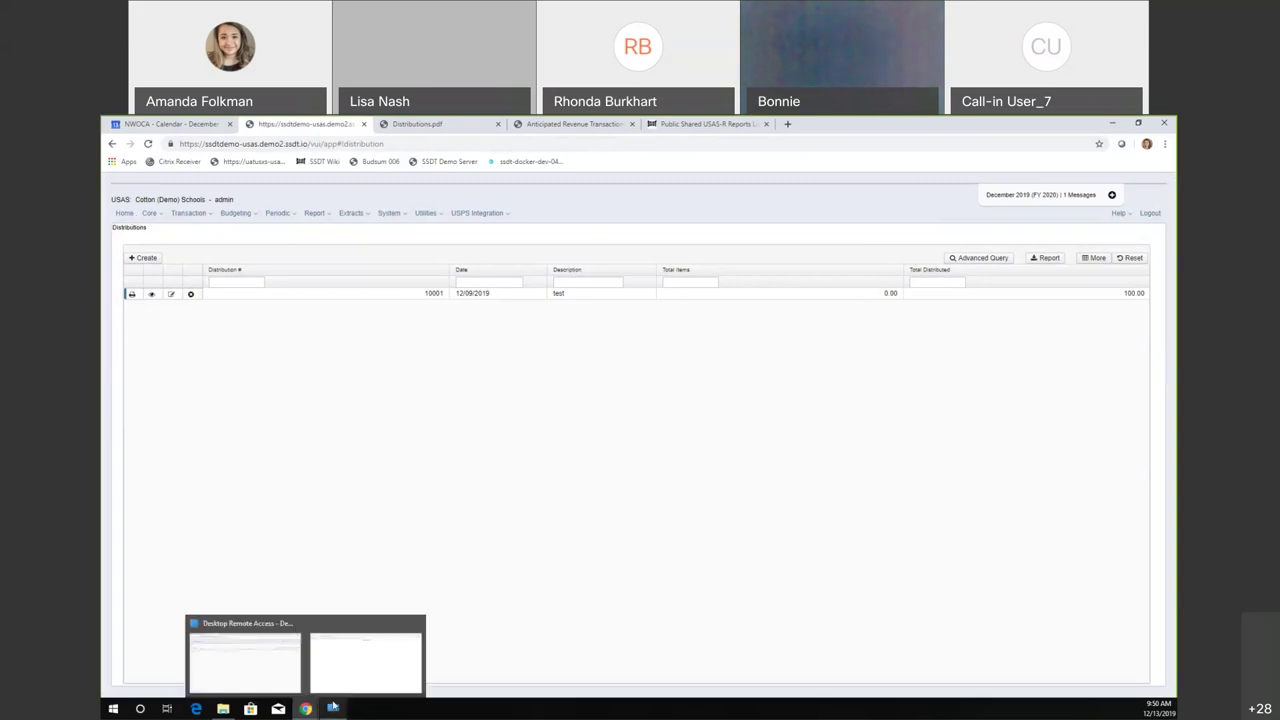
mouse_move(224, 708)
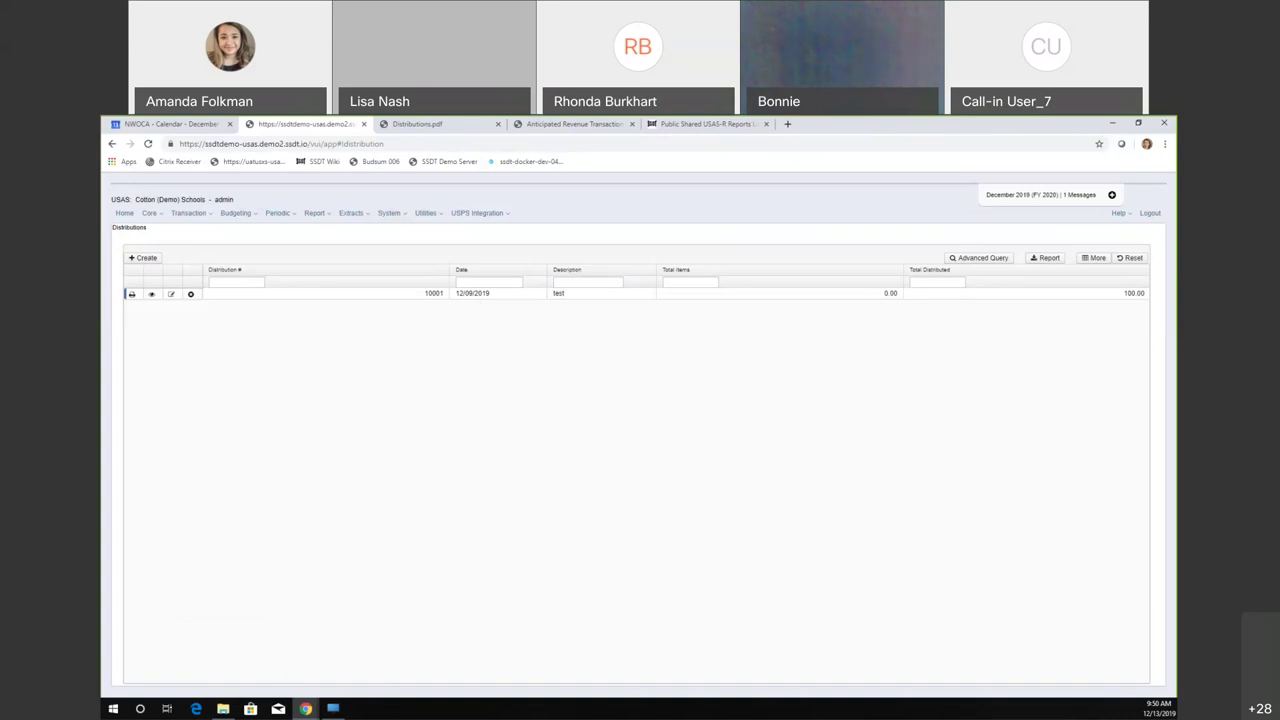
left_click(152, 296)
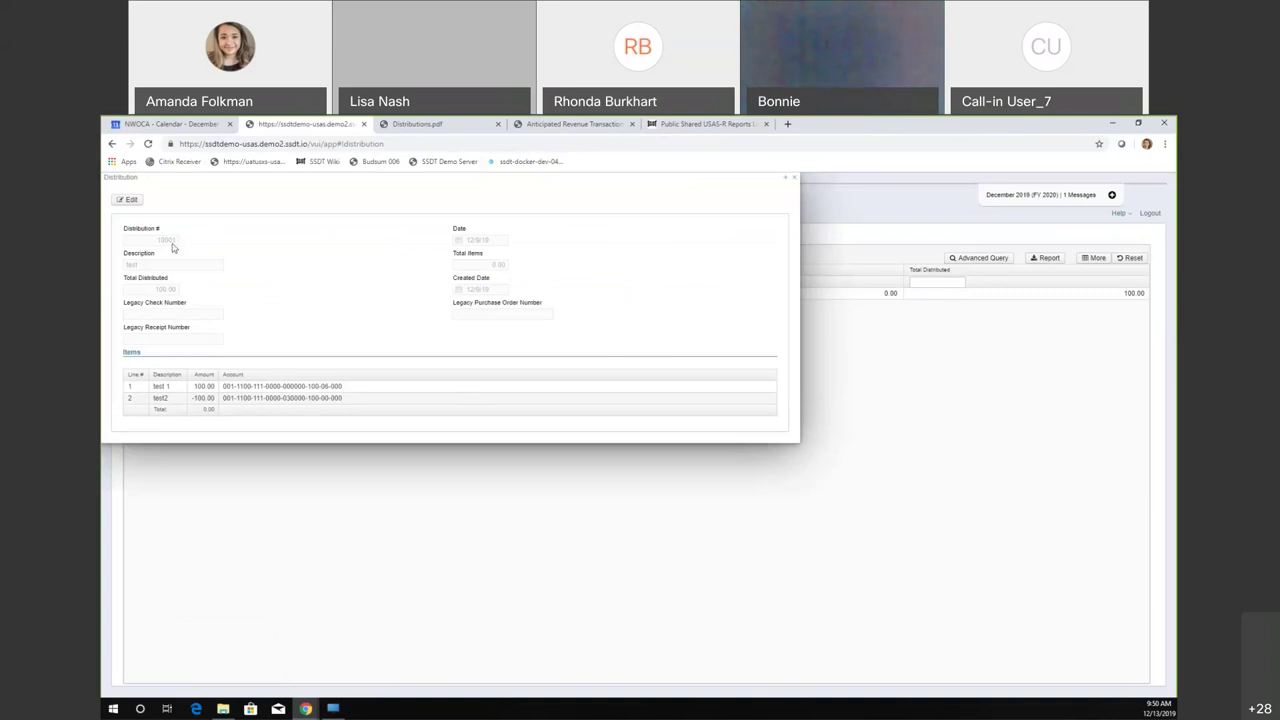
left_click(795, 177)
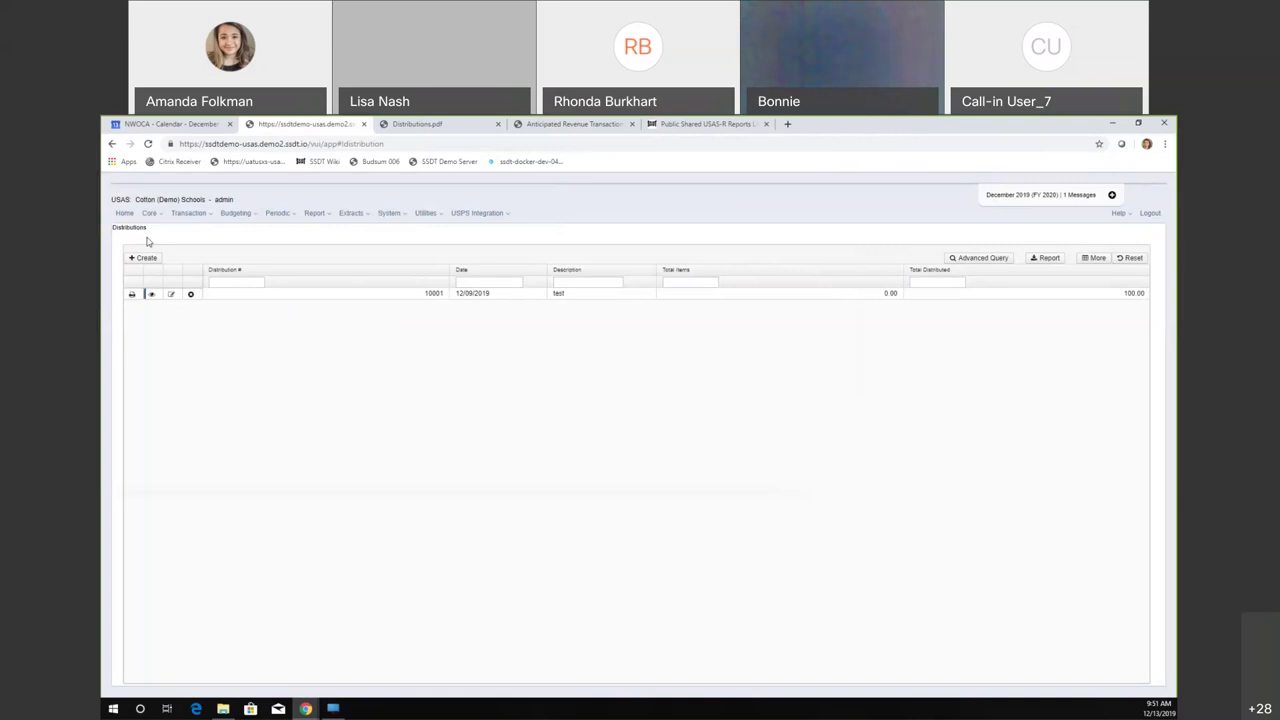
left_click(125, 213)
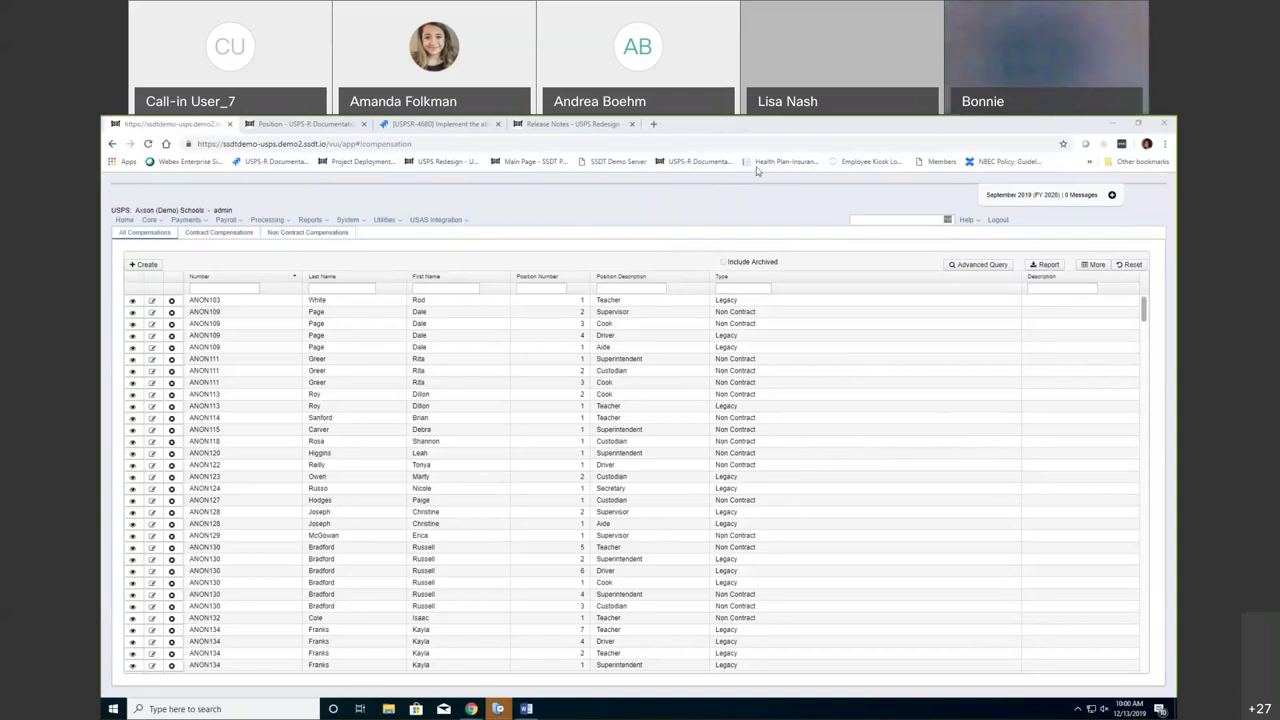
- Open the USPS-R 5.36.0 release notes and review the issue about overriding Employer Retirement Share to ignore the employer distribution flag
left_click(555, 208)
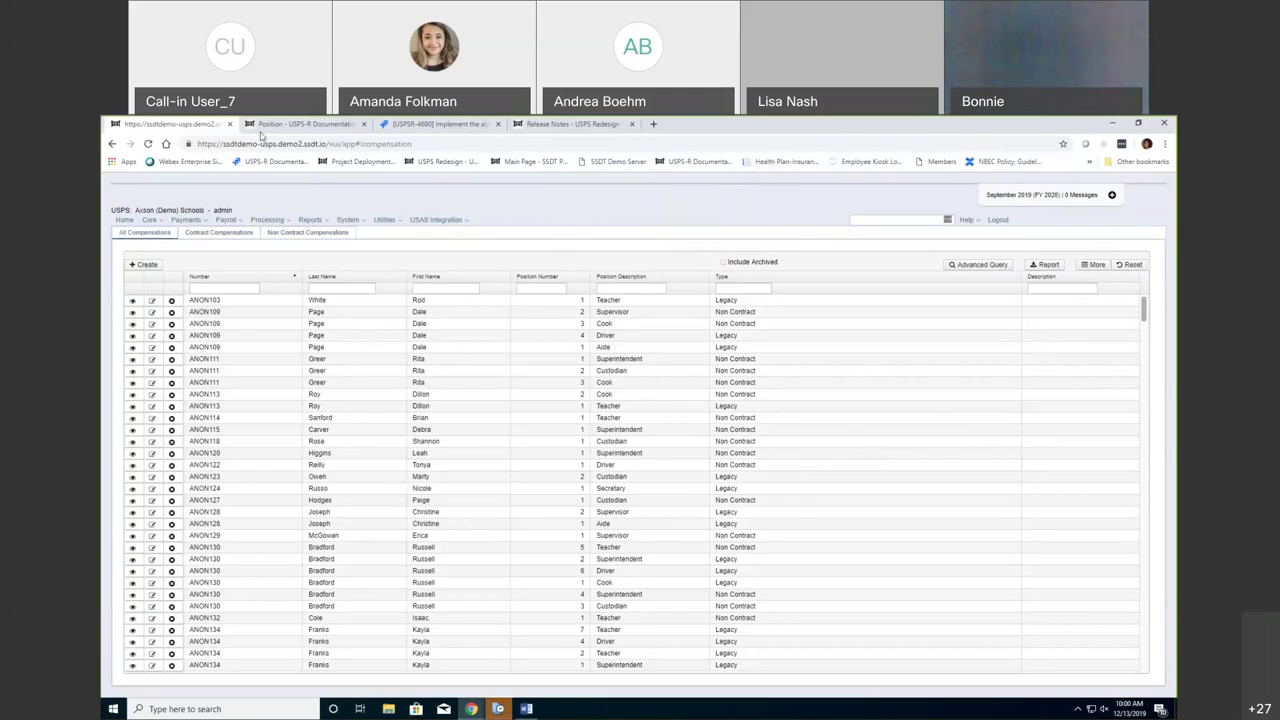
left_click(290, 124)
left_click(435, 124)
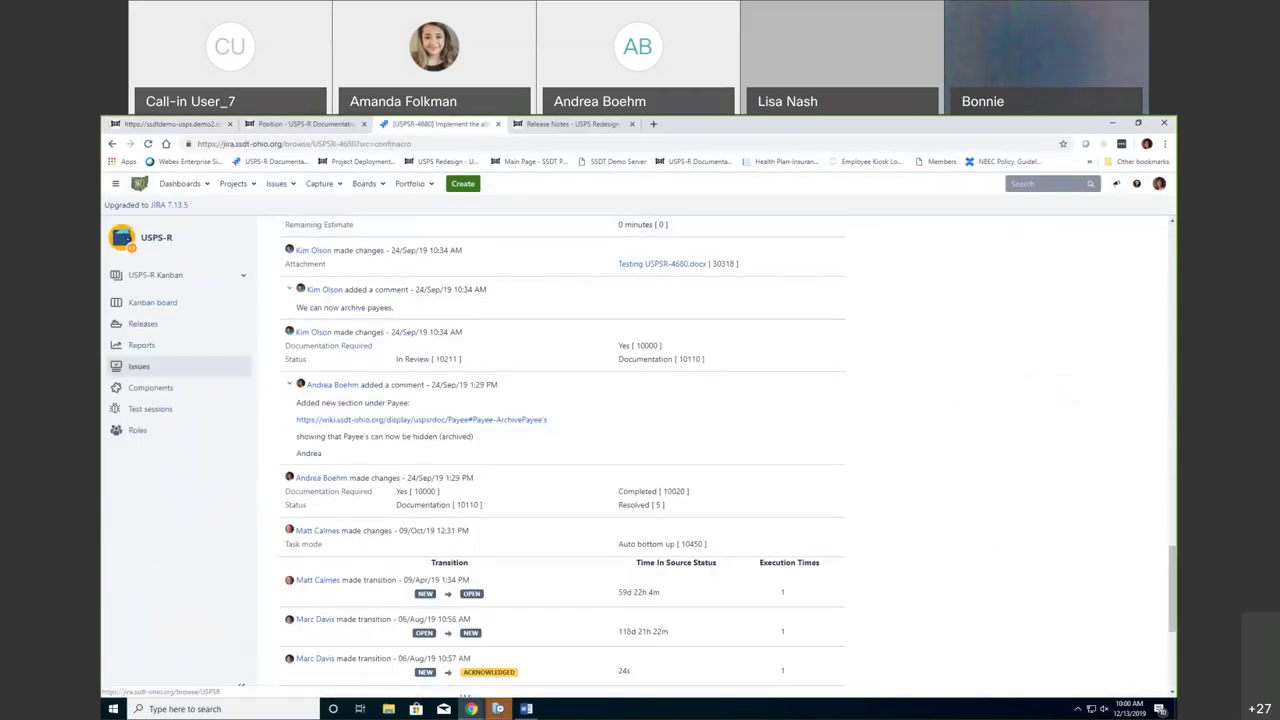
left_click(570, 124)
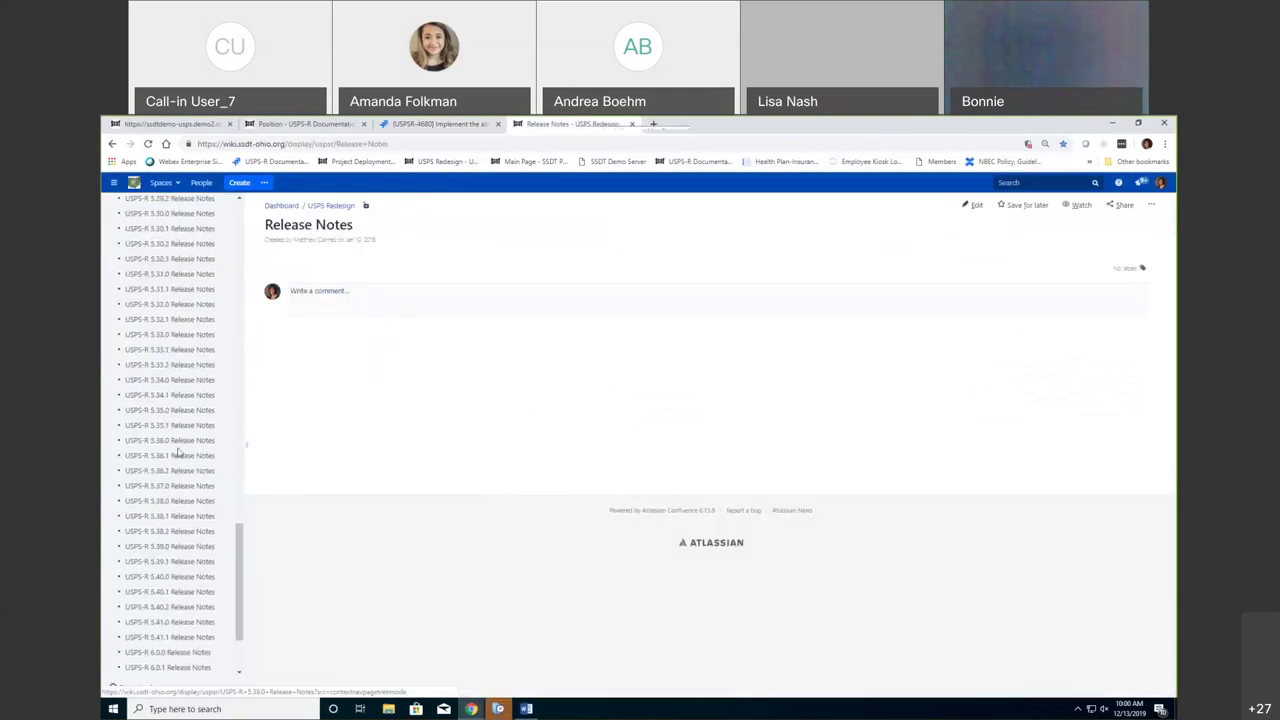
left_click(176, 442)
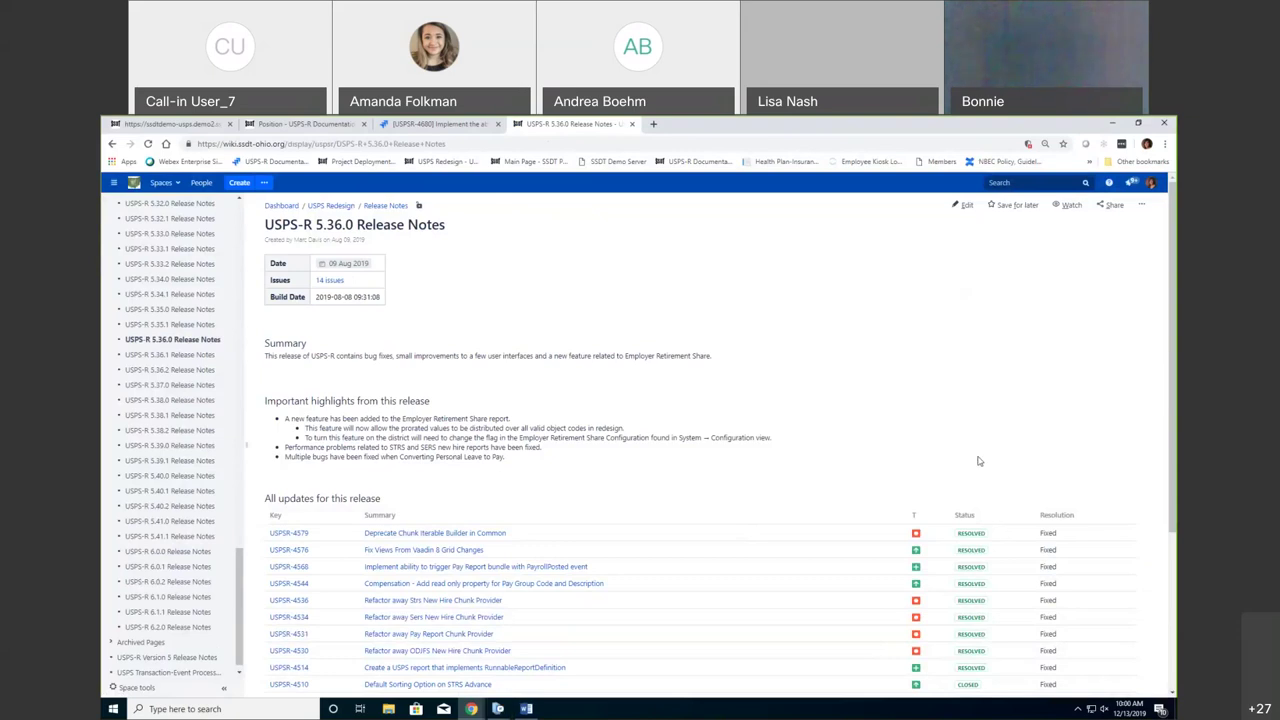
scroll(840, 500, "down", 1)
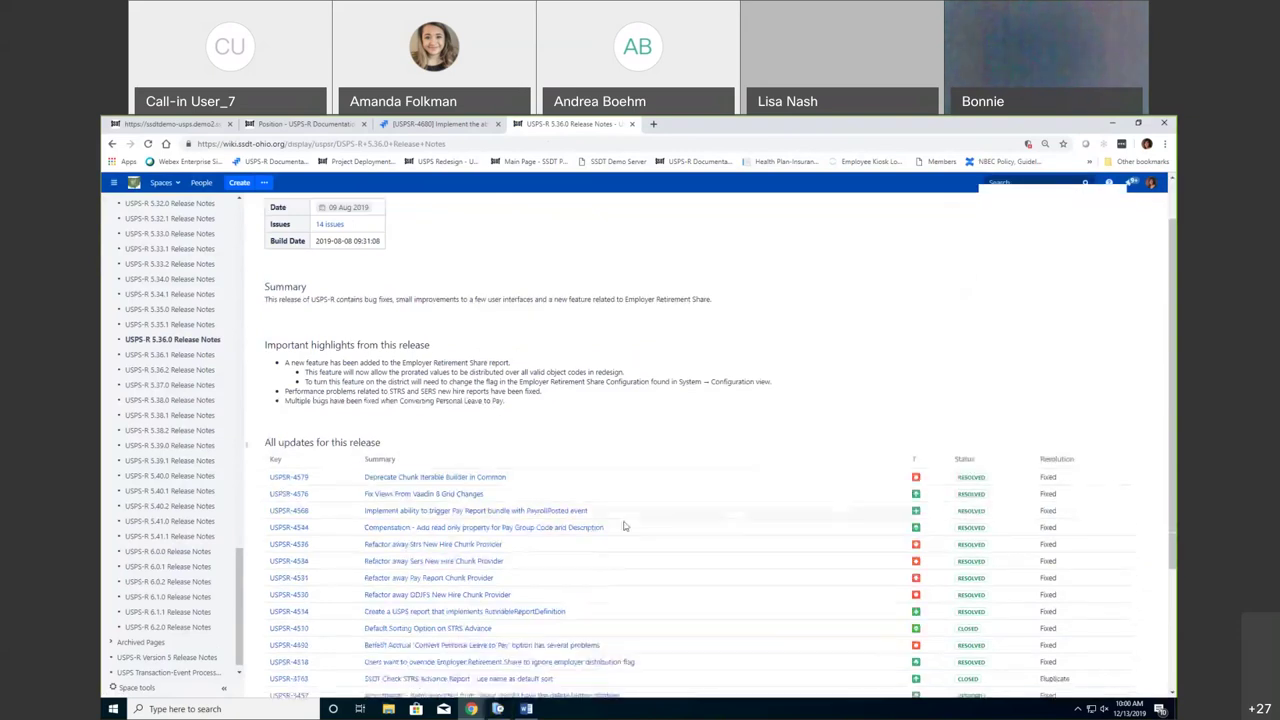
left_click(351, 457)
scroll(592, 505, "down", 2)
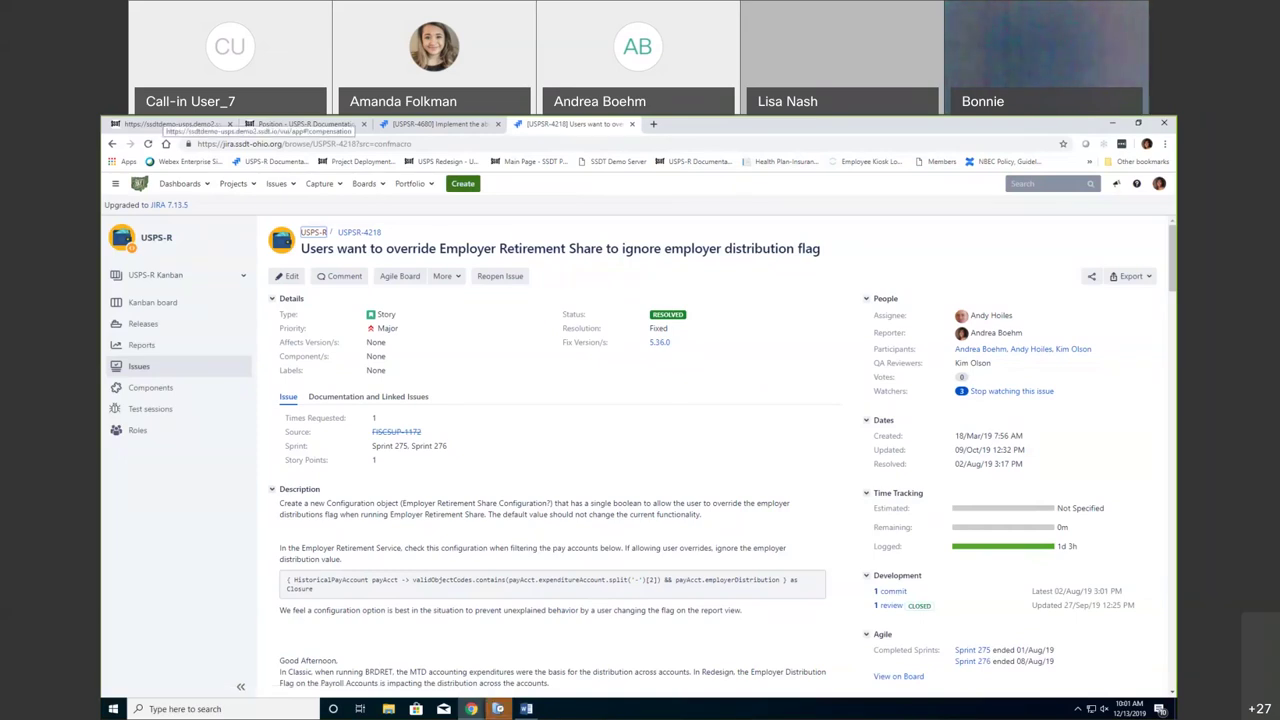
- In USPS, open the Employer Retirement Share Configuration for editing, examine its option, and close it without changes
left_click(170, 124)
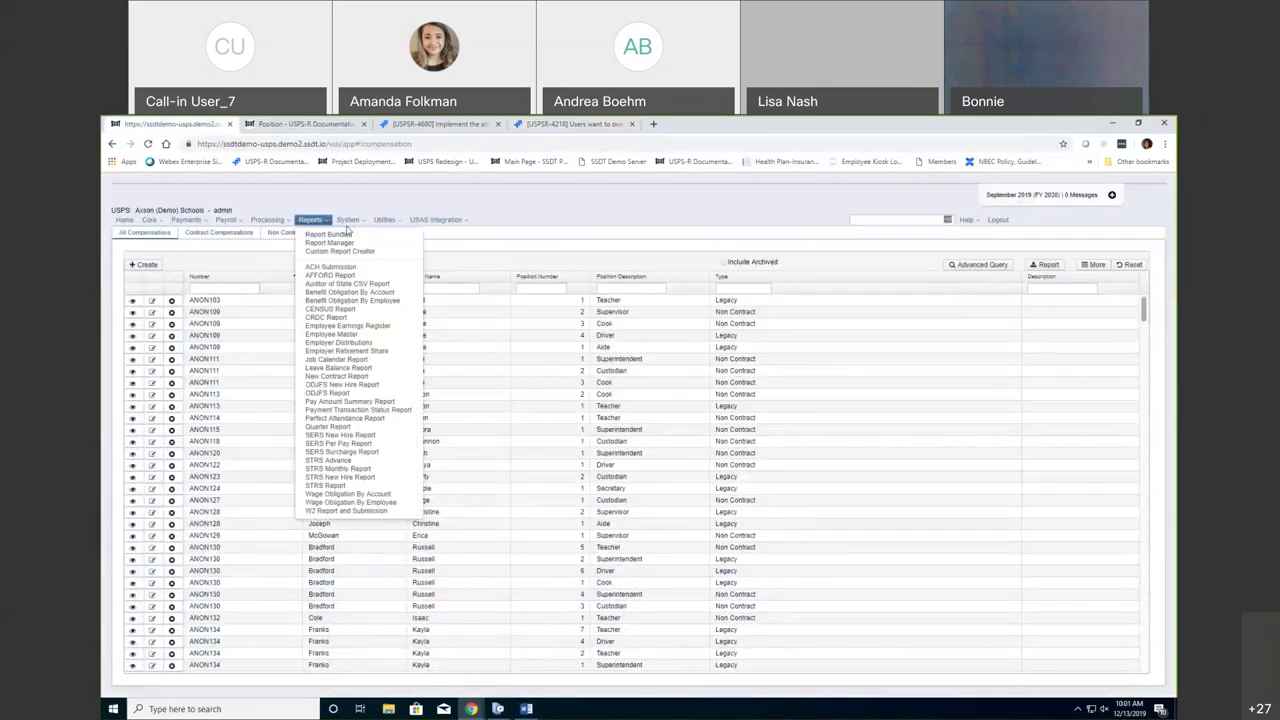
left_click(360, 234)
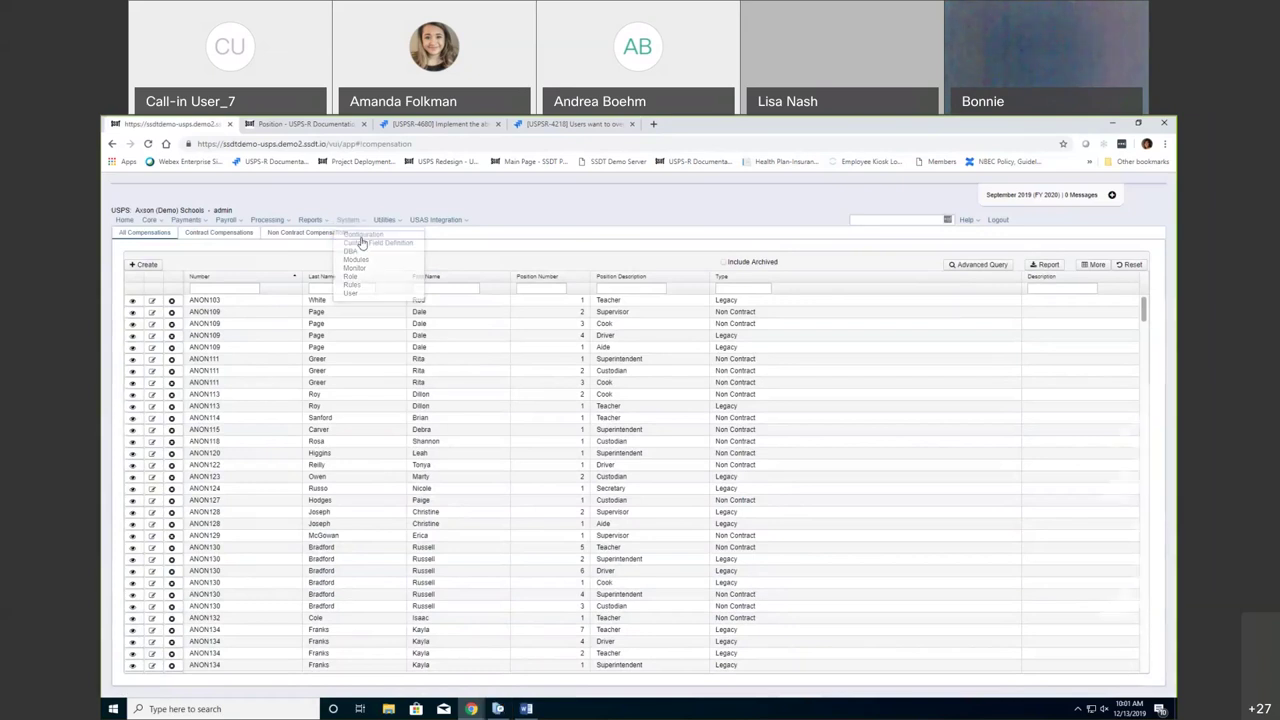
scroll(190, 440, "down", 1)
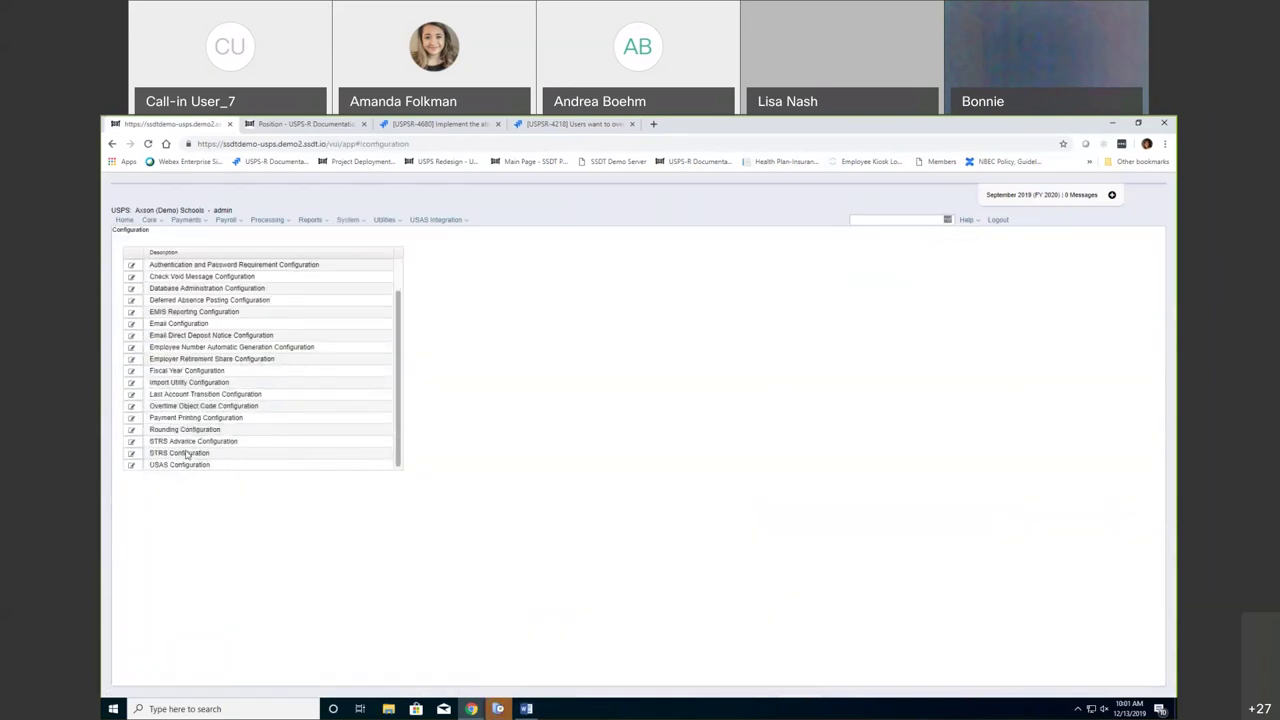
left_click(133, 360)
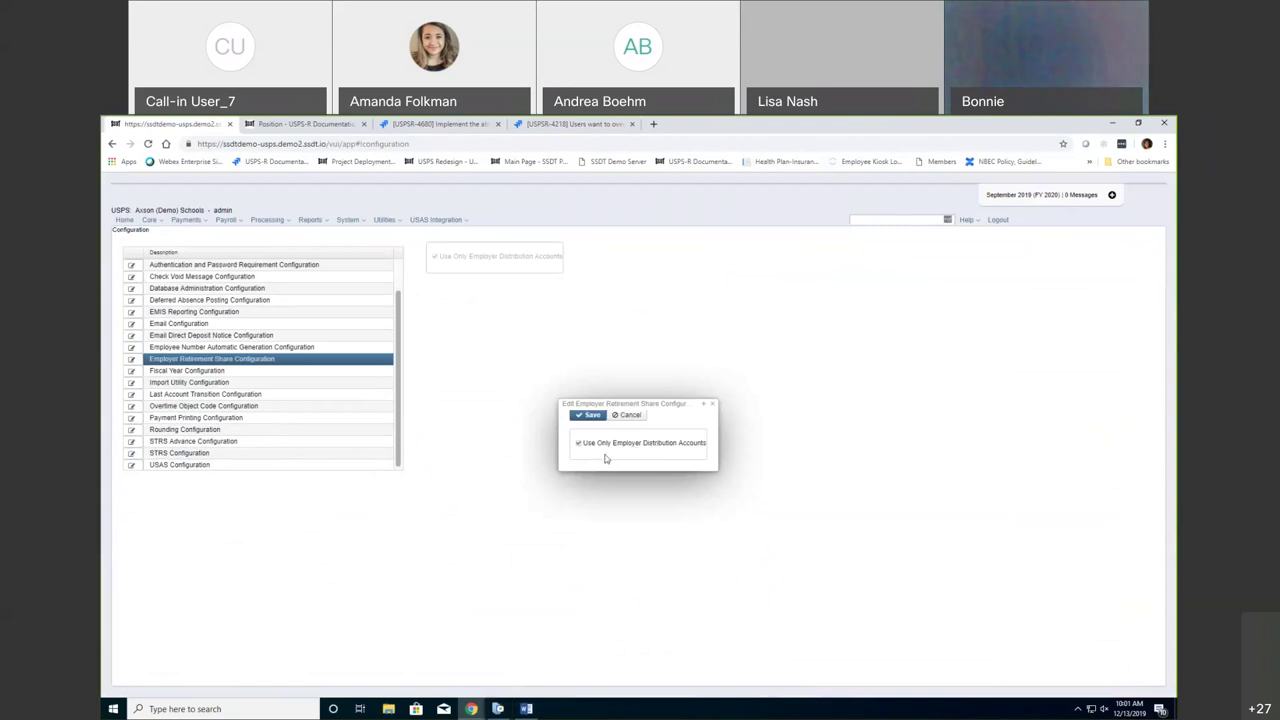
left_click(715, 404)
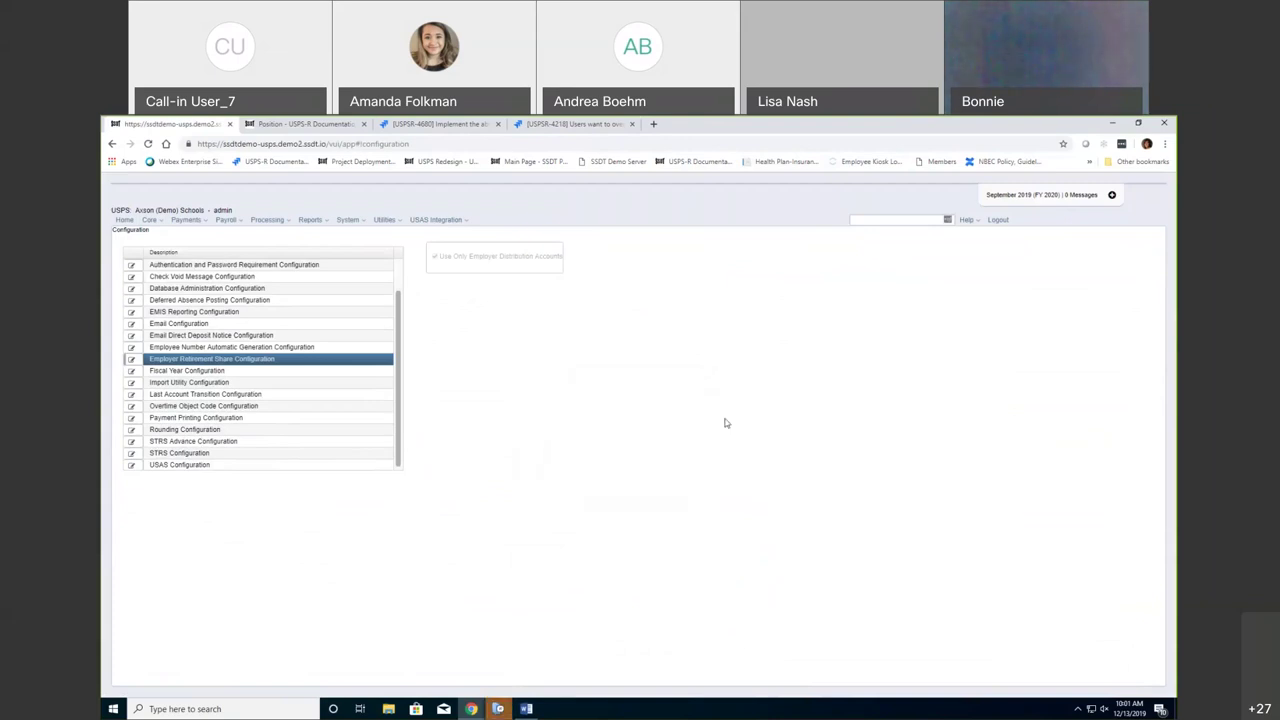
- Open the Benefit Accrual 'Convert Personal Leave to Pay' issue from the USPS-R 5.36.0 release notes and review its description and testing comments
left_click(542, 123)
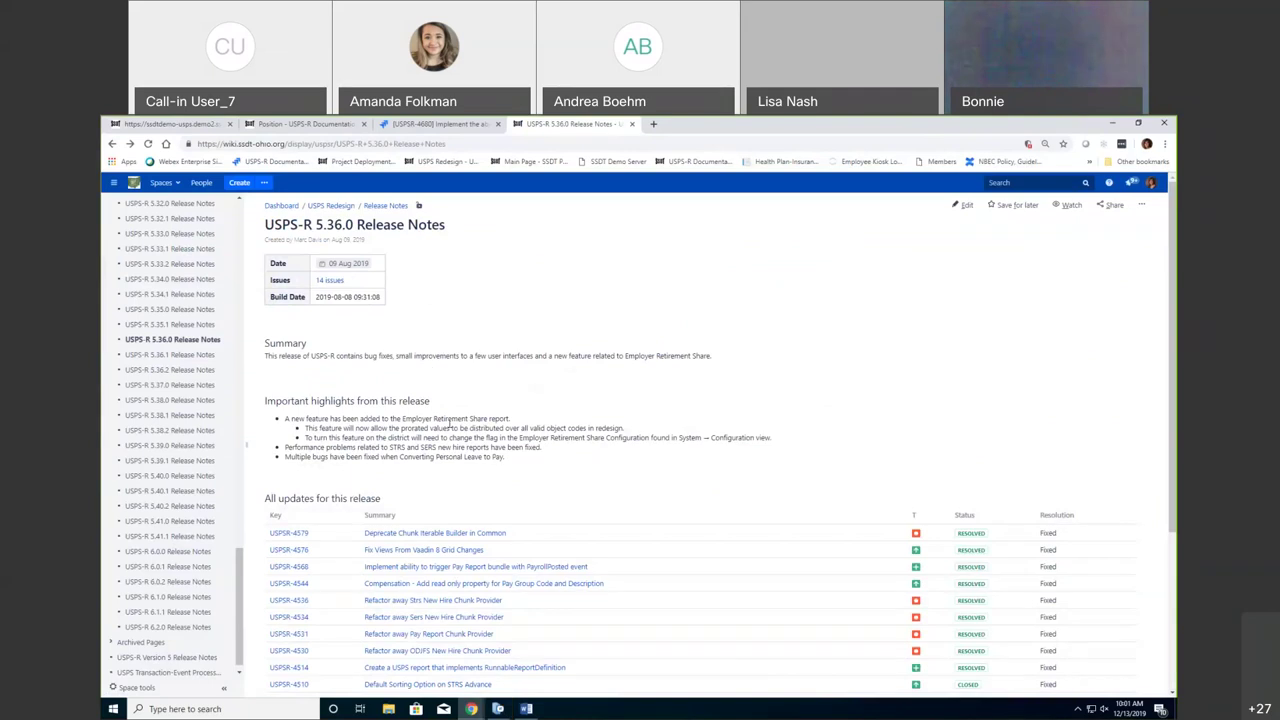
scroll(480, 500, "down", 2)
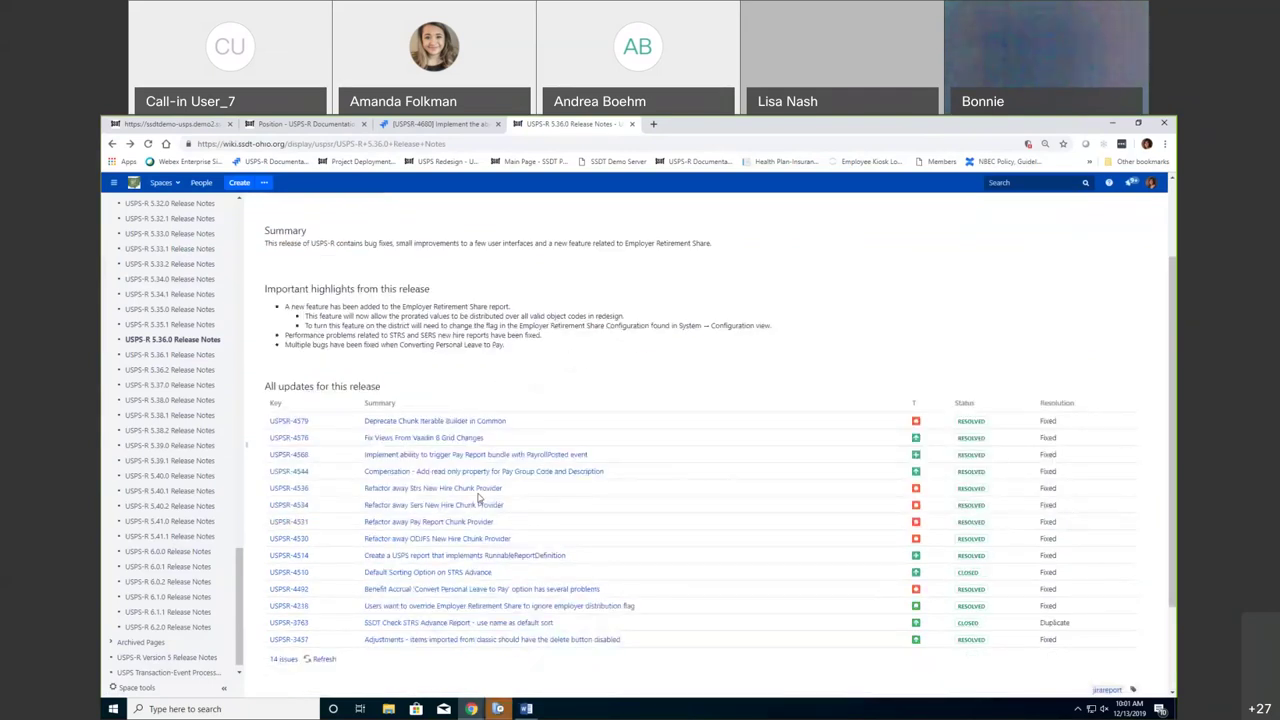
scroll(478, 497, "down", 1)
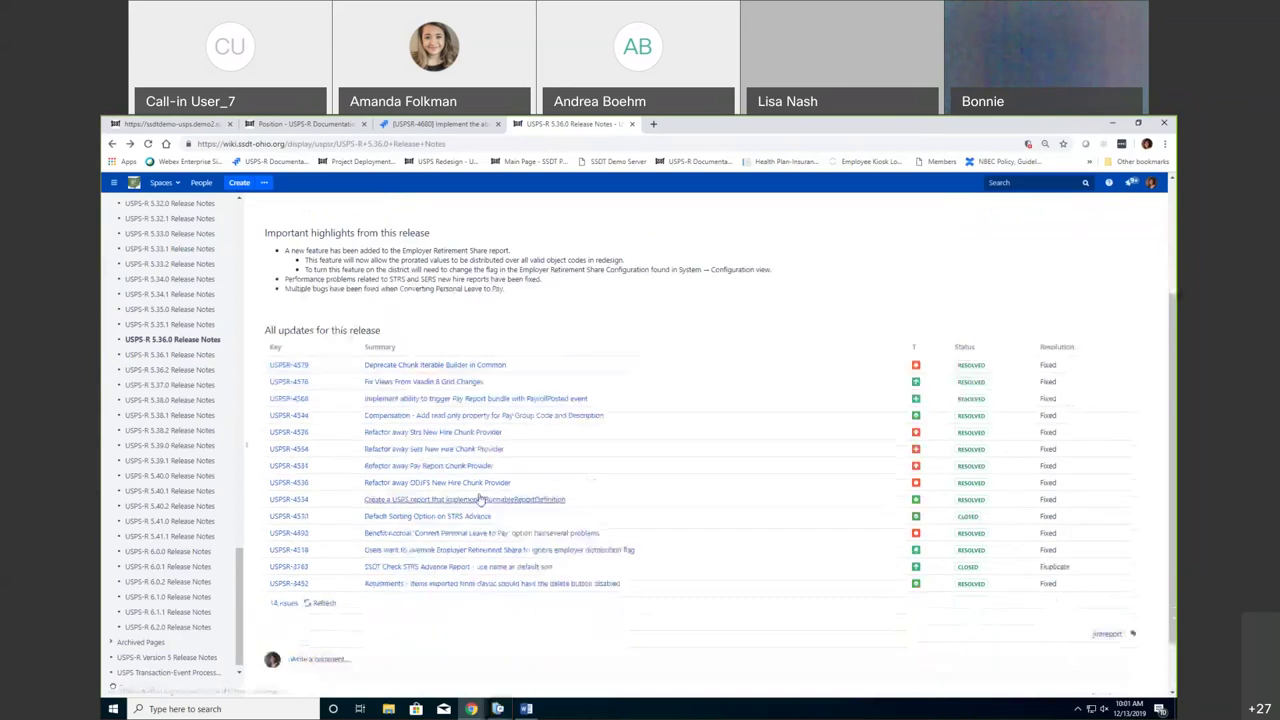
left_click(405, 536)
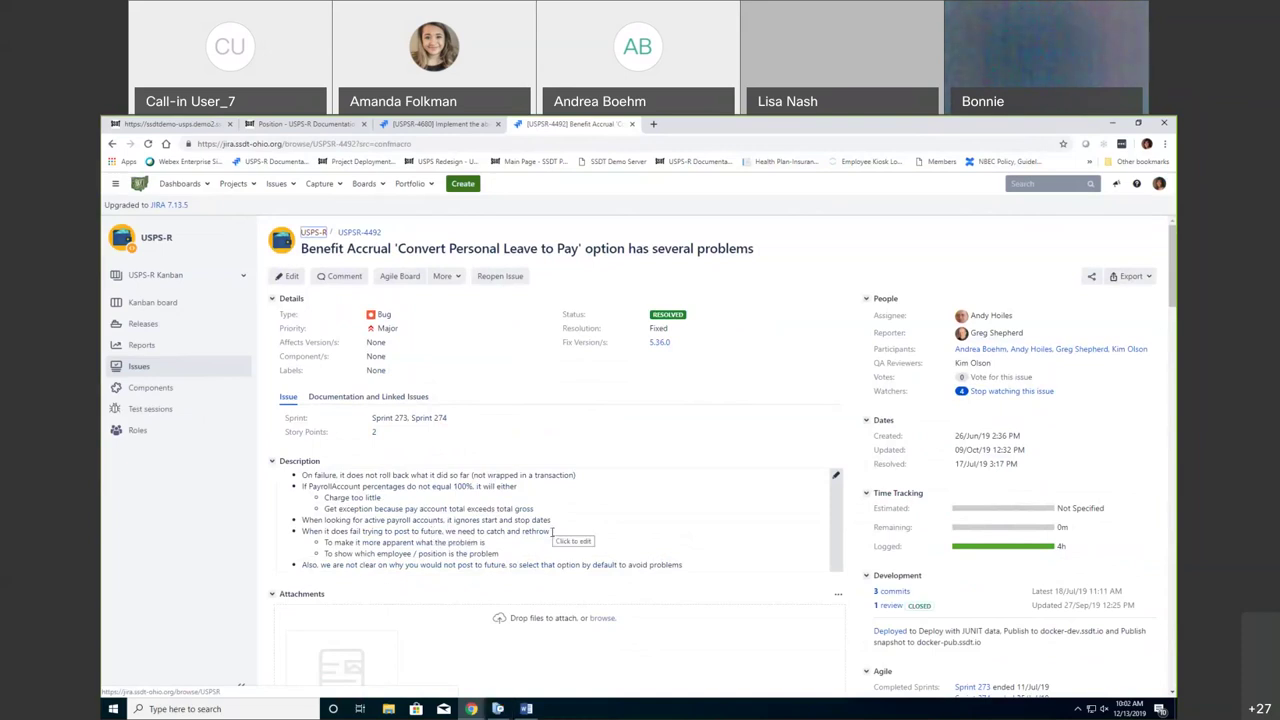
scroll(551, 531, "down", 1)
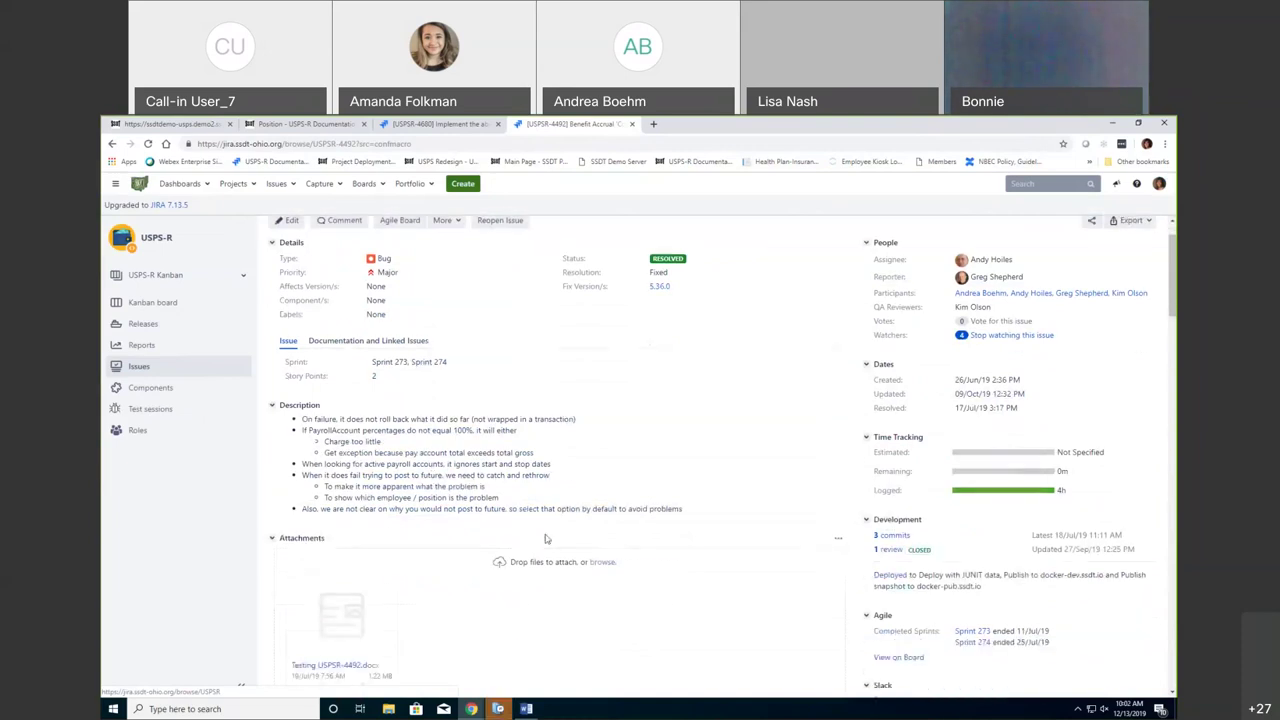
scroll(508, 562, "down", 5)
scroll(507, 563, "down", 20)
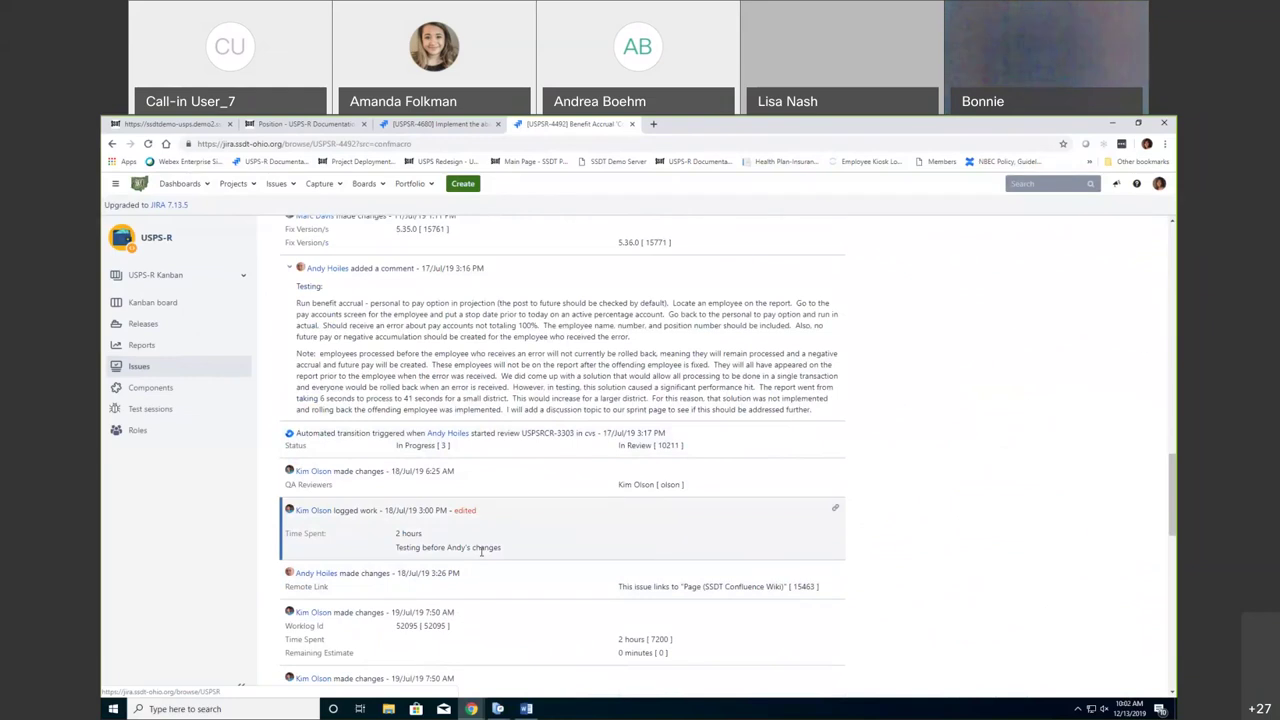
scroll(481, 551, "up", 10)
- Return to the release notes, open the USPS-R 5.36.1 notes, and bring up the Auditor of State CSV Report options in USPS
left_click(112, 144)
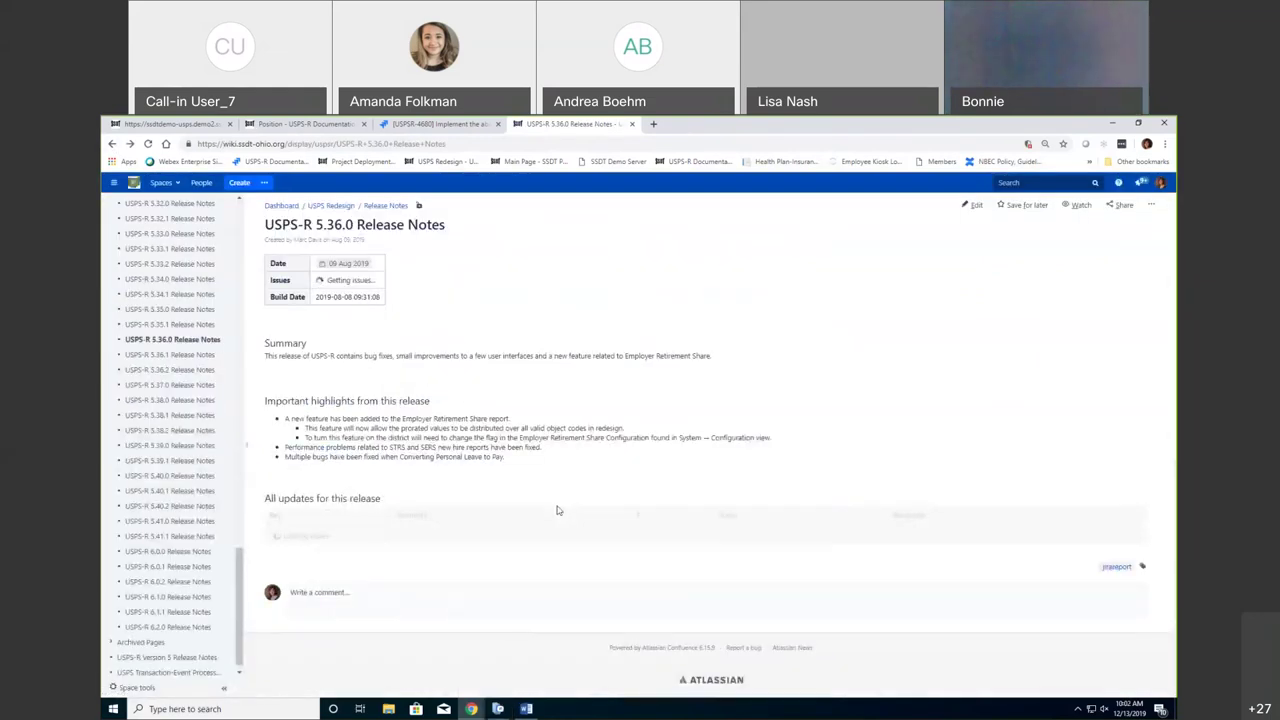
scroll(480, 530, "down", 3)
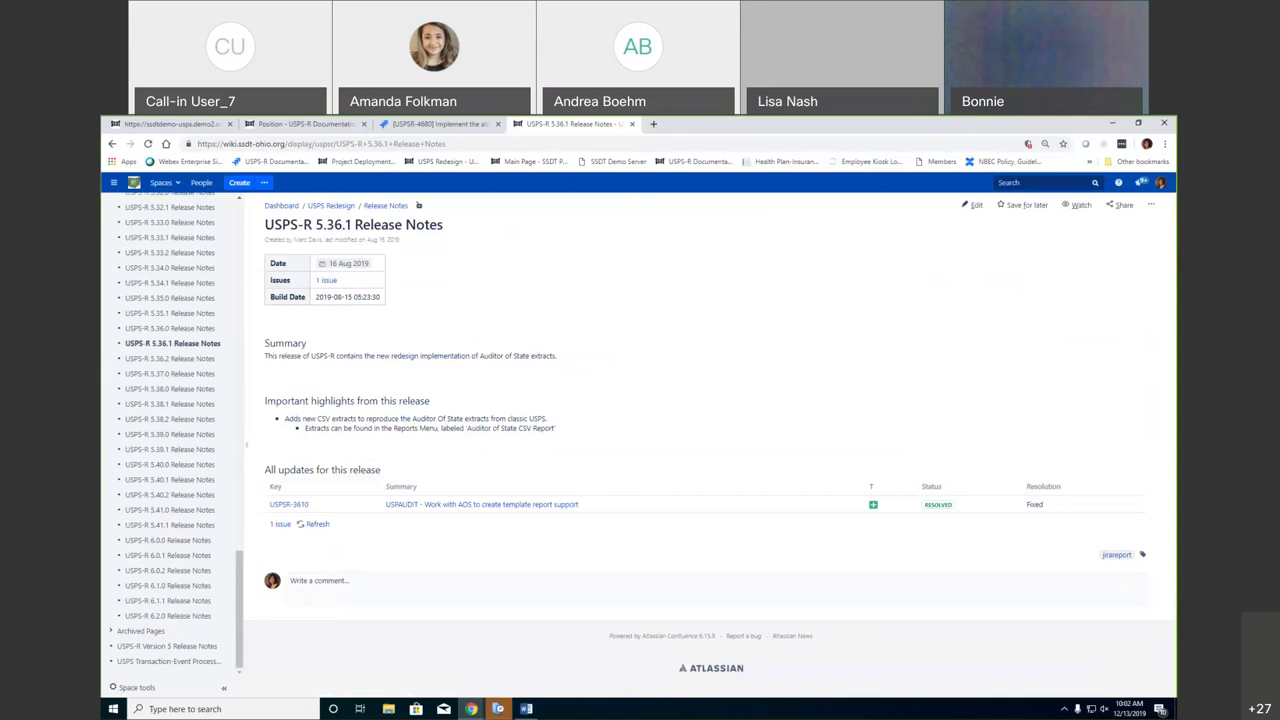
key("ctrl+1")
left_click(312, 220)
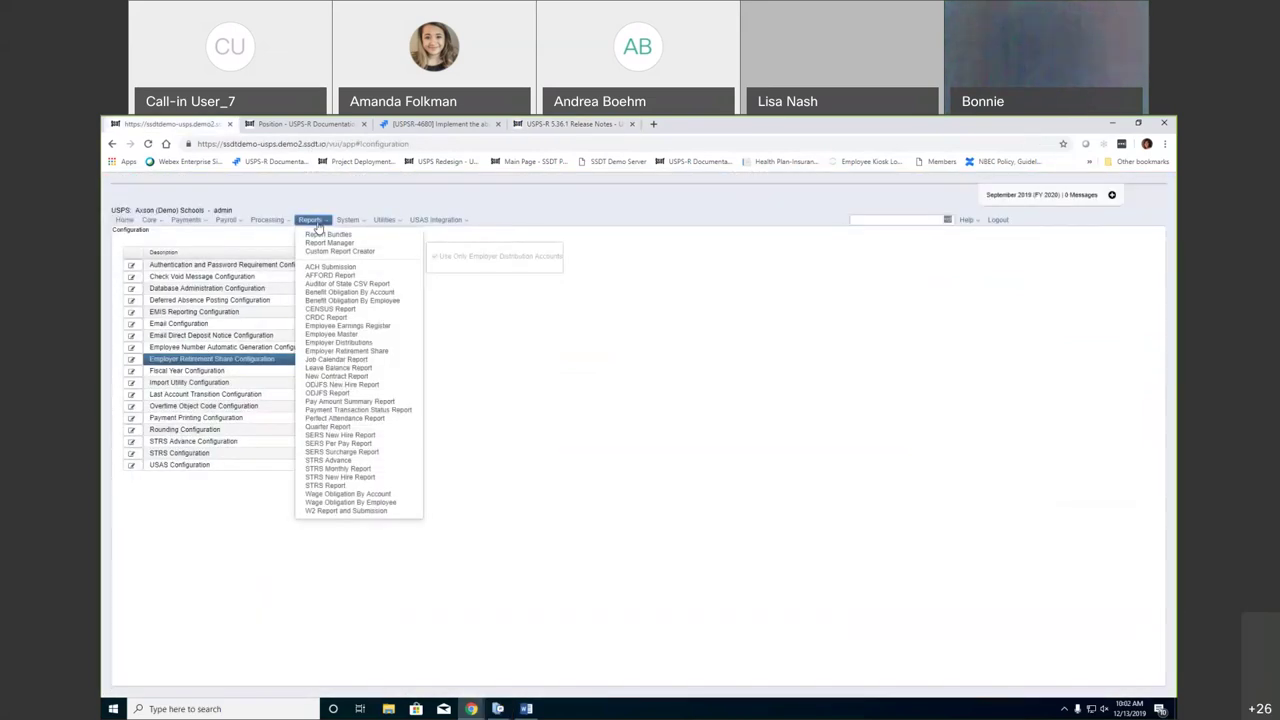
left_click(615, 399)
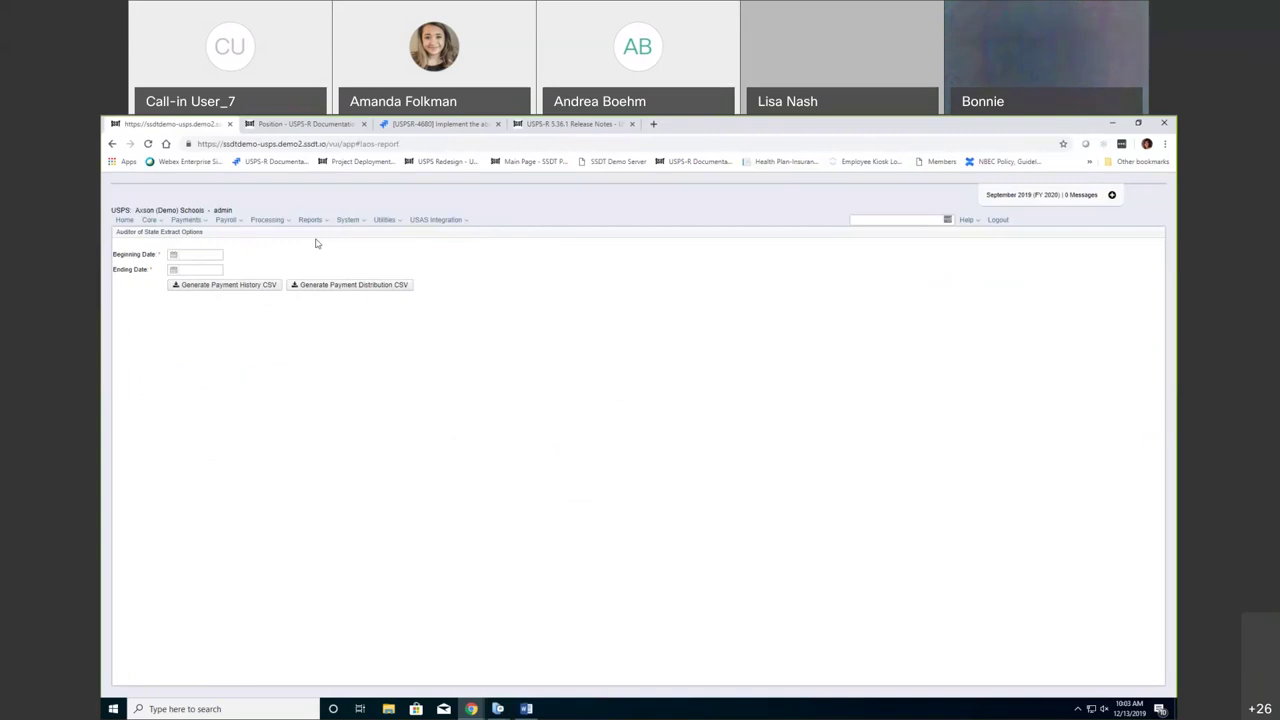
- Review the USPS-R 5.36.2 release notes and open the USPS-R 5.37.0 release notes
left_click(535, 124)
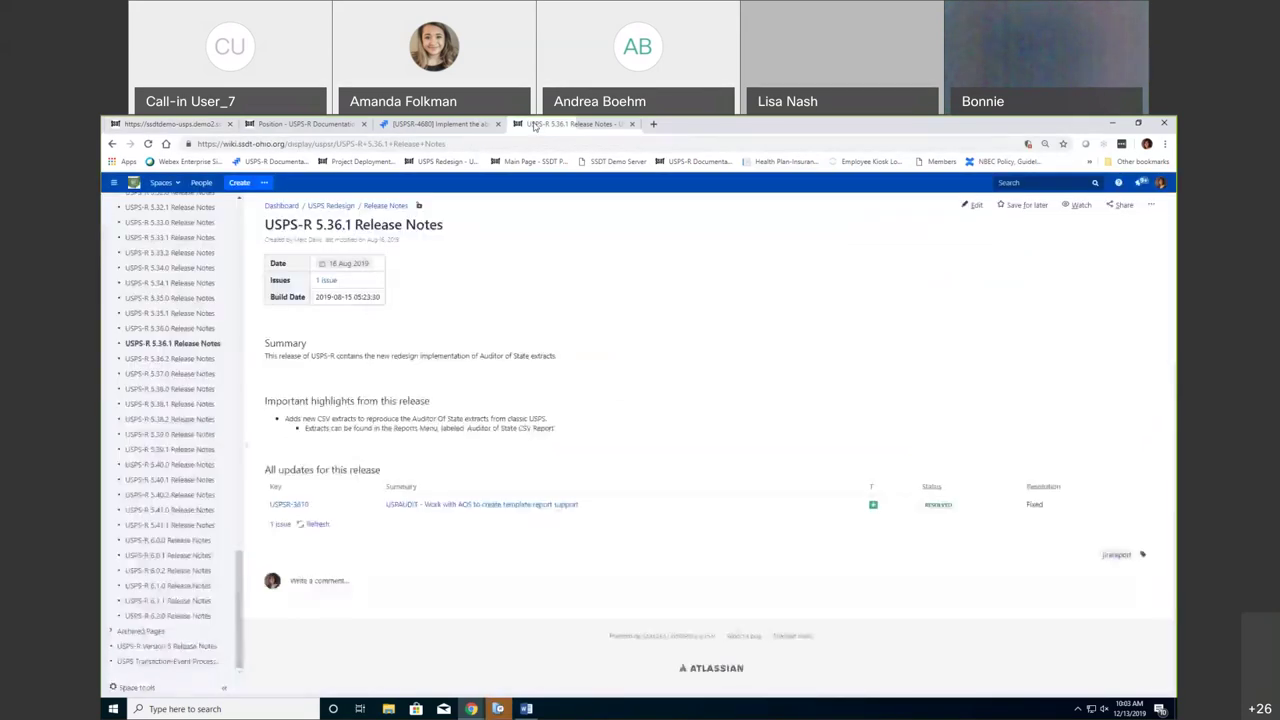
left_click(196, 360)
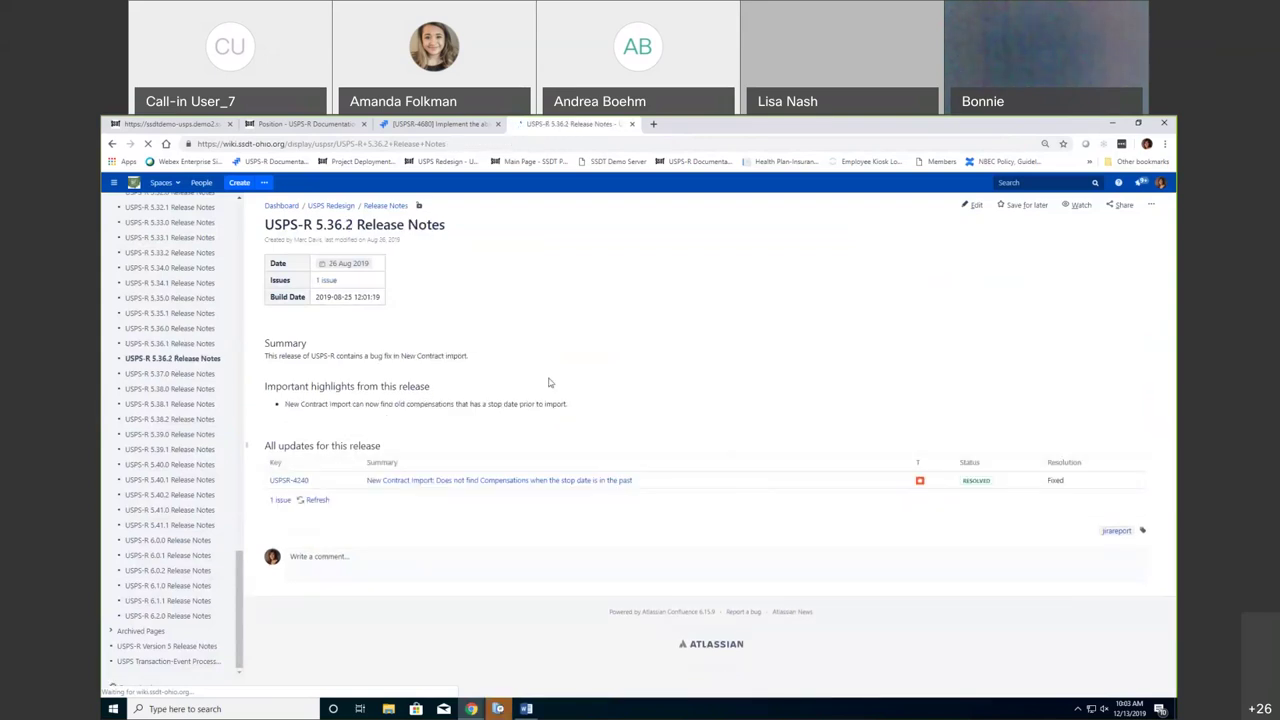
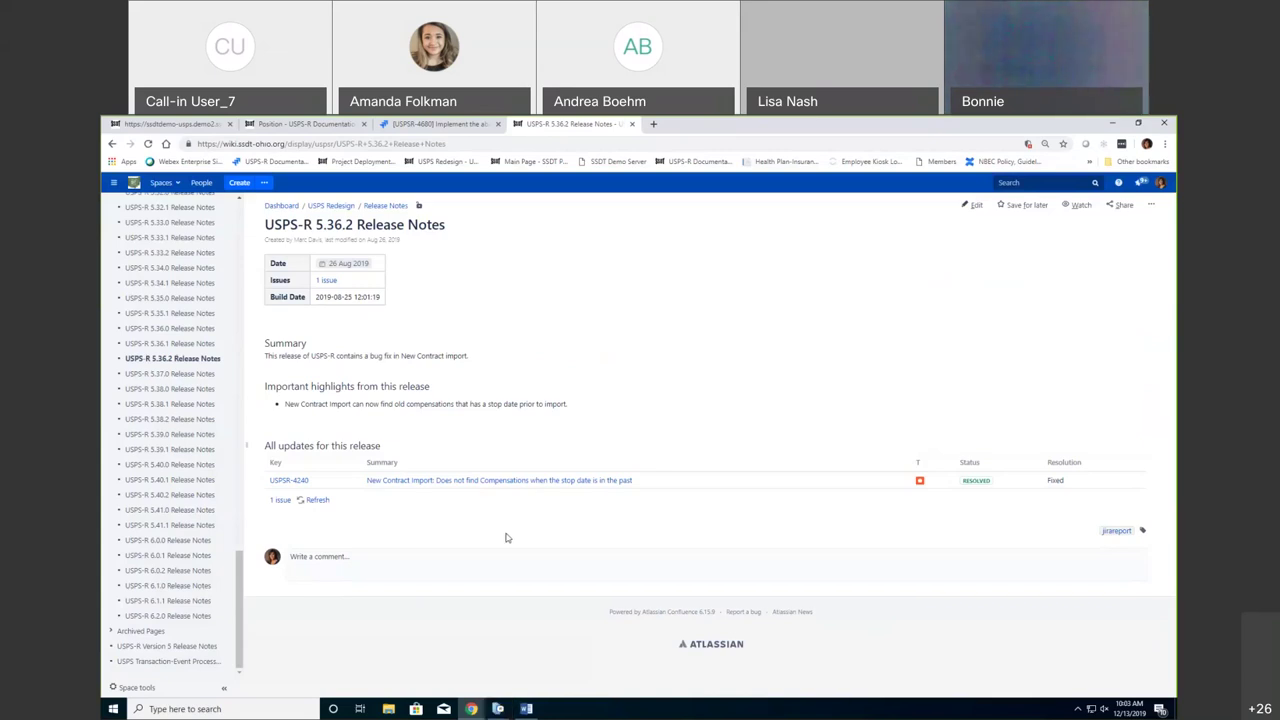
left_click(205, 374)
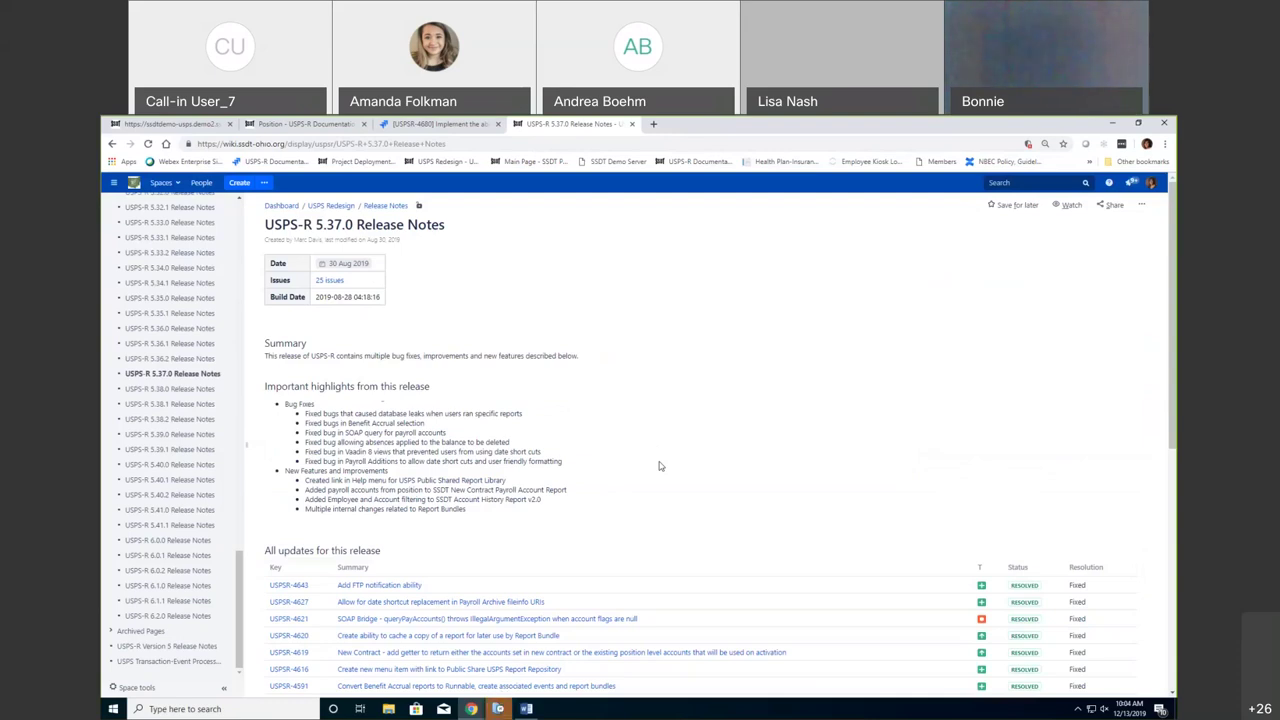
- Open the issue about date shortcut replacement in Payroll Archive fileinfo URIs and review its description, attachments and activity
scroll(555, 530, "down", 1)
left_click(414, 548)
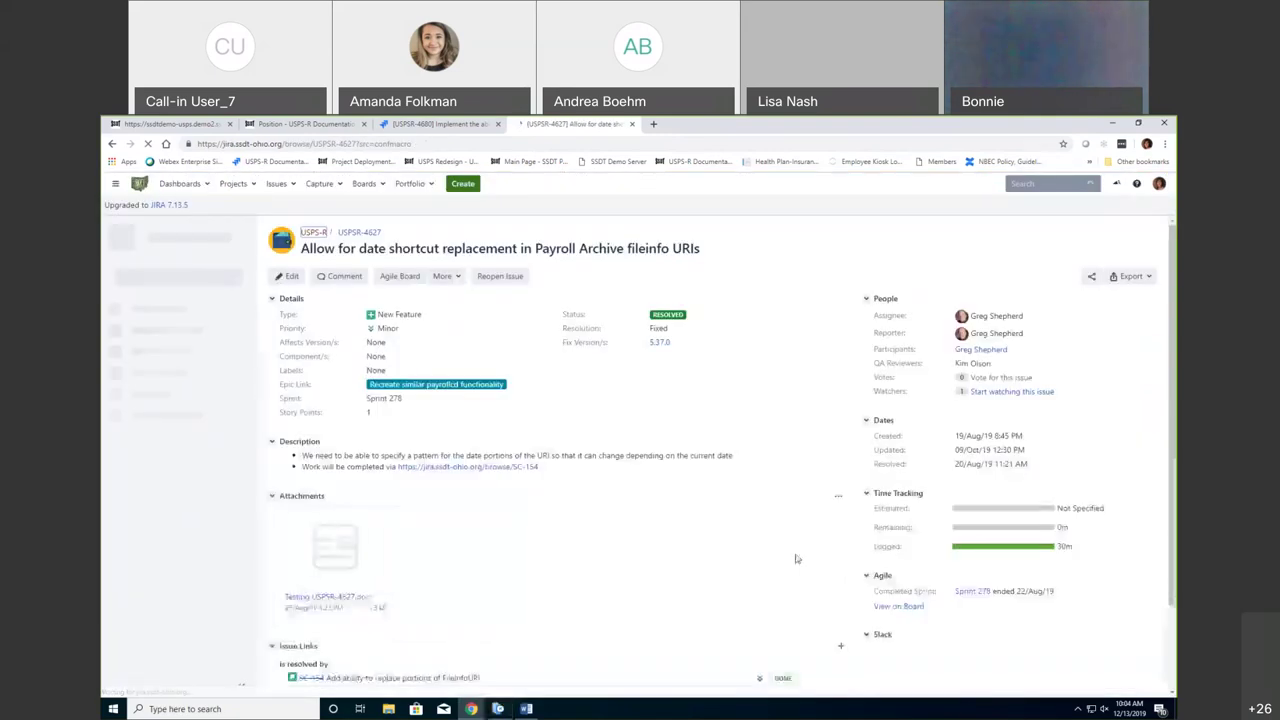
scroll(630, 555, "down", 1)
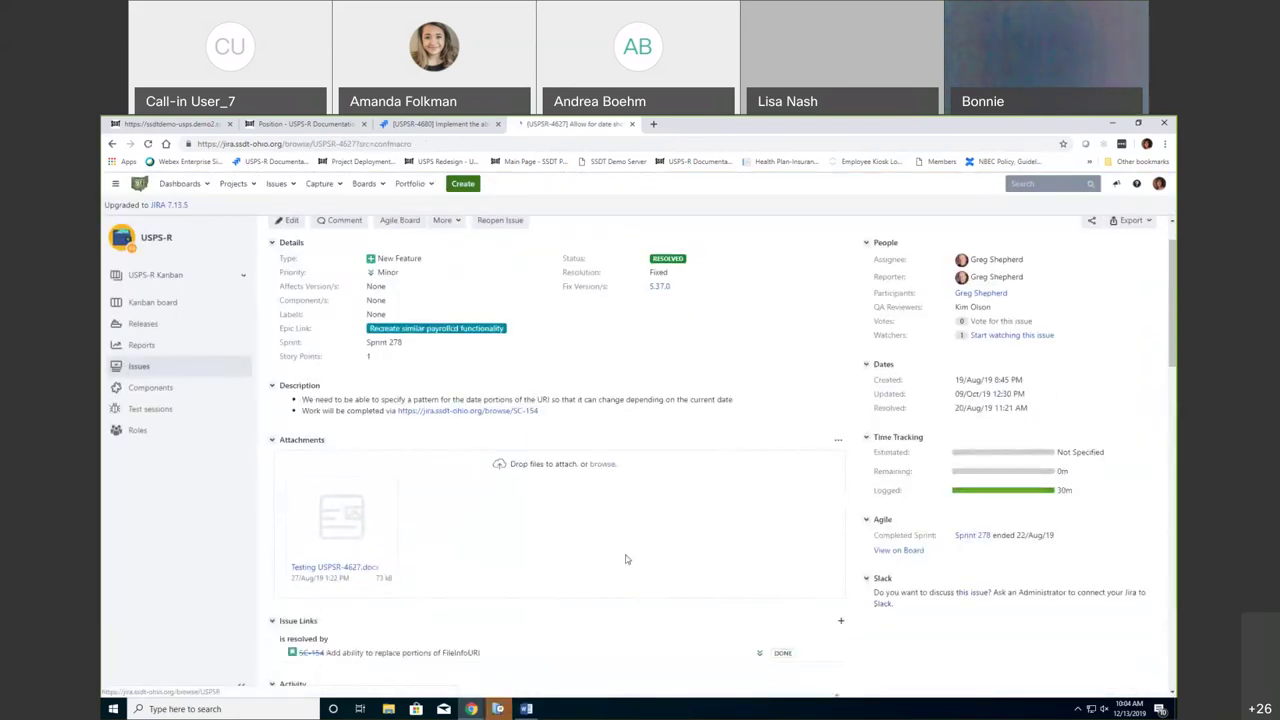
scroll(625, 559, "down", 5)
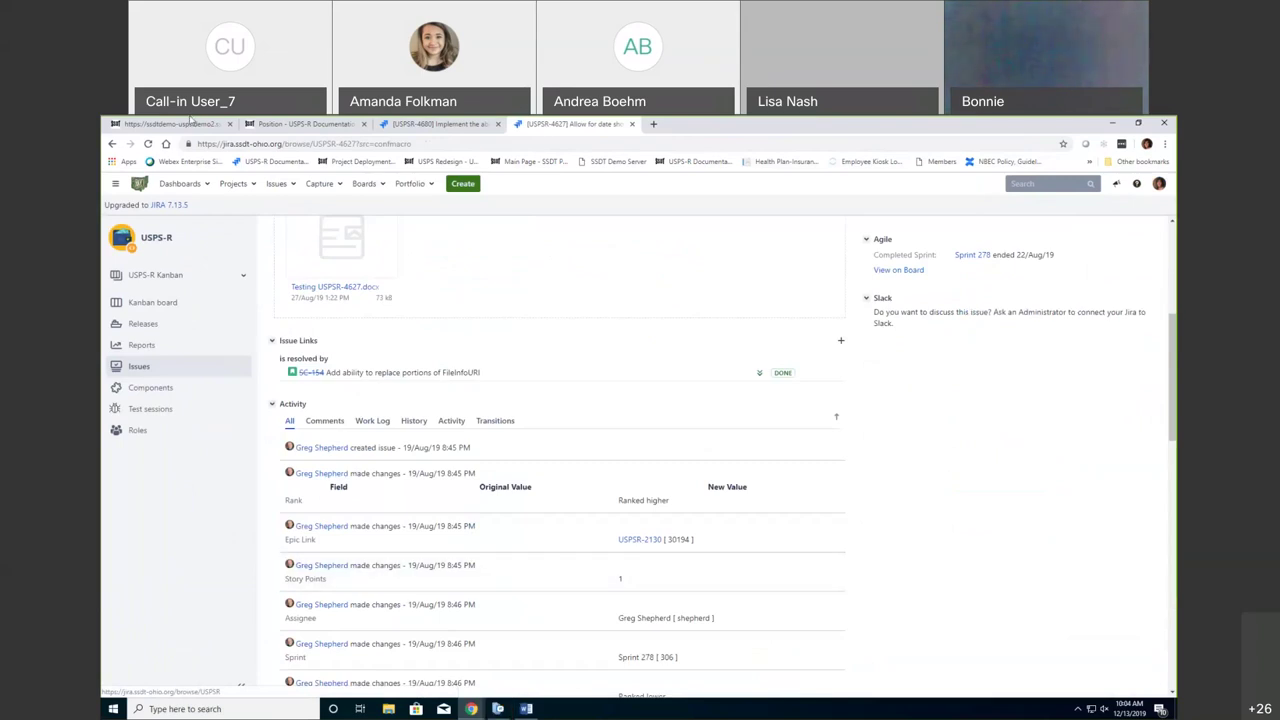
- Switch to USPS and open the File Archive to view the Payroll Archive entries
left_click(190, 122)
left_click(313, 221)
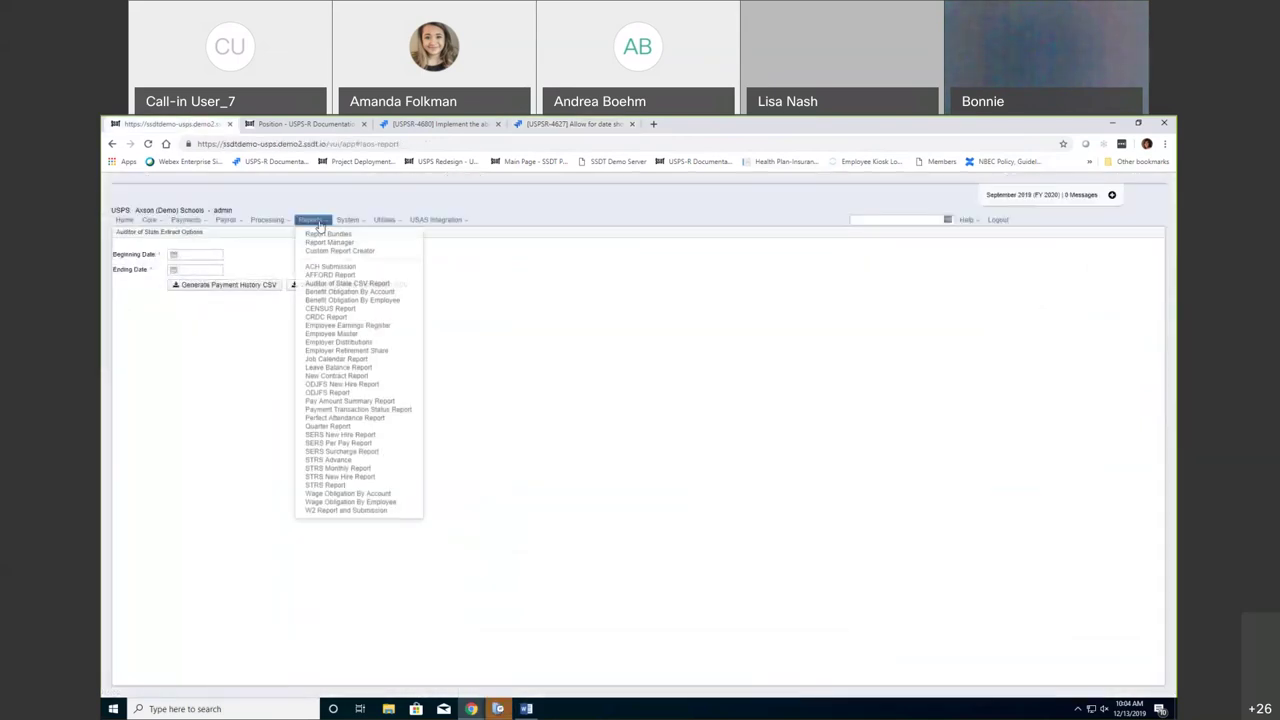
left_click(362, 222)
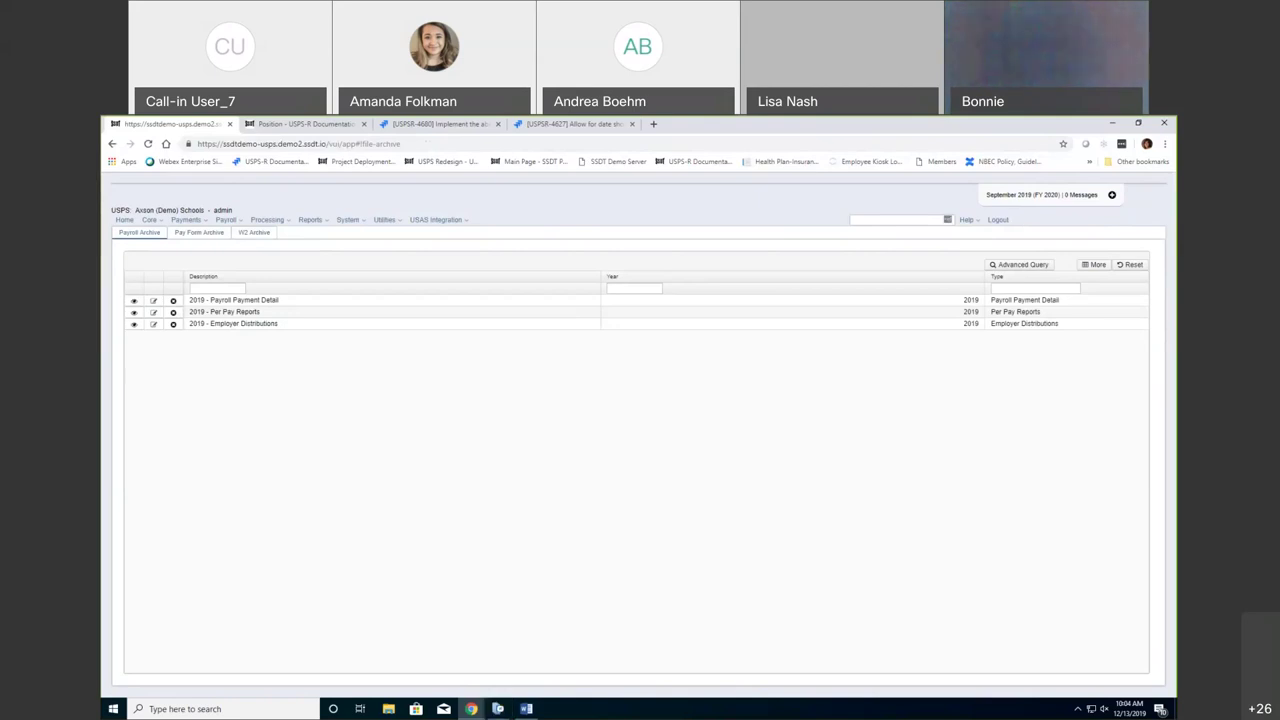
- Return to the USPS-R 5.37.0 release notes, open the issue on determining which reports belong in the payroll CD, and review its description
left_click(548, 124)
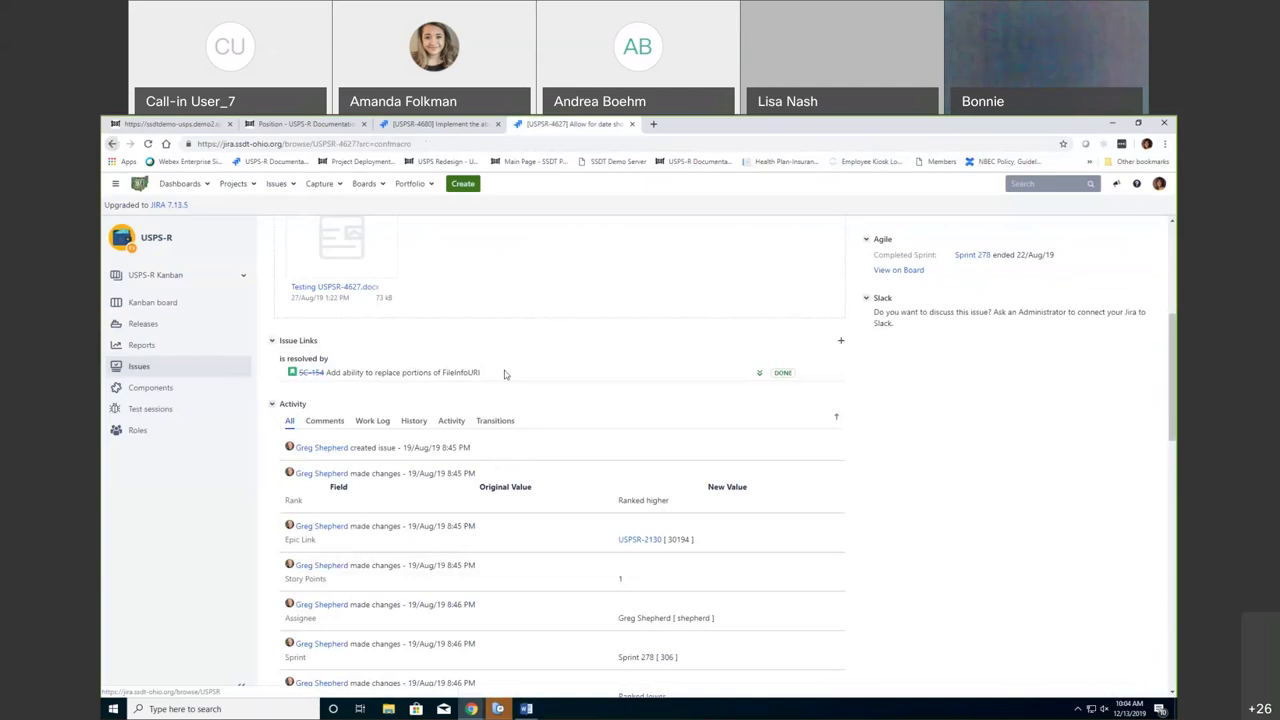
key("alt+Left")
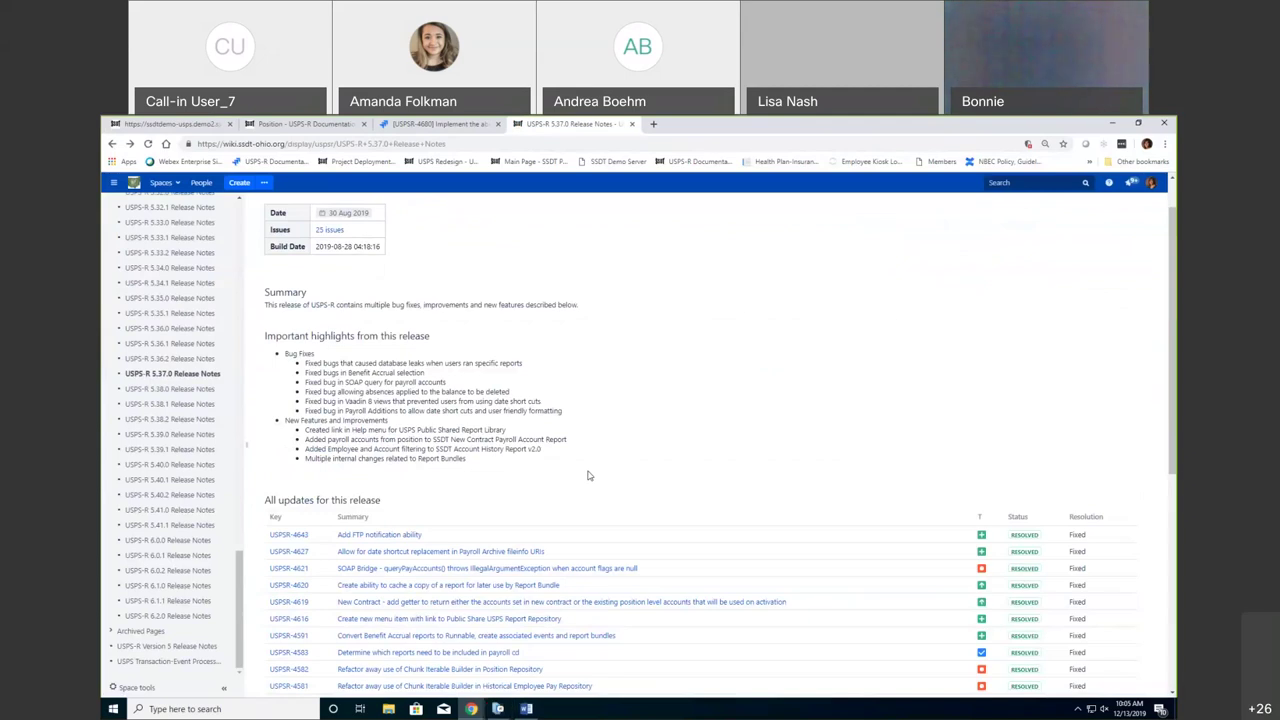
scroll(586, 566, "down", 1)
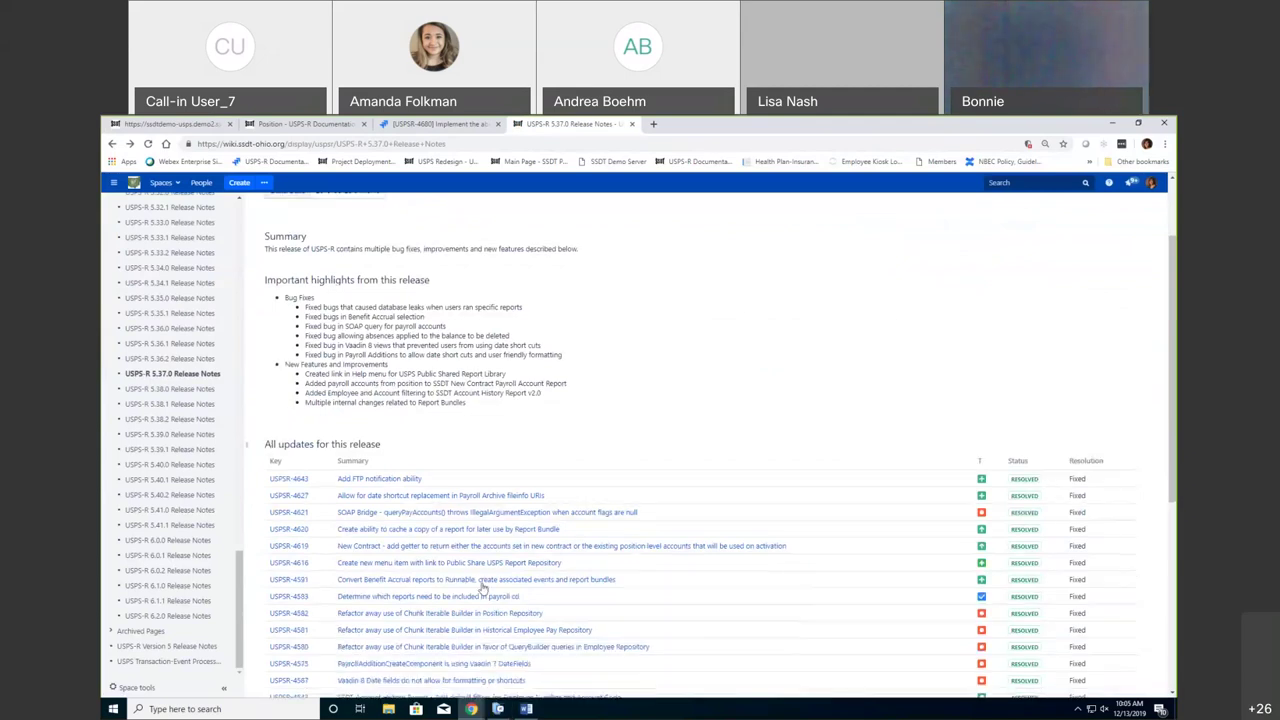
left_click(455, 598)
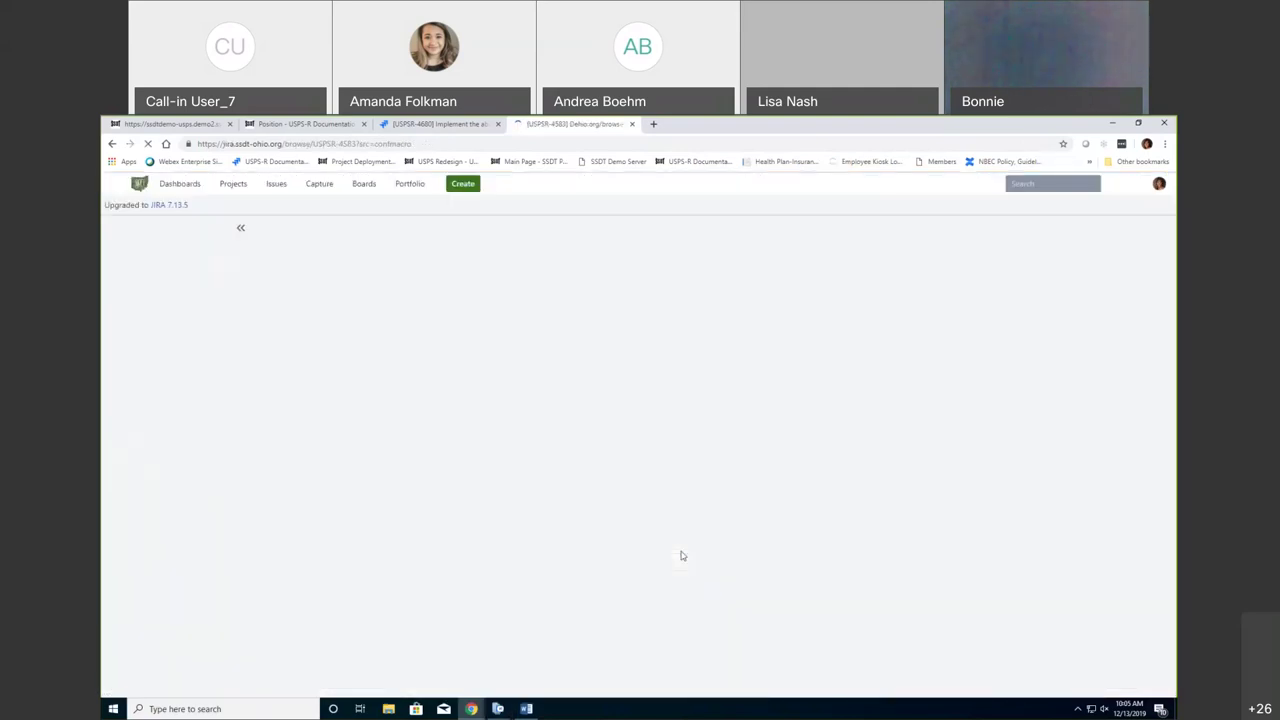
scroll(680, 555, "down", 3)
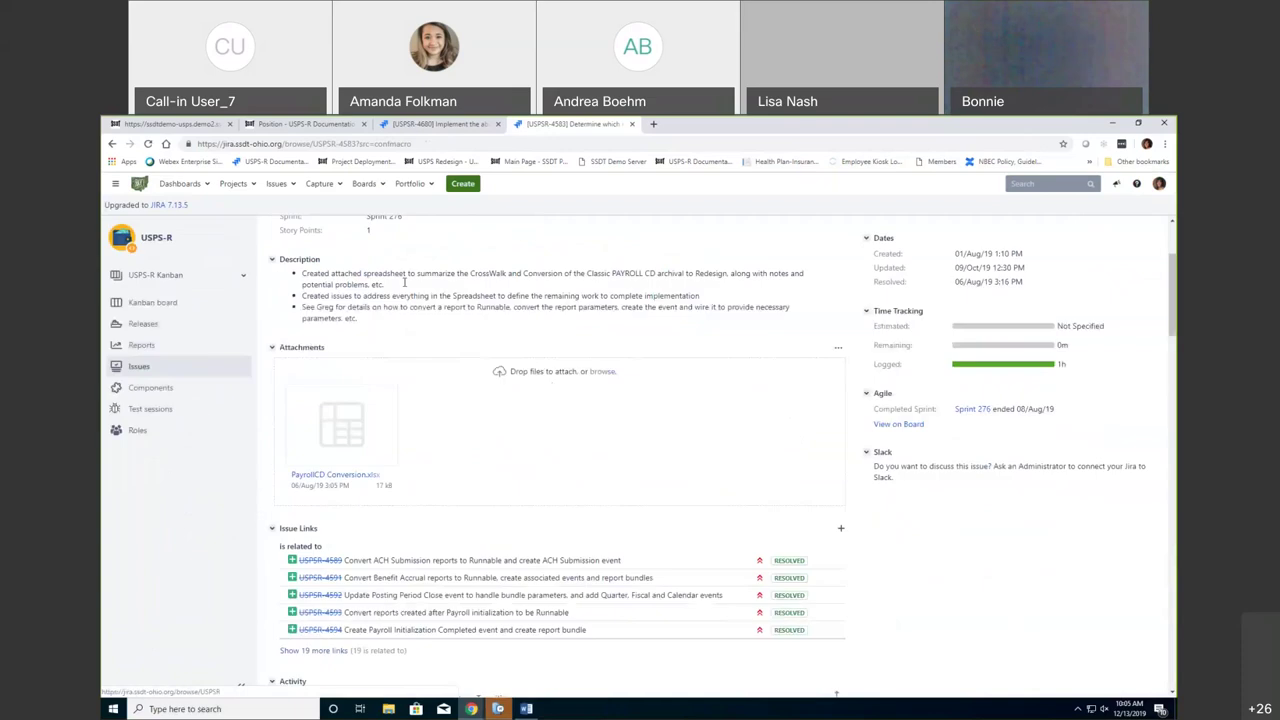
- Open the File Archive page under Utilities in the USPS-R documentation and find the Payroll Archive Report Bundles table
left_click(305, 123)
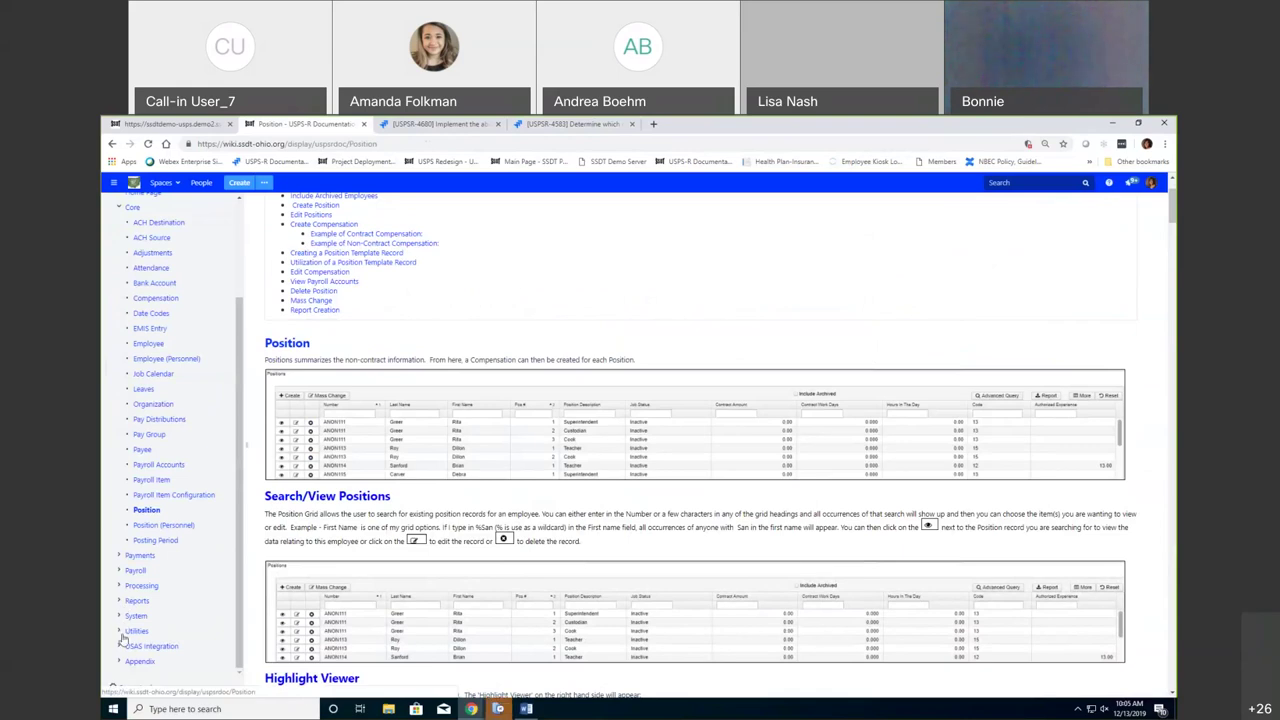
left_click(119, 632)
left_click(151, 570)
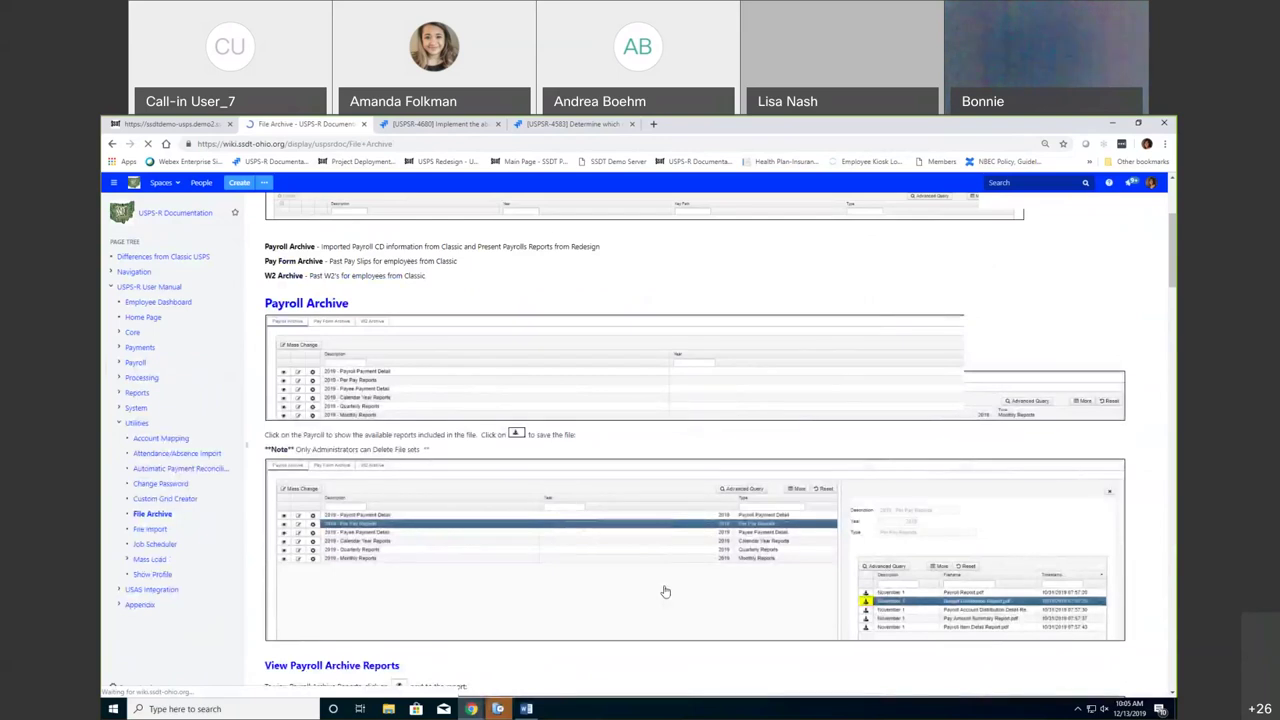
scroll(663, 590, "down", 4)
scroll(669, 585, "down", 4)
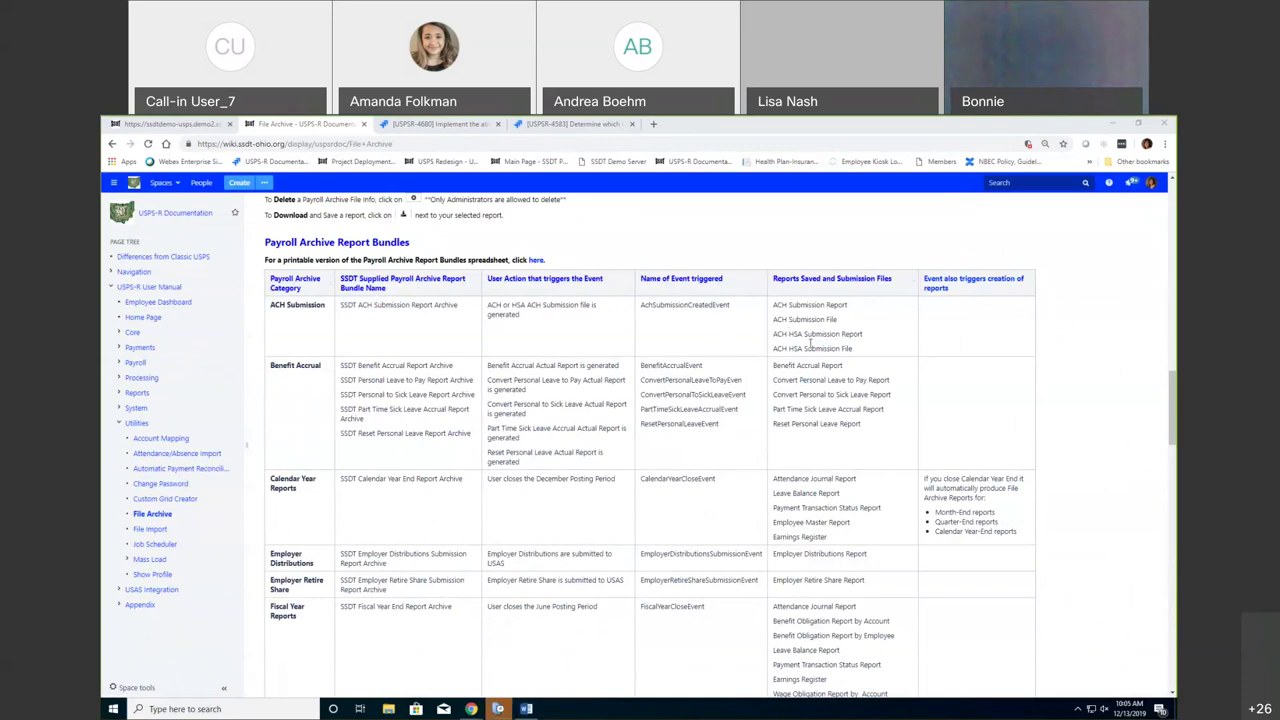
- Examine the Payroll Archive Report Bundles table from ACH Submission through STRS Reporting, including the triggering user actions and saved reports
scroll(832, 458, "down", 2)
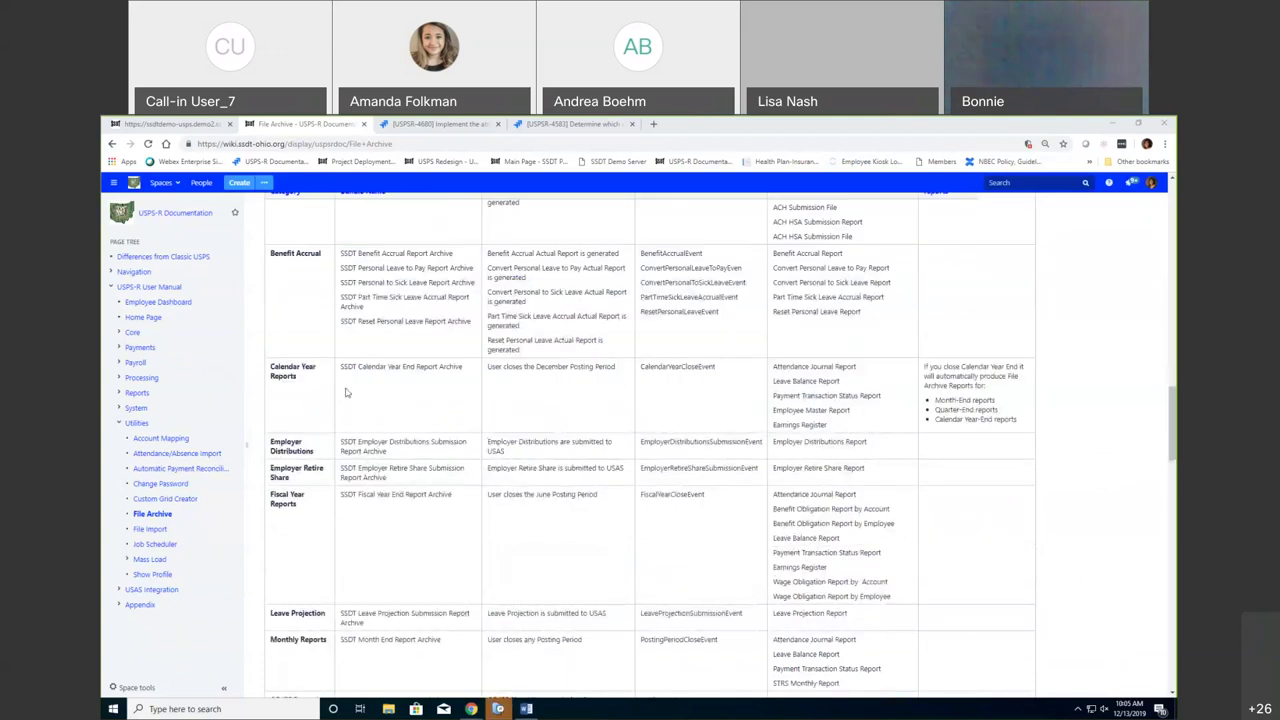
scroll(289, 402, "up", 2)
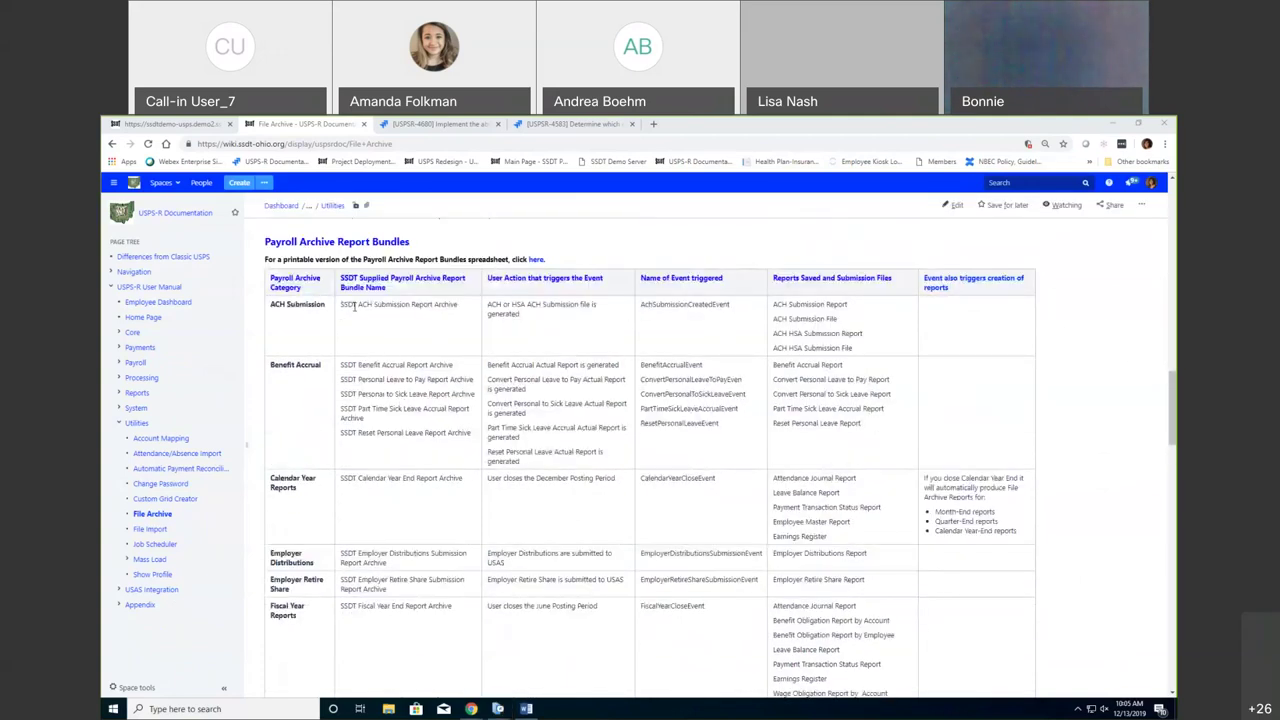
scroll(390, 428, "down", 1)
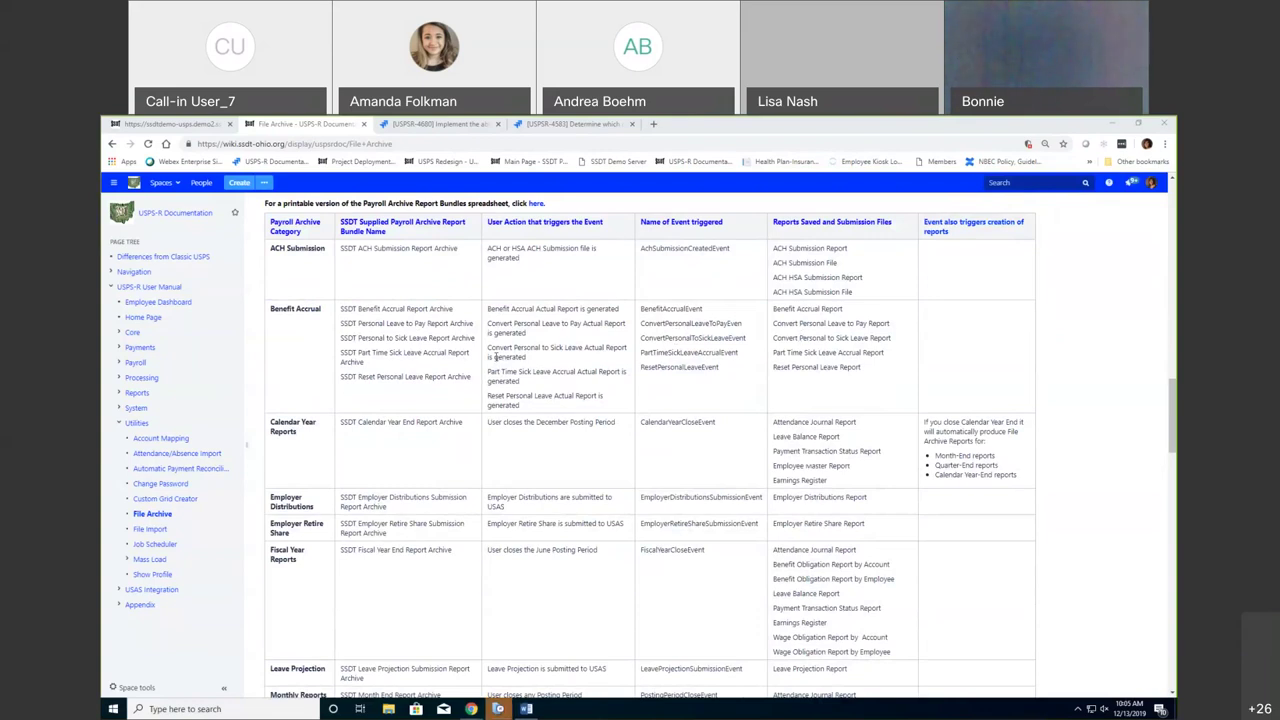
scroll(486, 470, "down", 1)
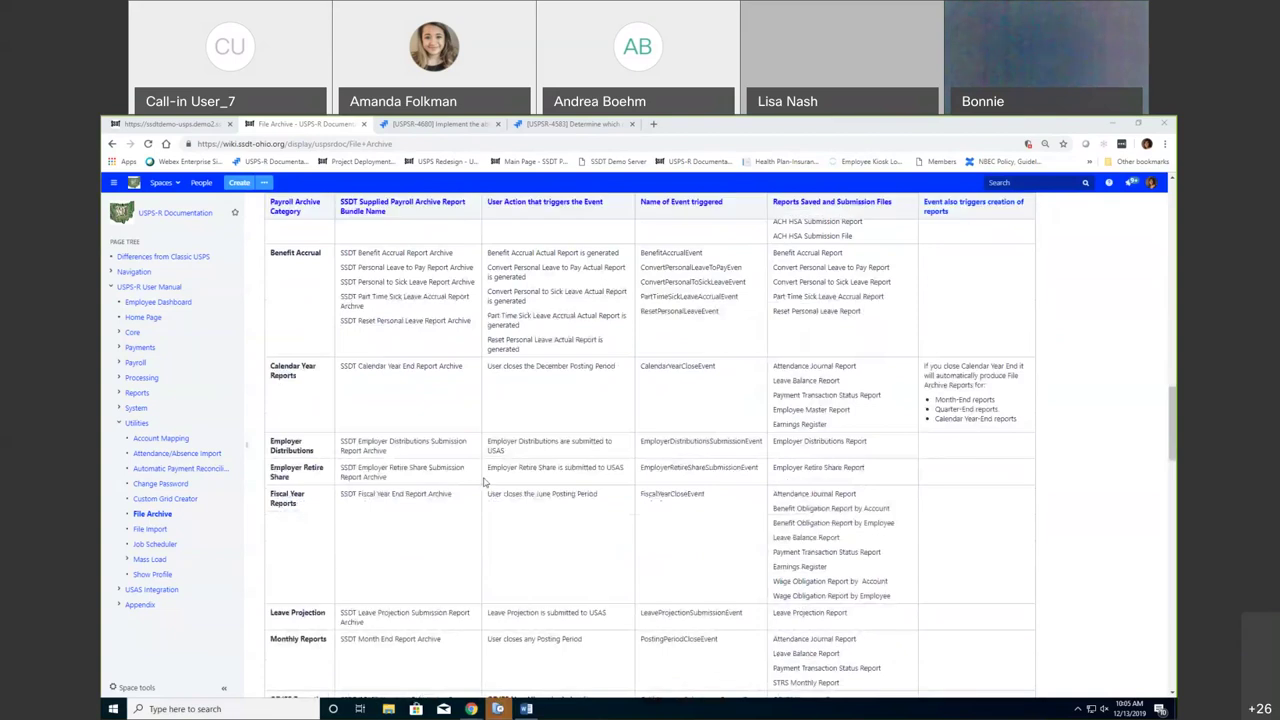
scroll(484, 482, "down", 1)
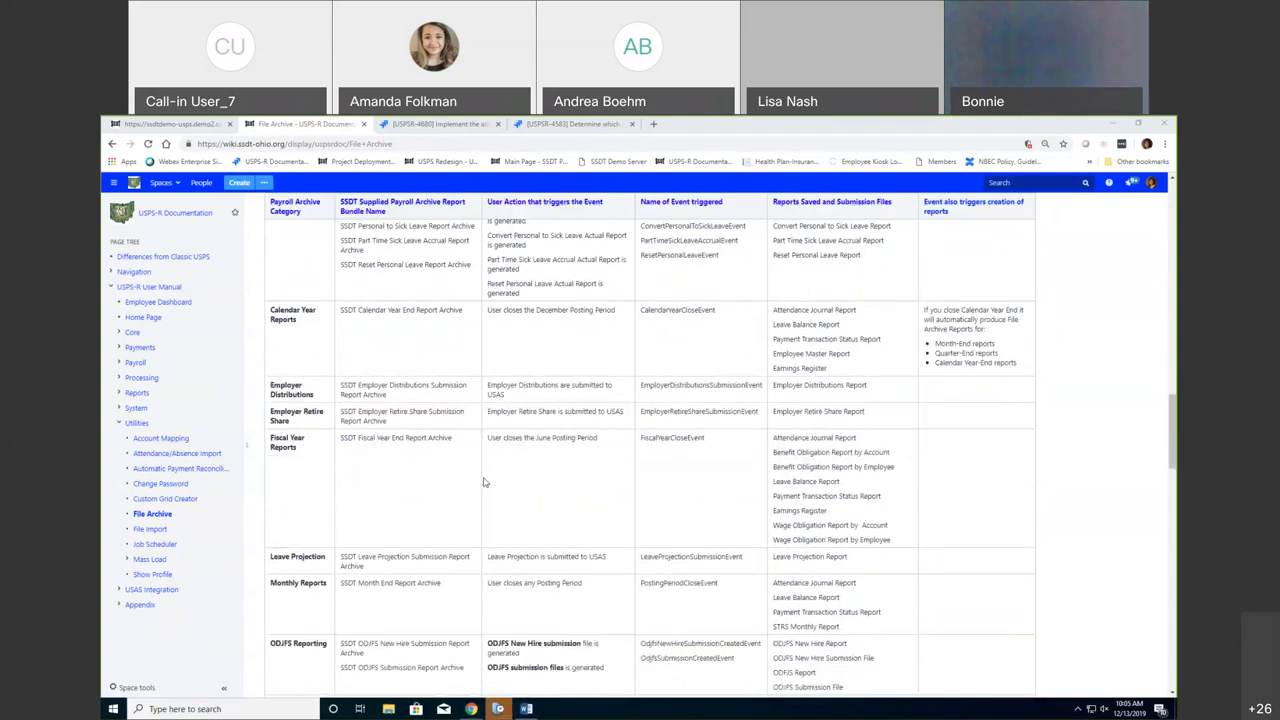
scroll(484, 482, "up", 1)
scroll(346, 471, "down", 3)
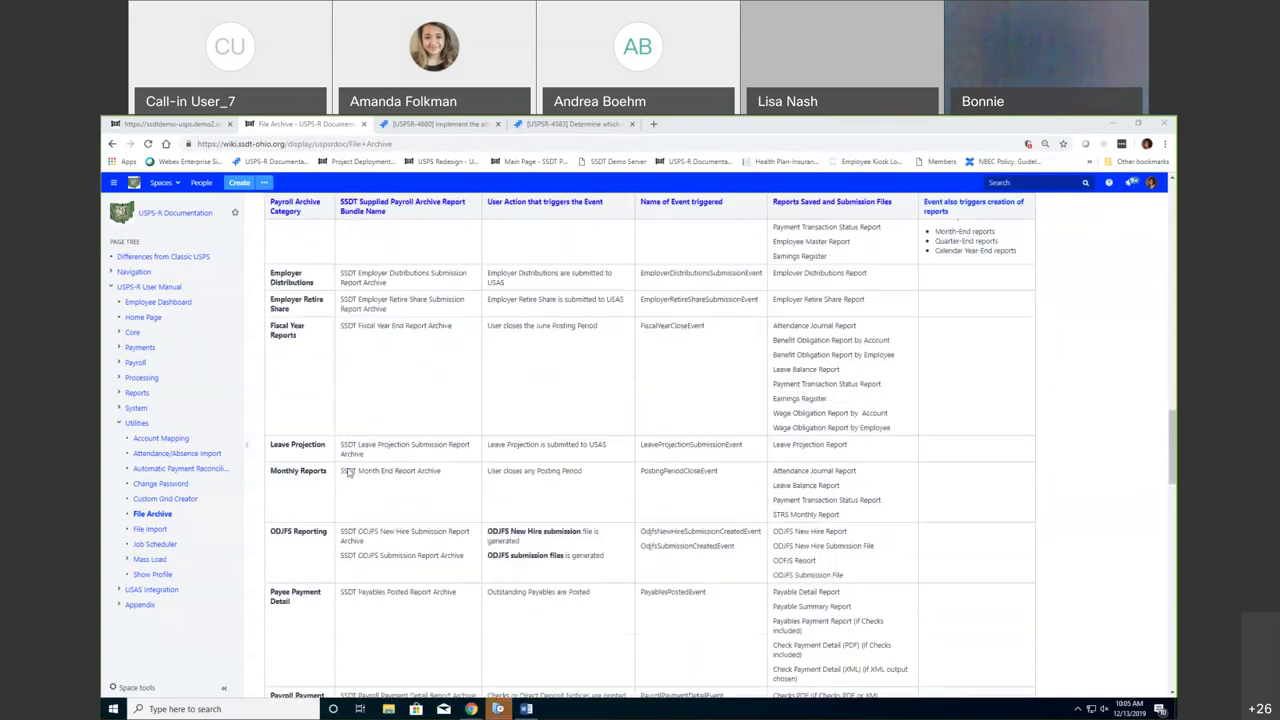
scroll(346, 471, "down", 2)
scroll(455, 515, "down", 1)
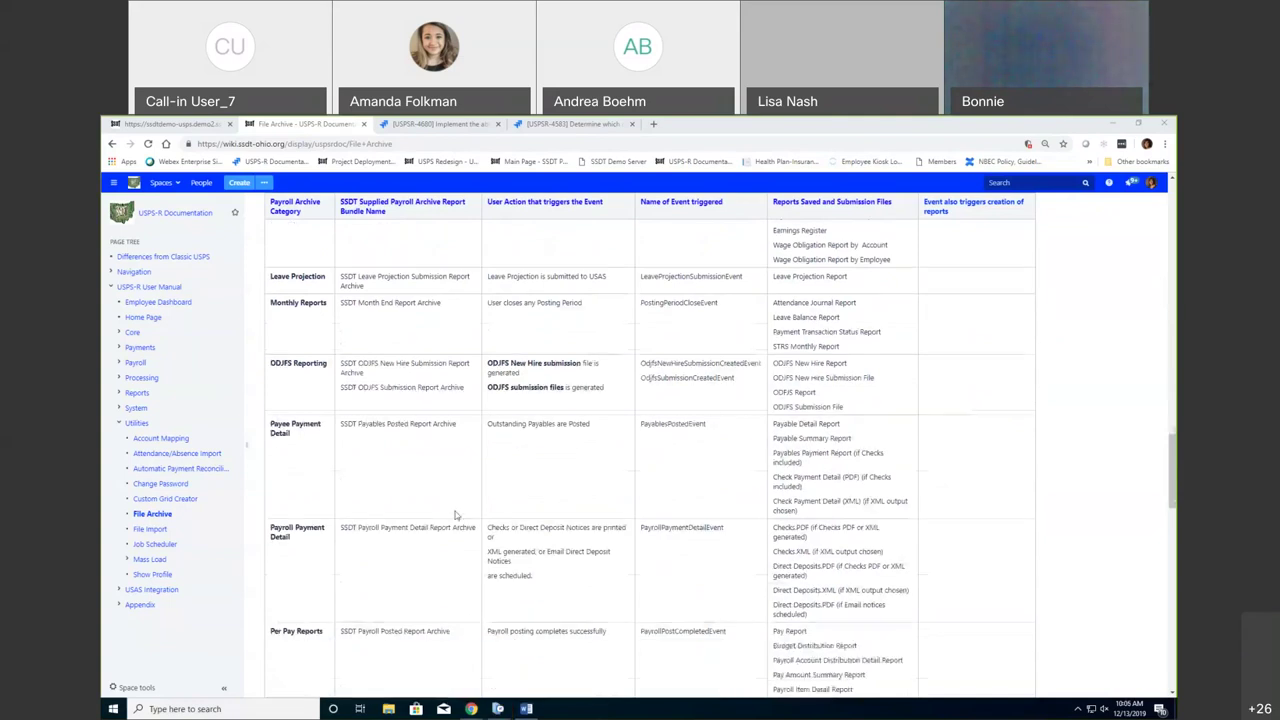
scroll(455, 515, "down", 2)
scroll(451, 520, "down", 4)
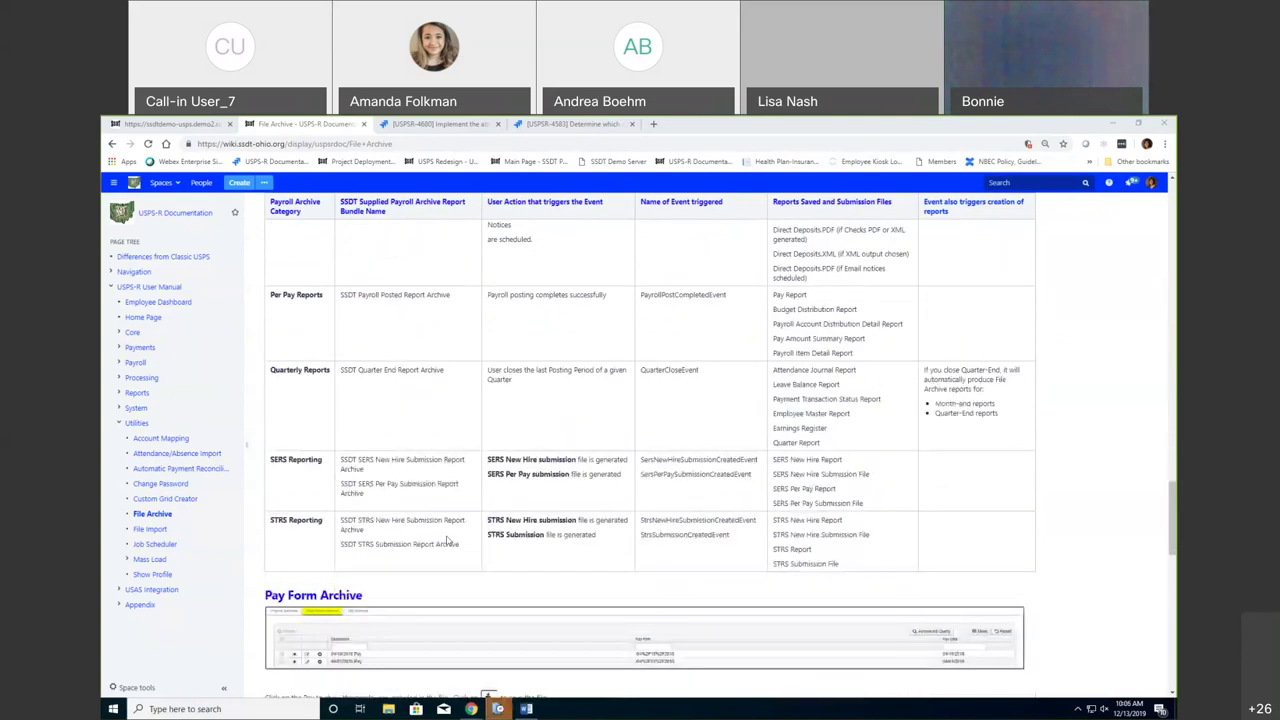
- Recheck the Leave Projection through STRS Reporting rows in the Payroll Archive Report Bundles table
scroll(362, 562, "up", 2)
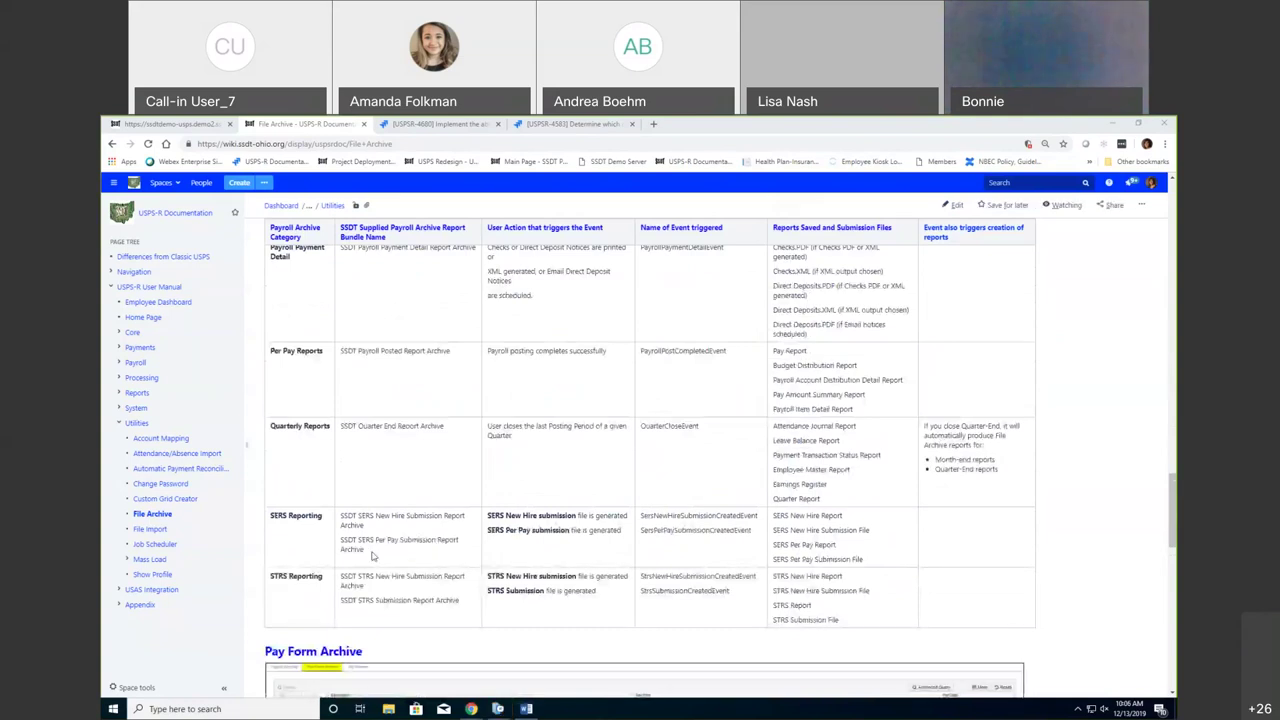
scroll(355, 562, "up", 3)
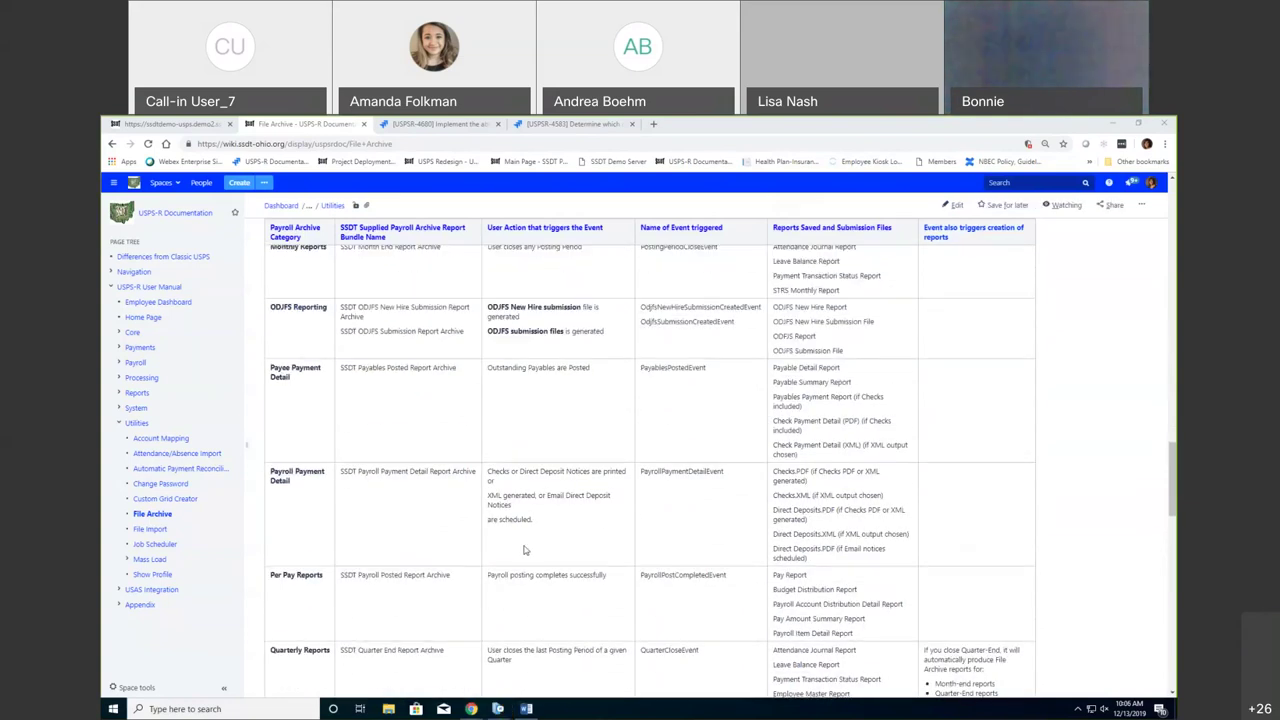
scroll(523, 550, "down", 1)
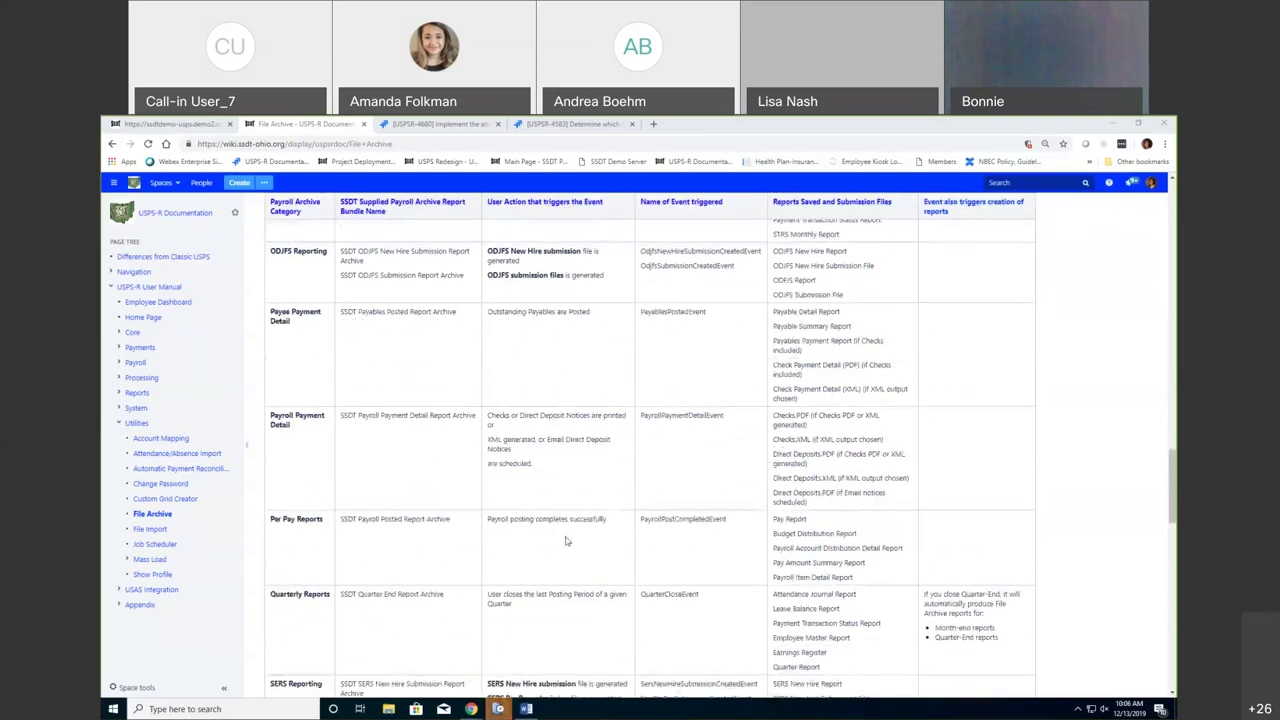
scroll(598, 561, "down", 1)
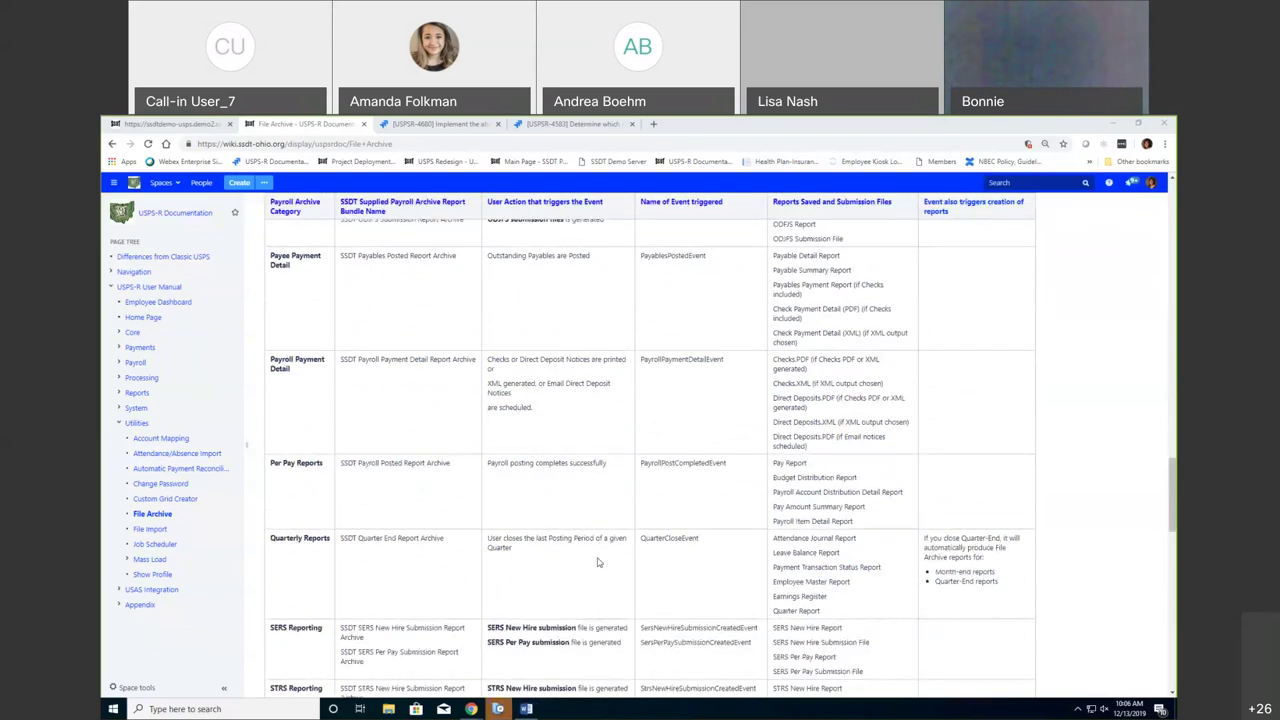
scroll(598, 563, "down", 3)
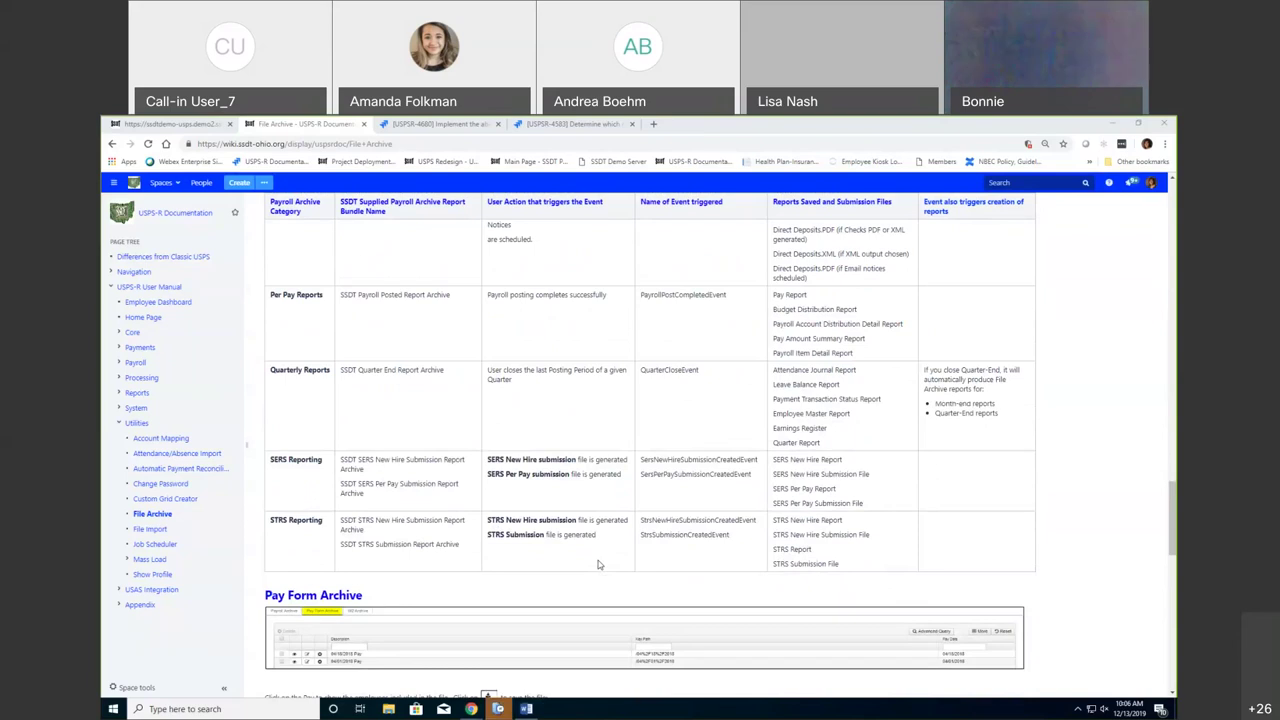
scroll(598, 565, "up", 4)
scroll(598, 565, "up", 3)
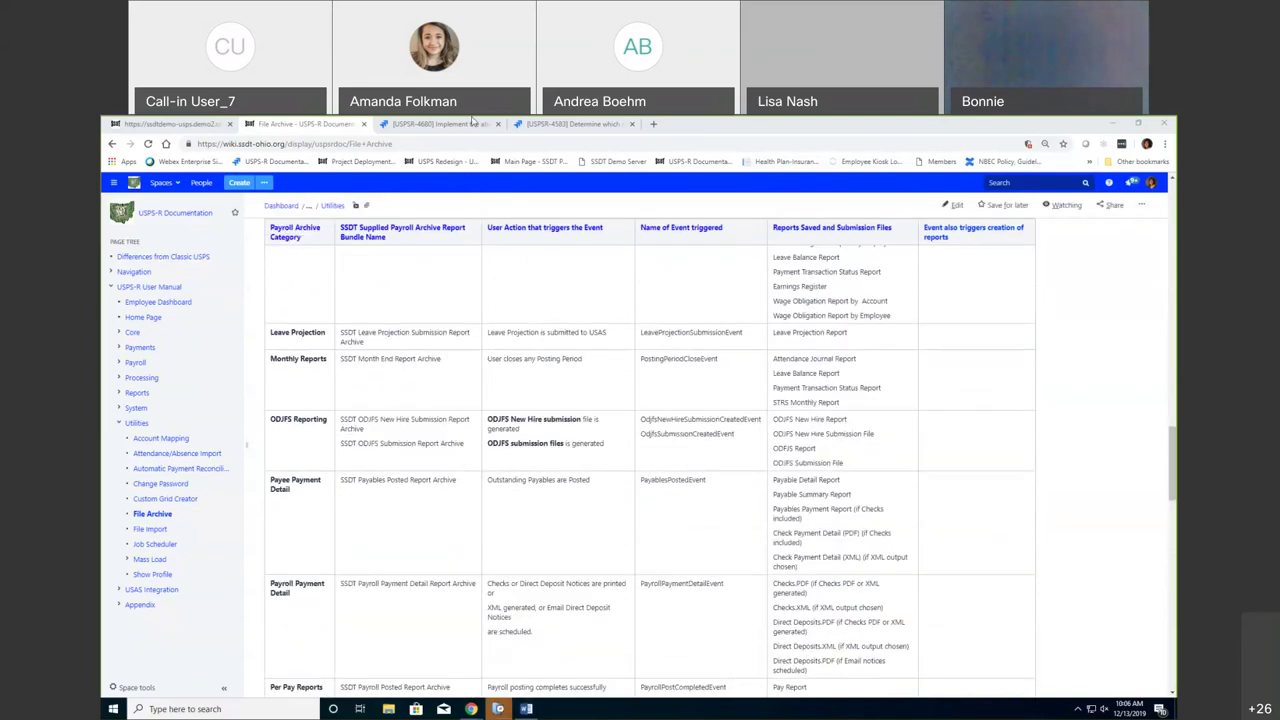
- Return to the USPS-R 5.40.0 release notes, sort the updates by key, and review the report conversions for Payroll Archive
left_click(472, 123)
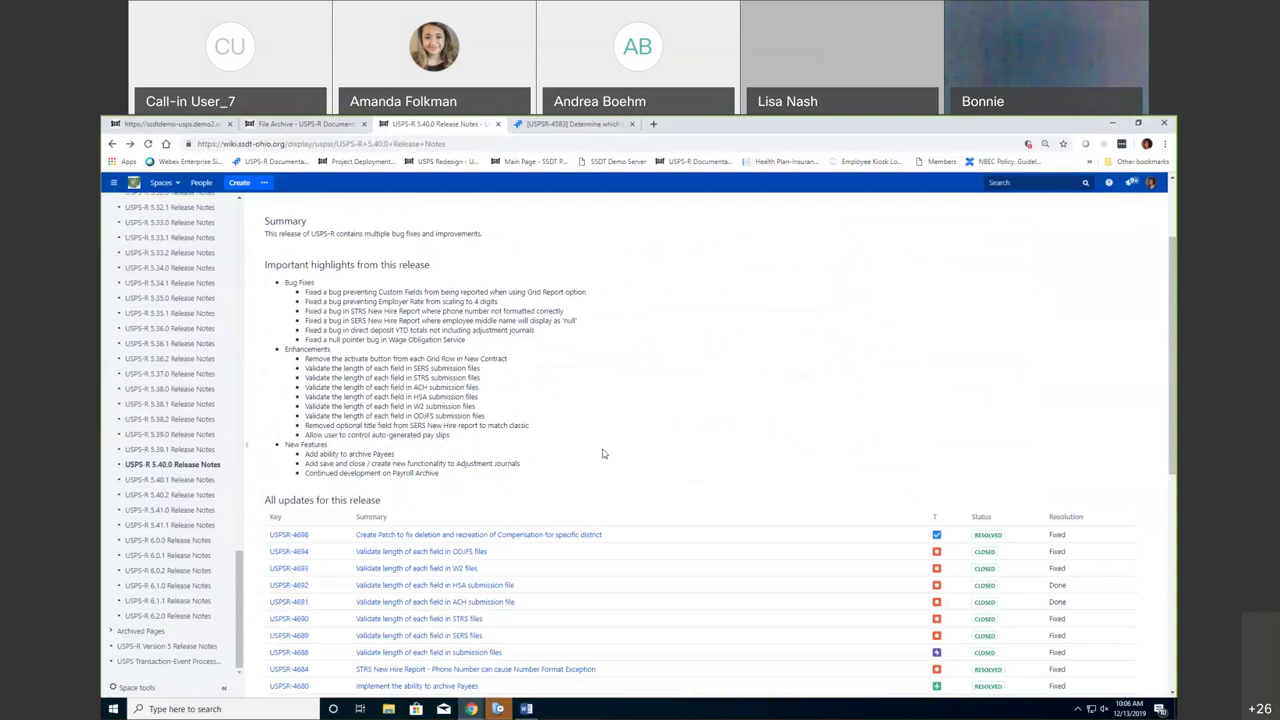
scroll(590, 460, "down", 1)
scroll(555, 470, "down", 1)
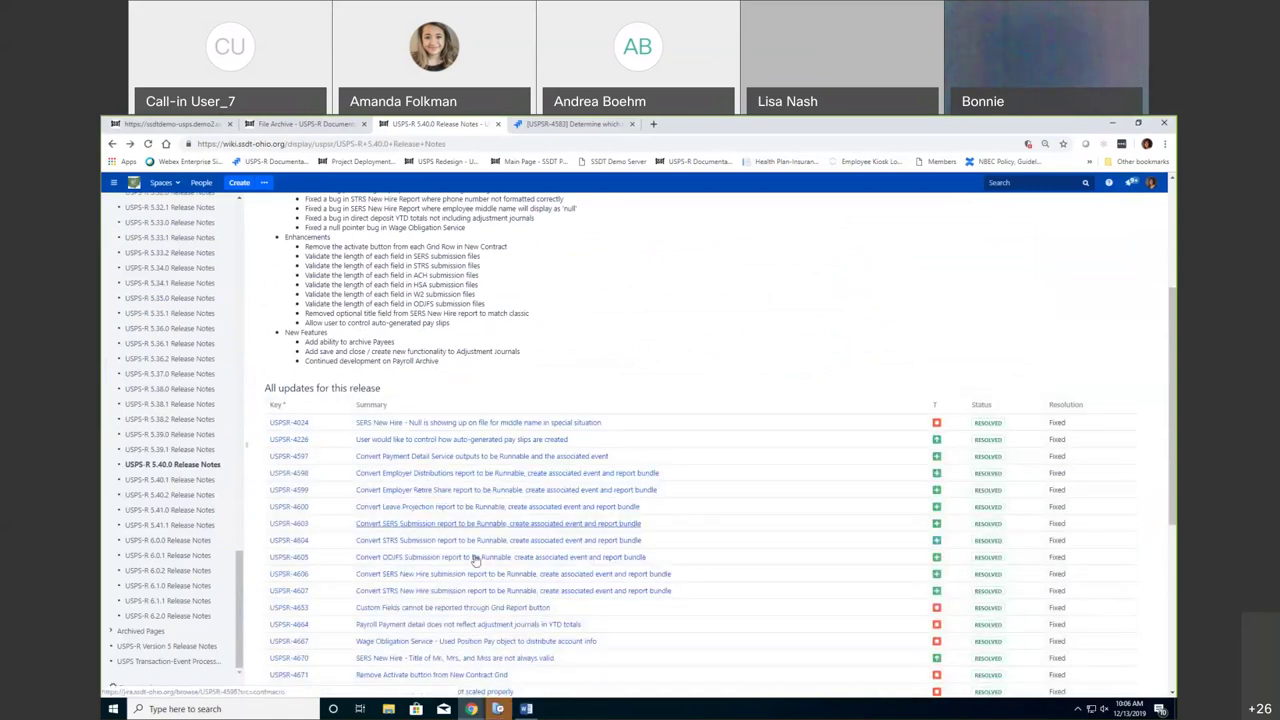
scroll(470, 560, "down", 4)
scroll(457, 565, "up", 3)
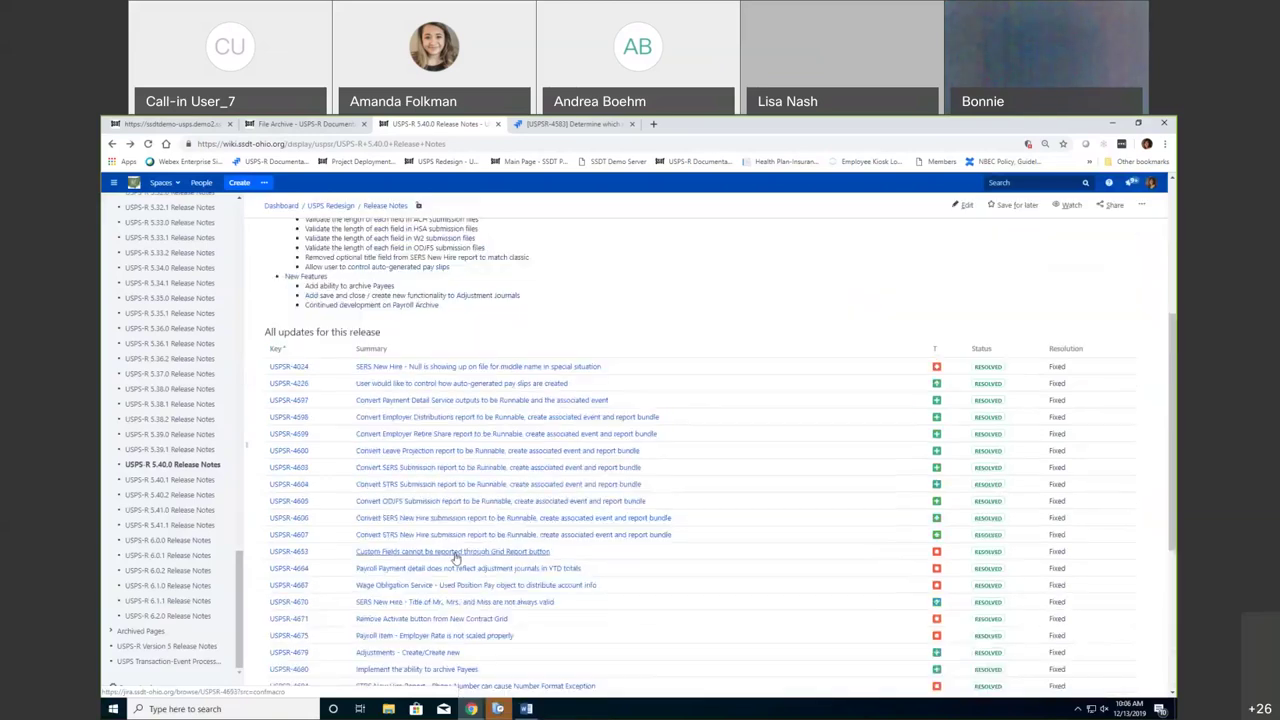
scroll(455, 560, "up", 3)
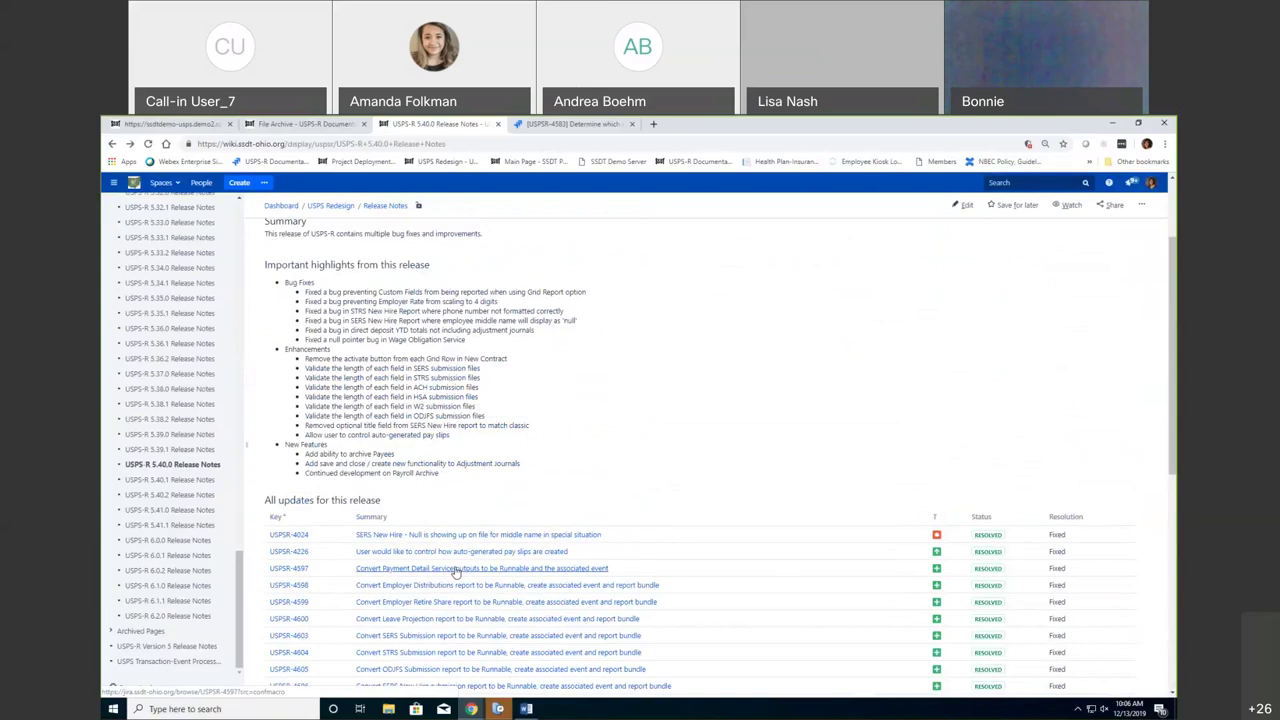
- Open the USPS-R 5.37.0 release notes and sort the updates table by key
left_click(167, 374)
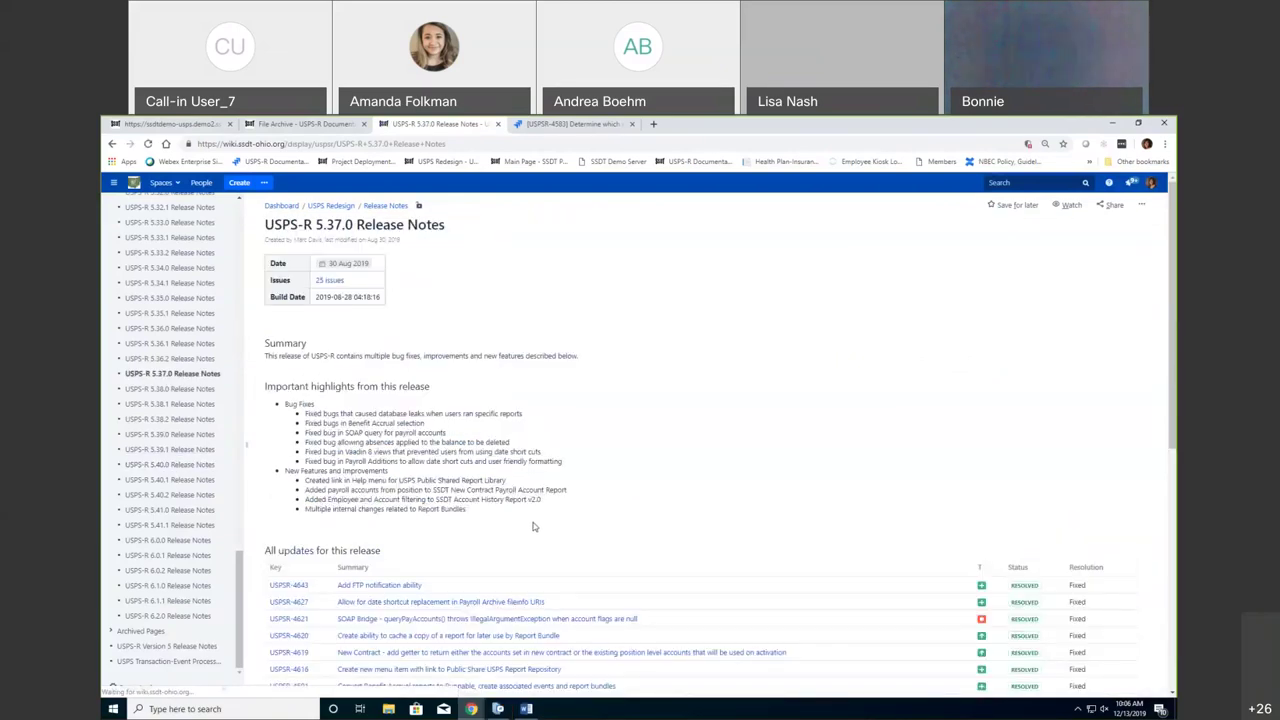
scroll(533, 527, "down", 3)
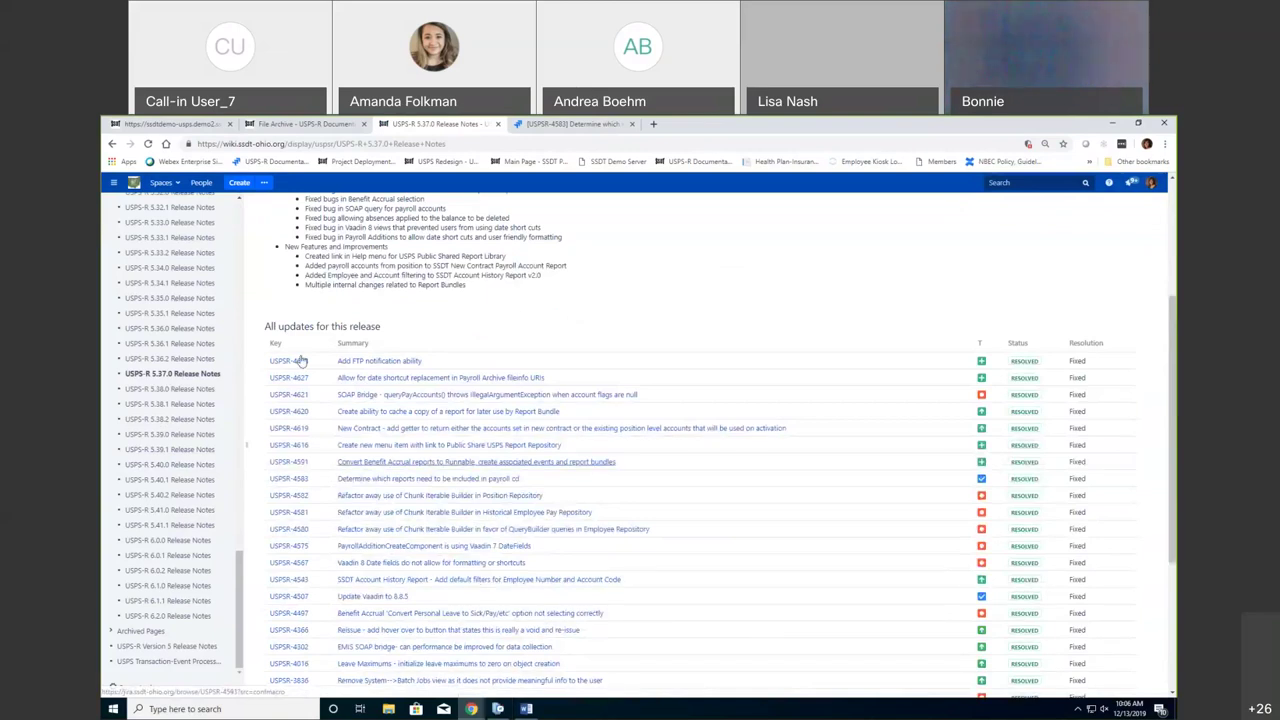
left_click(276, 343)
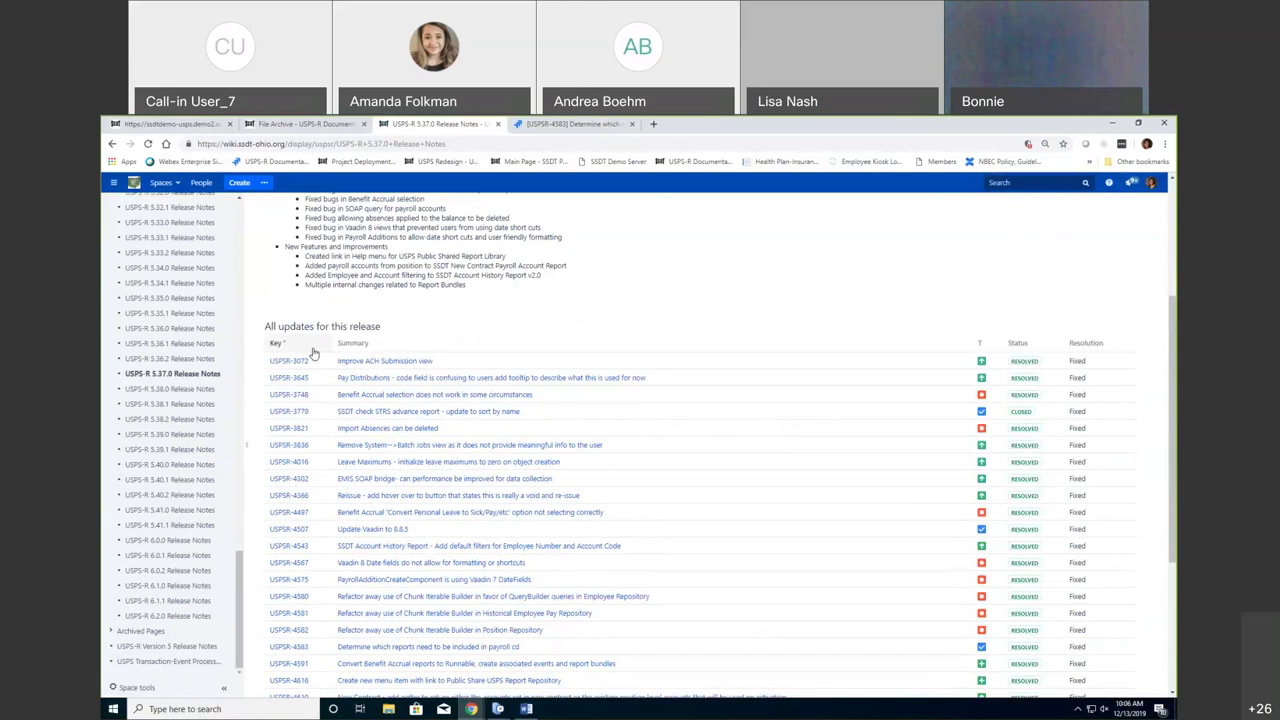
- Open the issue on the Benefit Accrual 'Convert Personal Leave to Sick/Pay/etc' option, read its description and history, and return to the release notes
left_click(362, 518)
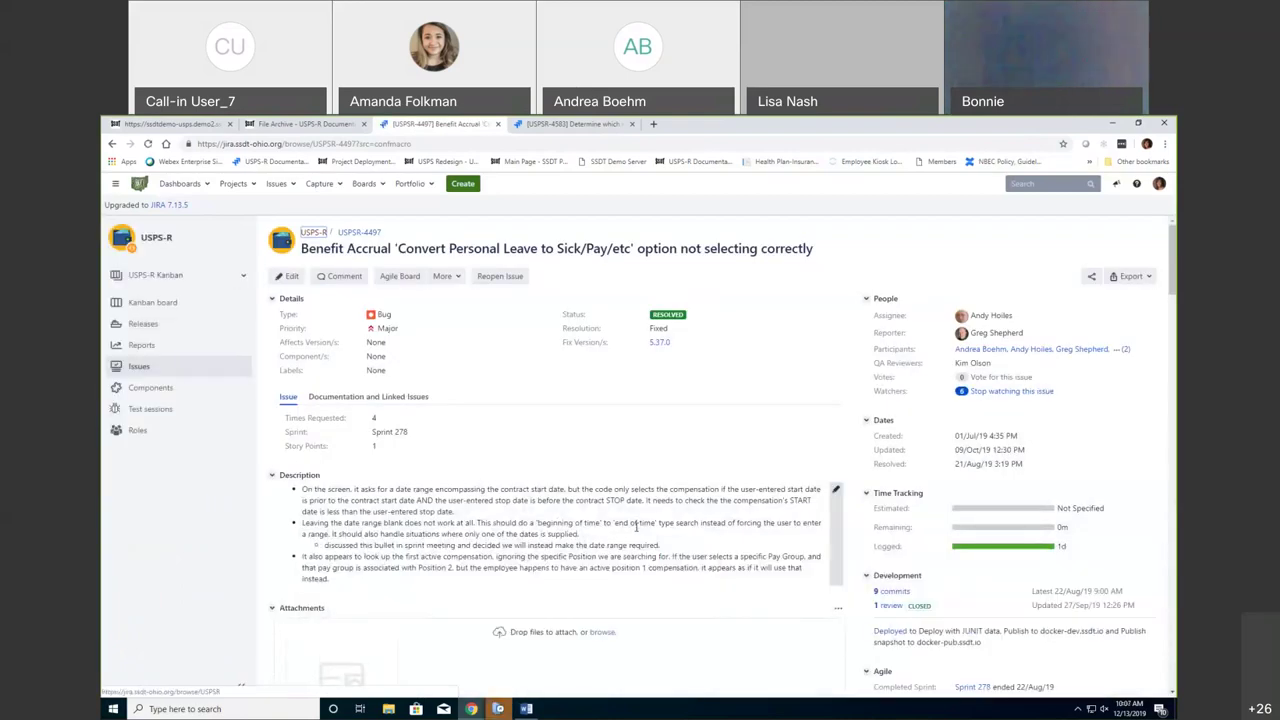
scroll(486, 579, "down", 1)
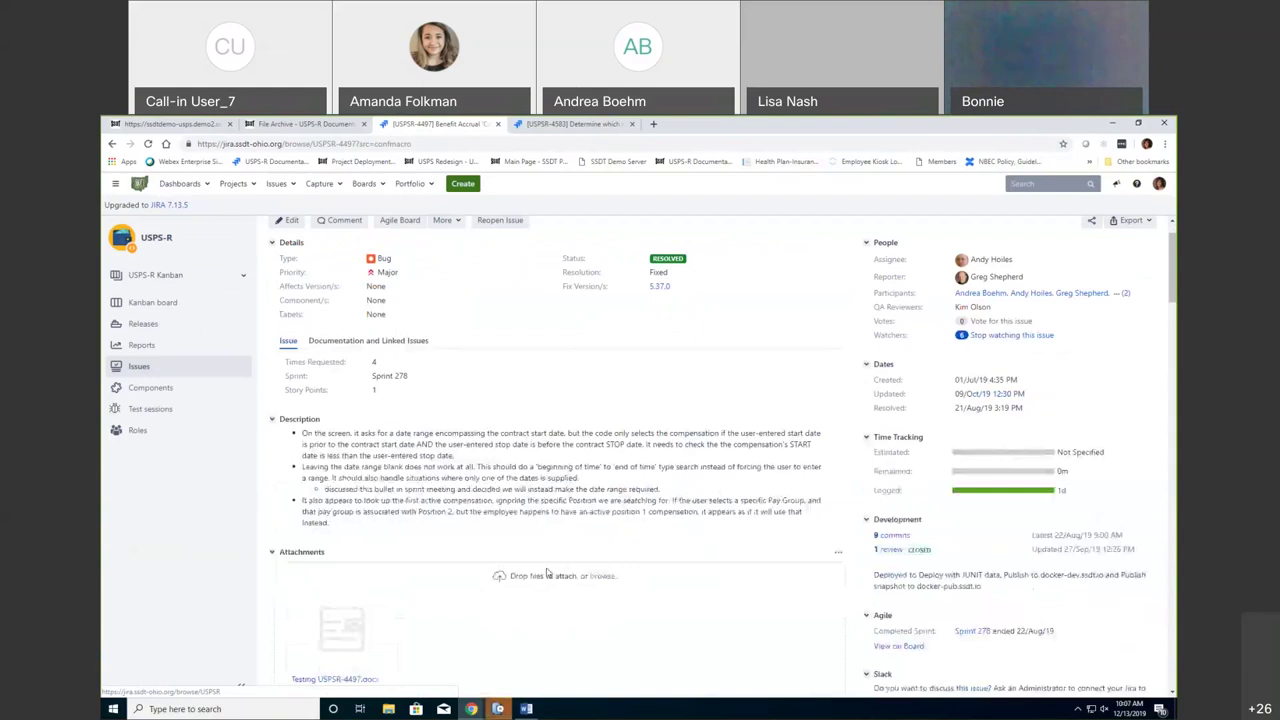
scroll(530, 508, "down", 1)
scroll(530, 508, "up", 3)
scroll(530, 520, "down", 14)
scroll(531, 547, "down", 5)
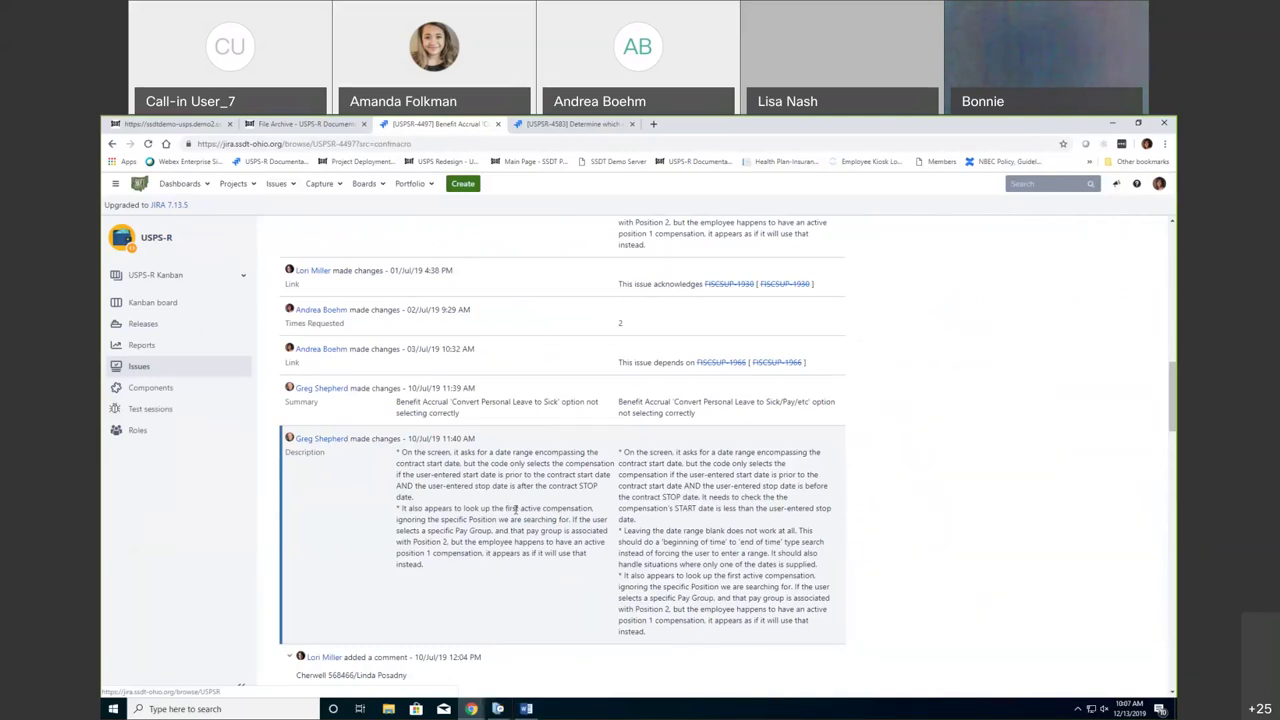
scroll(505, 540, "up", 10)
scroll(498, 552, "up", 5)
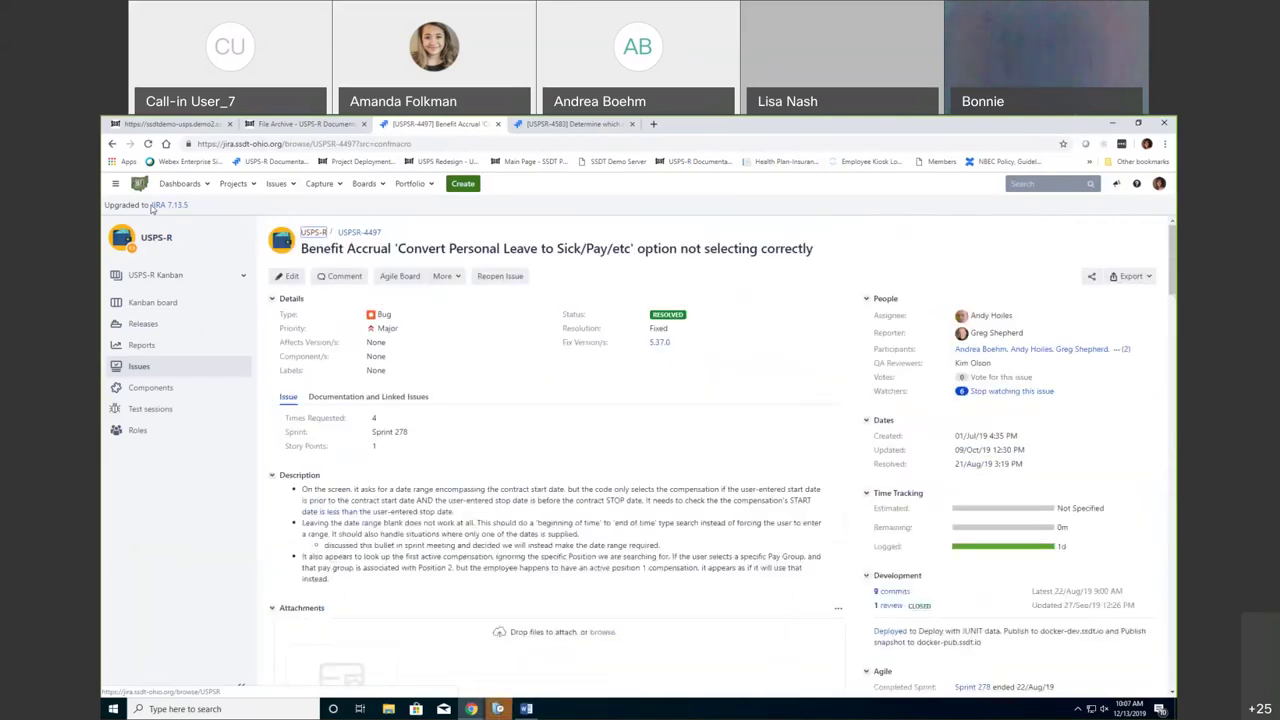
left_click(413, 203)
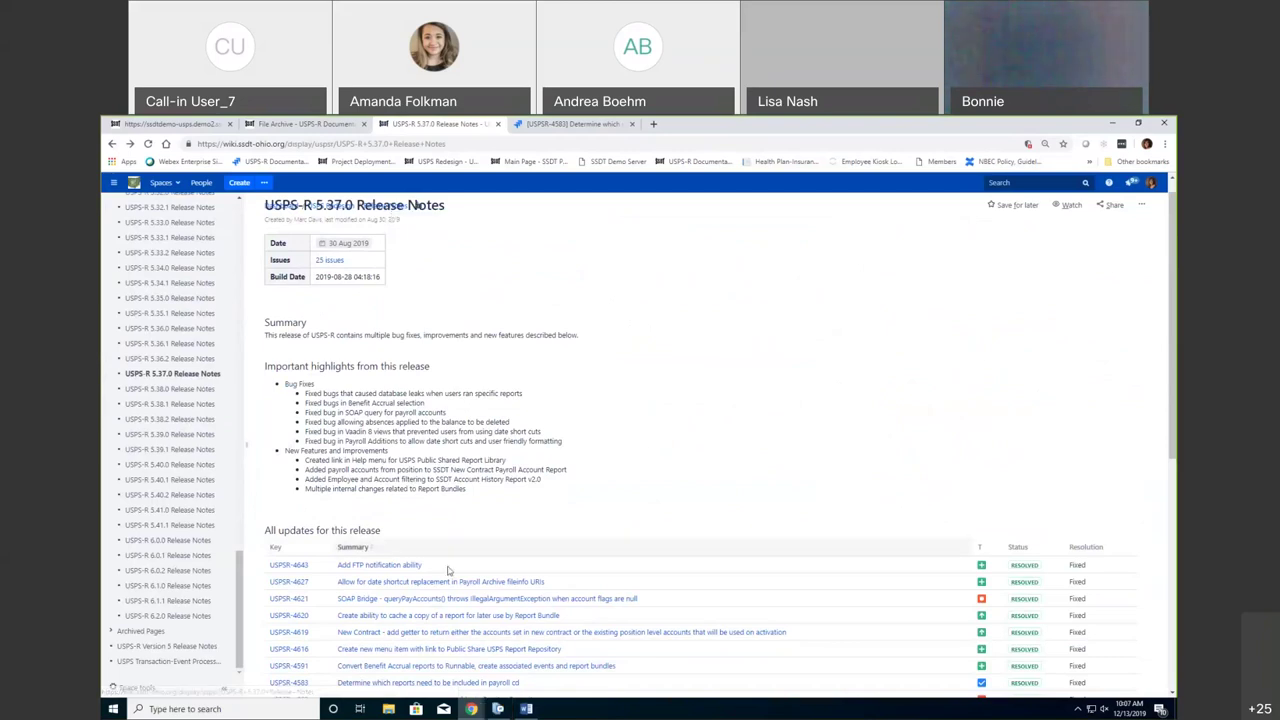
- Open the issue on sorting the SSDT check STRS advance report by name, read its description and test notes, and return to the release notes
left_click(331, 549)
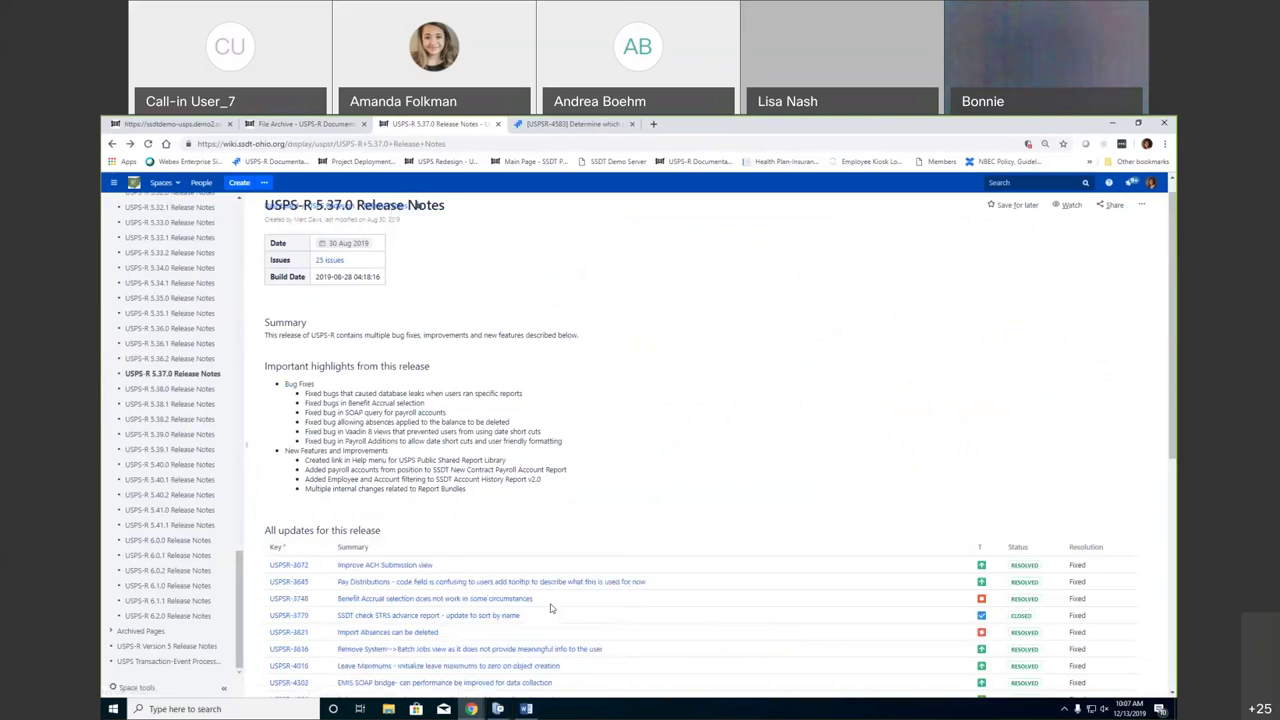
left_click(440, 615)
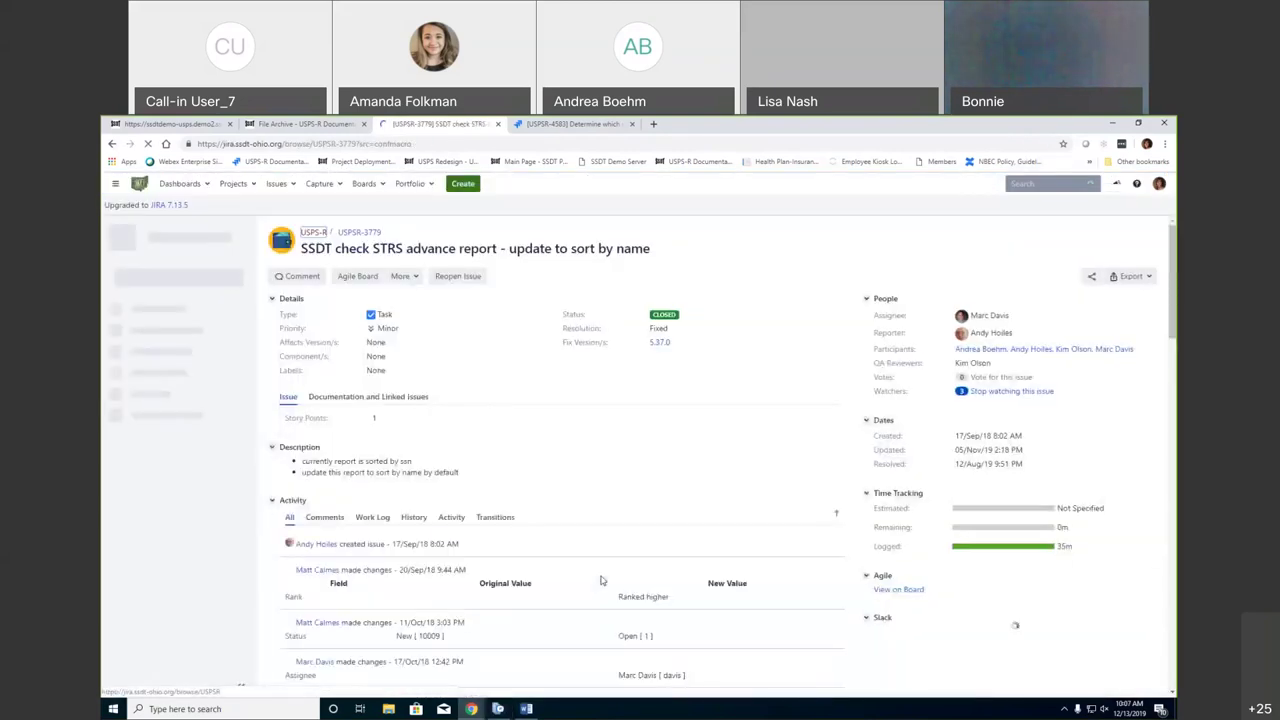
scroll(601, 580, "down", 1)
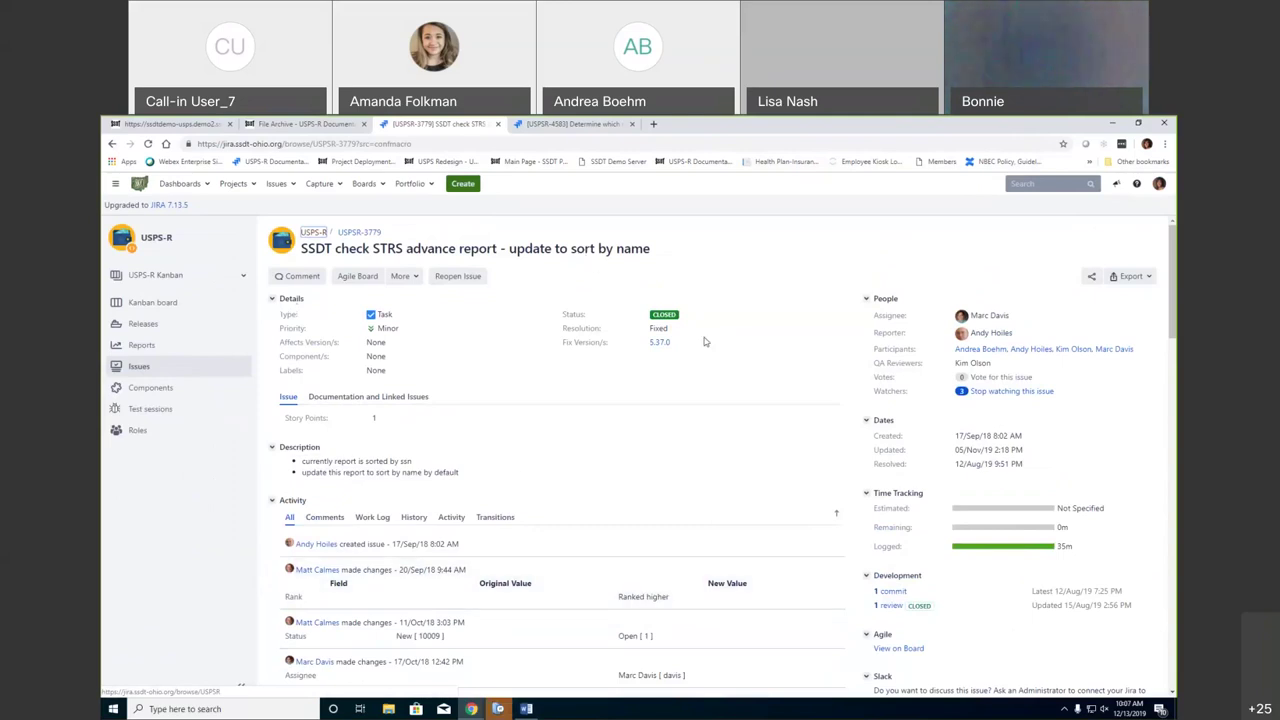
scroll(620, 527, "down", 4)
scroll(620, 527, "down", 5)
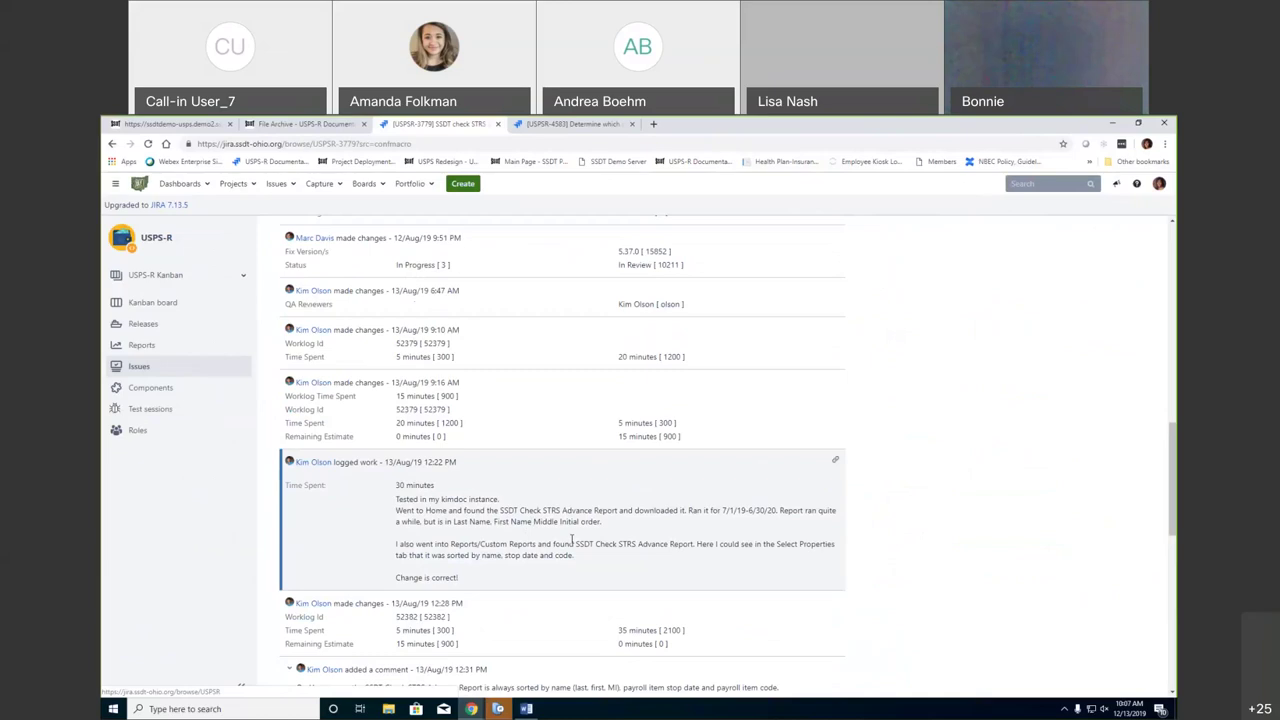
scroll(632, 562, "down", 1)
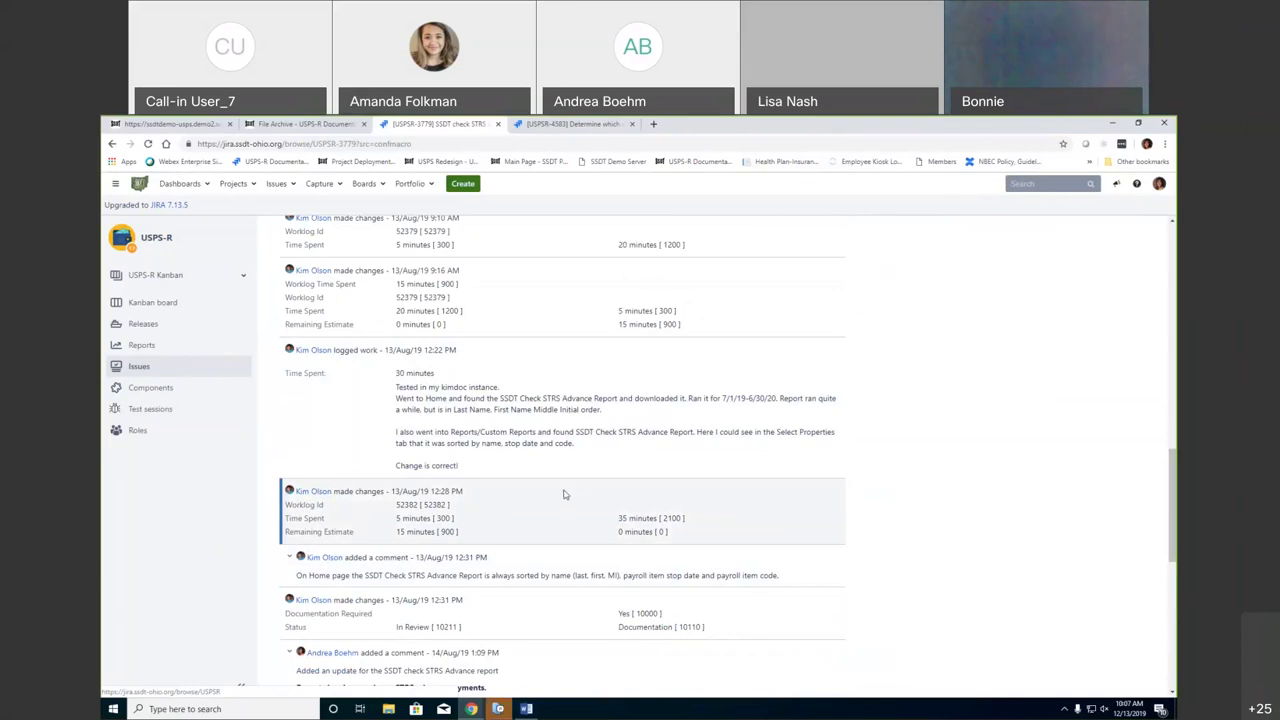
scroll(563, 494, "up", 10)
left_click(113, 144)
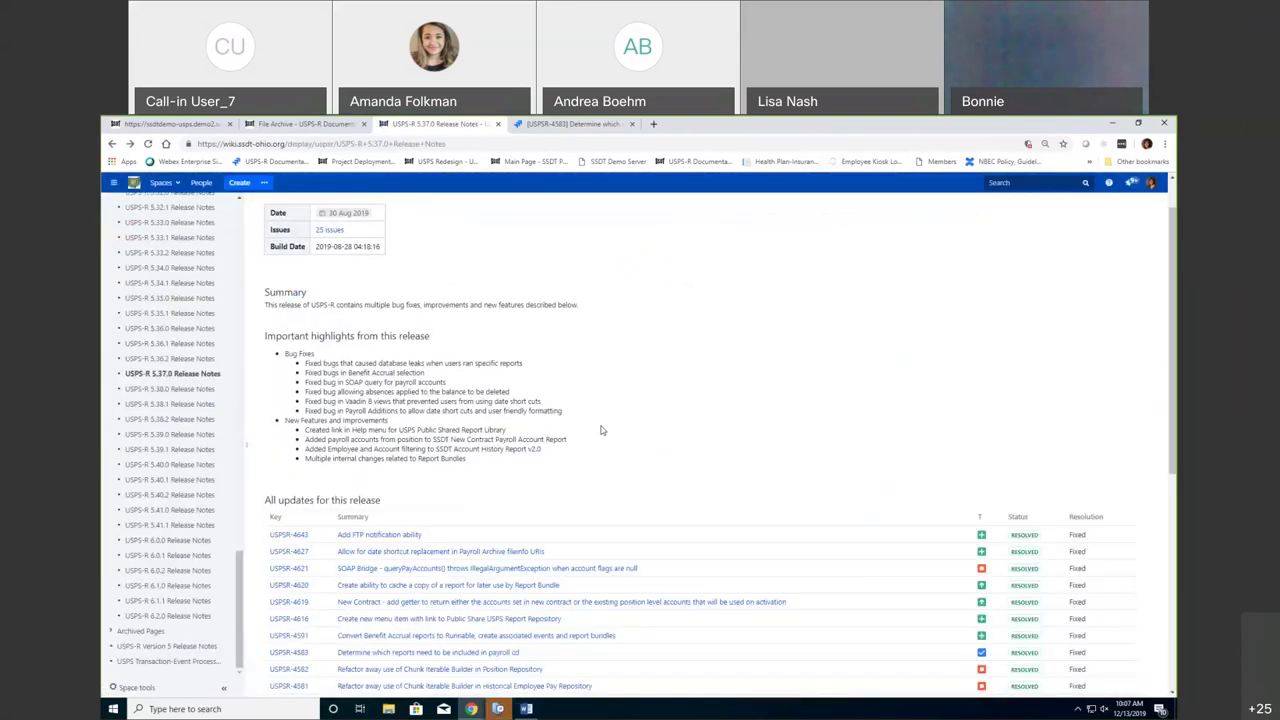
- Review the USPS-R 5.37.0 updates sorted by key and open the issue on import absences being deleted
scroll(447, 582, "down", 1)
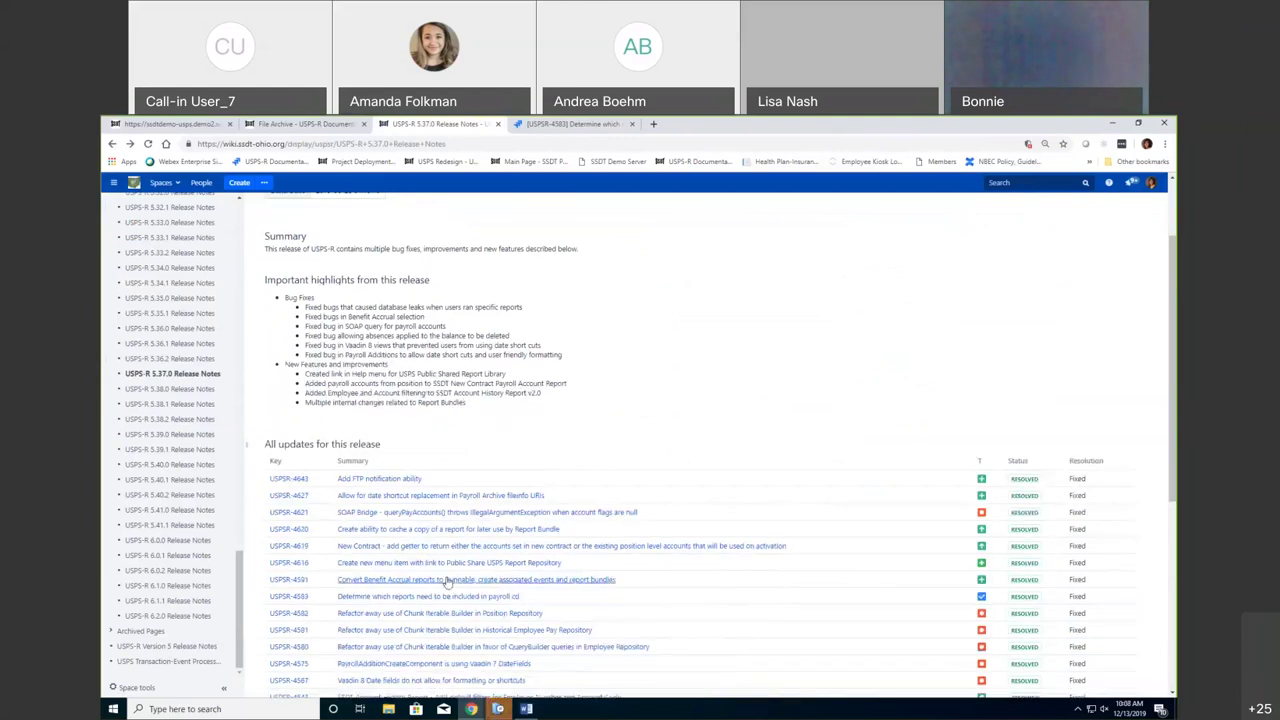
scroll(447, 582, "down", 2)
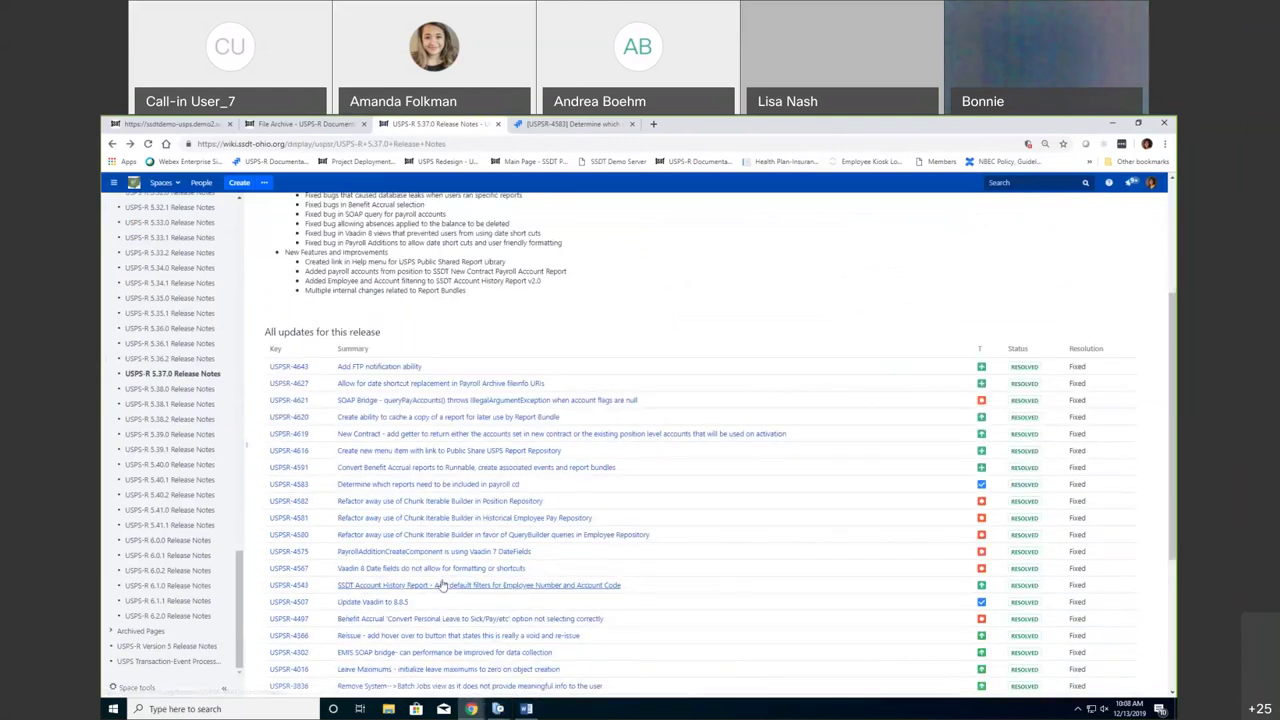
scroll(443, 585, "down", 2)
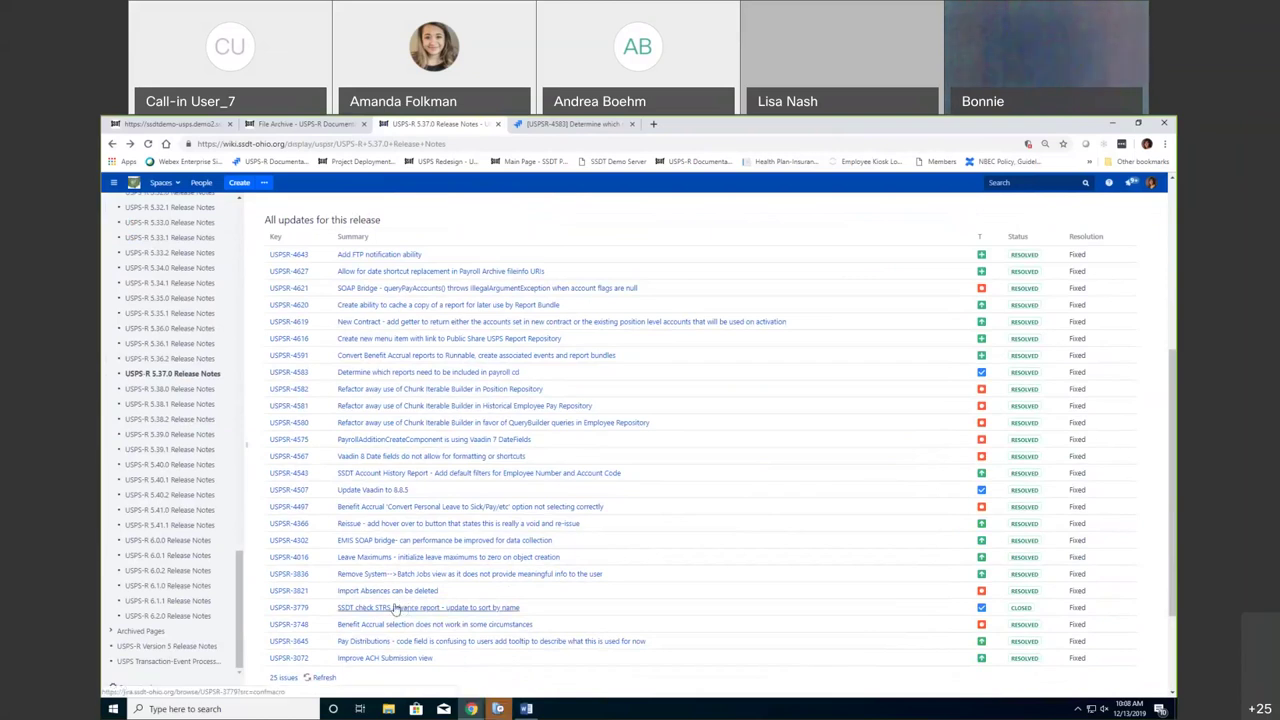
scroll(370, 557, "up", 3)
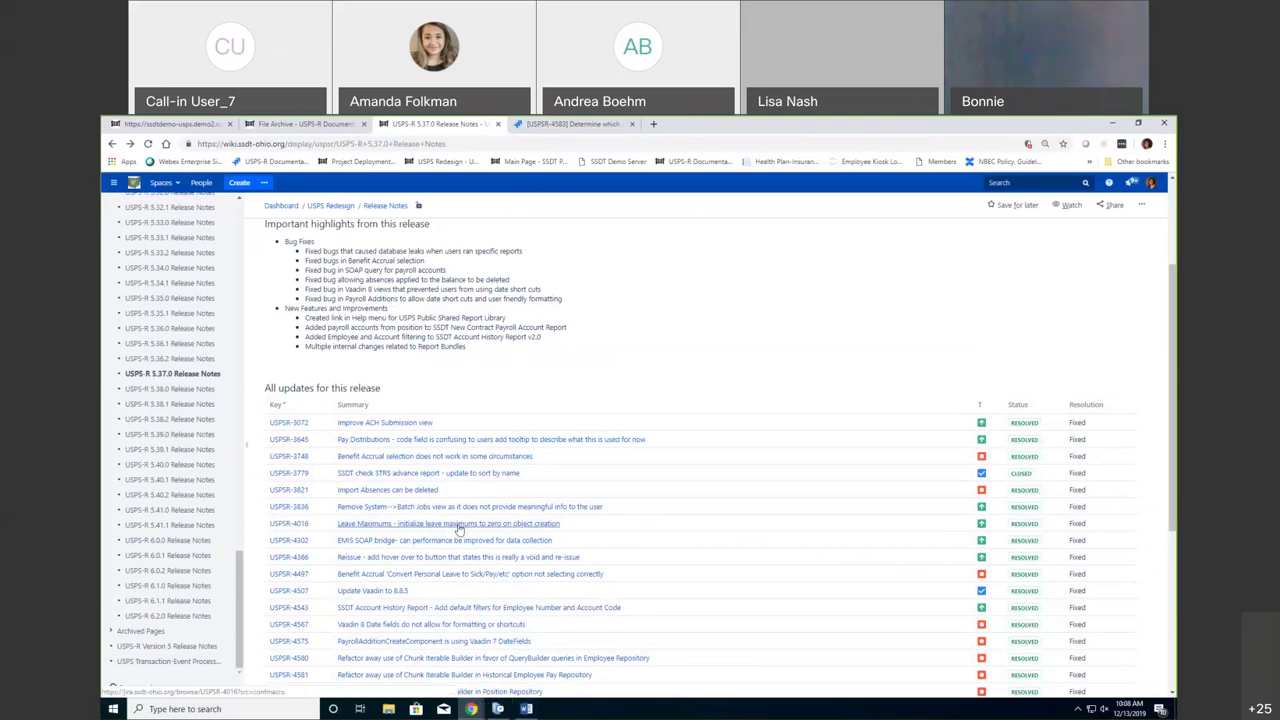
left_click(371, 490)
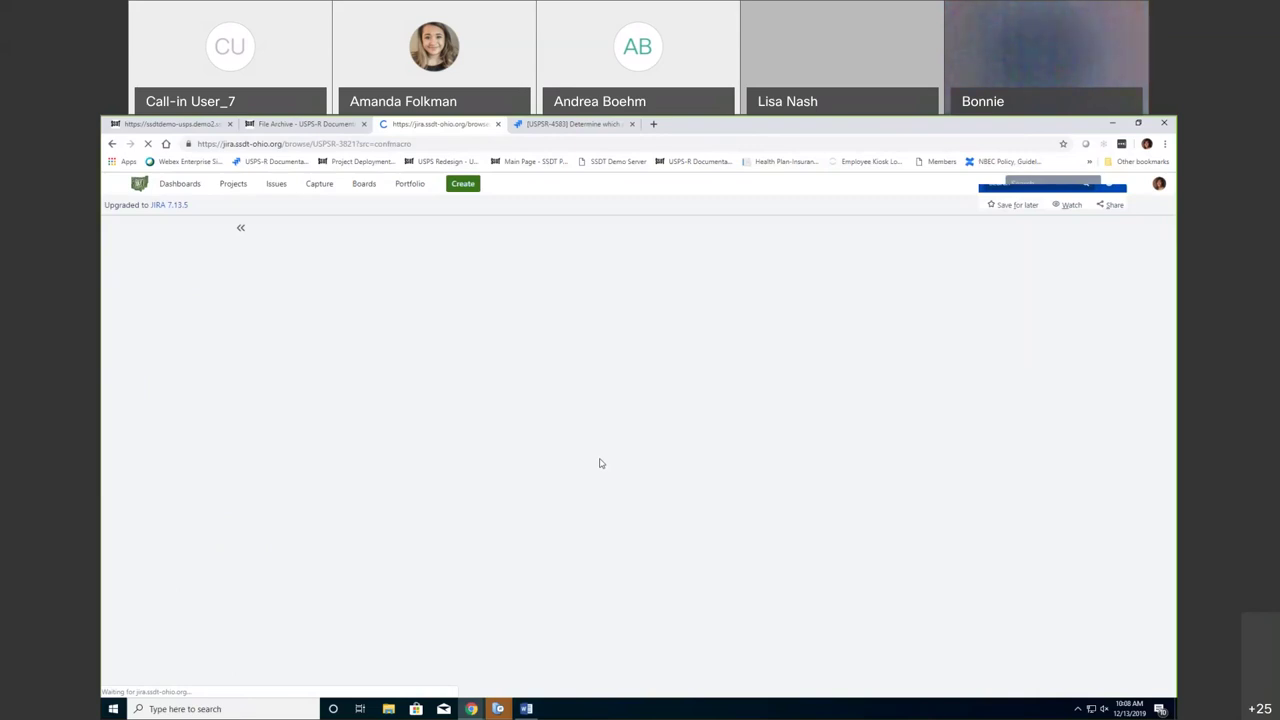
- Leave the issue and review the USPS-R 5.38.0, 5.38.1 and 5.38.2 release notes in turn
key("alt+Left")
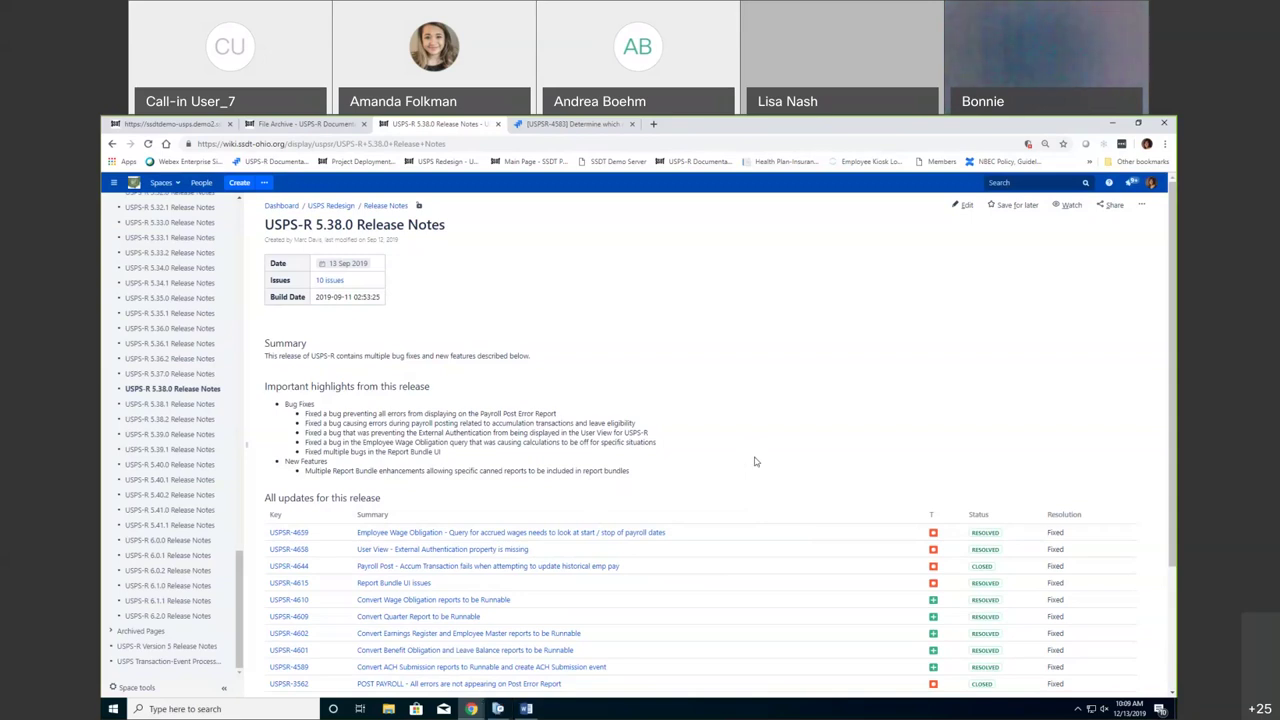
scroll(754, 462, "down", 1)
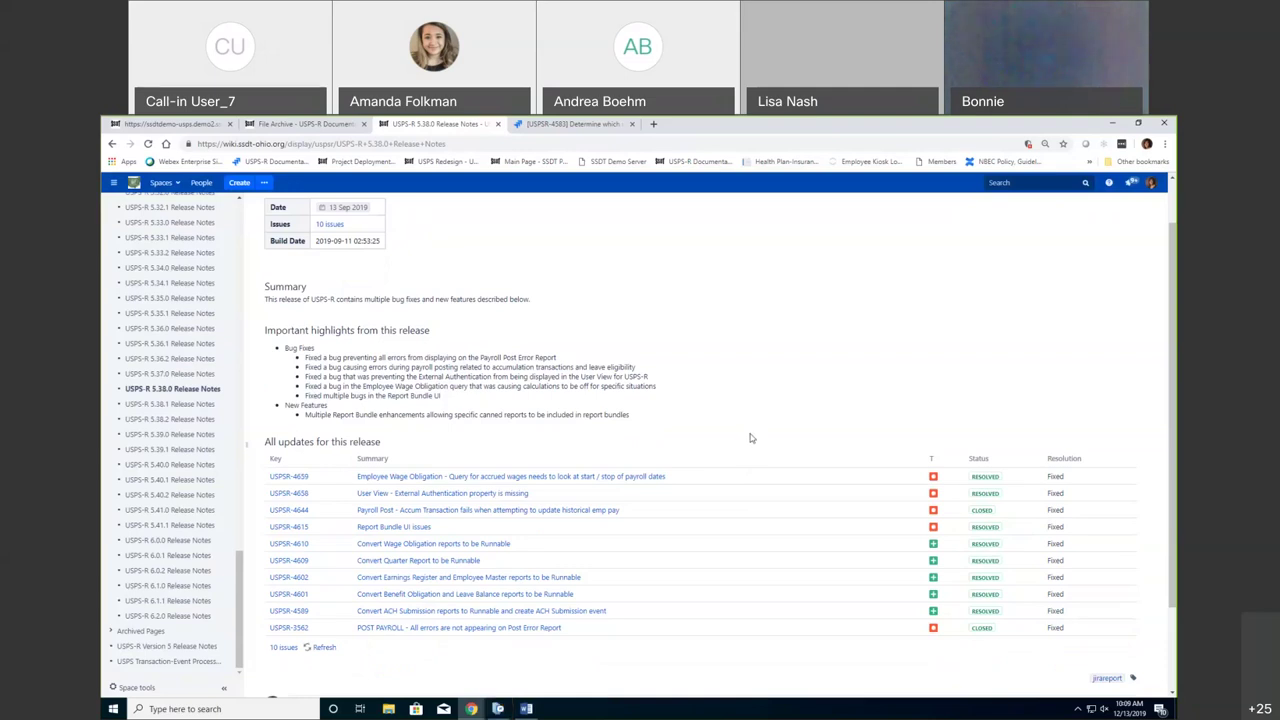
left_click(178, 405)
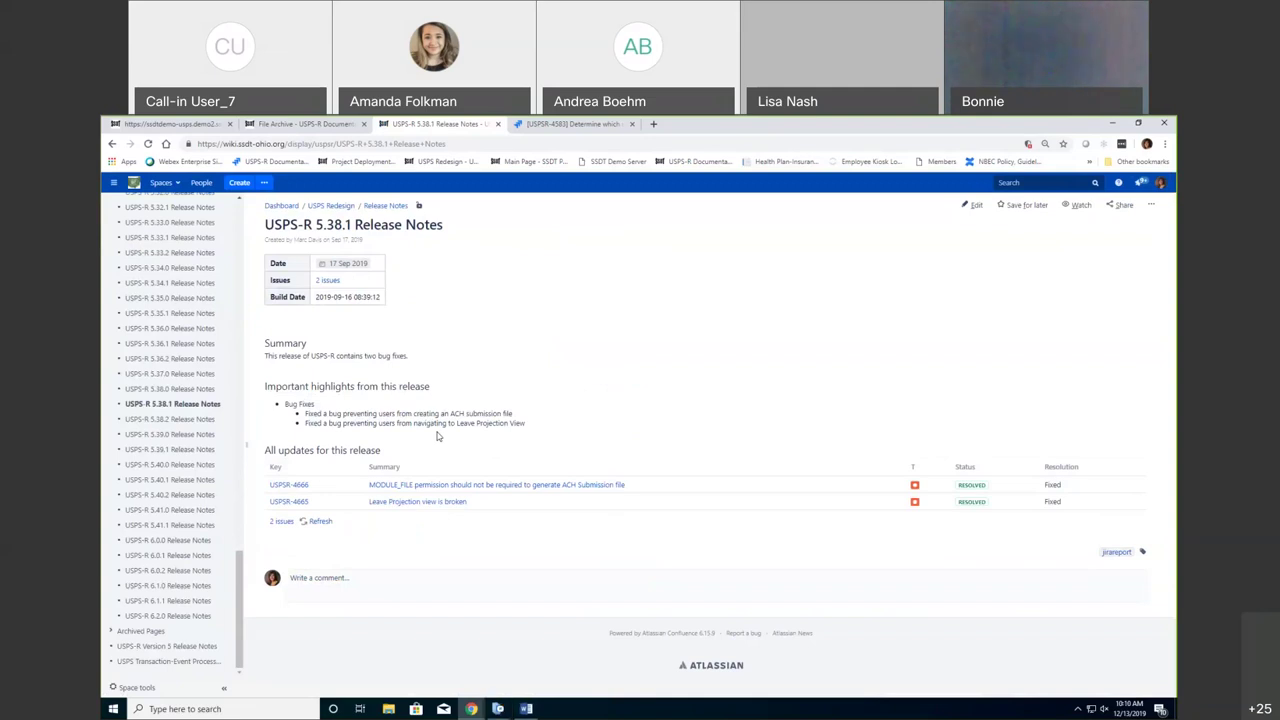
left_click(165, 419)
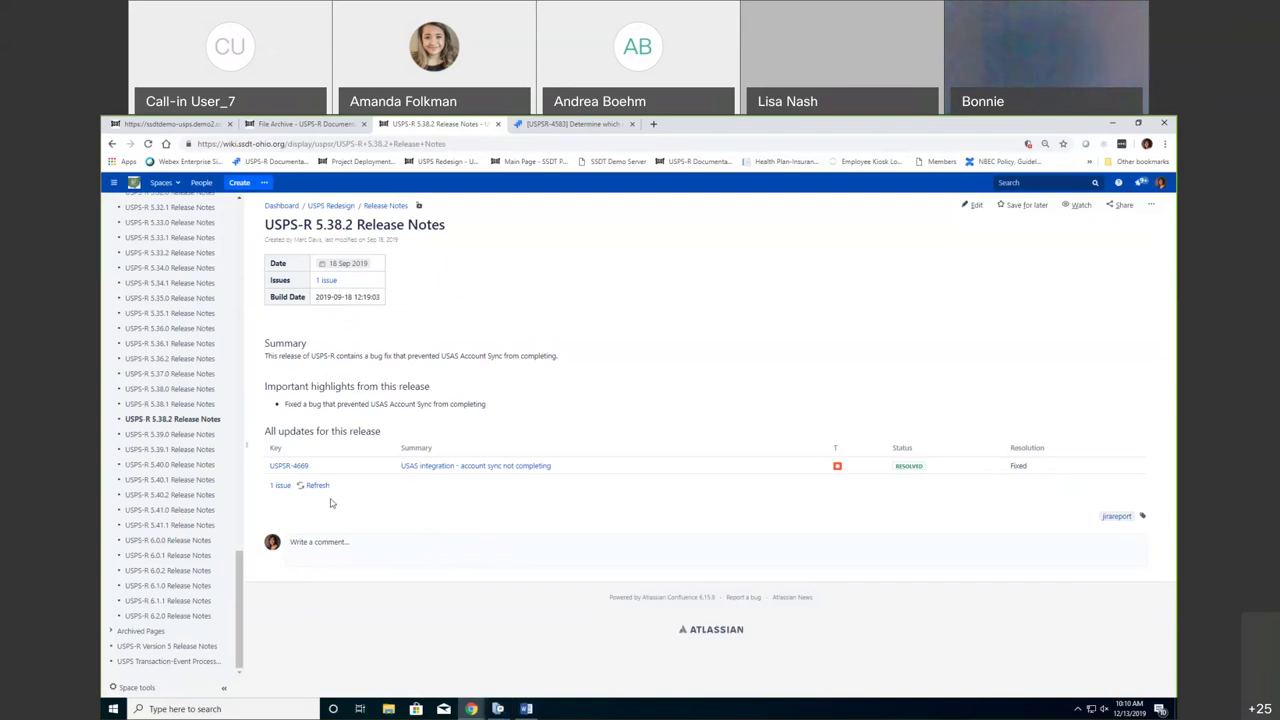
- Open the USPS-R 5.39.0 release notes and review the bug fixes, new features and updates table
left_click(195, 437)
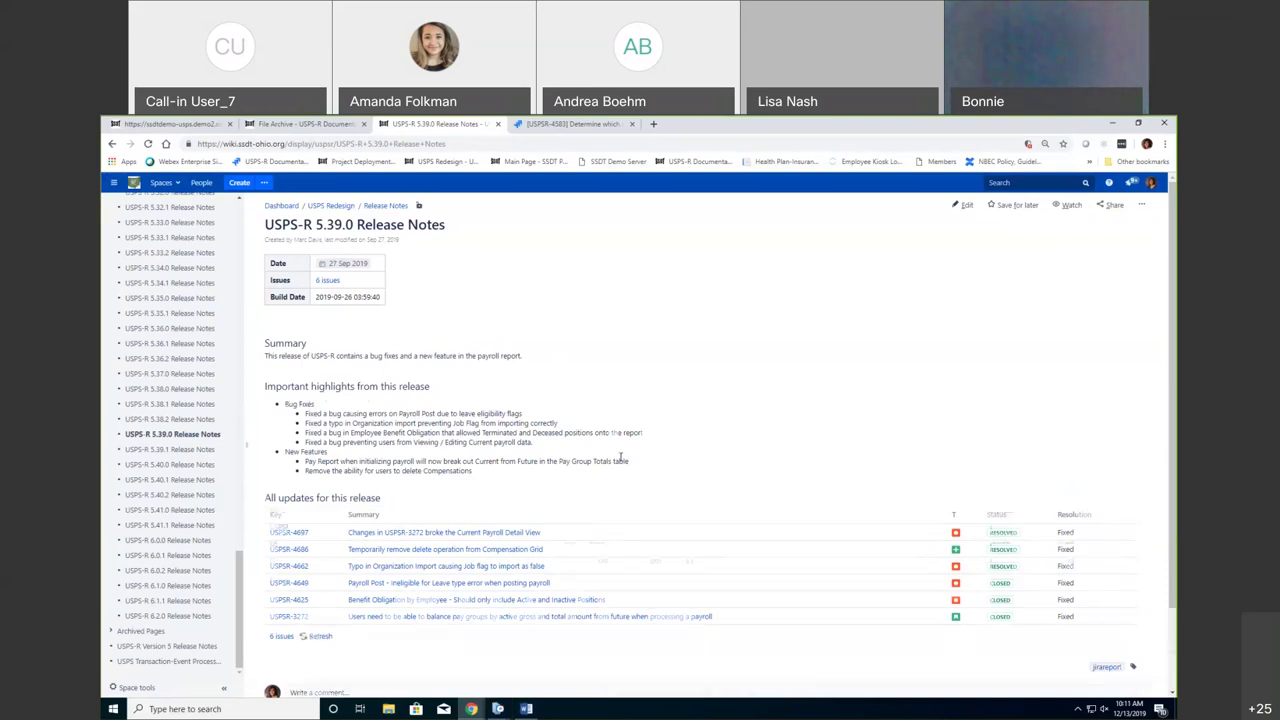
scroll(620, 457, "down", 1)
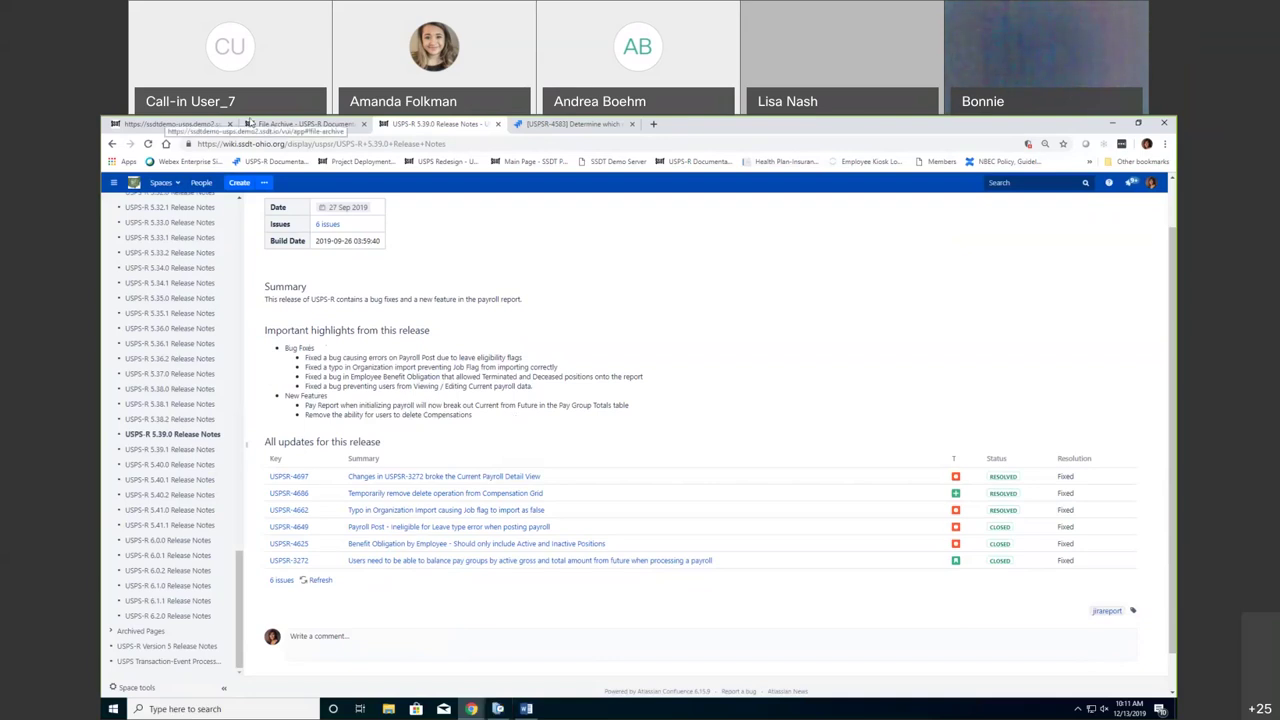
- Open the Payroll Processing page of the USPS-R documentation and examine the pay report's Report Summary with its Pay Group Totals
left_click(175, 124)
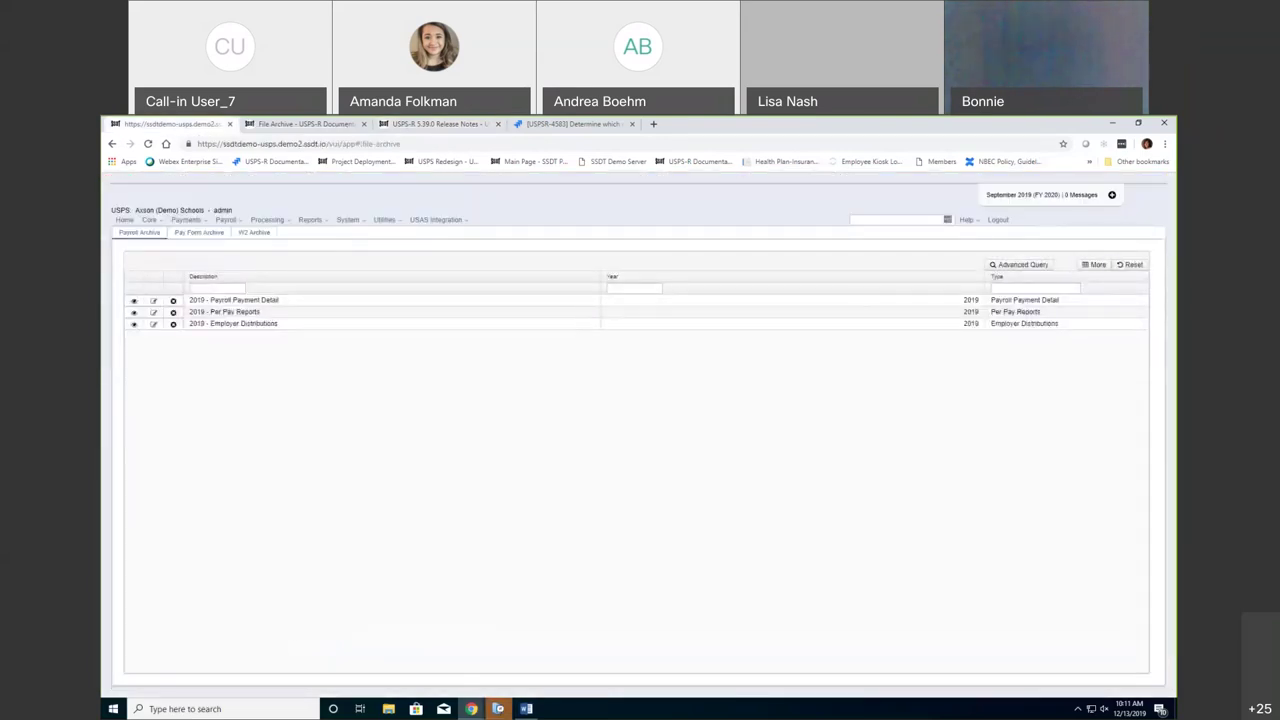
left_click(300, 124)
left_click(124, 363)
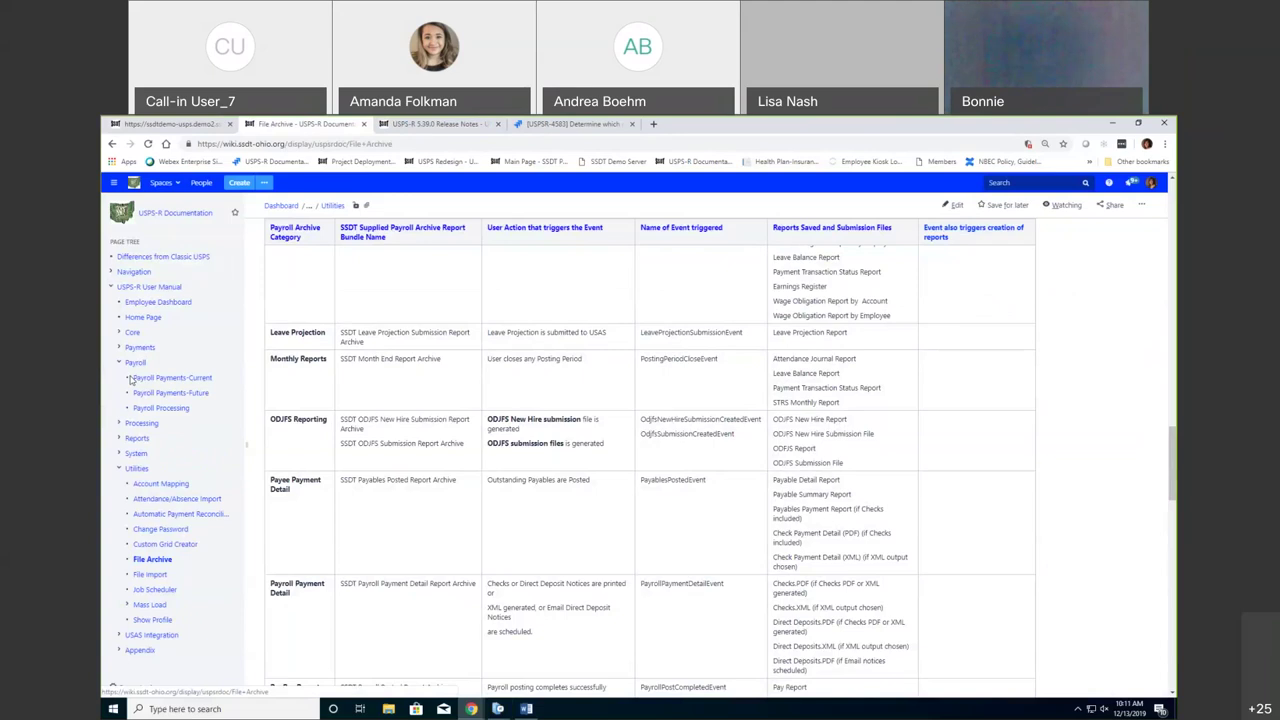
left_click(145, 408)
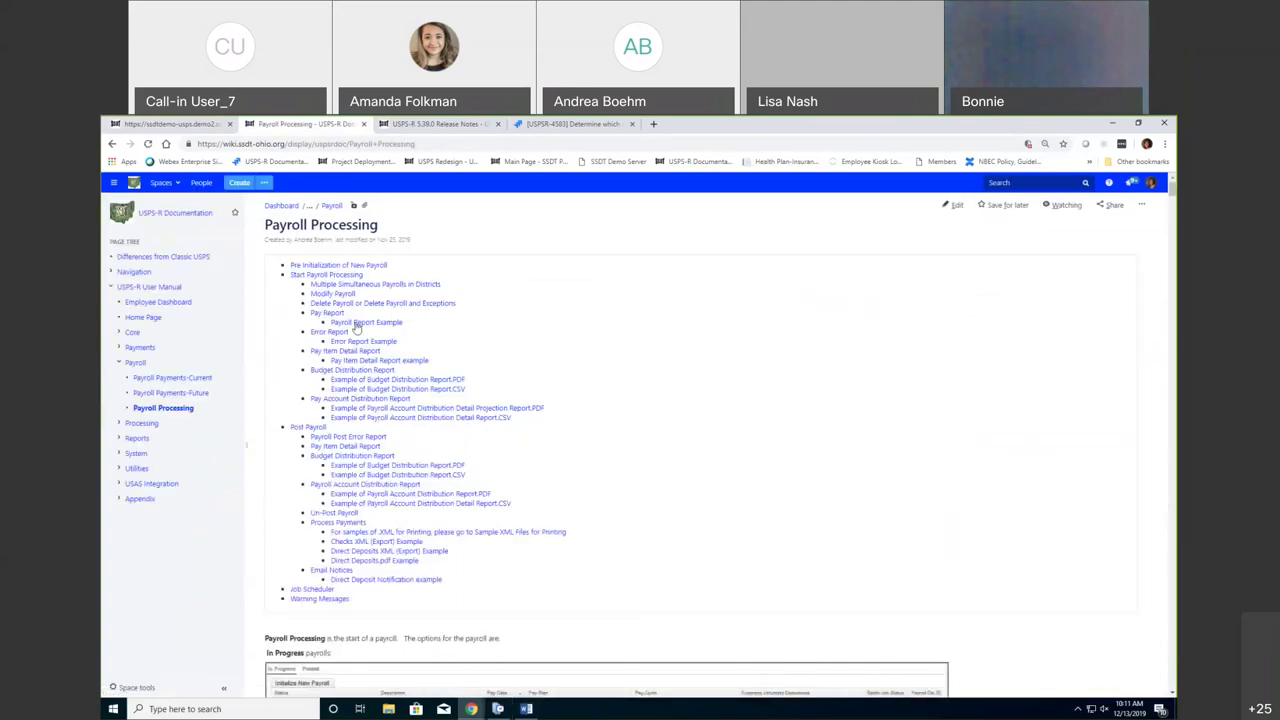
left_click(338, 321)
middle_click(597, 536)
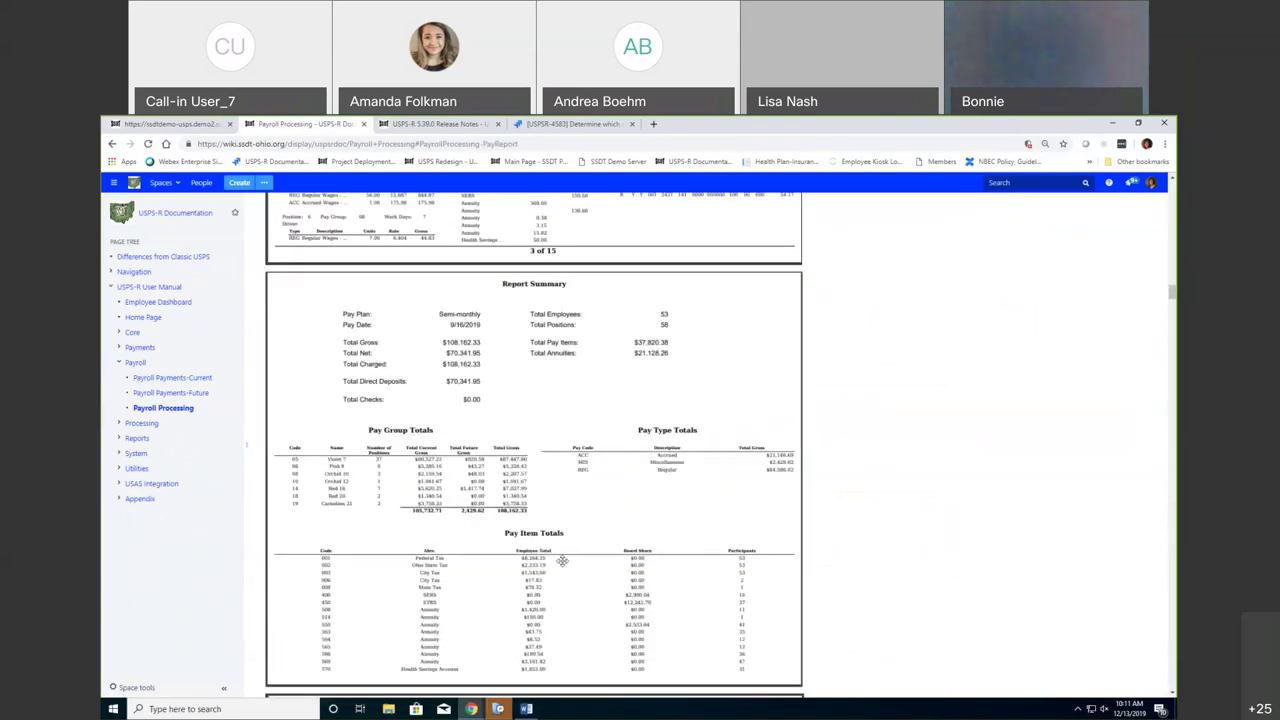
left_click(535, 558)
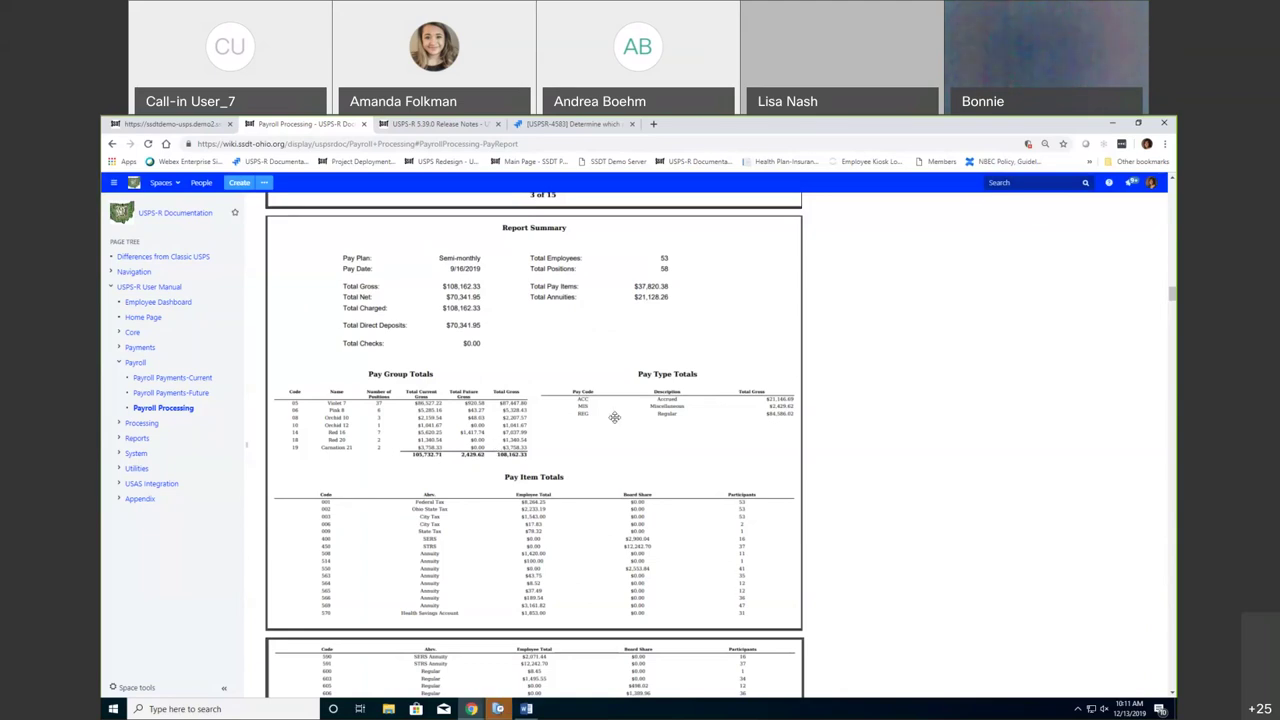
scroll(700, 450, "down", 2)
scroll(719, 437, "up", 2)
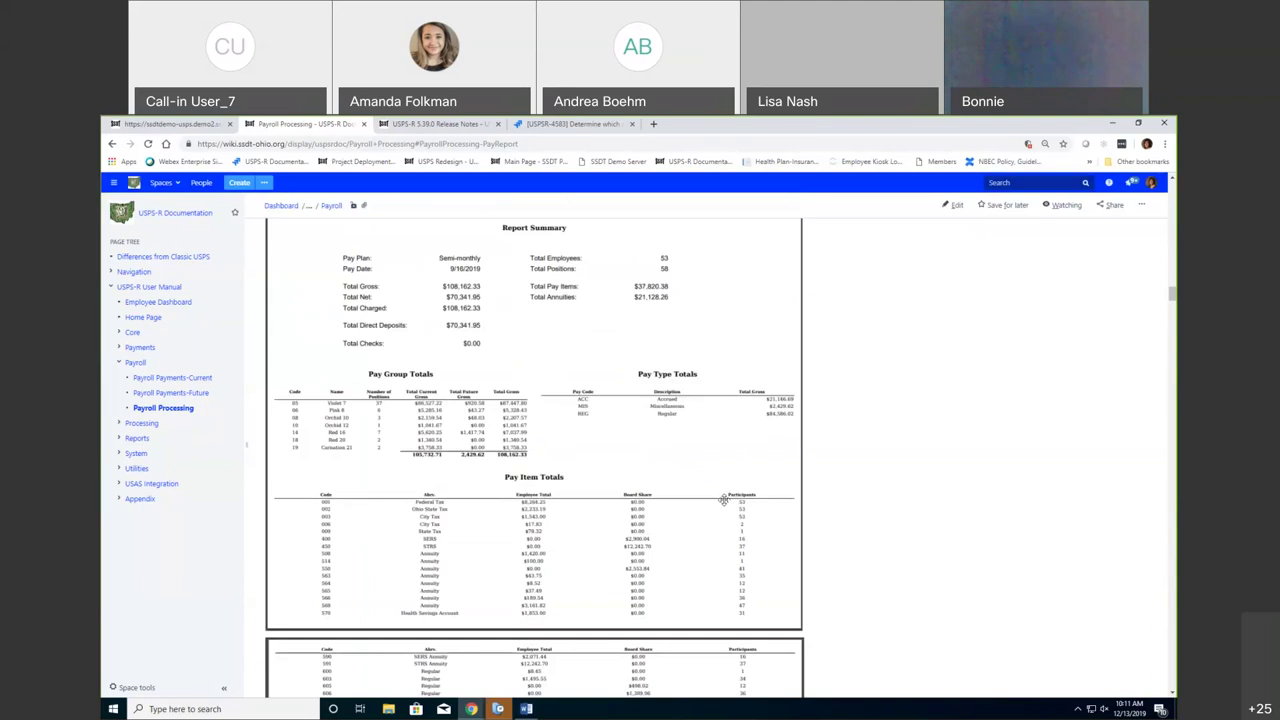
- Return to the USPS-R 5.39.0 release notes, then open and review the 5.39.1 release notes
left_click(532, 120)
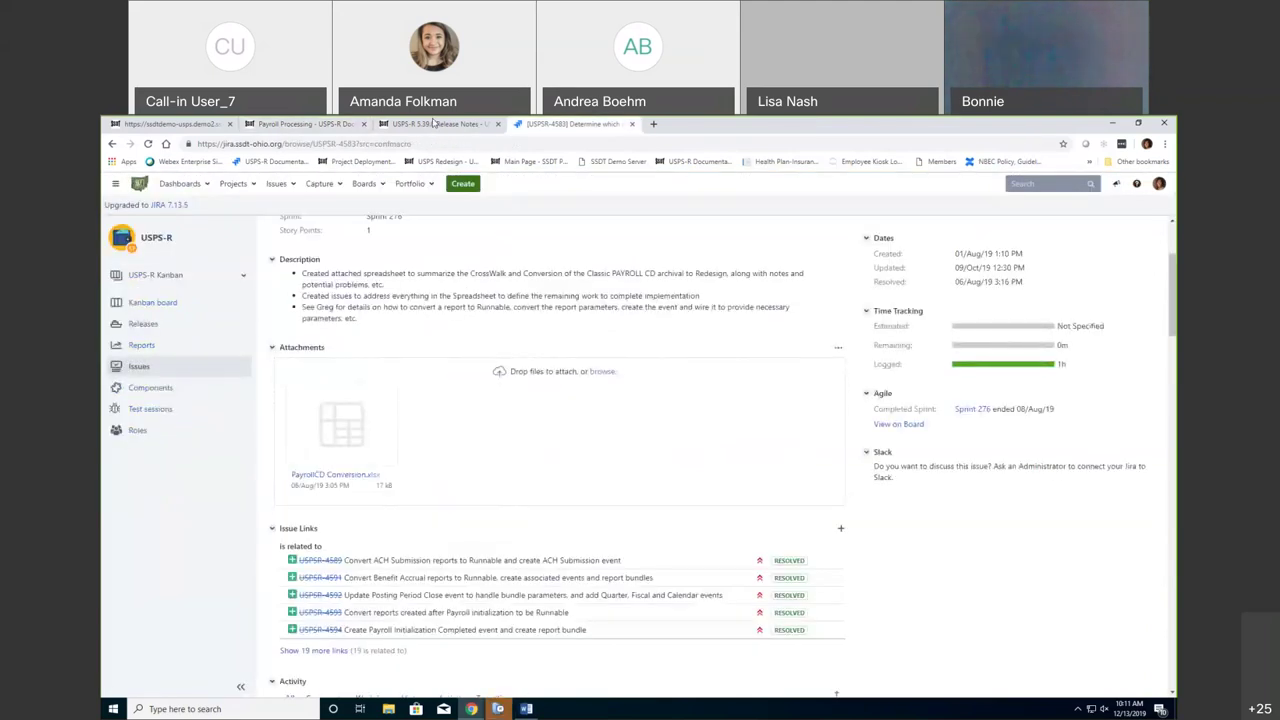
left_click(433, 122)
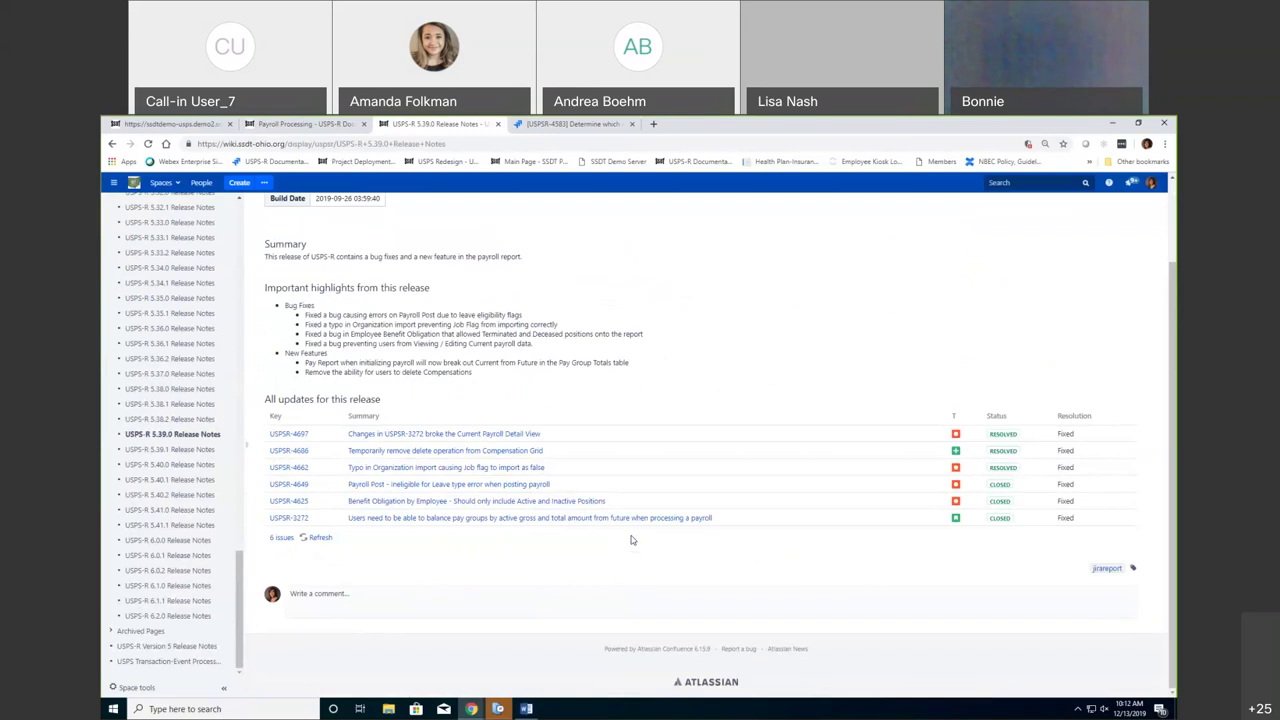
left_click(169, 449)
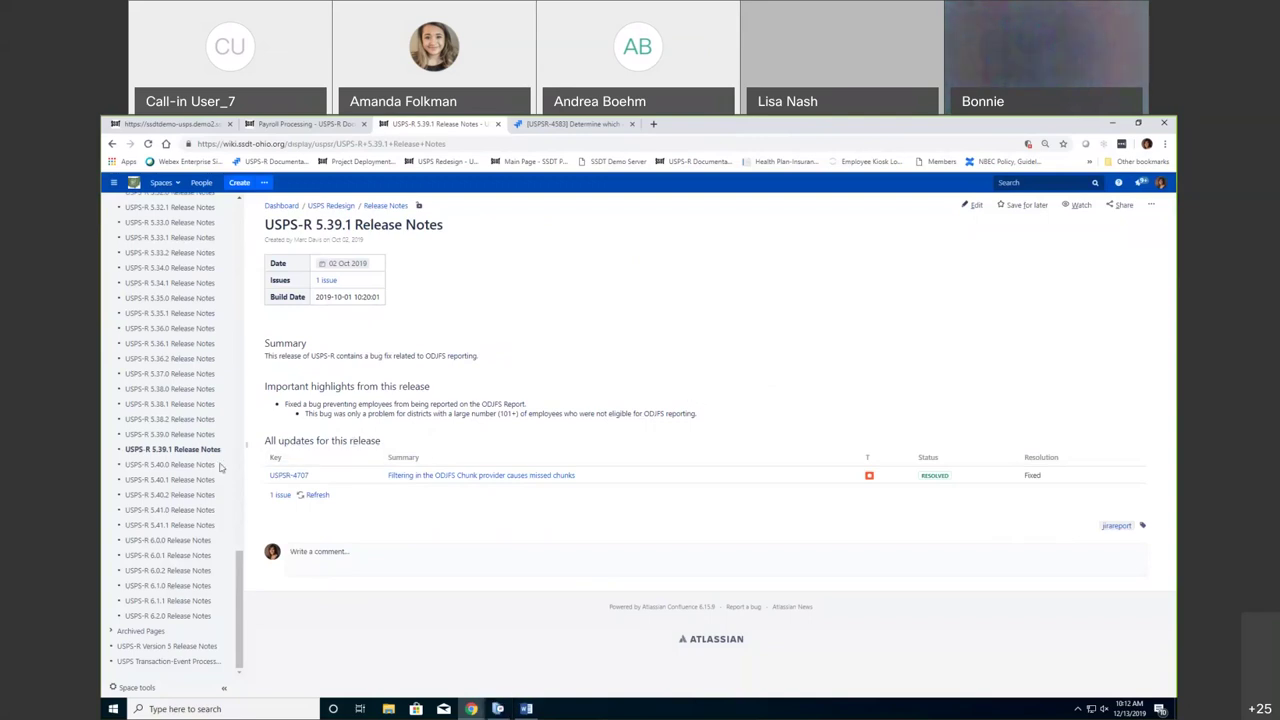
- Open the USPS-R 5.40.0 release notes and review the bug fixes, enhancements, new features and updates table
left_click(178, 470)
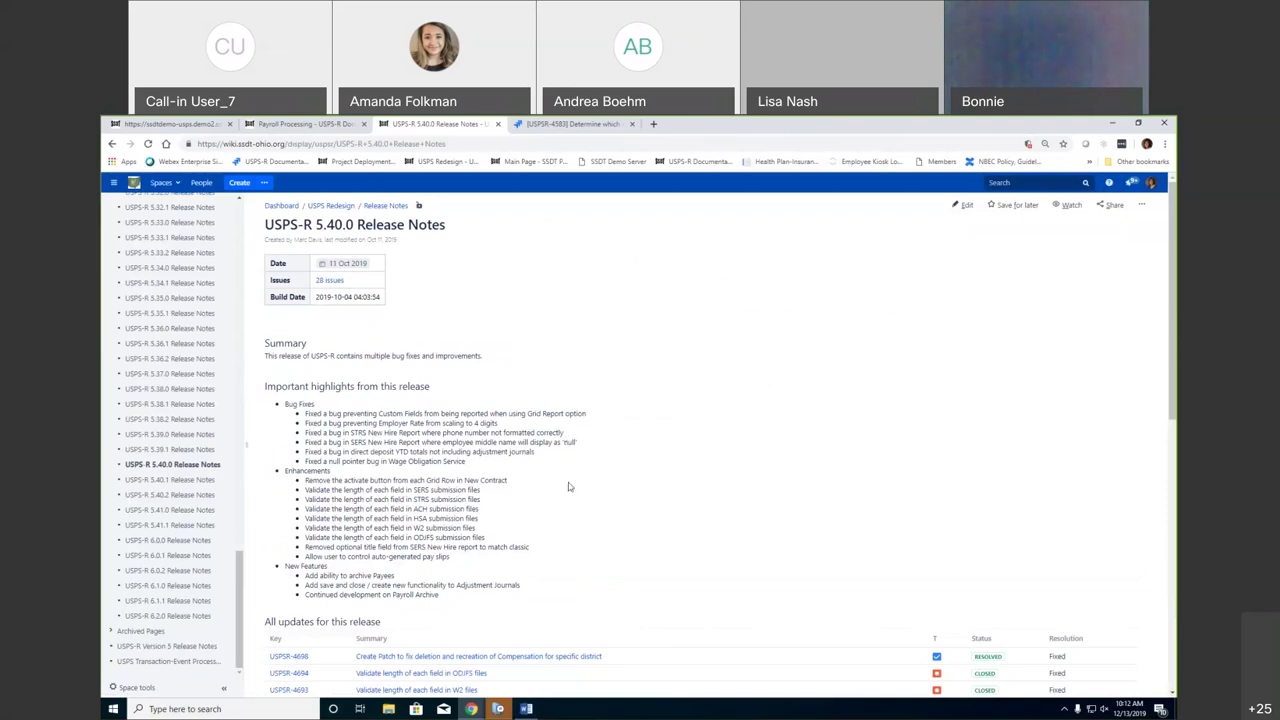
scroll(568, 487, "down", 1)
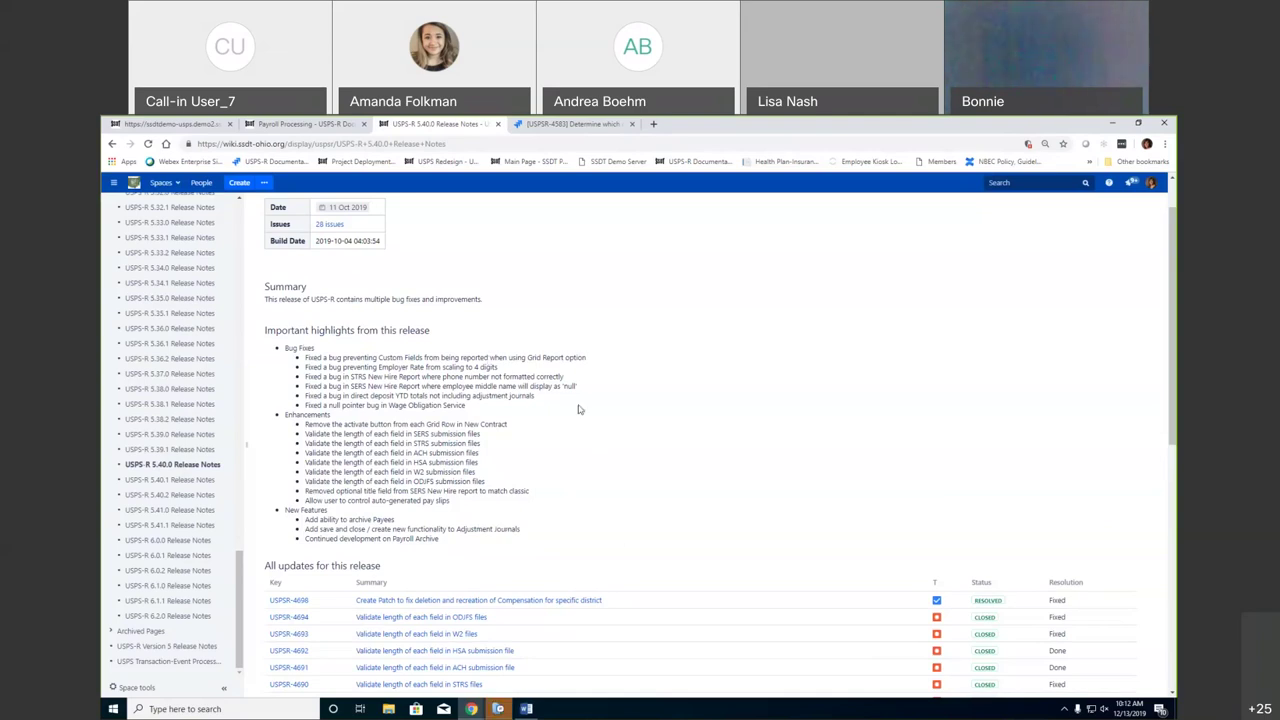
scroll(628, 505, "down", 1)
scroll(628, 505, "down", 2)
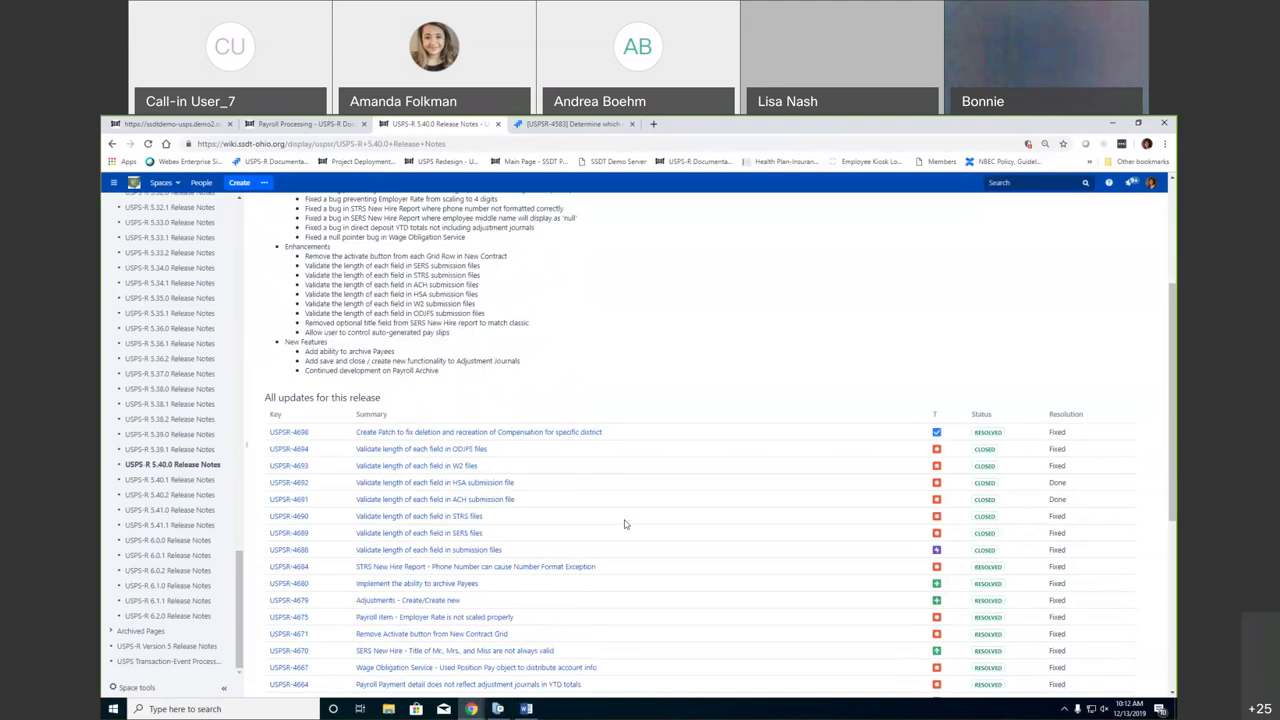
scroll(593, 576, "down", 1)
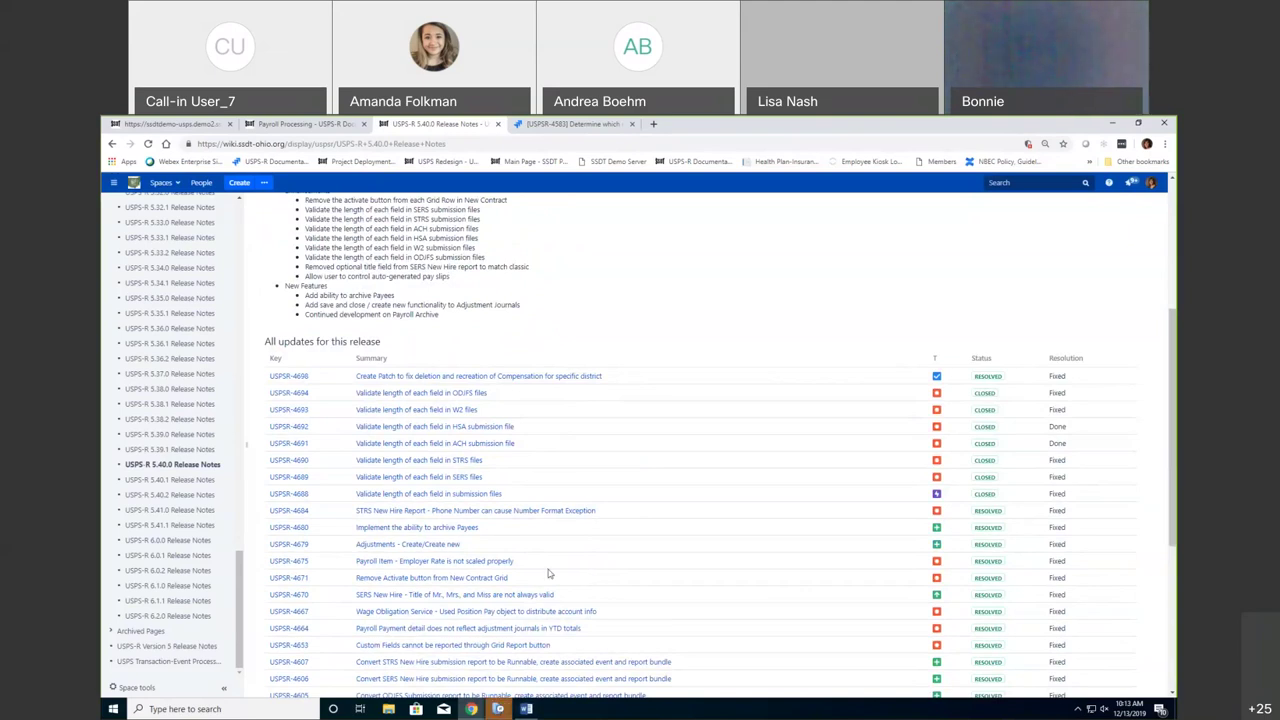
- Switch to the USPS demo site and view the archive option in the Employee grid, followed by the Payee grid
left_click(170, 123)
left_click(150, 219)
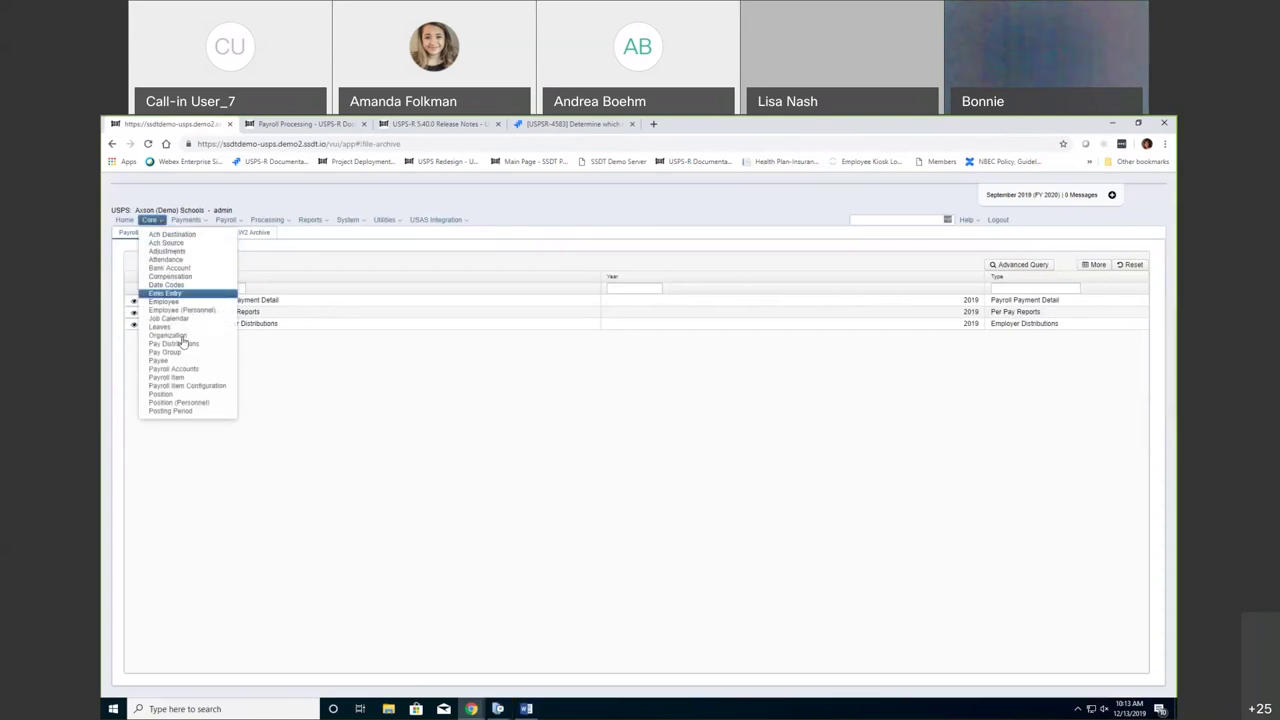
left_click(176, 303)
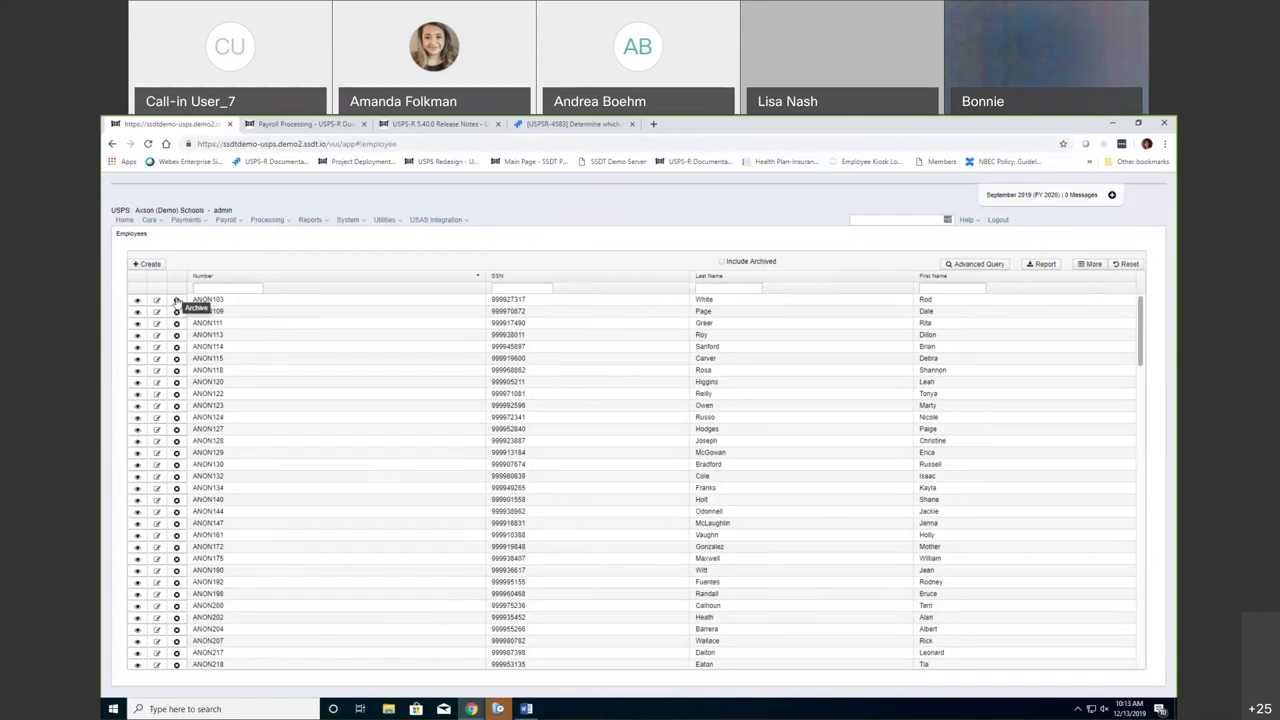
left_click(149, 219)
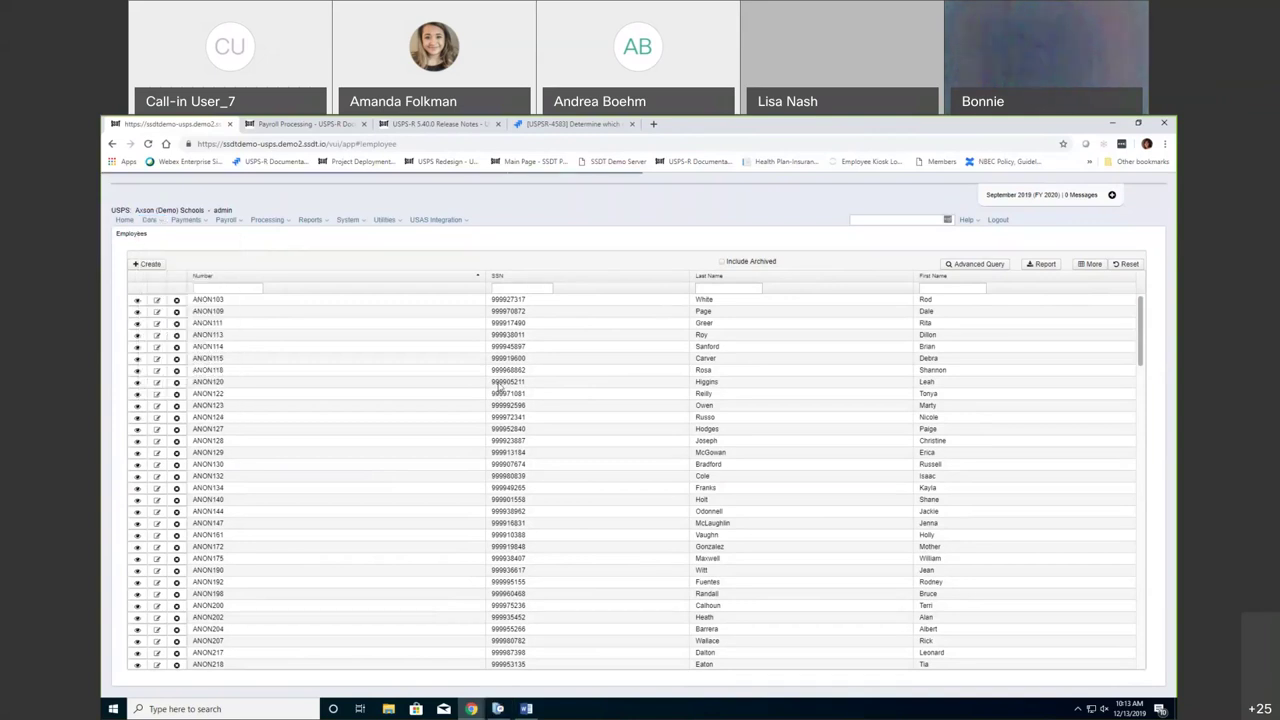
left_click_drag(498, 387, 504, 385)
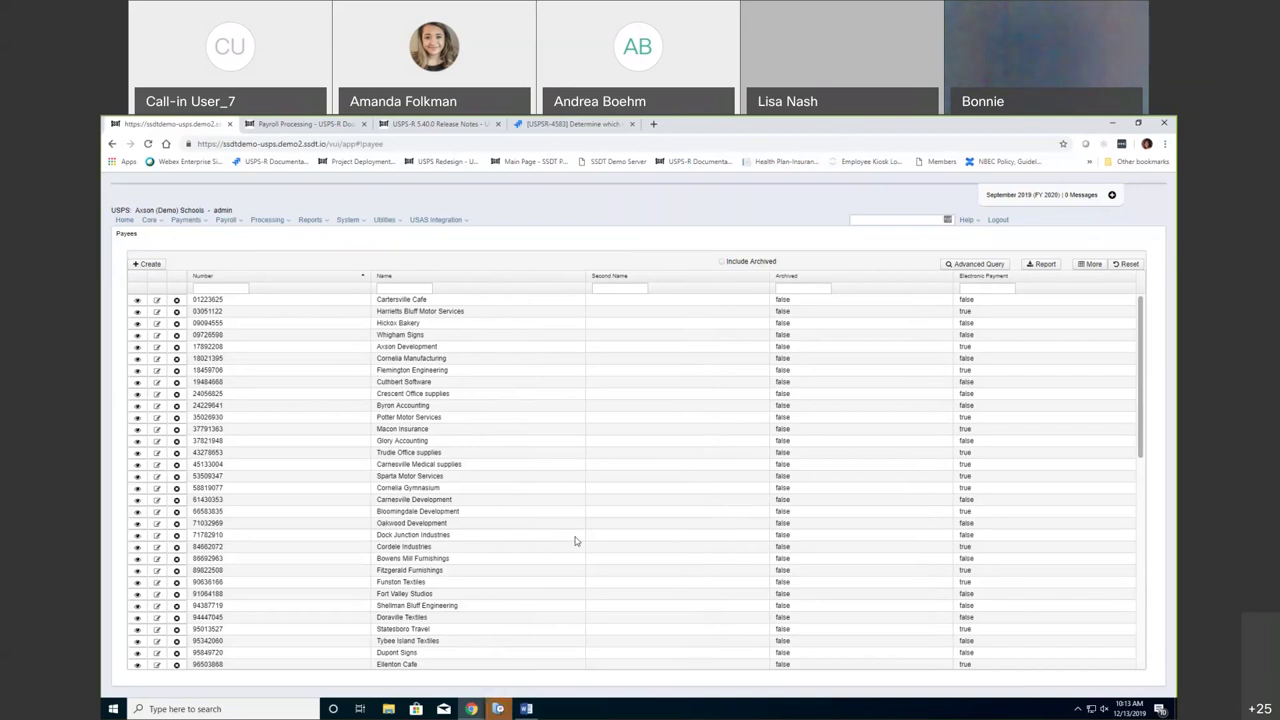
- Check the 5.40.0 updates on archiving payees, then return to the Payees grid and switch Include Archived on and back off
key("ctrl+3")
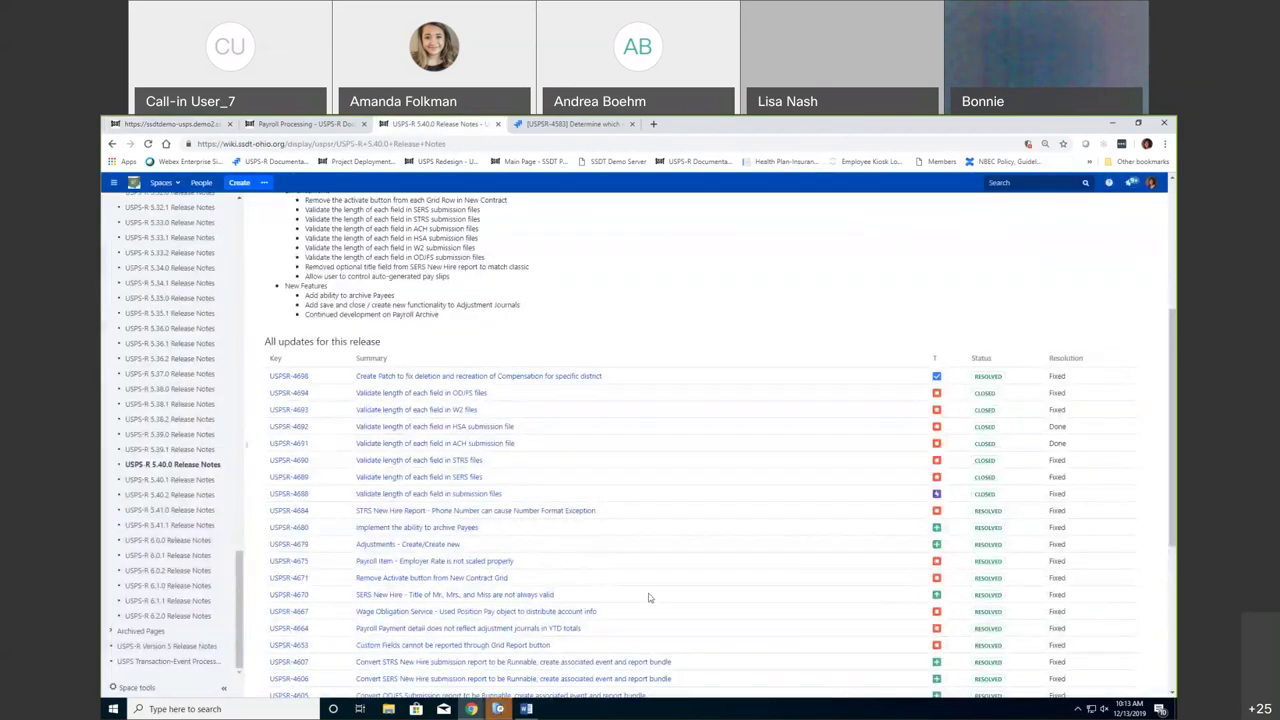
scroll(651, 600, "down", 1)
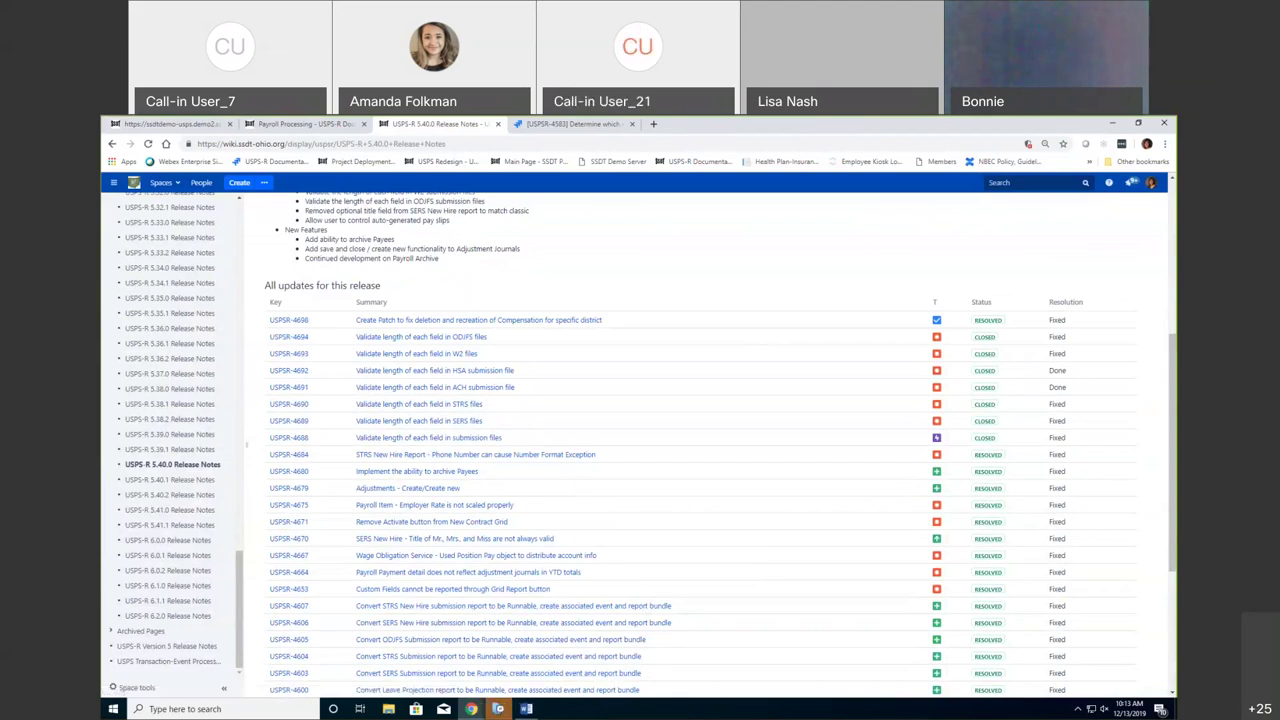
key("ctrl+Tab")
left_click(184, 121)
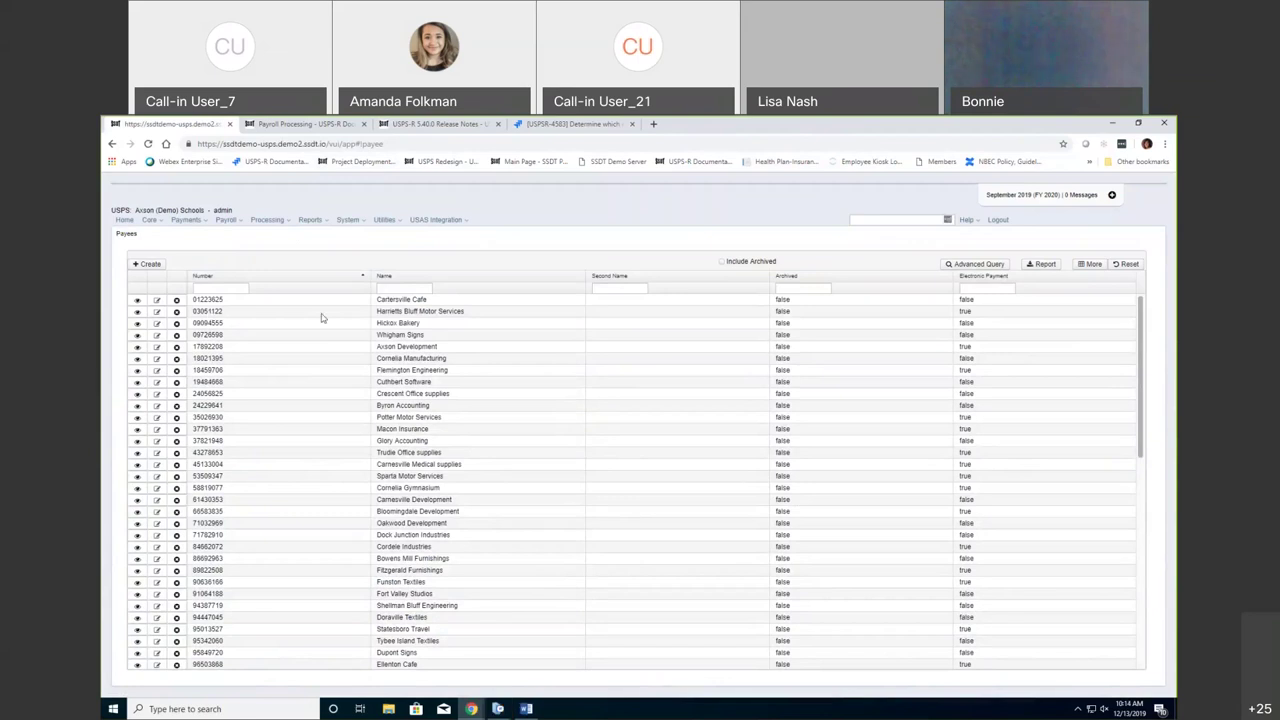
left_click(721, 263)
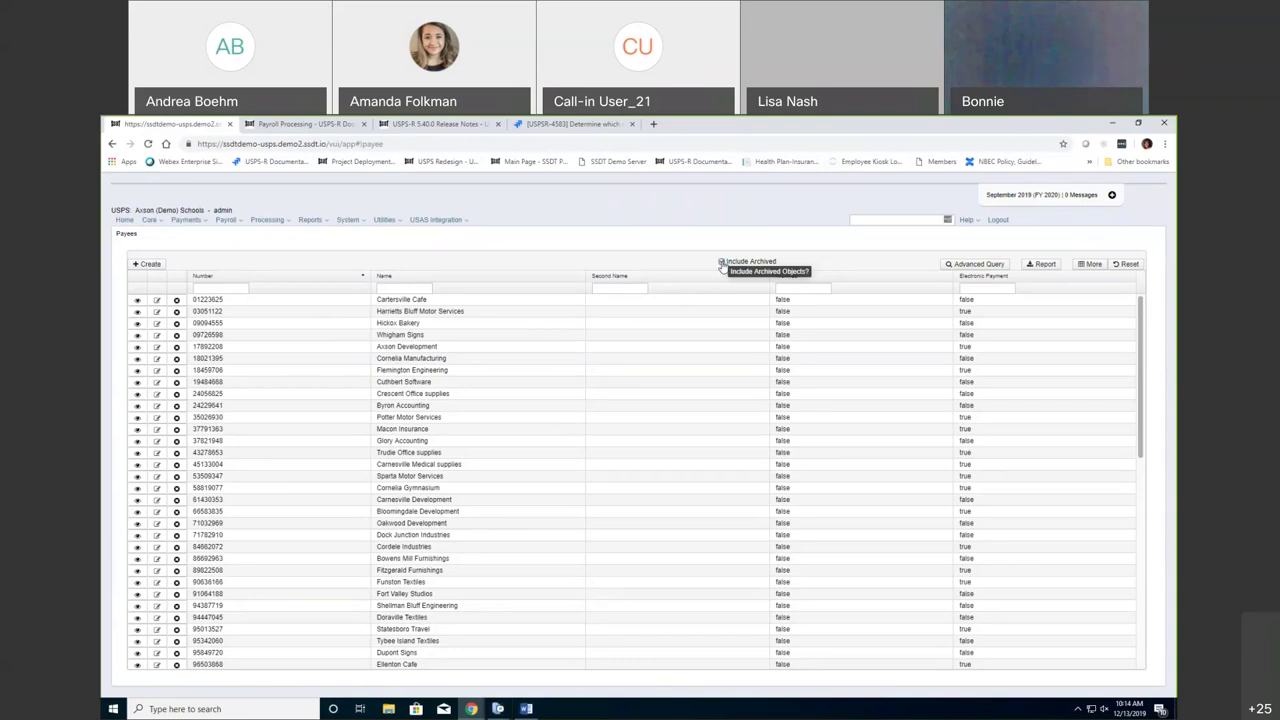
left_click(722, 263)
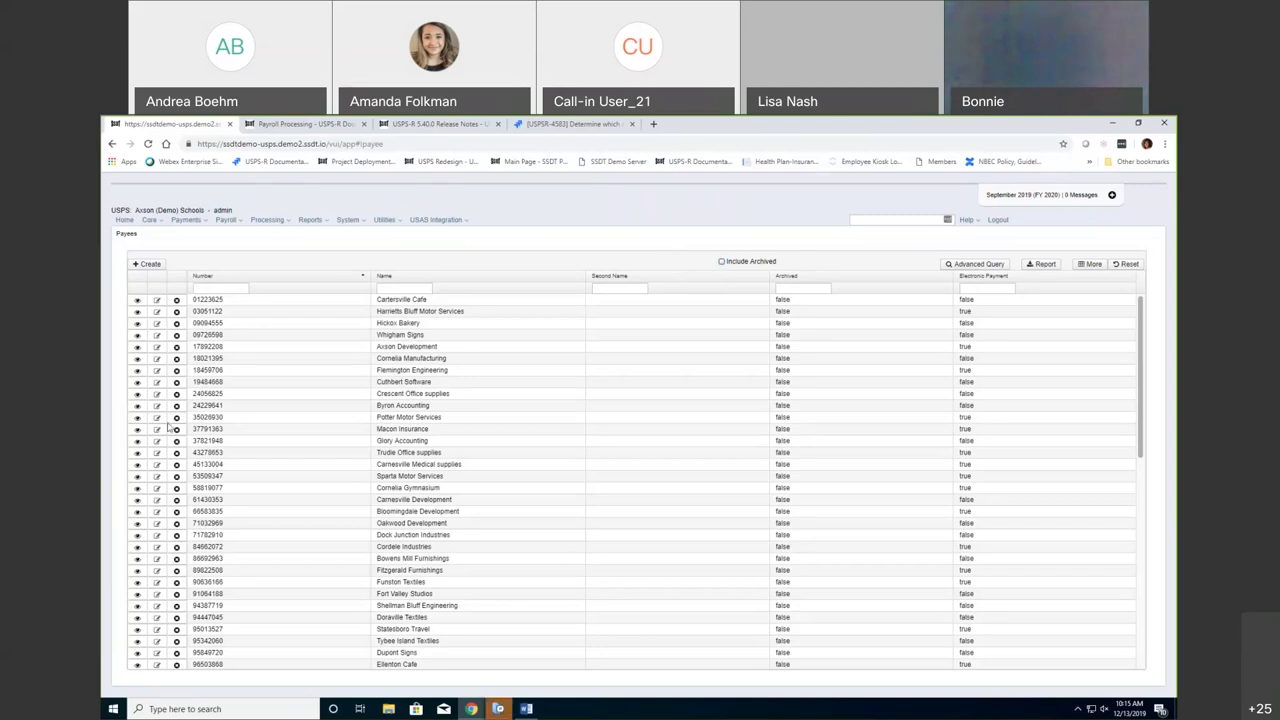
- Open the Compensation grid and view all compensations, followed by the contract compensations
left_click(149, 219)
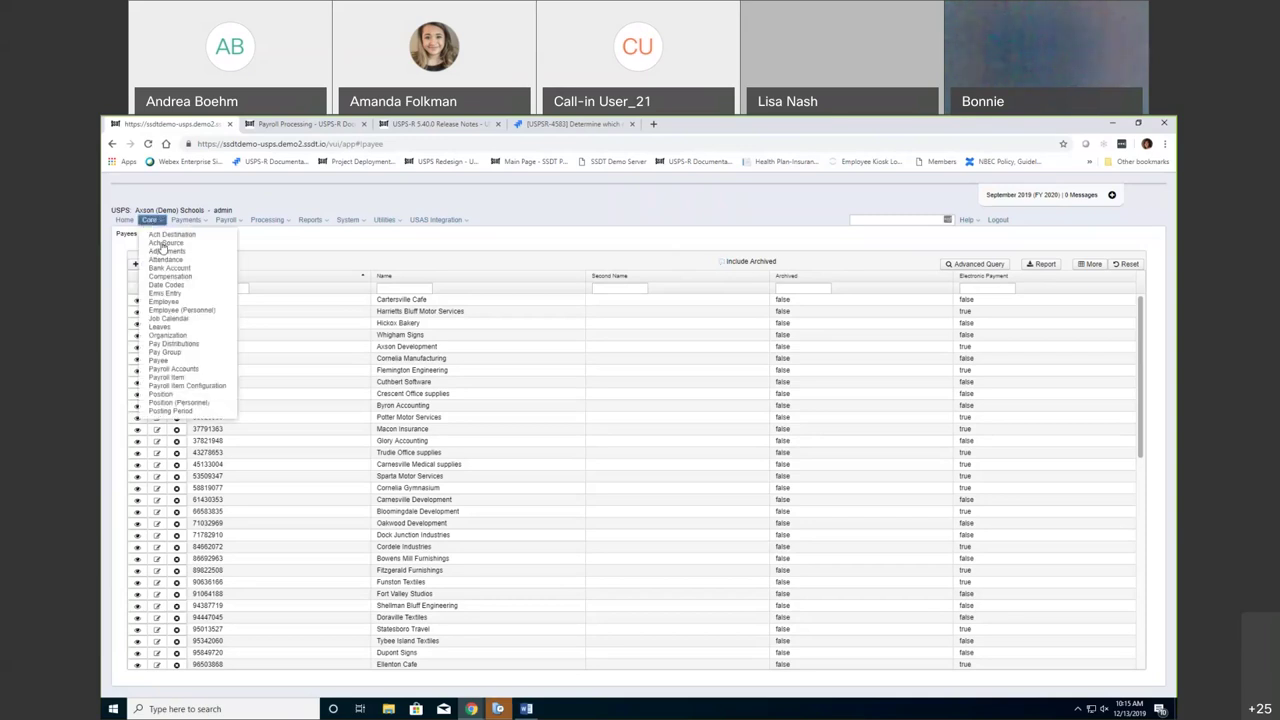
left_click(167, 310)
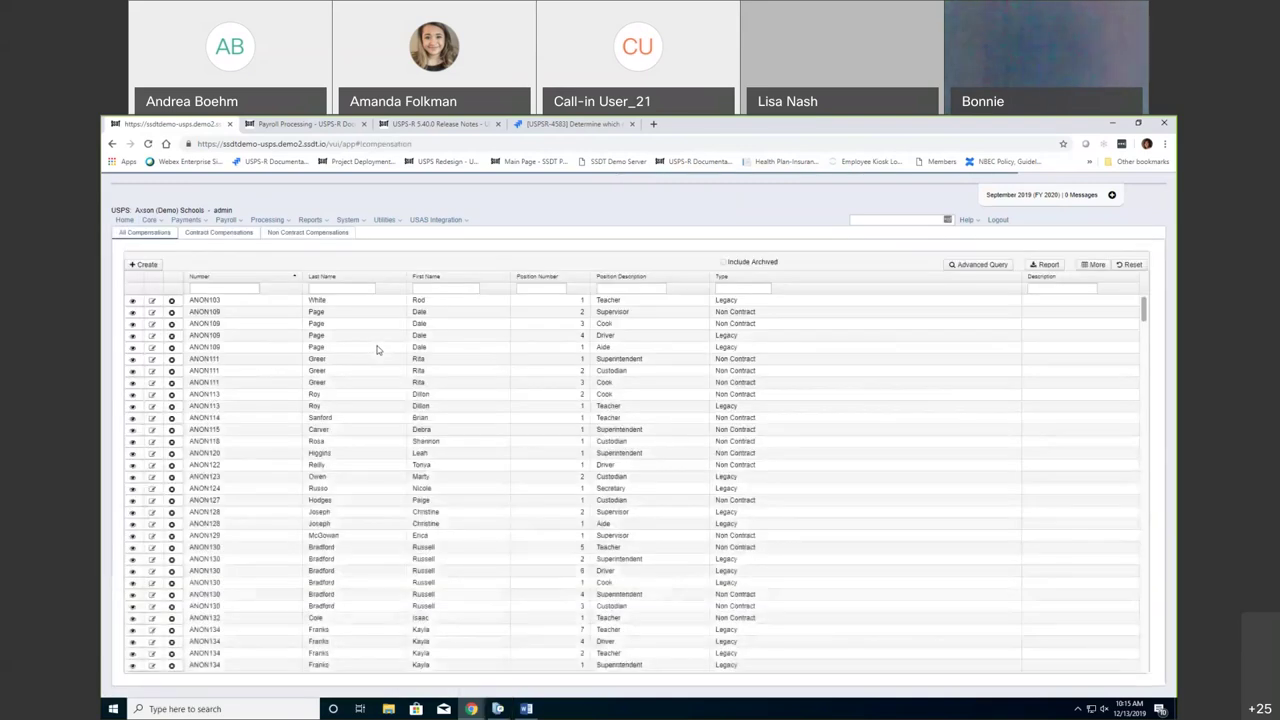
left_click(217, 234)
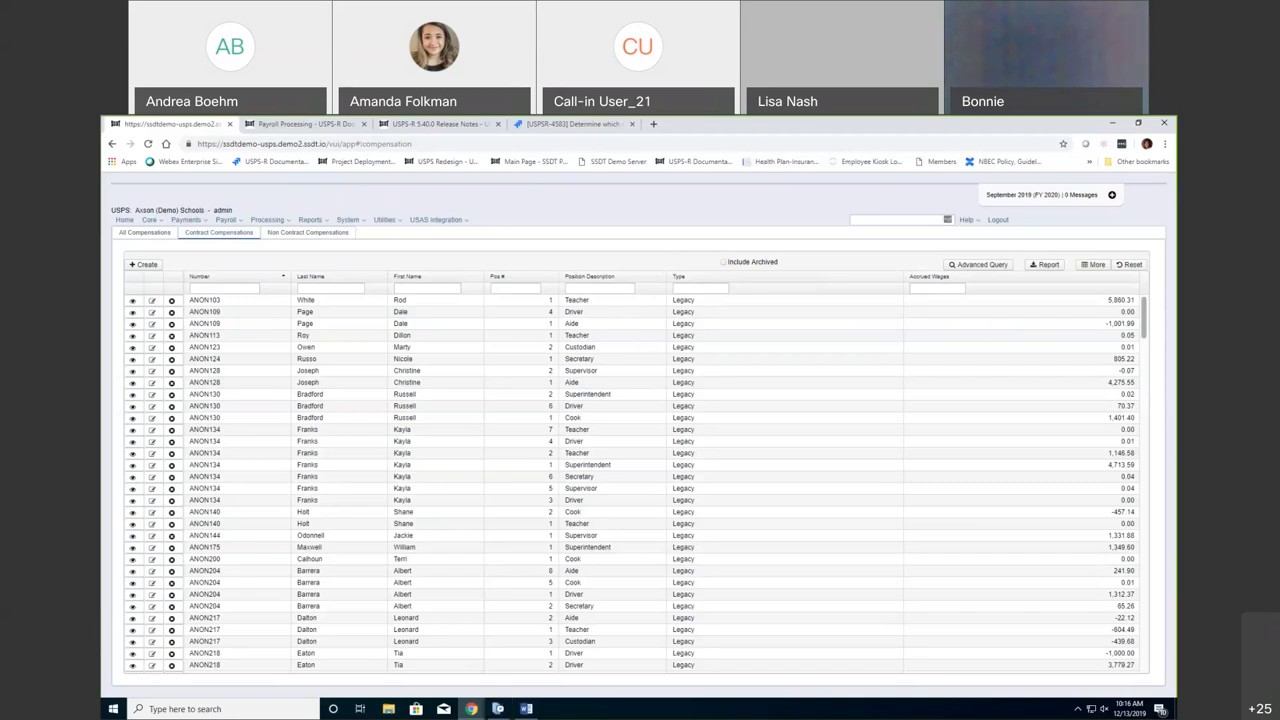
- Return to the USPS-R 5.40.0 release notes and examine the remaining entries in the updates table alongside the contract compensations grid
key("ctrl+Tab")
key("ctrl+Tab")
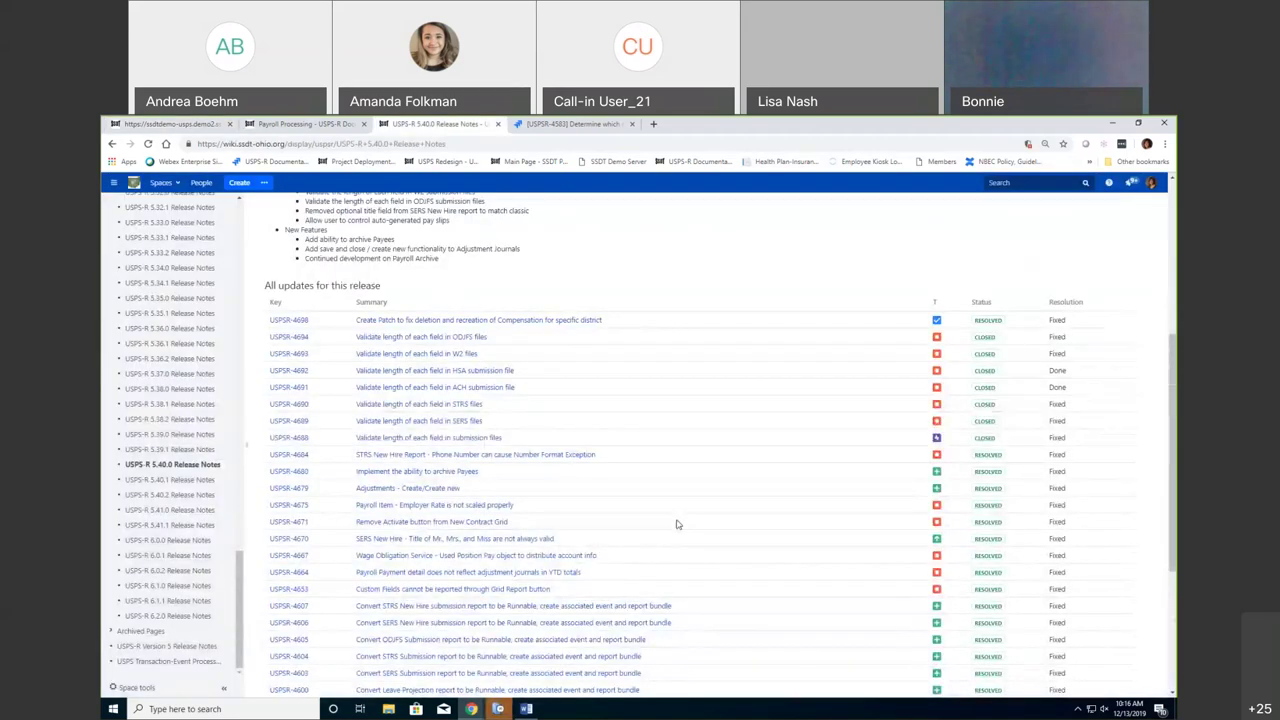
scroll(667, 521, "down", 3)
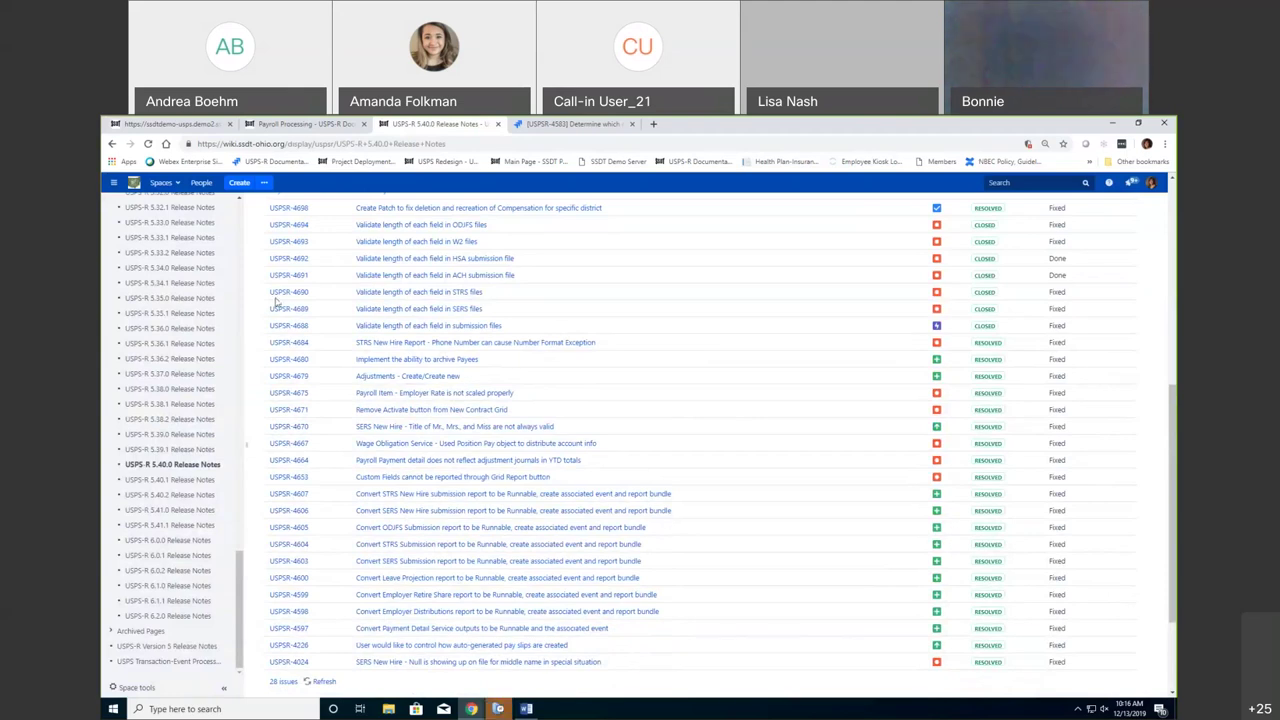
key("ctrl+1")
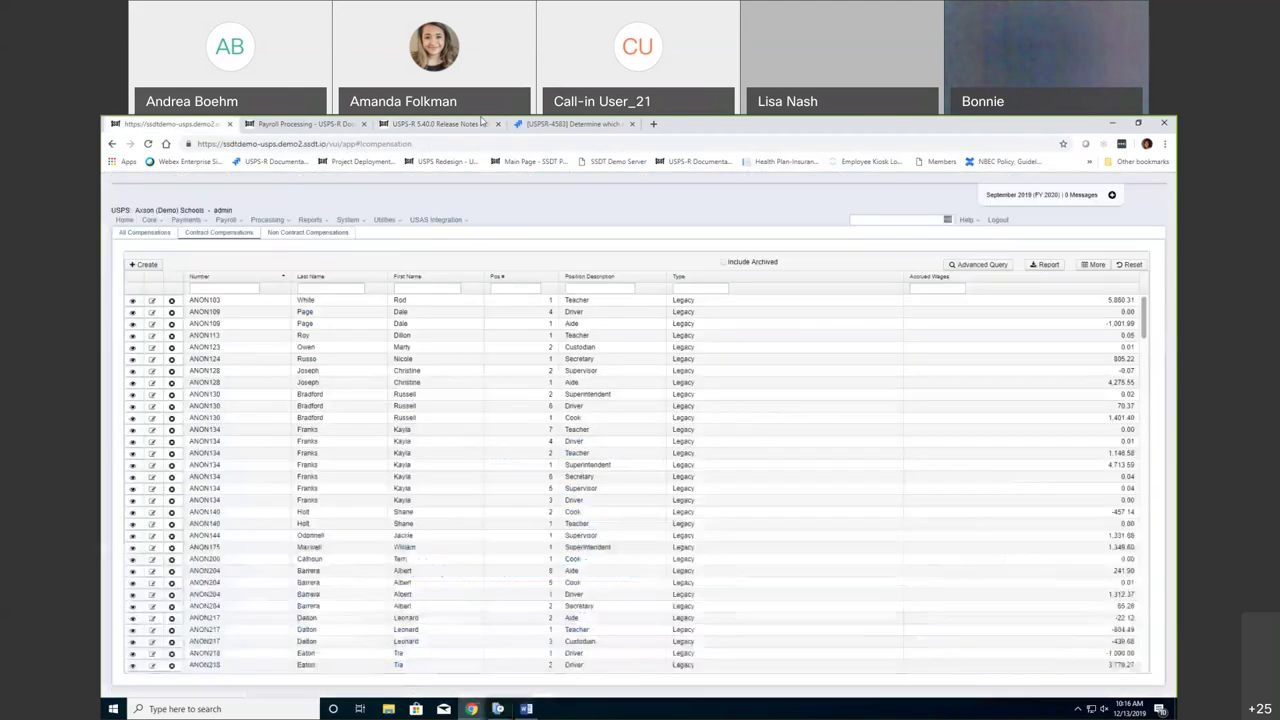
left_click(482, 121)
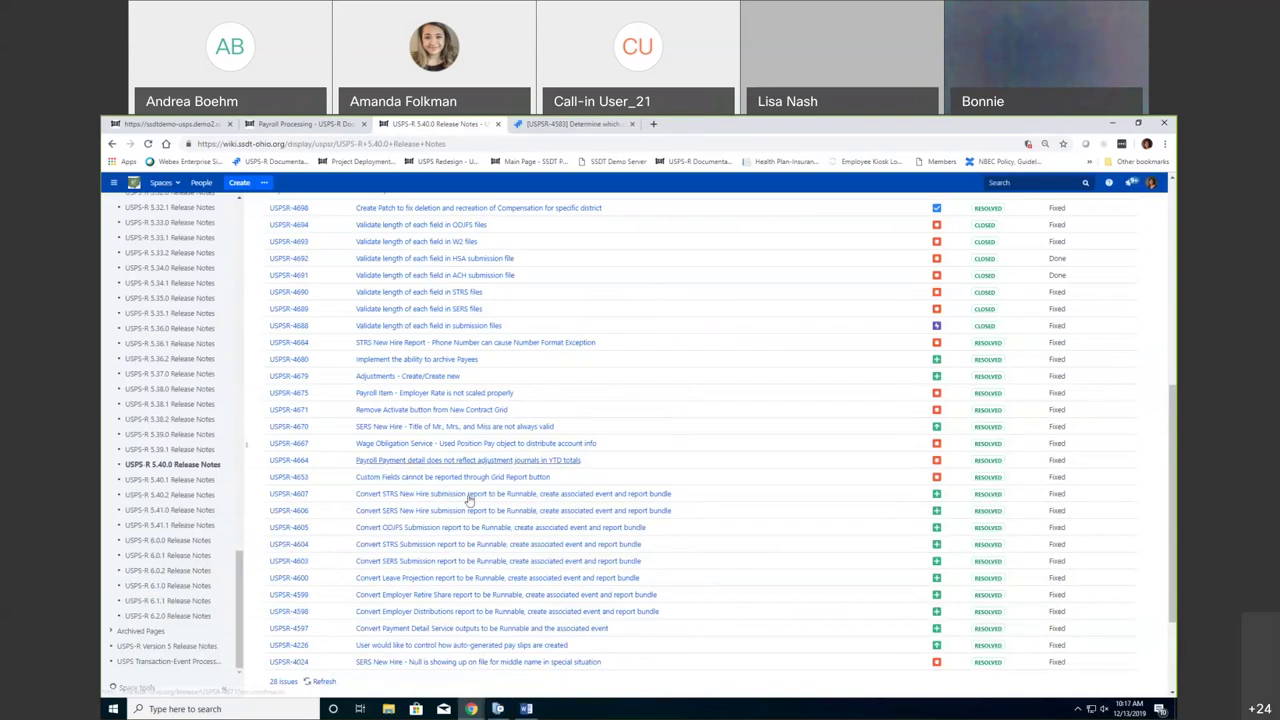
- Sort the 5.40.0 updates by key in descending order and open the issue "Adjustments - Create/Create new"
scroll(445, 432, "up", 1)
scroll(445, 432, "up", 2)
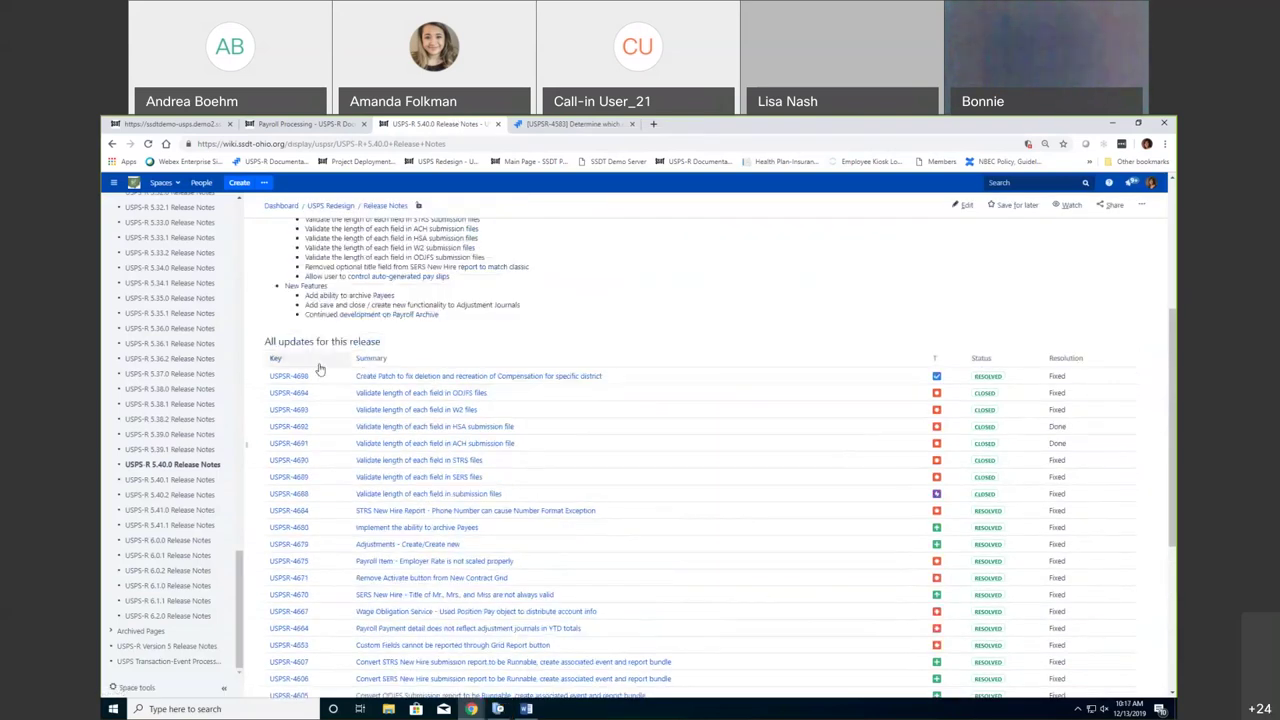
left_click(318, 364)
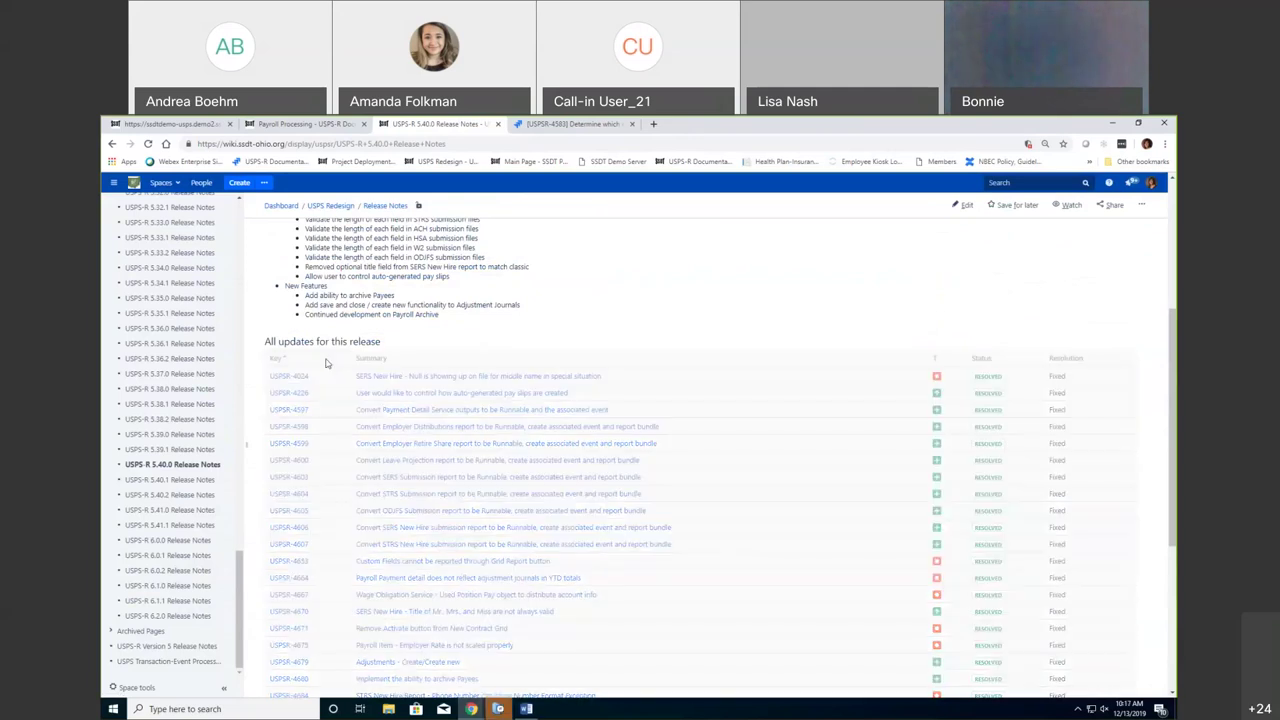
left_click(318, 366)
scroll(413, 478, "down", 1)
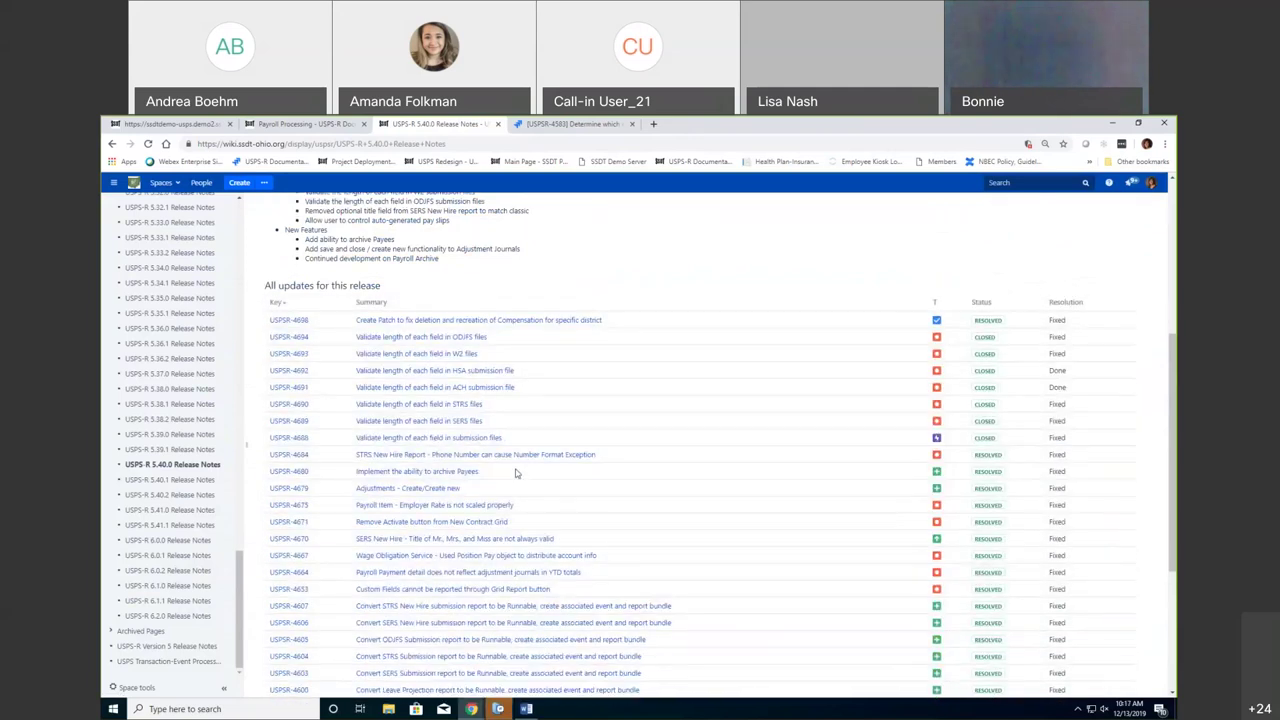
left_click(429, 494)
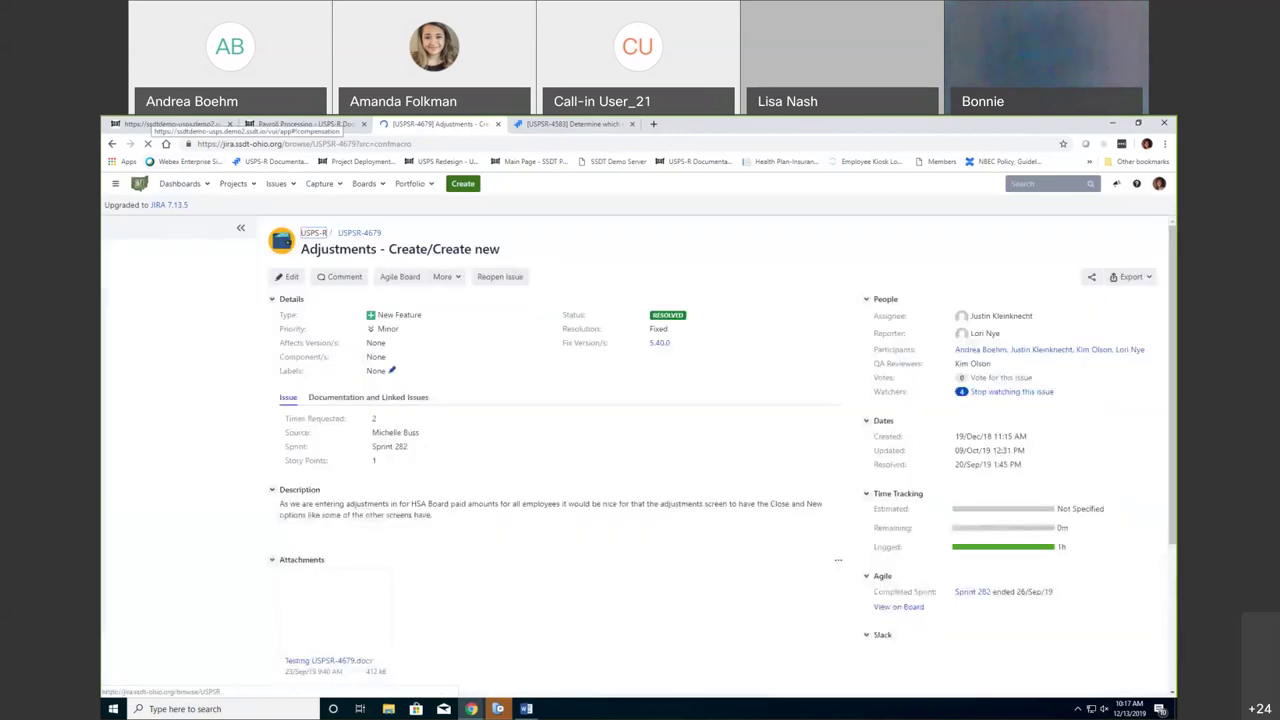
- Open a blank adjustment journal in the USPS demo, view its Create New and Close options, and leave the form
left_click(170, 123)
left_click(149, 219)
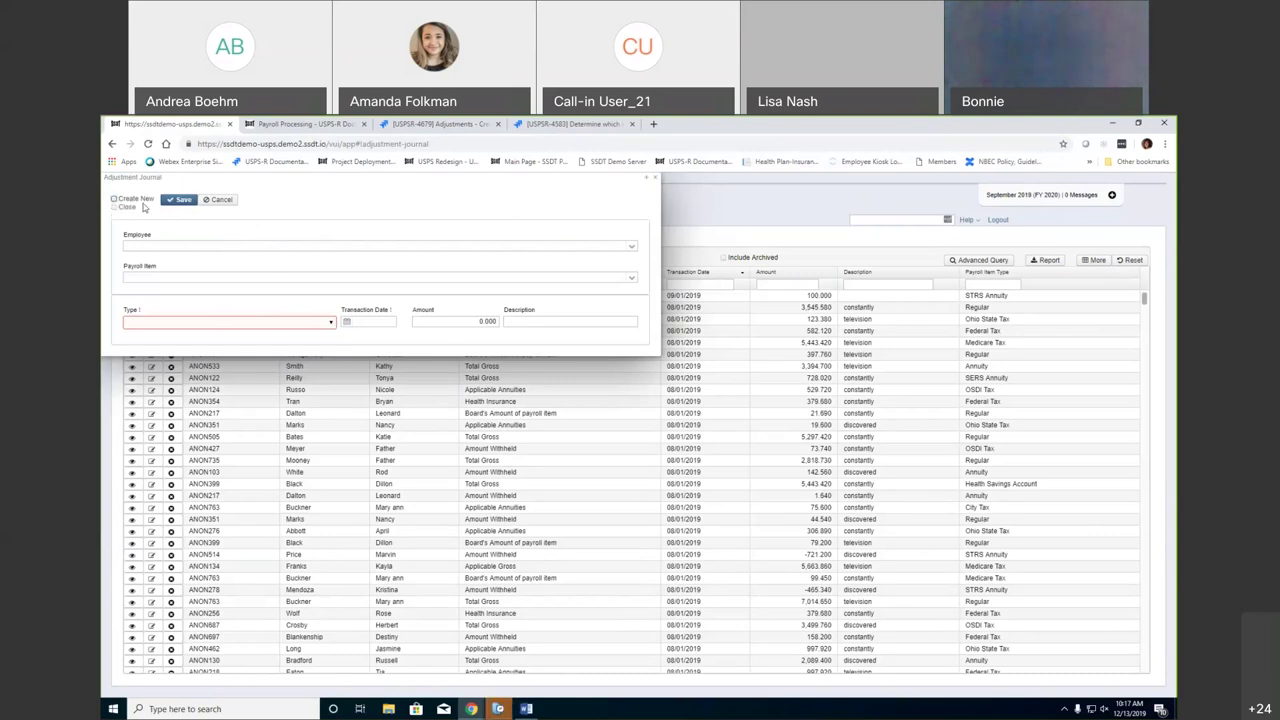
left_click(120, 207)
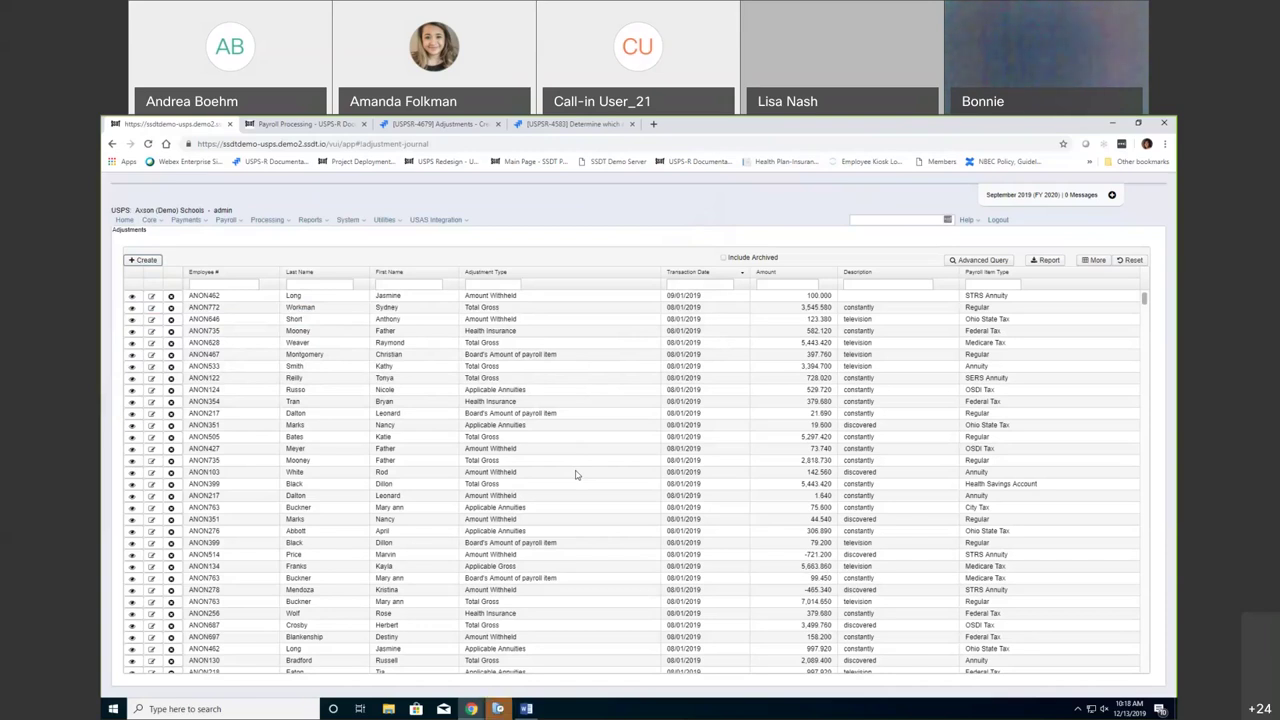
- Return from the USPS demo to the USPS-R 5.40.0 release notes and review the highlights and updates table
left_click(527, 123)
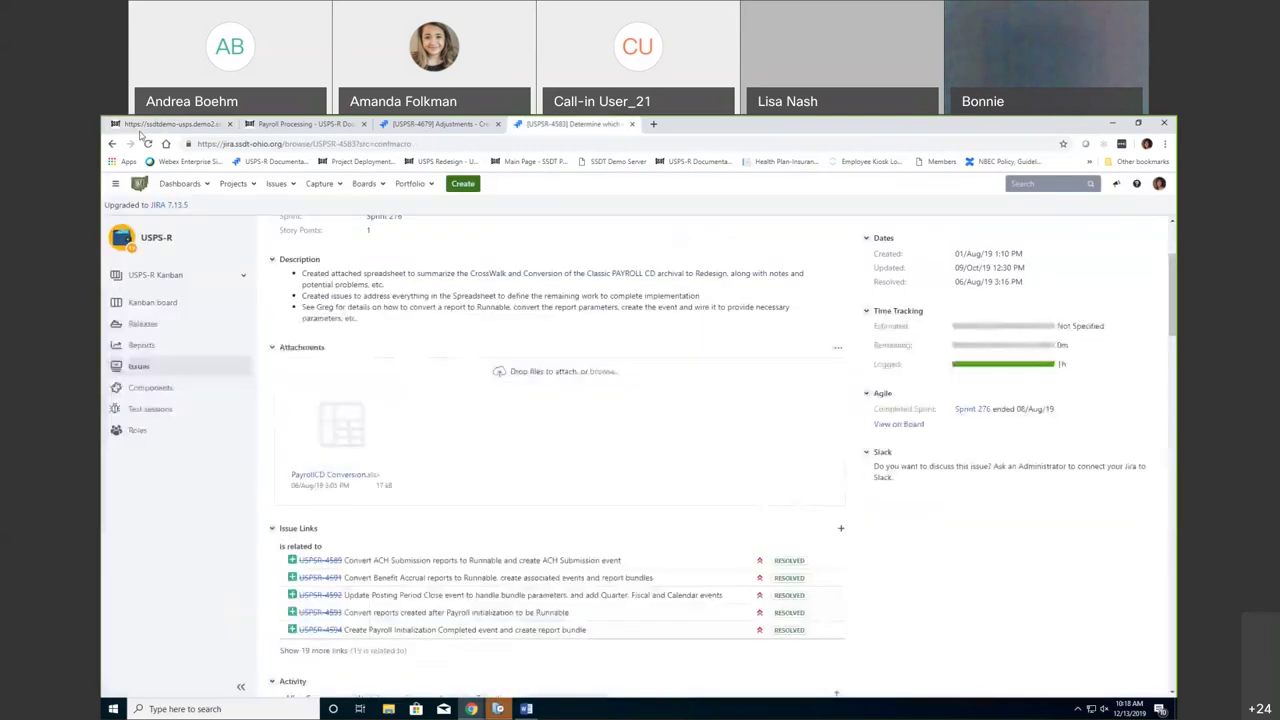
left_click(420, 124)
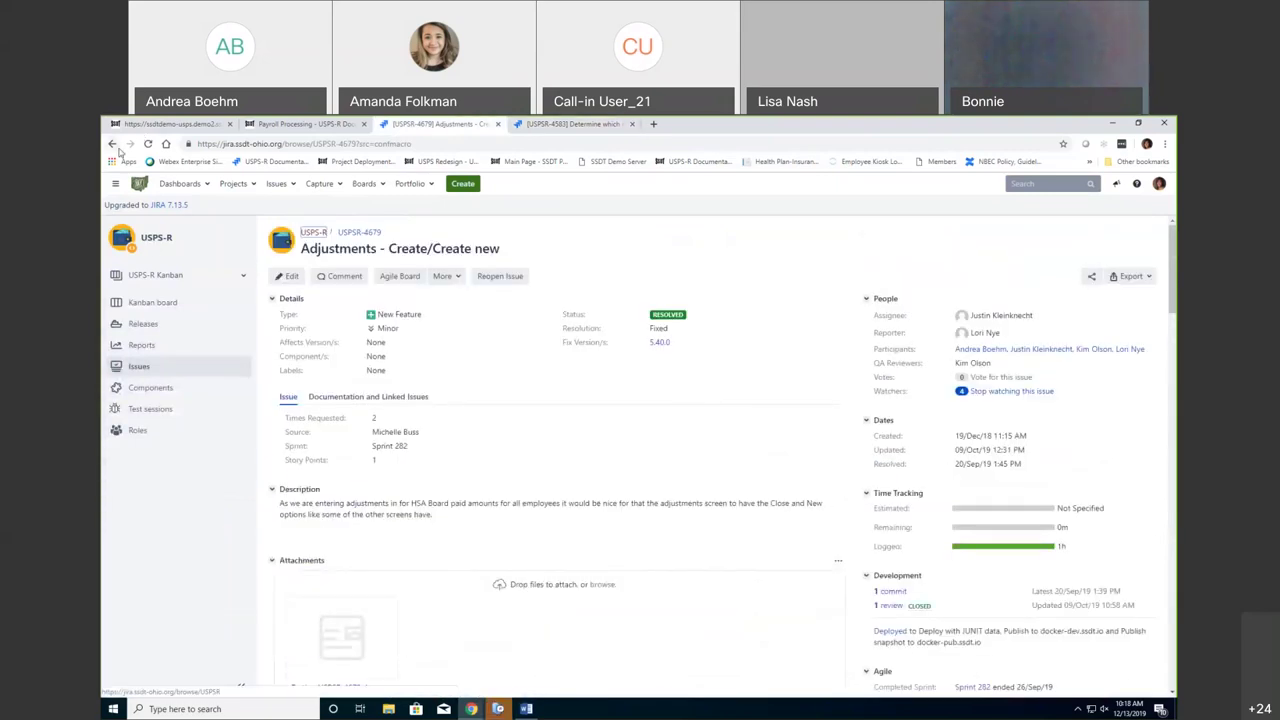
scroll(399, 547, "down", 3)
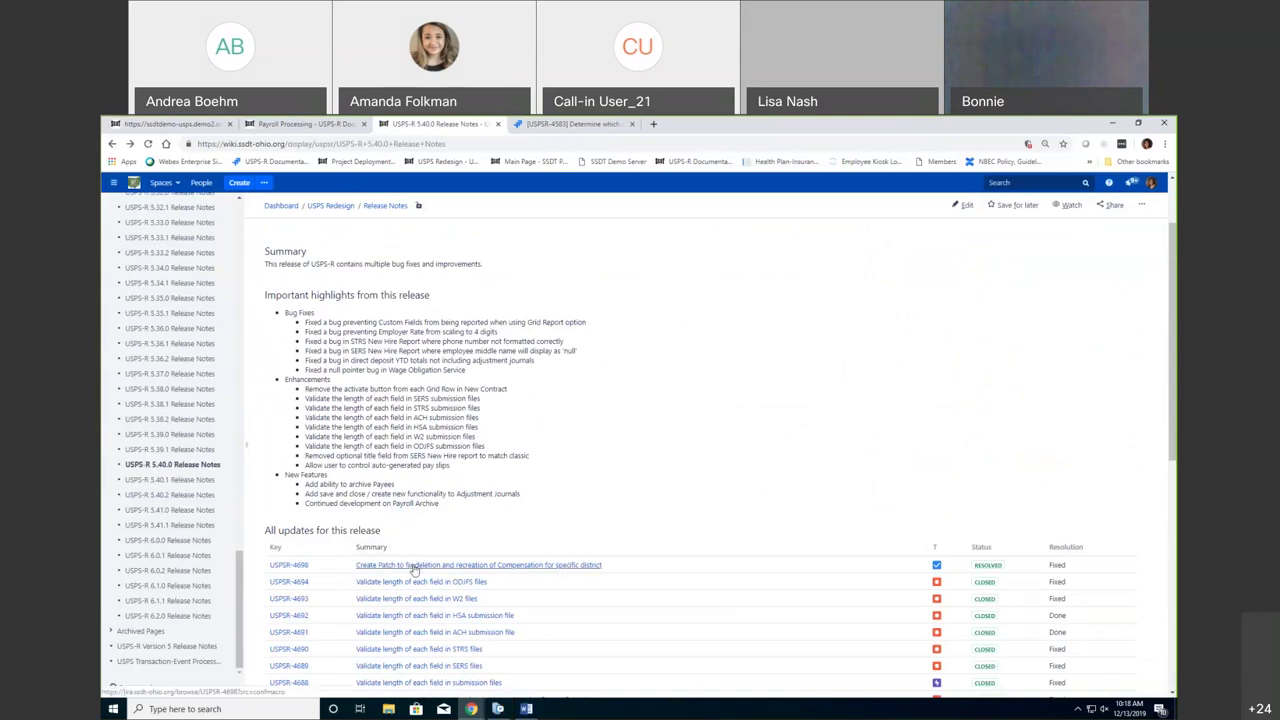
scroll(418, 582, "down", 2)
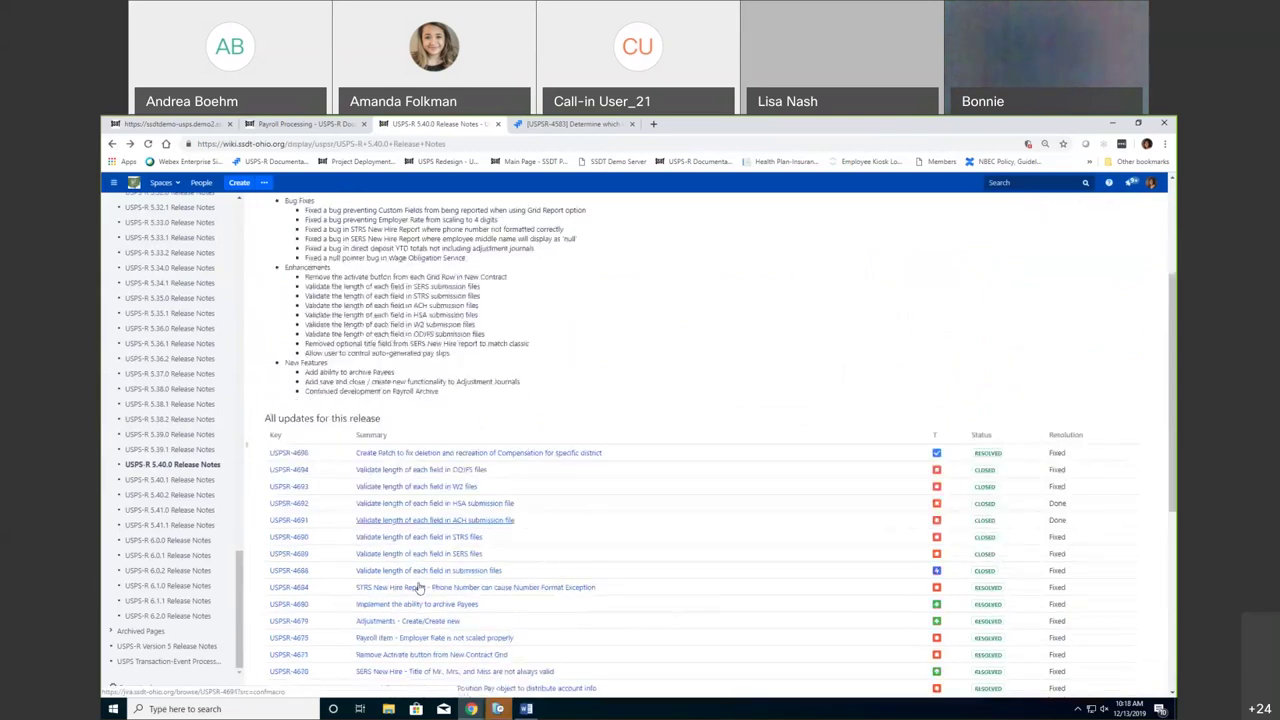
scroll(420, 587, "down", 2)
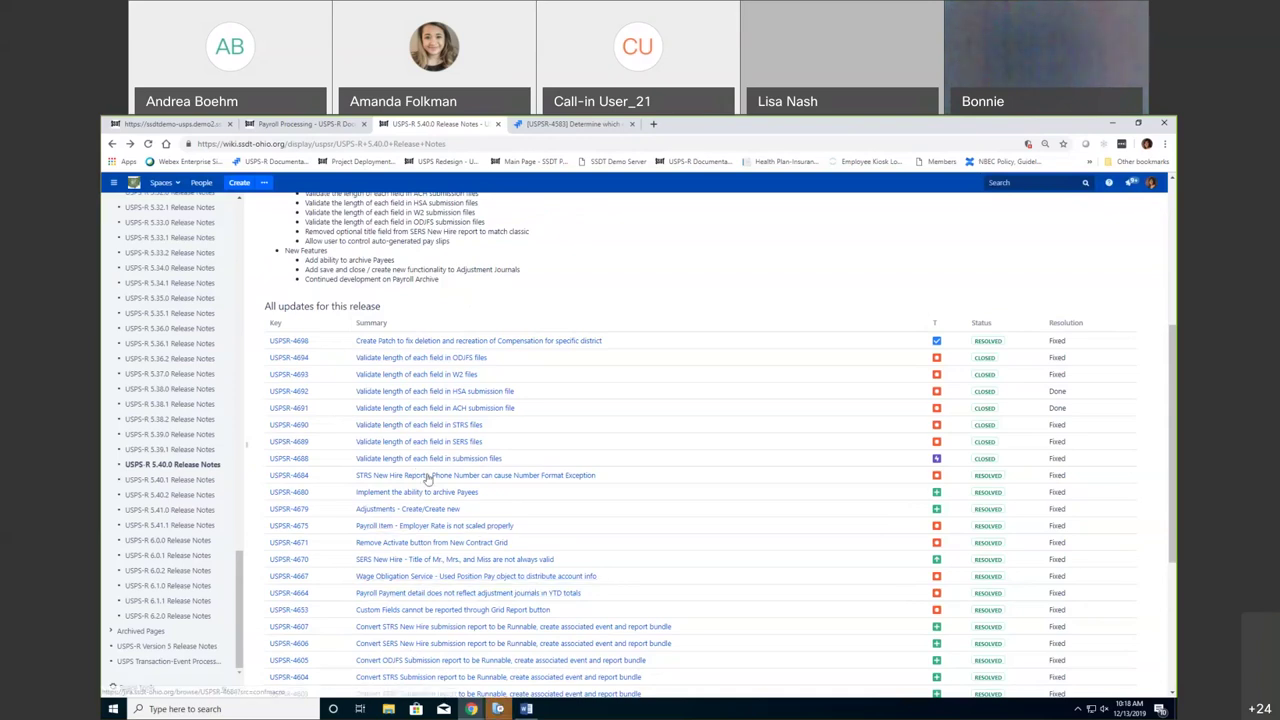
- Open the issue "STRS New Hire Report - Phone Number can cause Number Format Exception", read its description, and return to the 5.40.0 release notes
left_click(549, 478)
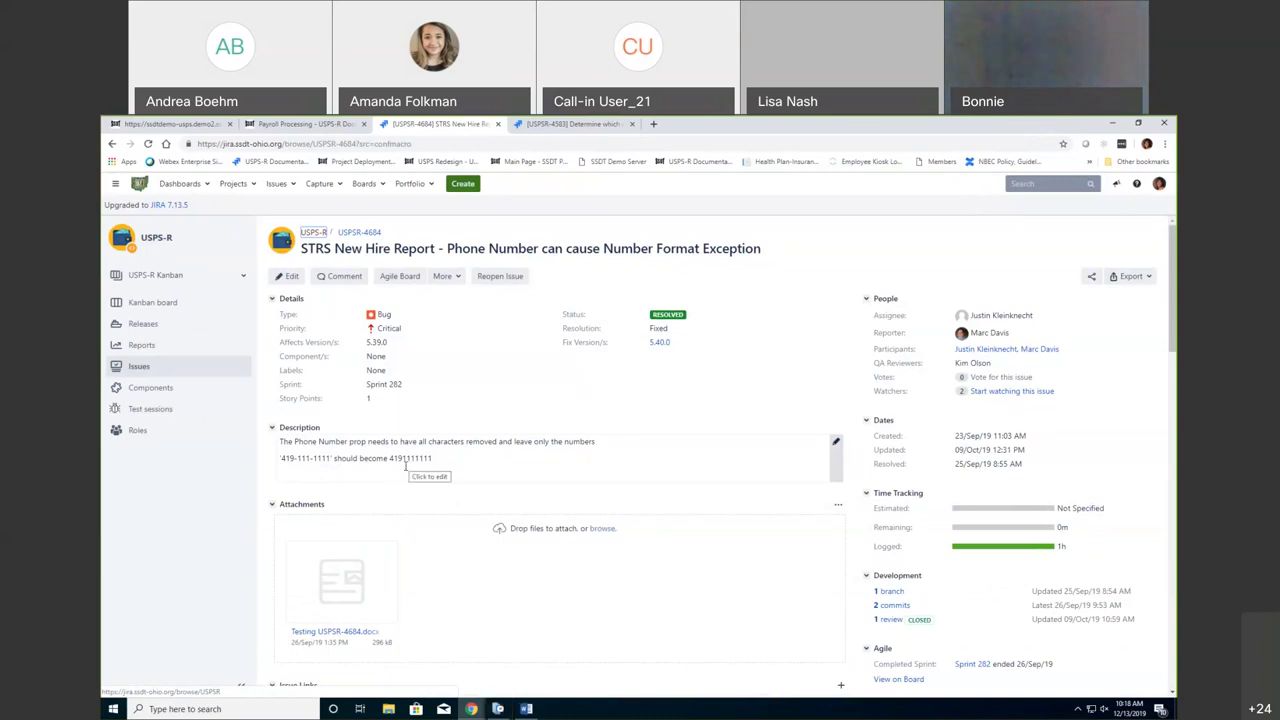
scroll(443, 520, "down", 2)
scroll(434, 505, "up", 2)
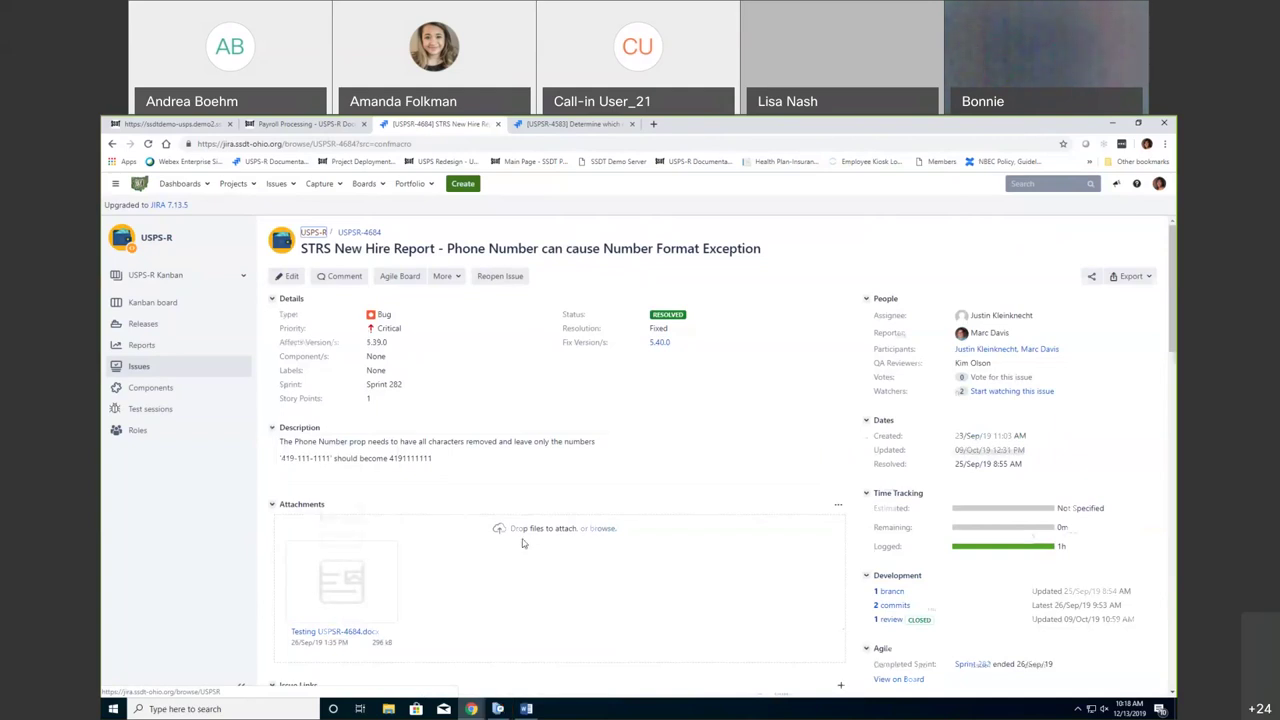
scroll(423, 551, "down", 1)
scroll(423, 551, "up", 1)
left_click(252, 161)
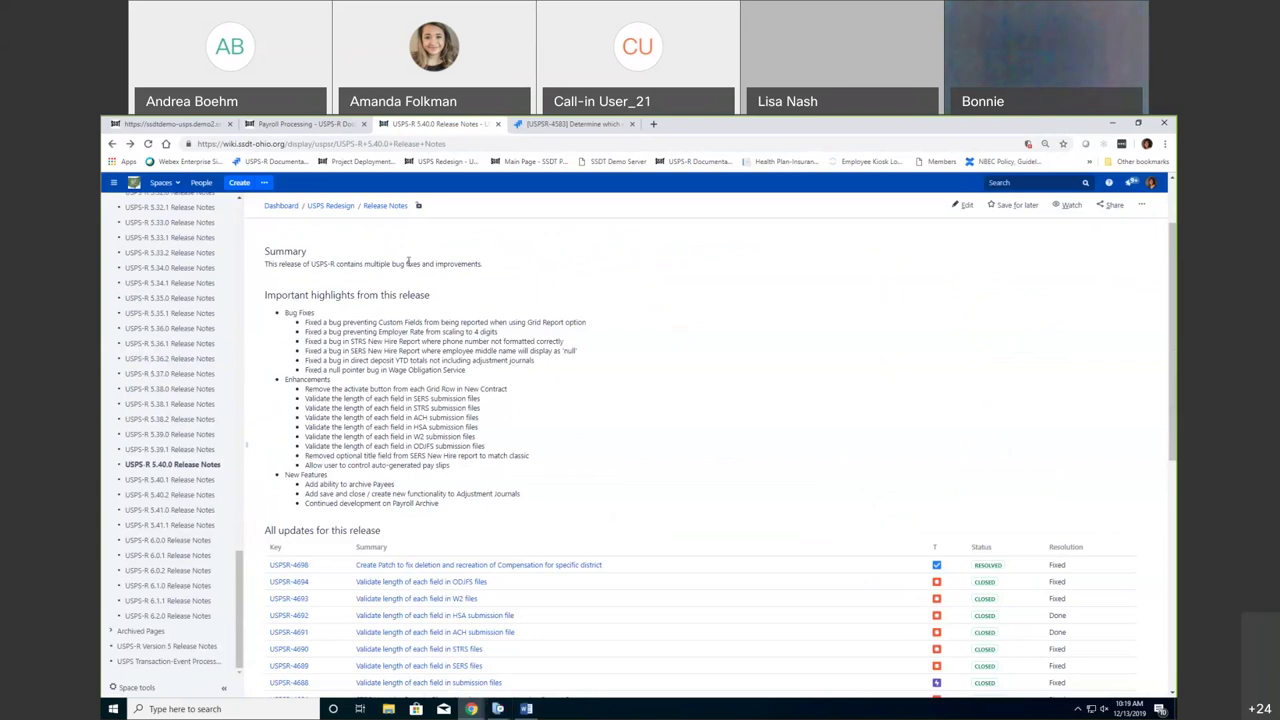
- Review the USPS-R release notes for 5.40.1, 5.40.2, 5.41.0 and 5.41.1 in sequence
left_click(185, 480)
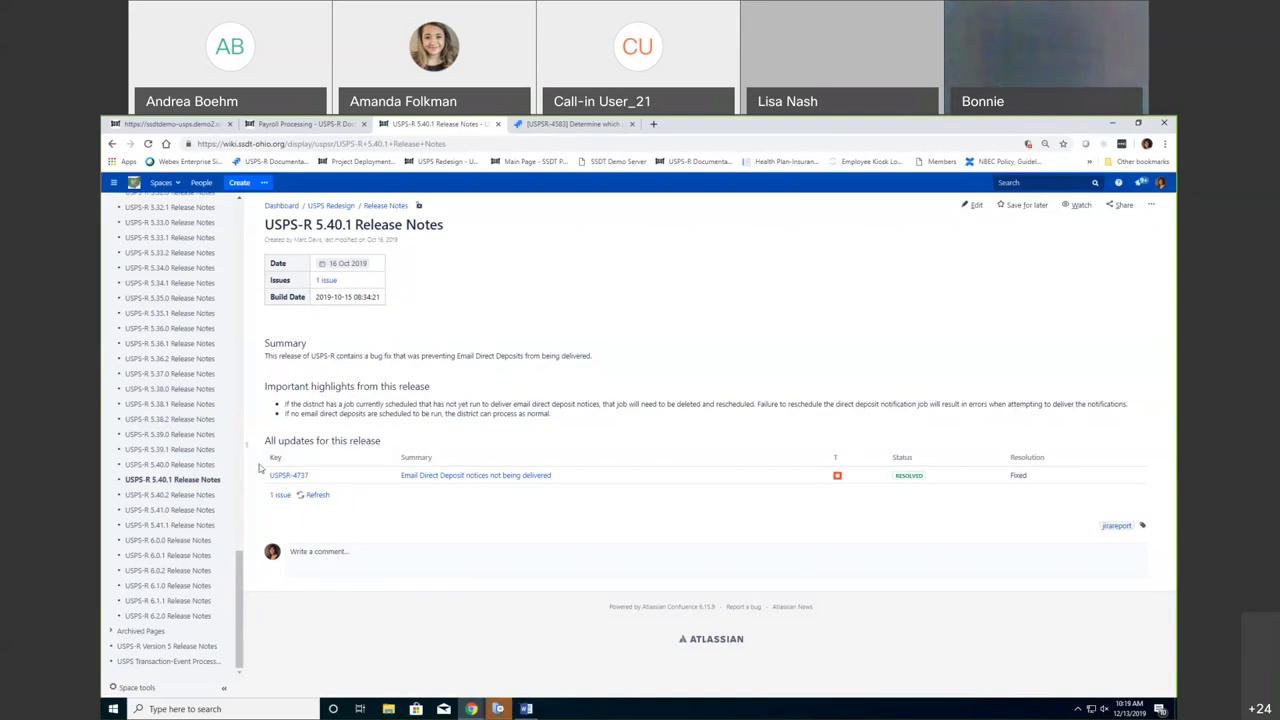
left_click(187, 495)
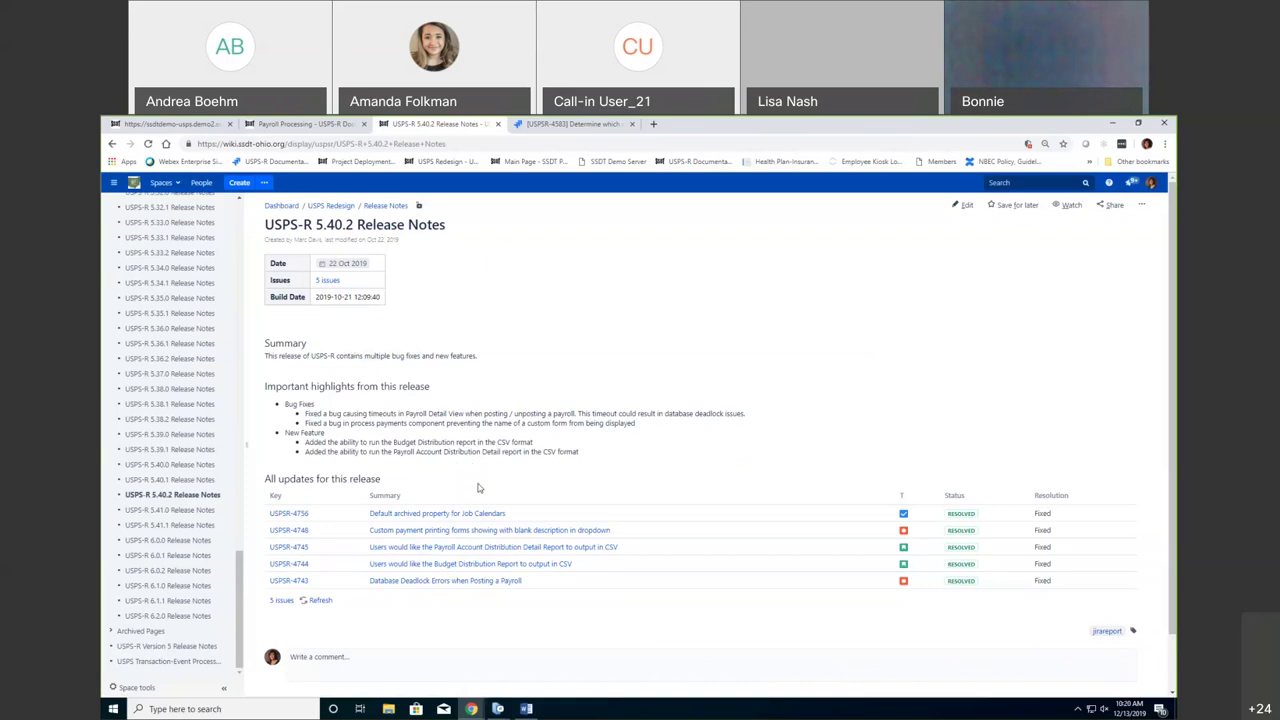
left_click(202, 511)
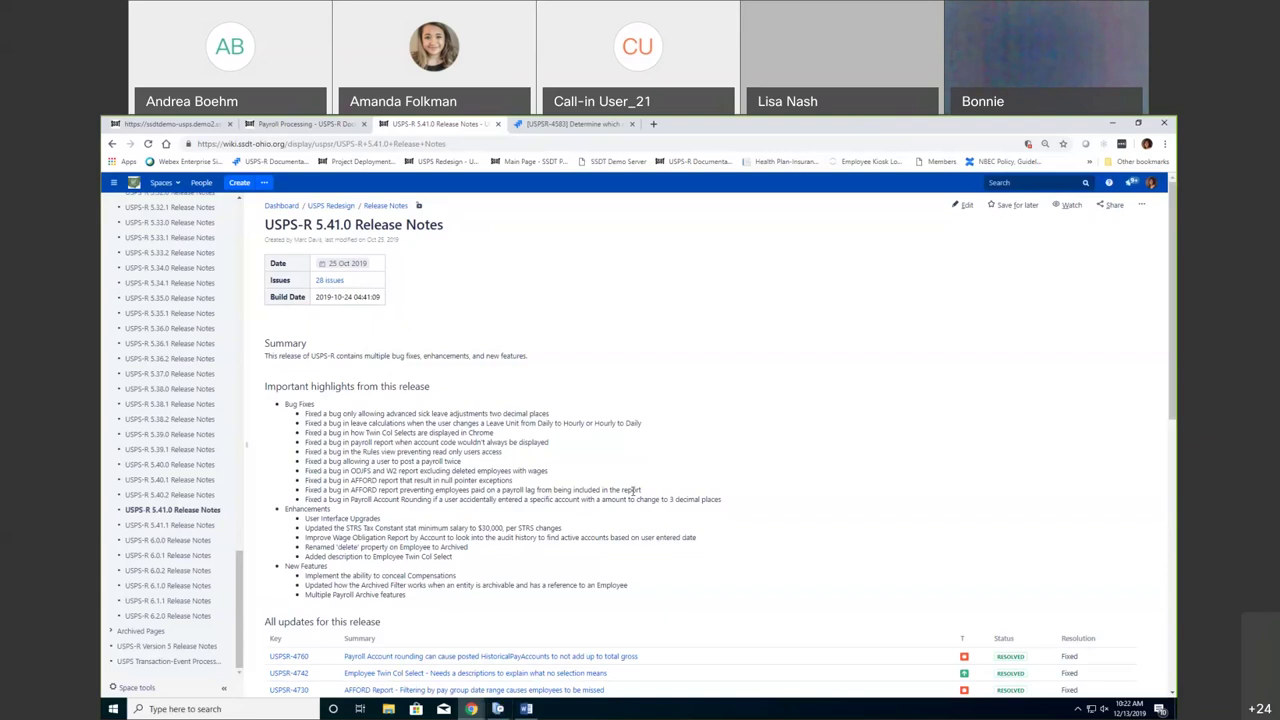
left_click(168, 525)
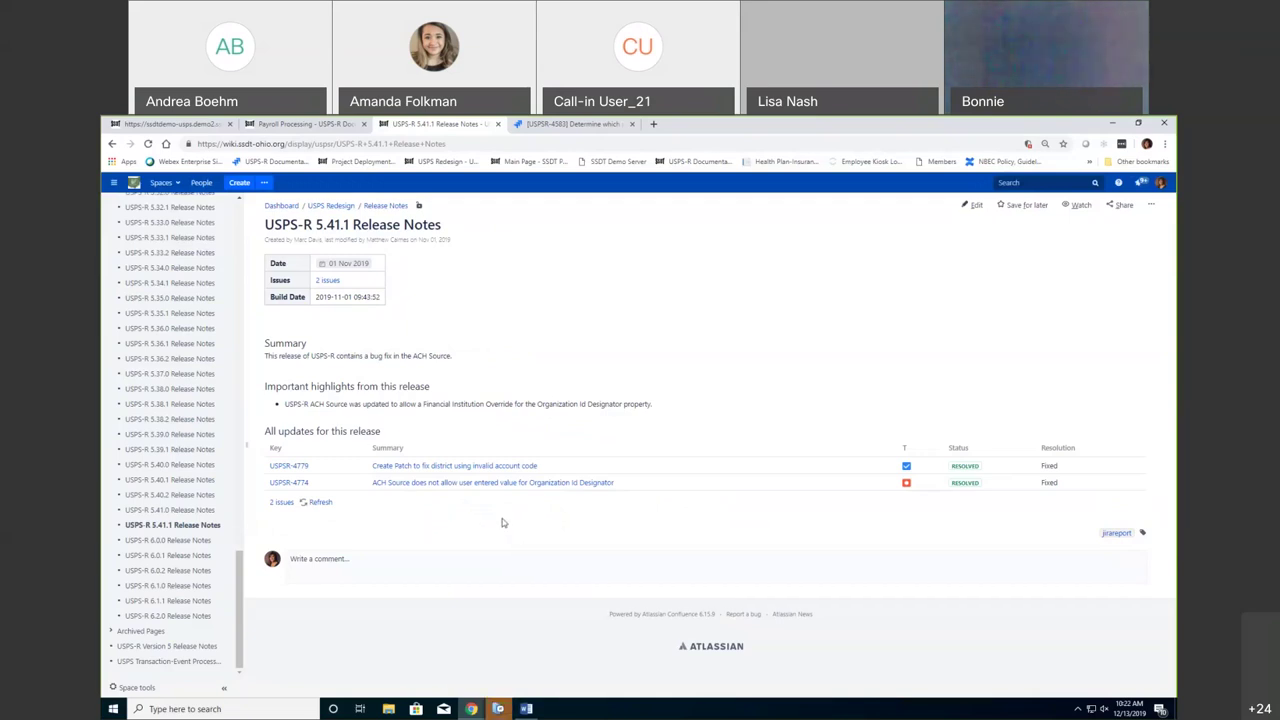
- Open the USPS-R 6.0.0 release notes and read the issue "Compensation - Archived compensations should be removed from UI components"
left_click(178, 540)
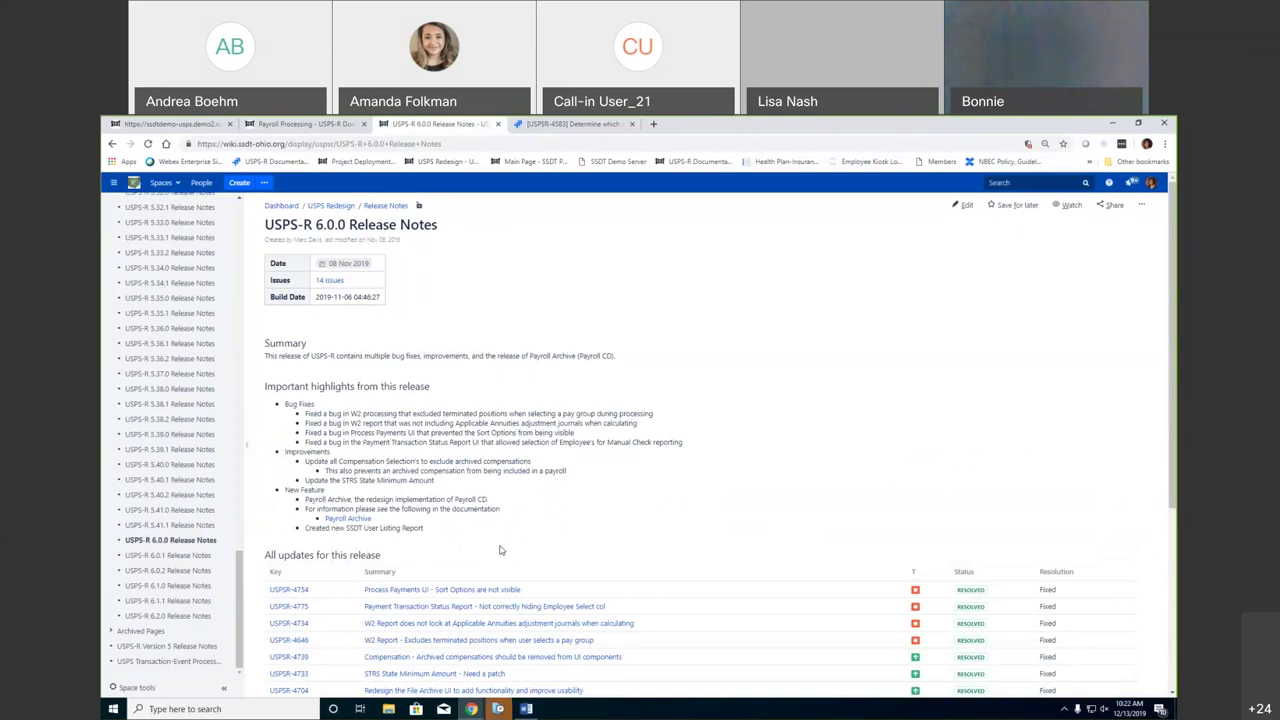
scroll(613, 630, "down", 1)
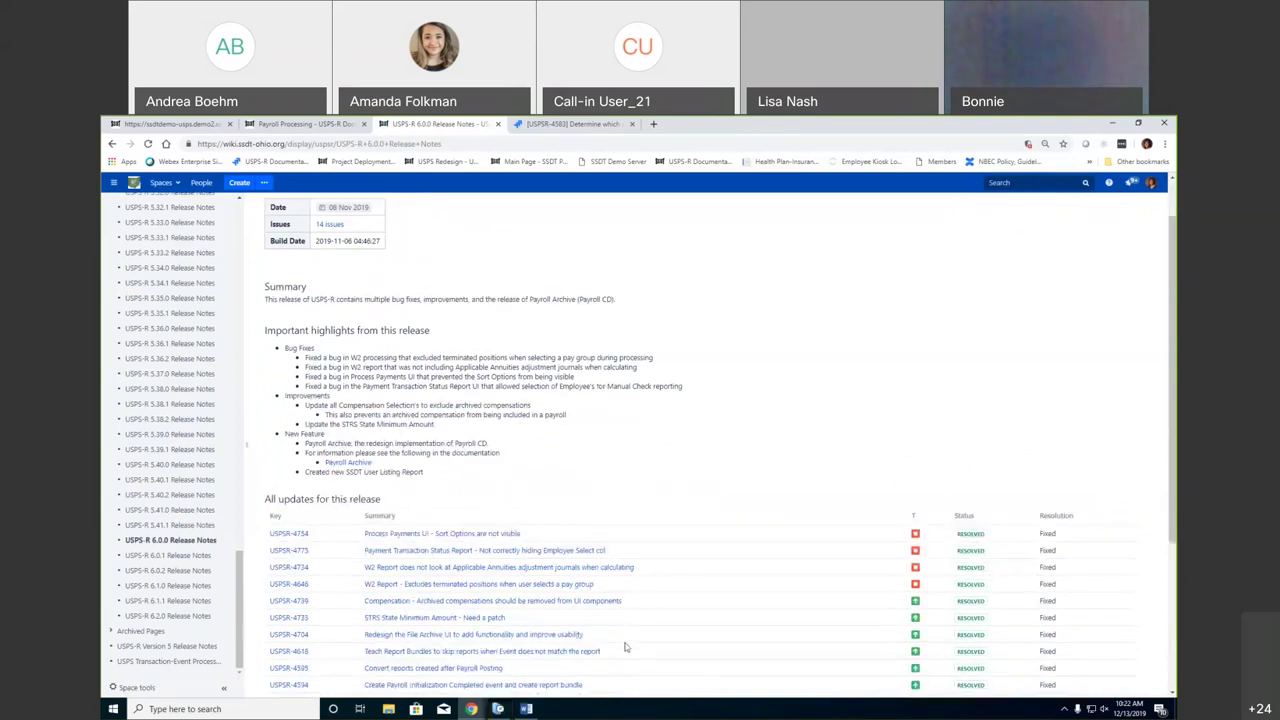
left_click(406, 603)
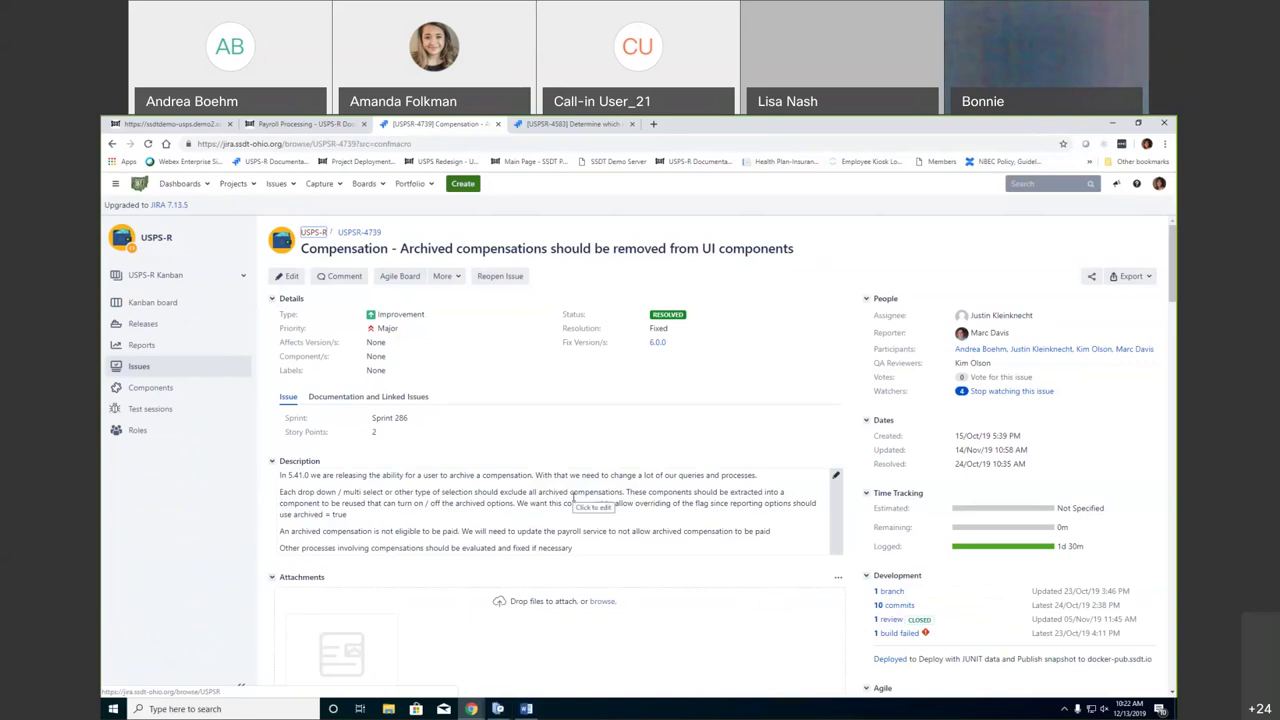
scroll(530, 492, "down", 1)
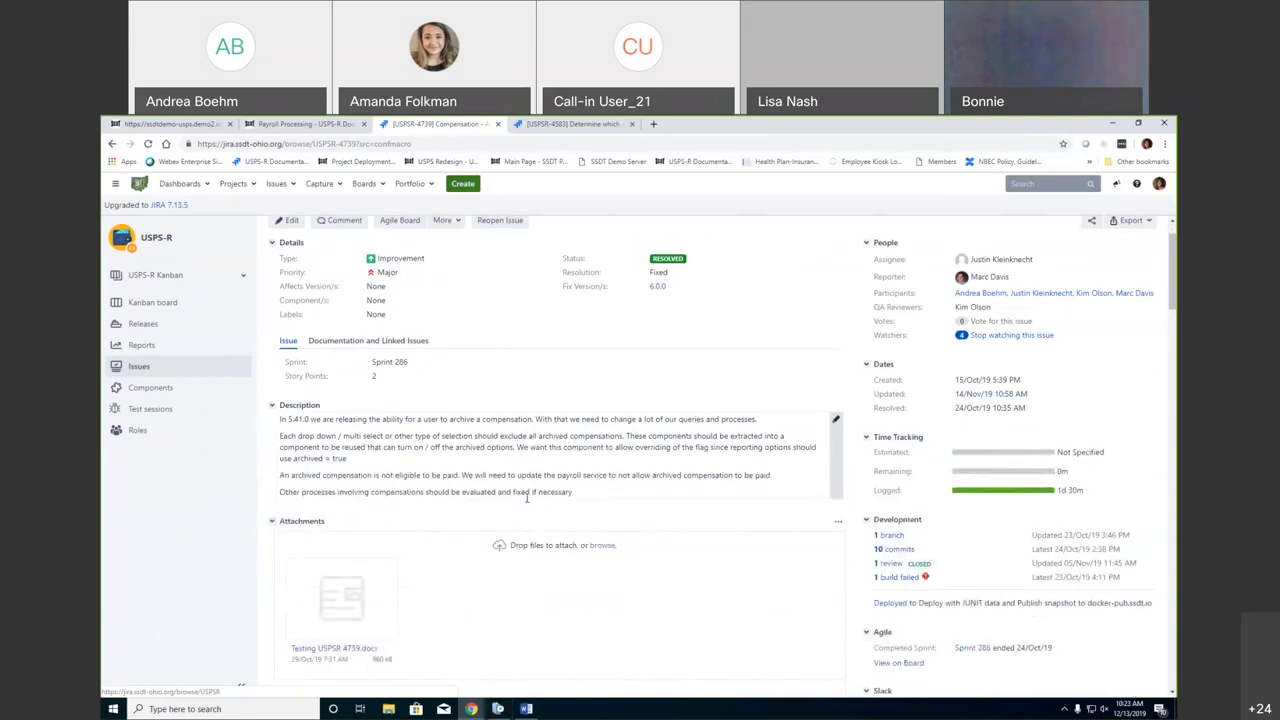
scroll(527, 497, "up", 1)
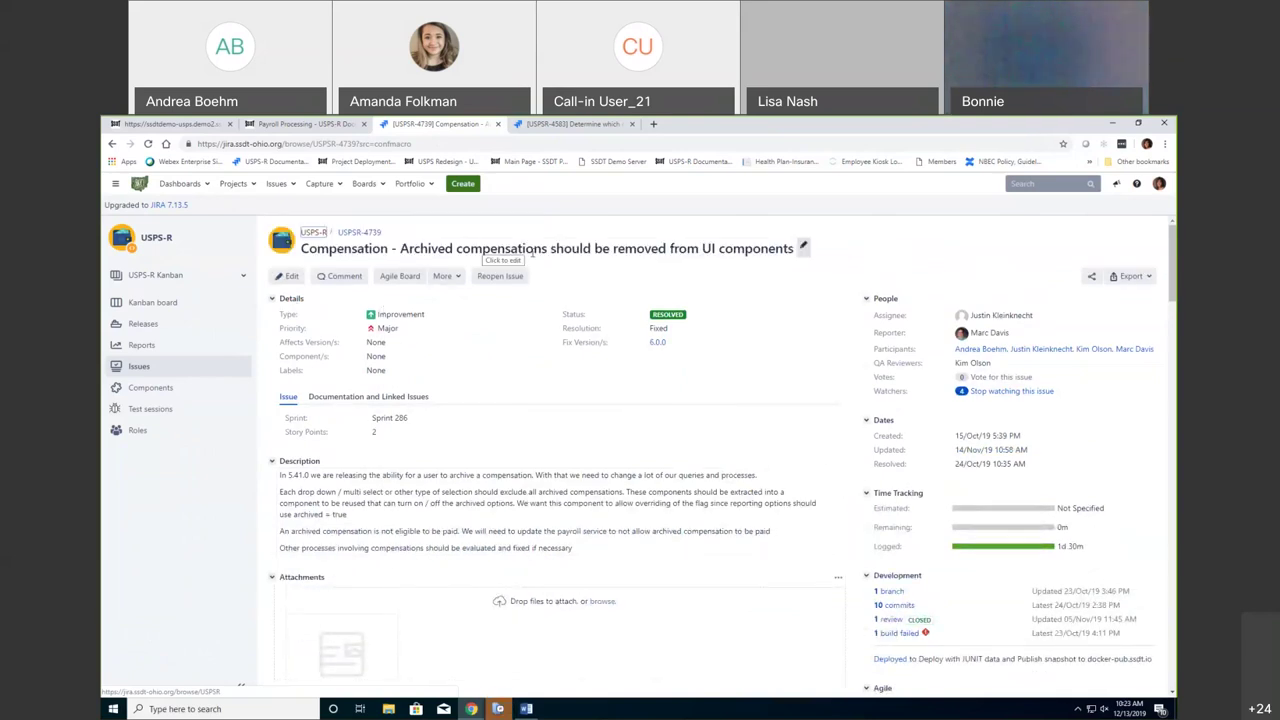
- Switch to the USPS demo and open the Compensation grid showing all compensations
left_click(170, 123)
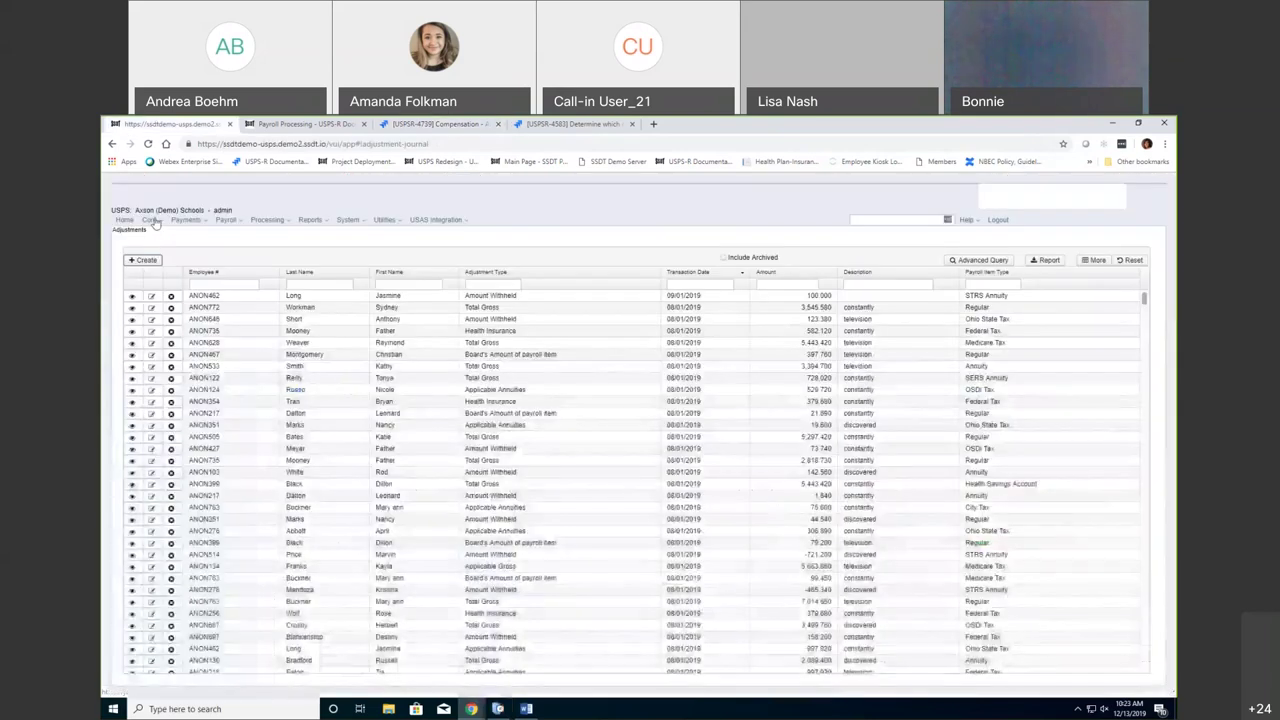
left_click(149, 219)
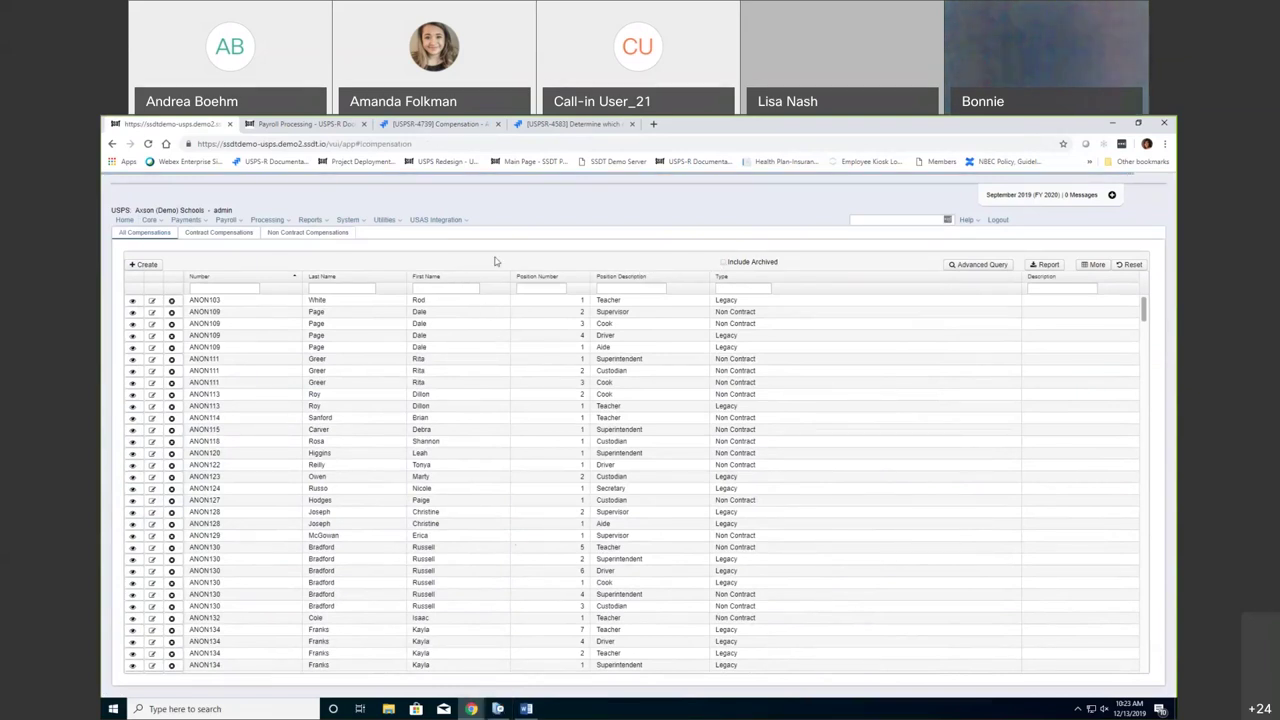
- Return to the archived compensations issue and read through its description and testing instructions
key("ctrl+4")
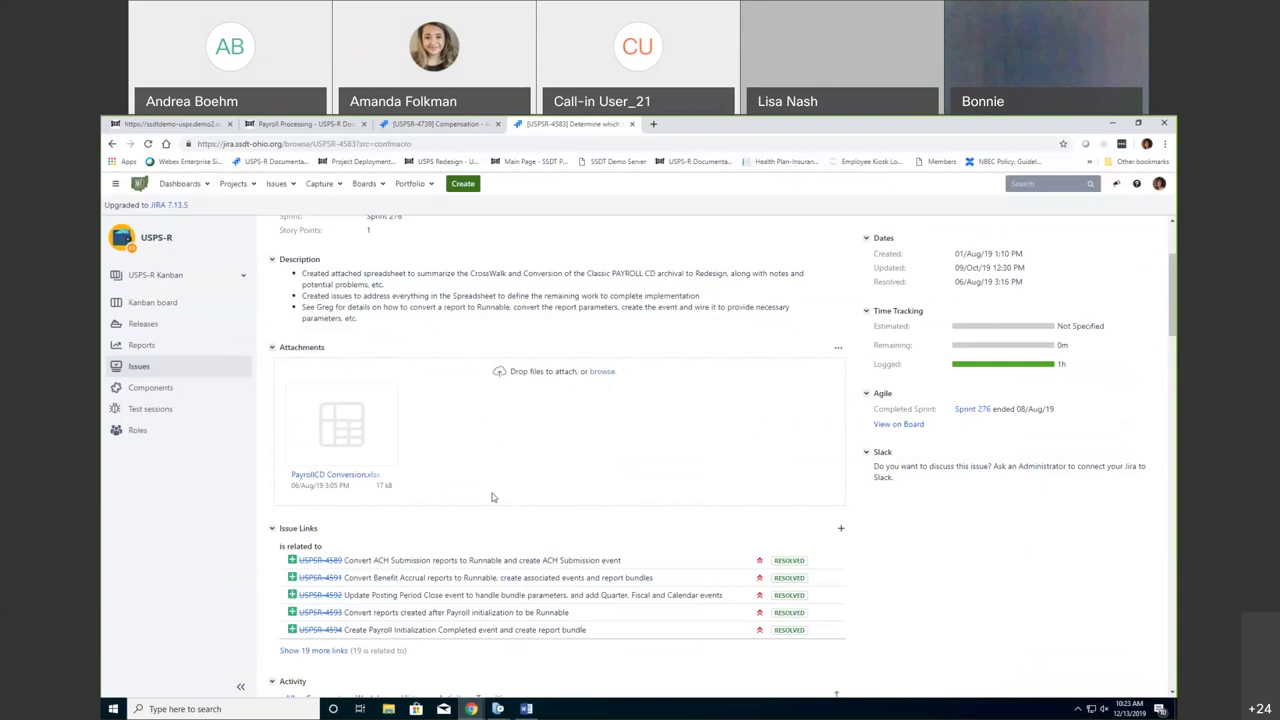
scroll(458, 478, "down", 2)
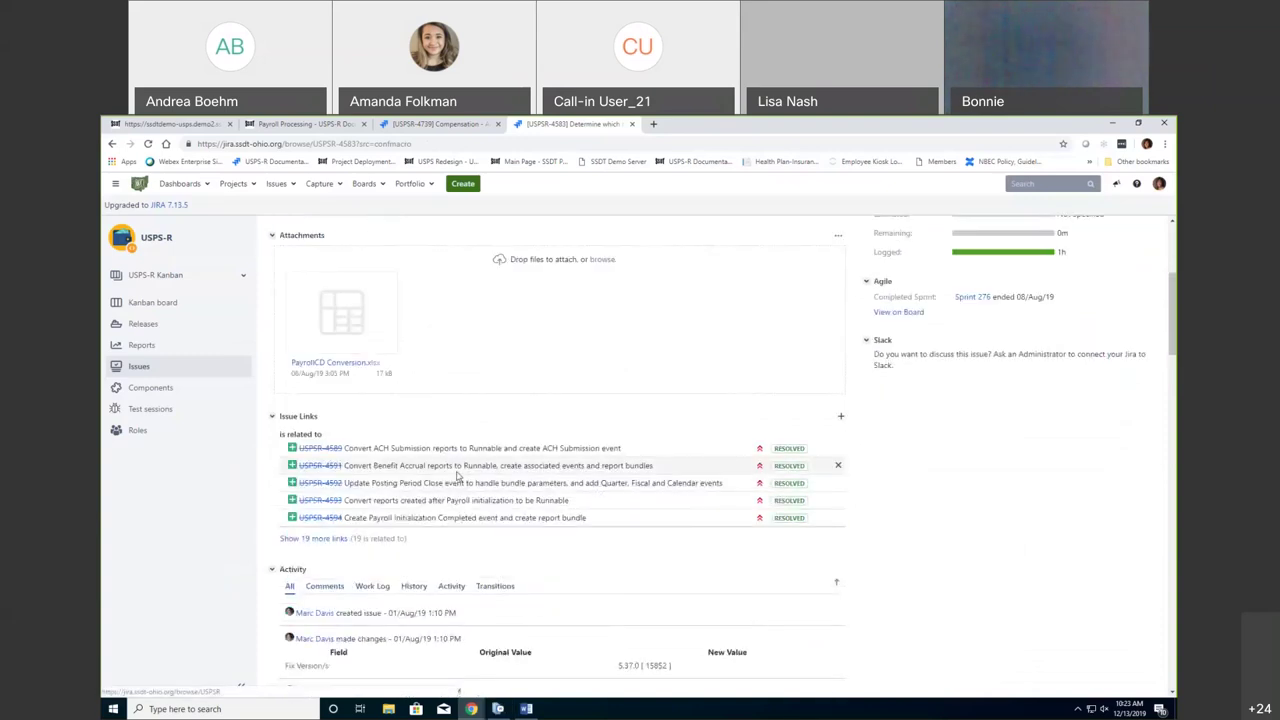
scroll(407, 408, "up", 3)
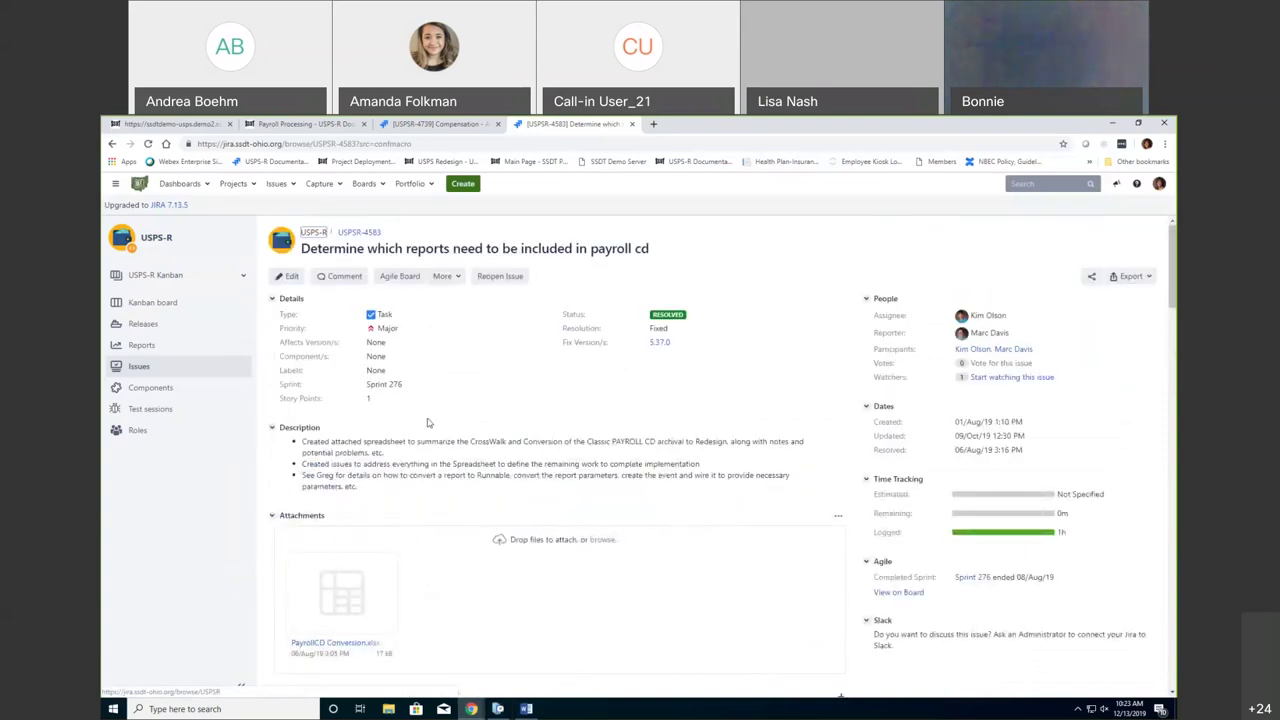
key("ctrl+3")
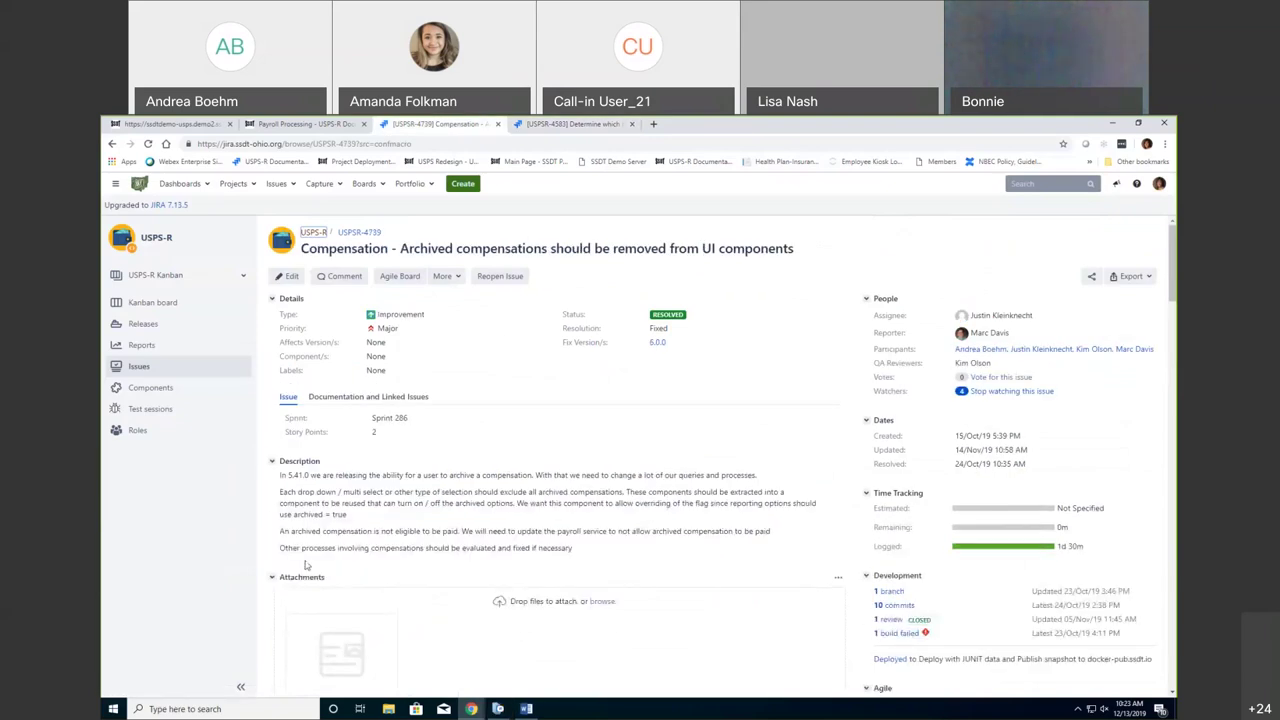
scroll(450, 565, "down", 1)
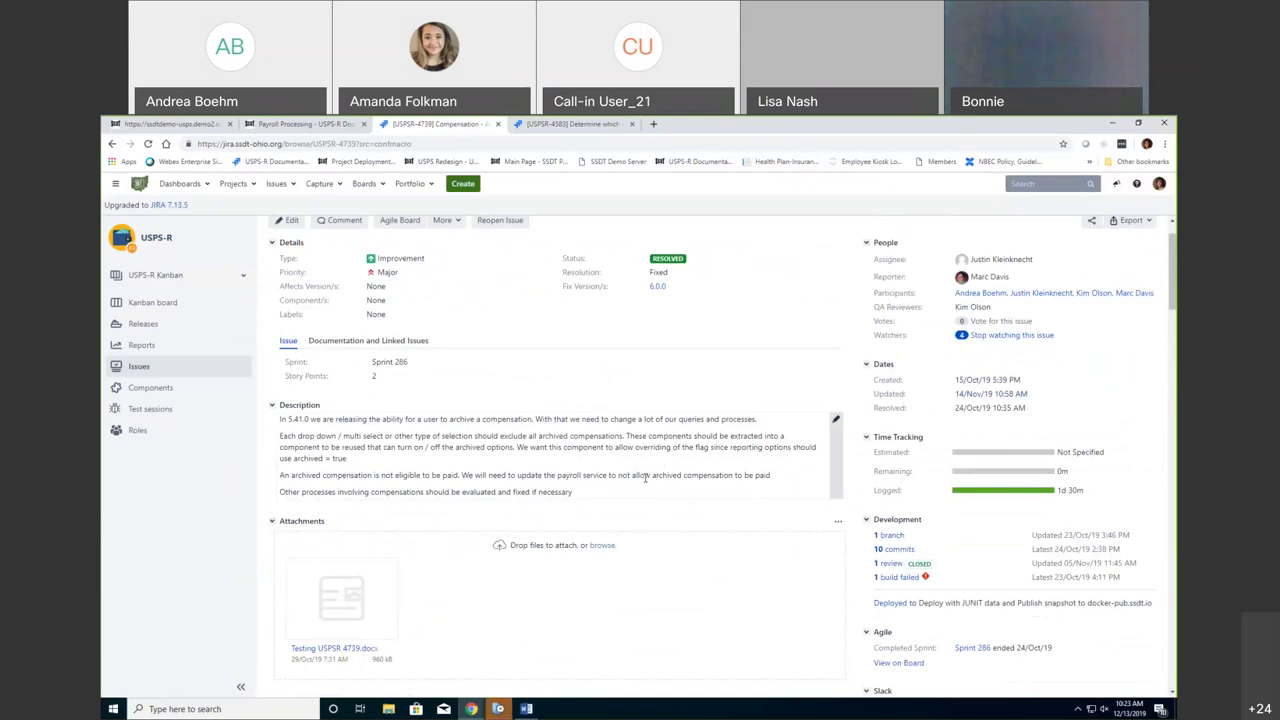
scroll(645, 477, "down", 20)
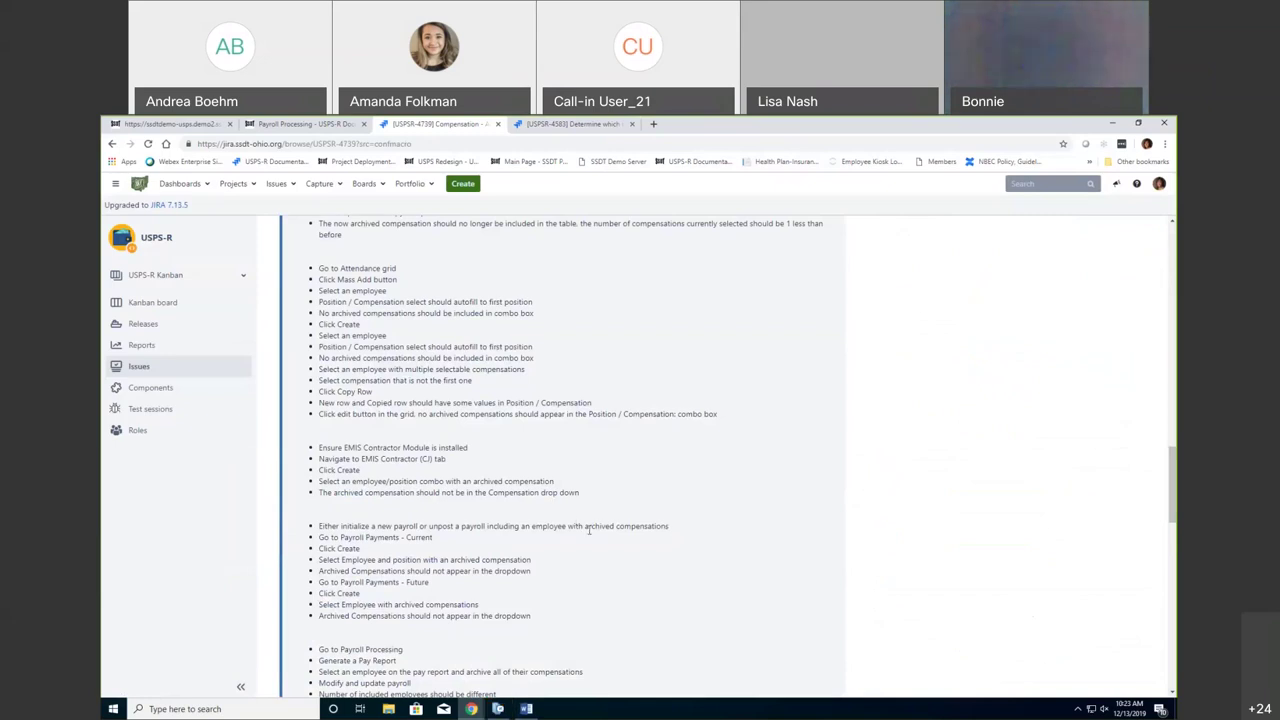
scroll(575, 521, "down", 2)
- Go back to the USPS-R 6.0.0 release notes and examine the rest of the updates table
key("alt+Left")
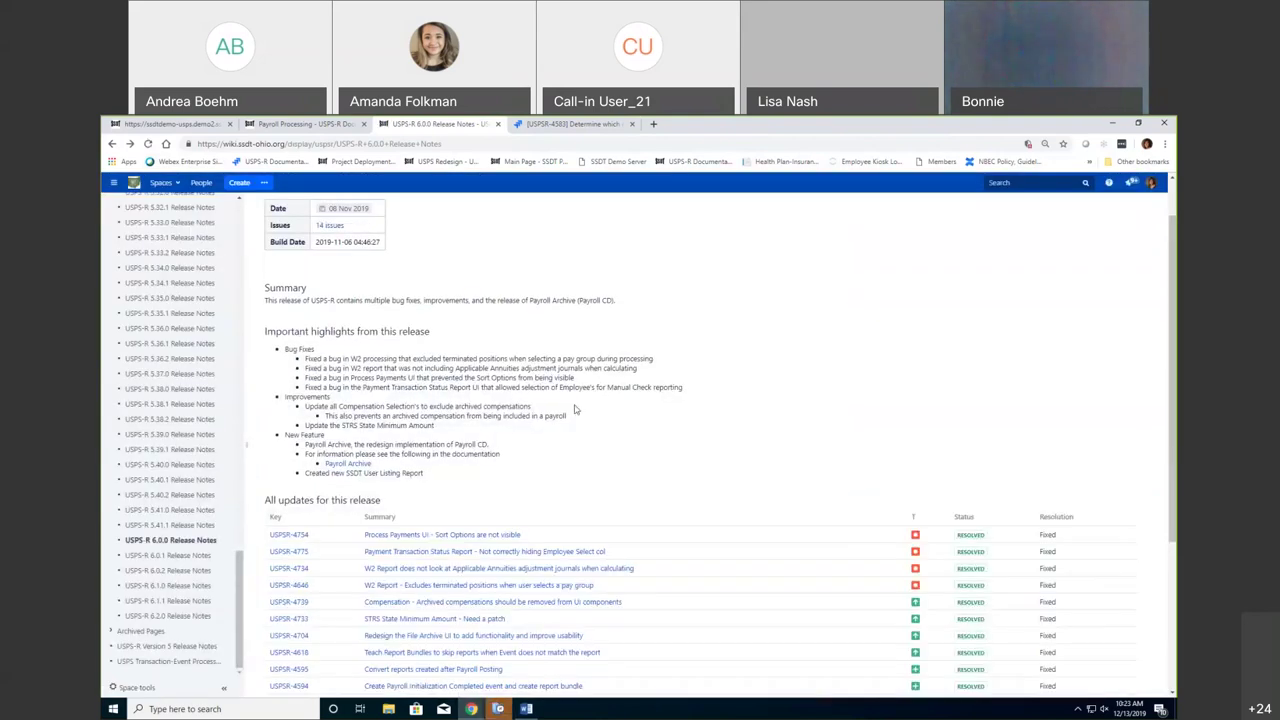
scroll(558, 565, "down", 1)
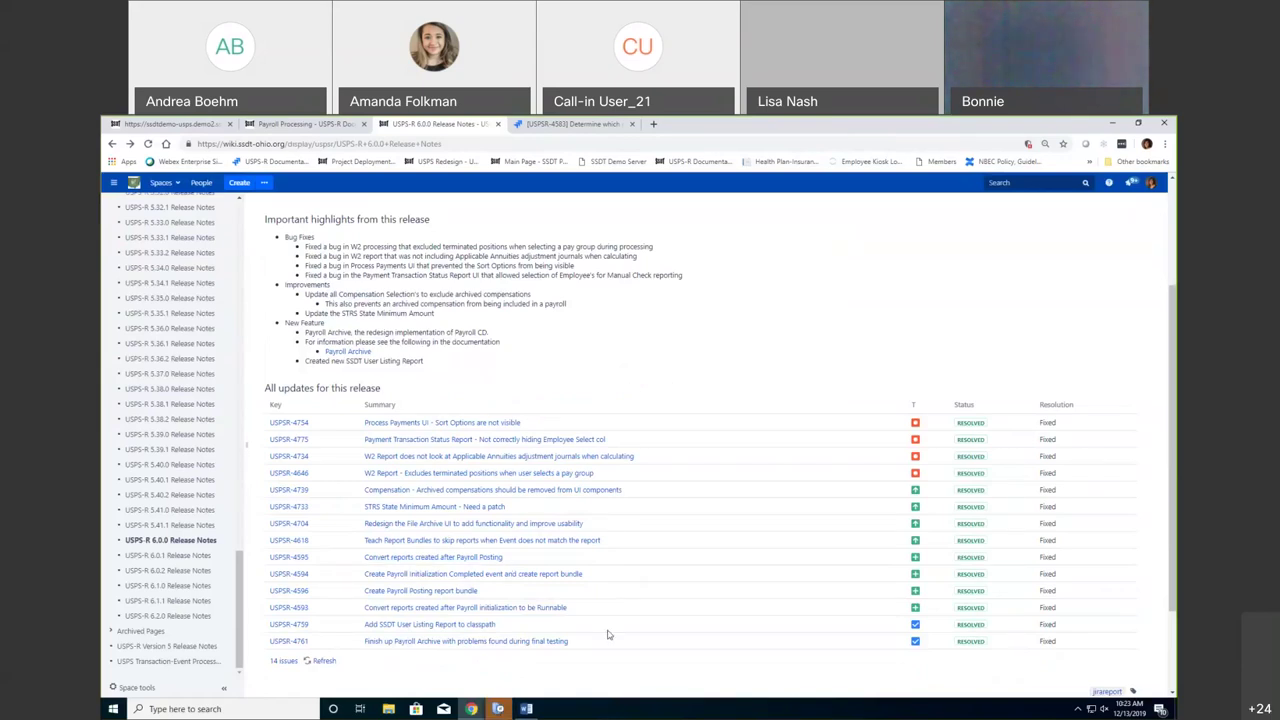
scroll(548, 631, "down", 1)
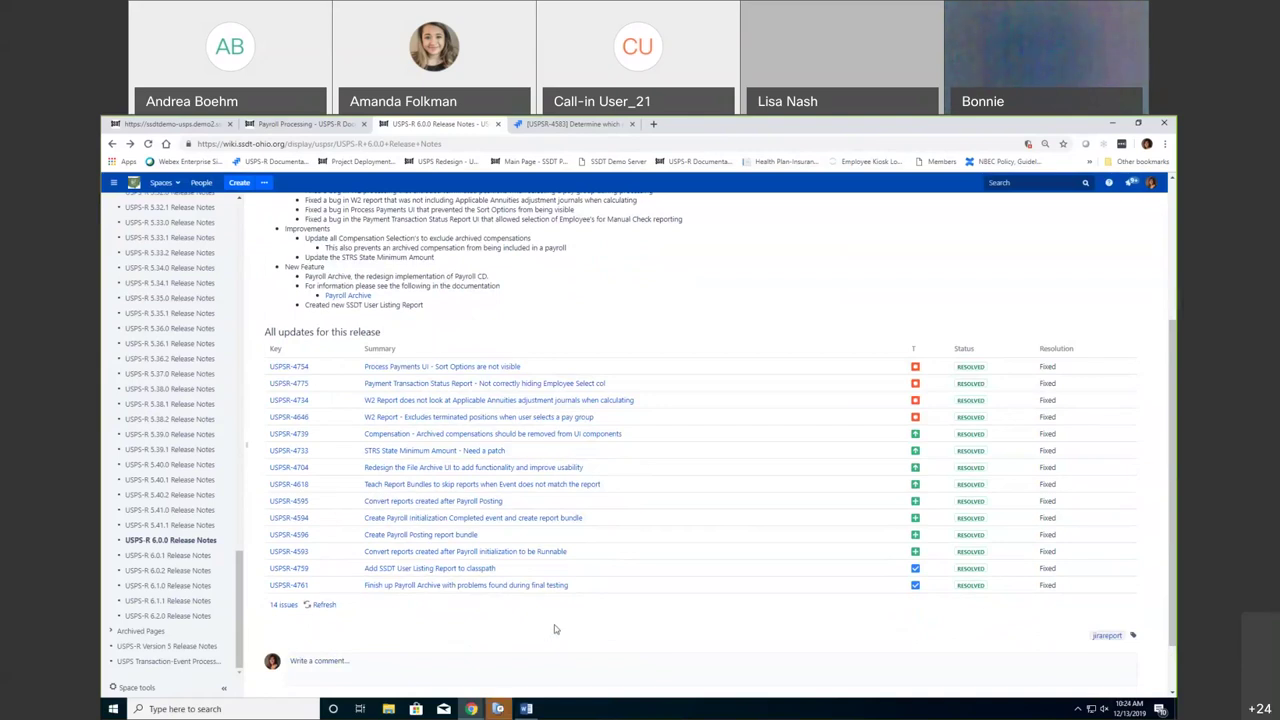
- Review the USPS-R release notes for 6.0.1 and 6.0.2, followed by the 6.1.0 highlights and updates
left_click(195, 557)
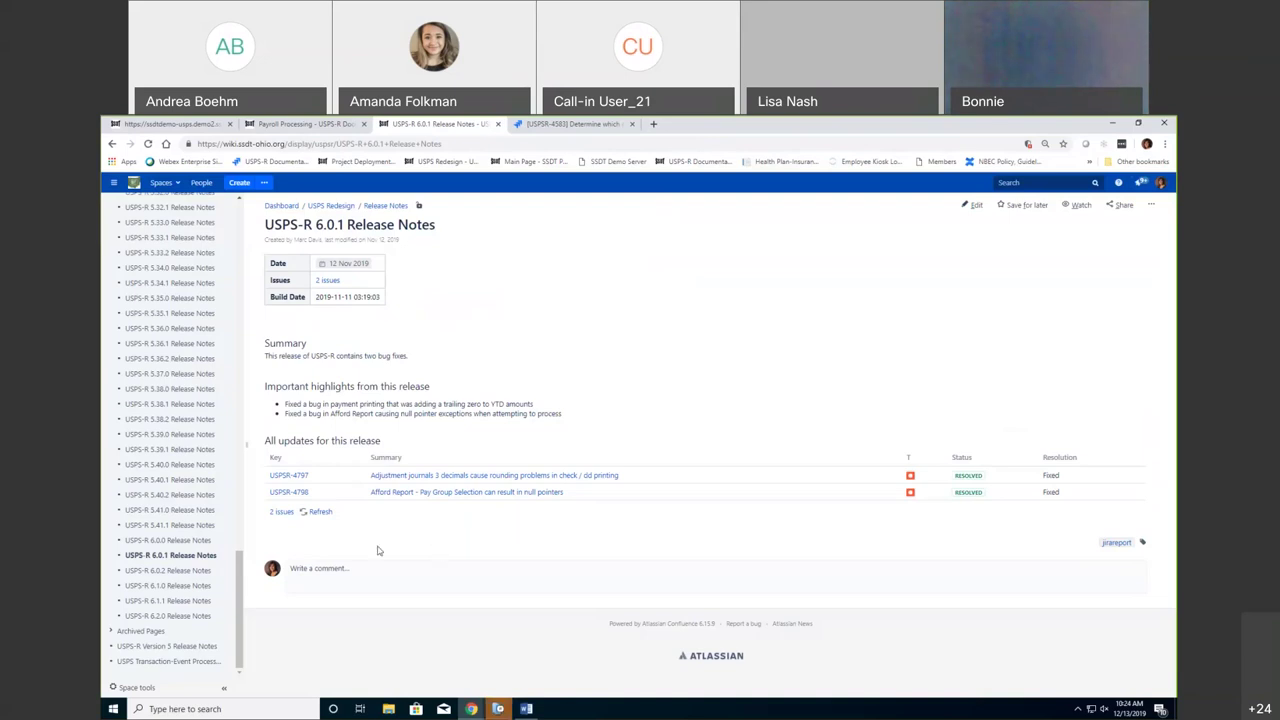
left_click(163, 572)
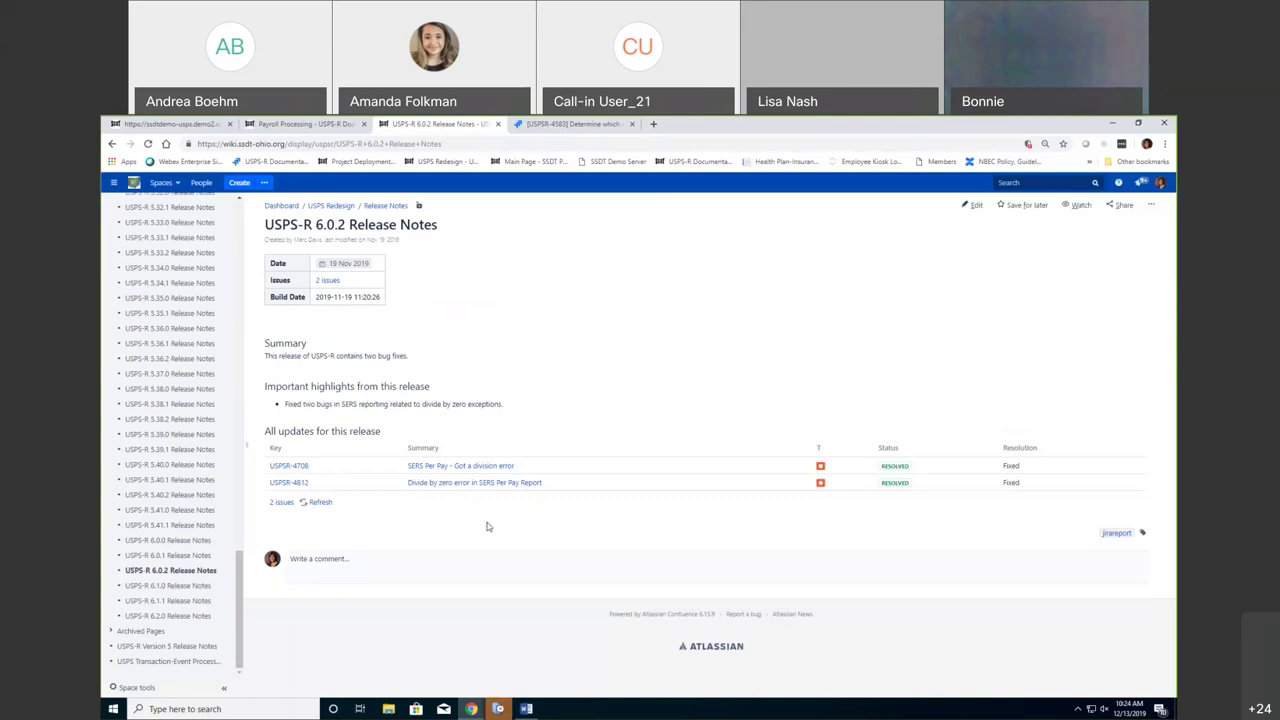
left_click(170, 587)
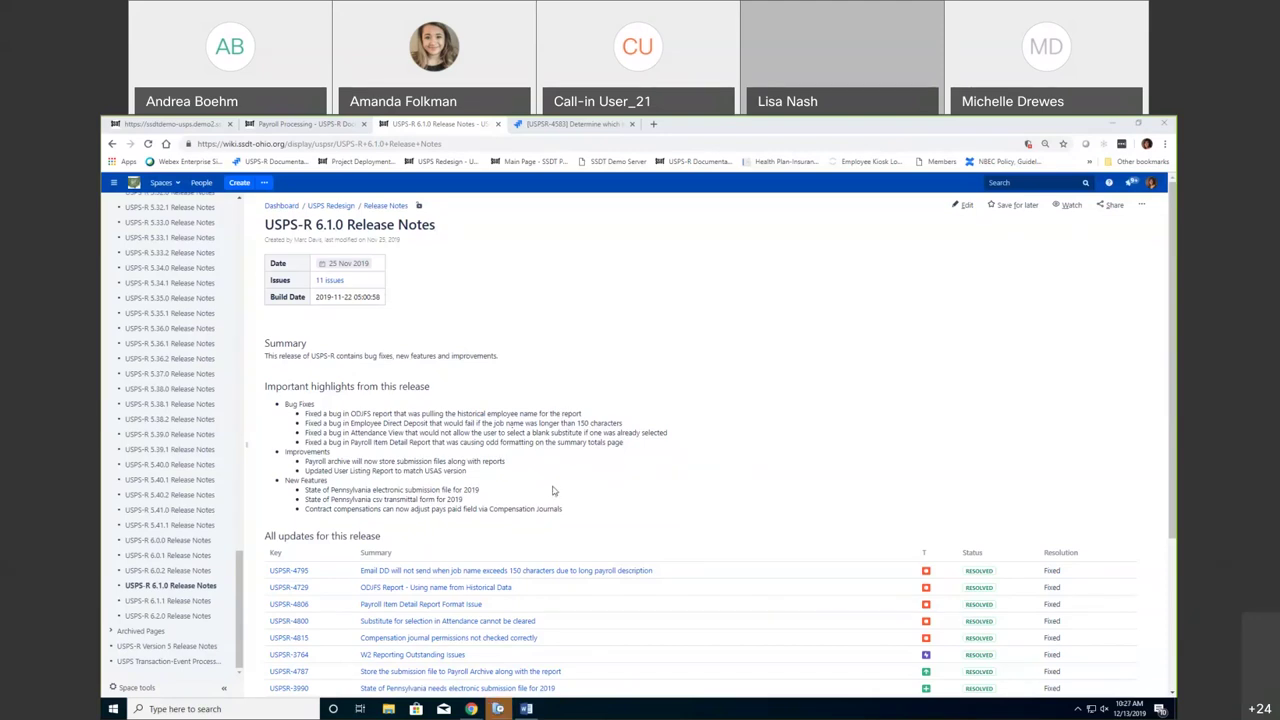
scroll(552, 490, "down", 1)
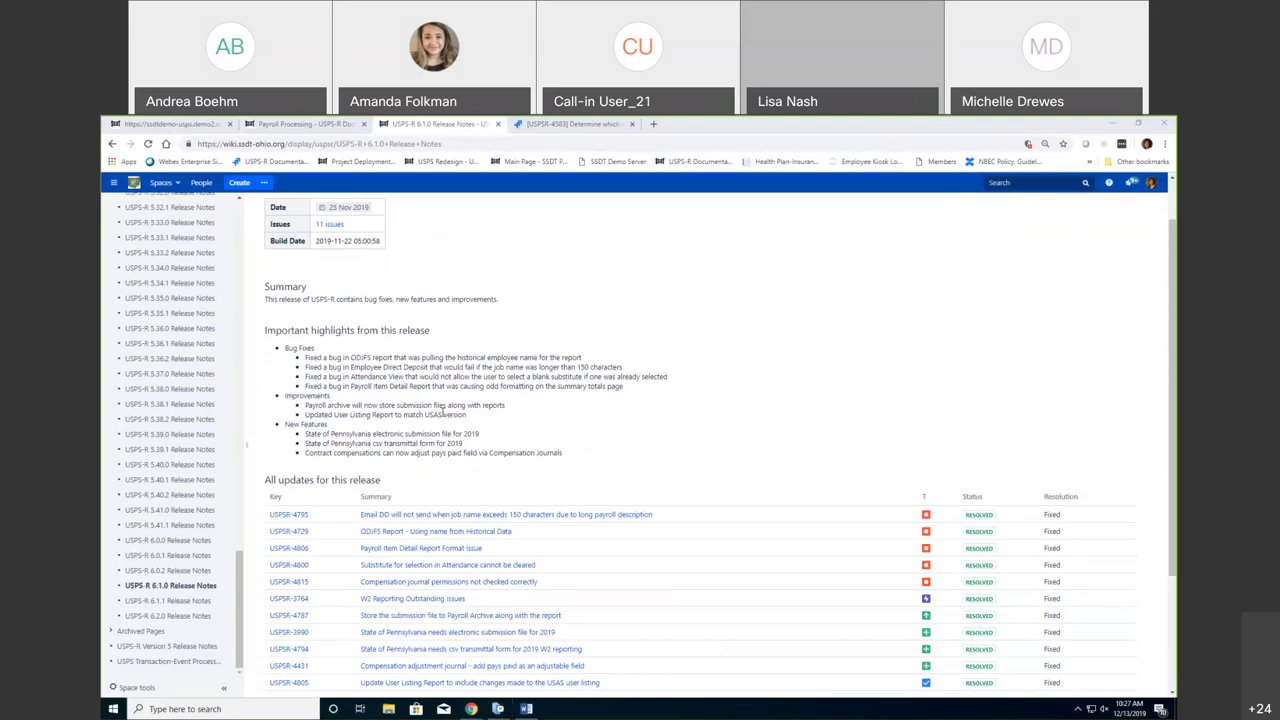
- Switch to the USPS-R documentation and open the File Archive page in the Utilities section of the user manual
left_click(200, 124)
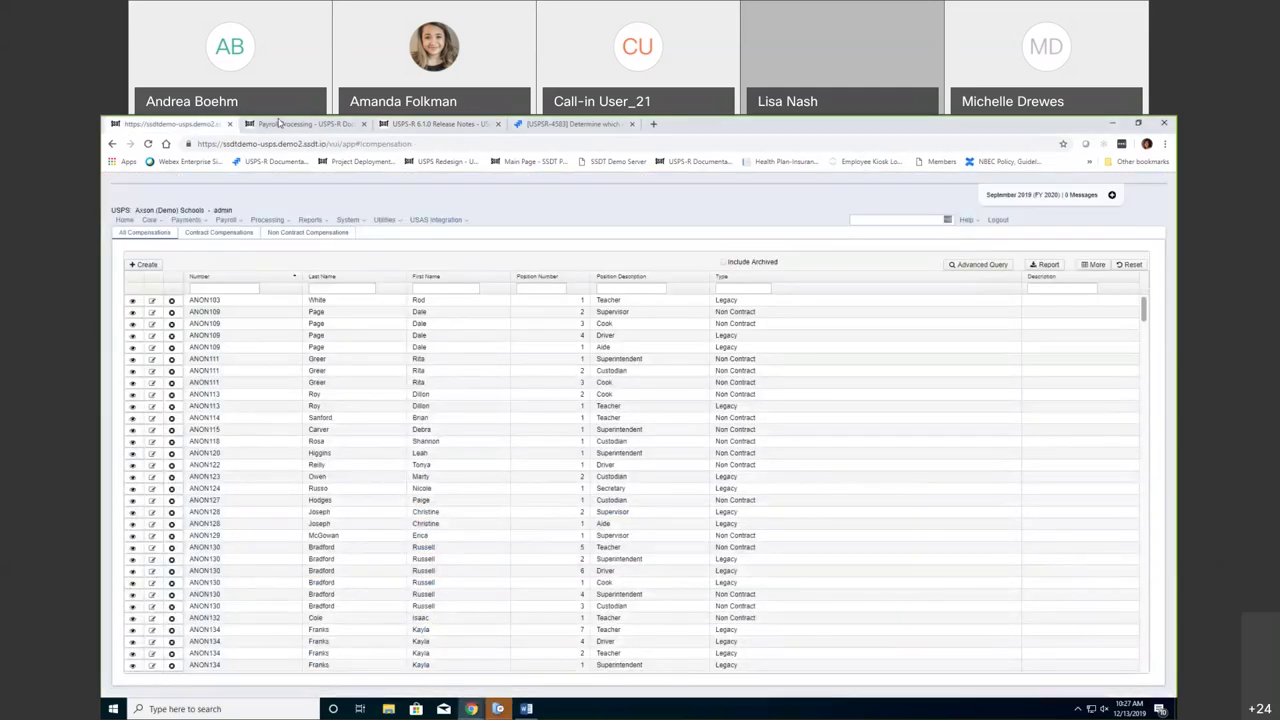
left_click(280, 123)
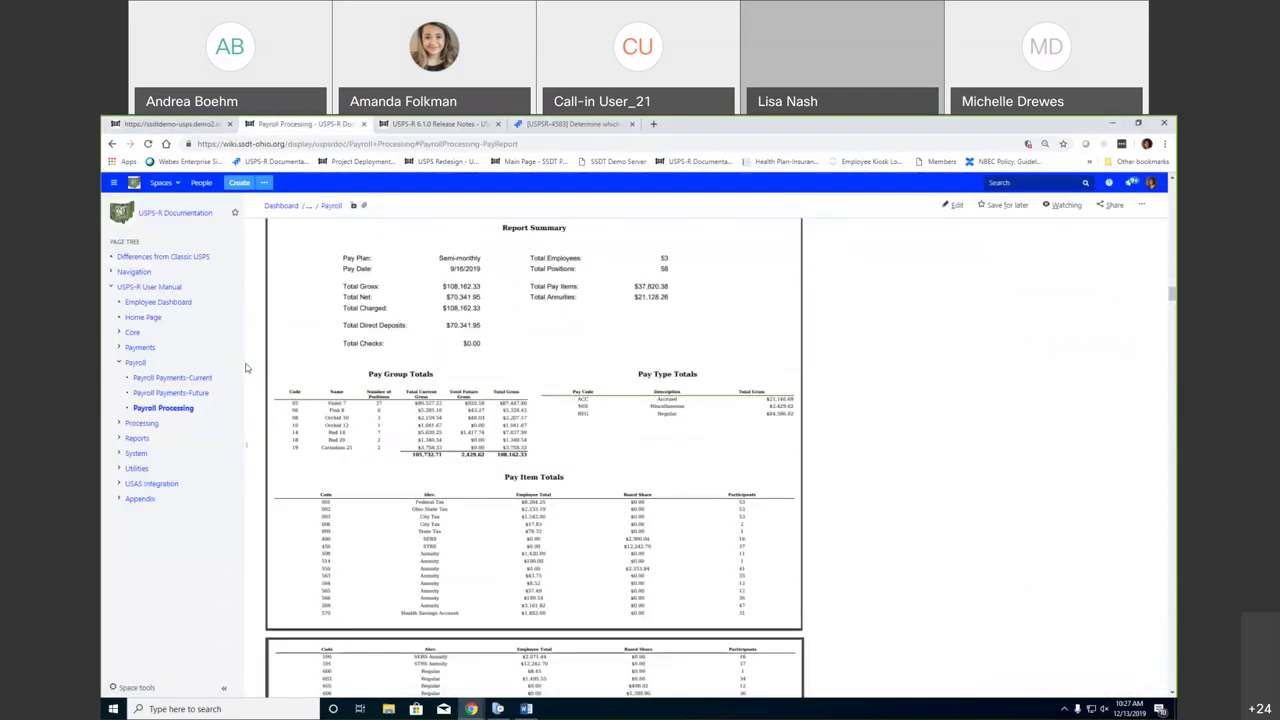
left_click(119, 453)
scroll(158, 569, "down", 1)
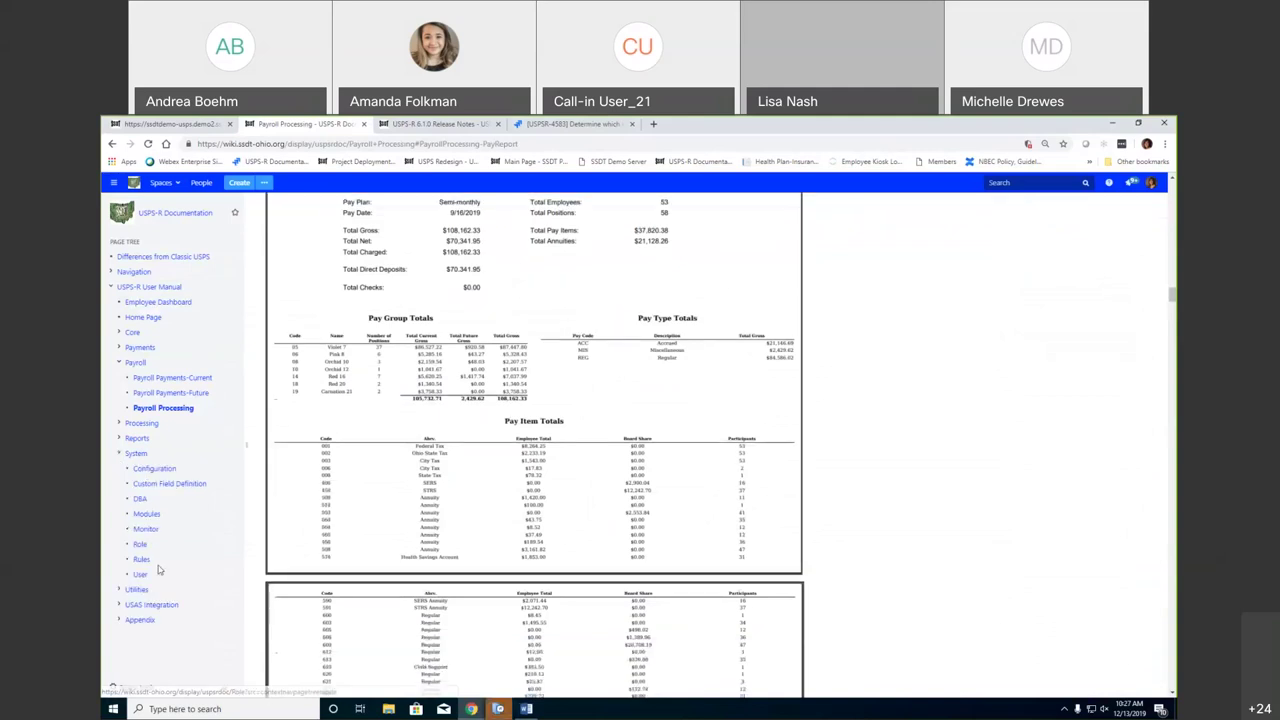
left_click(120, 589)
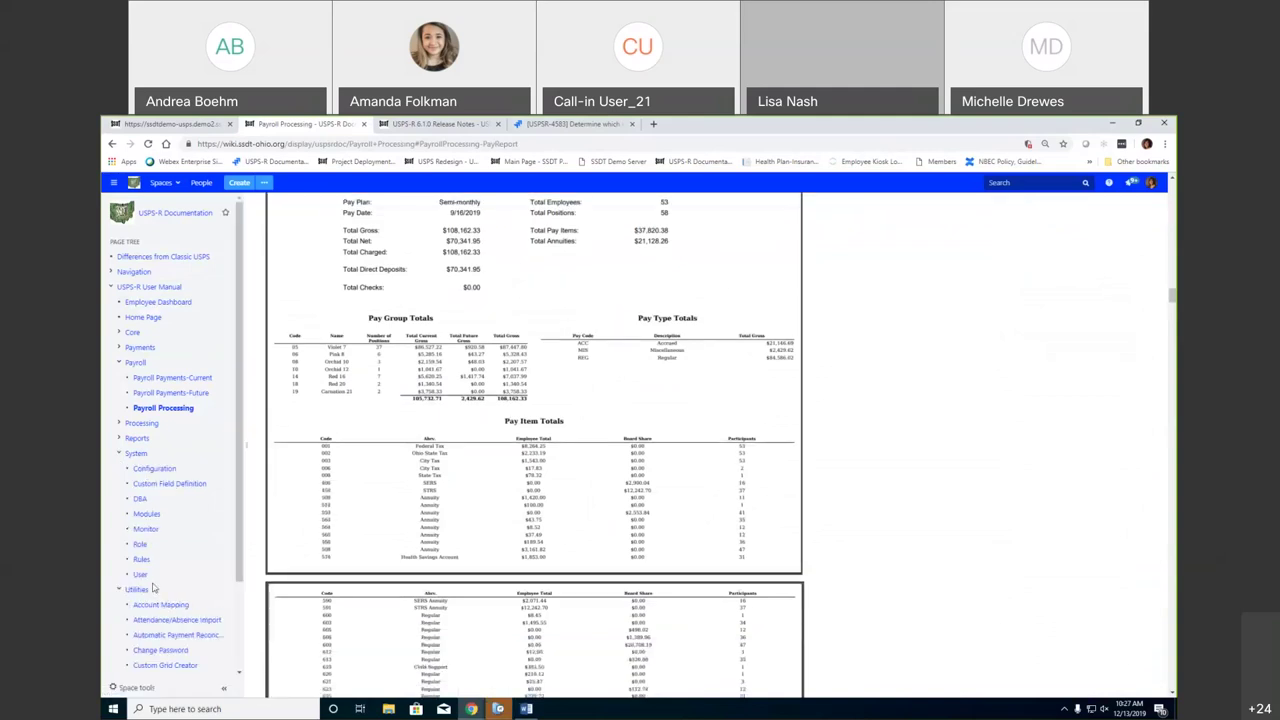
scroll(150, 585, "down", 2)
left_click(151, 570)
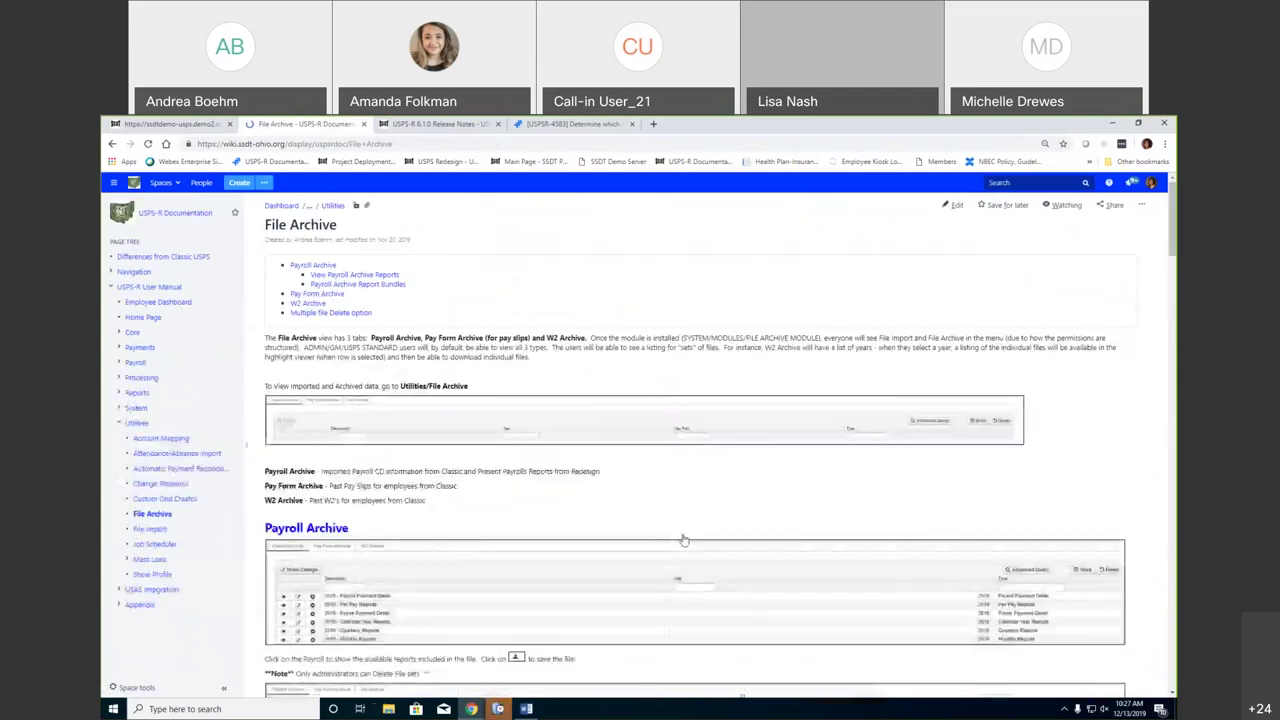
- Examine the Payroll Archive Report Bundles table for saved reports and submission files, and return to the USPS-R 6.1.0 release notes
scroll(682, 540, "down", 5)
scroll(676, 544, "down", 10)
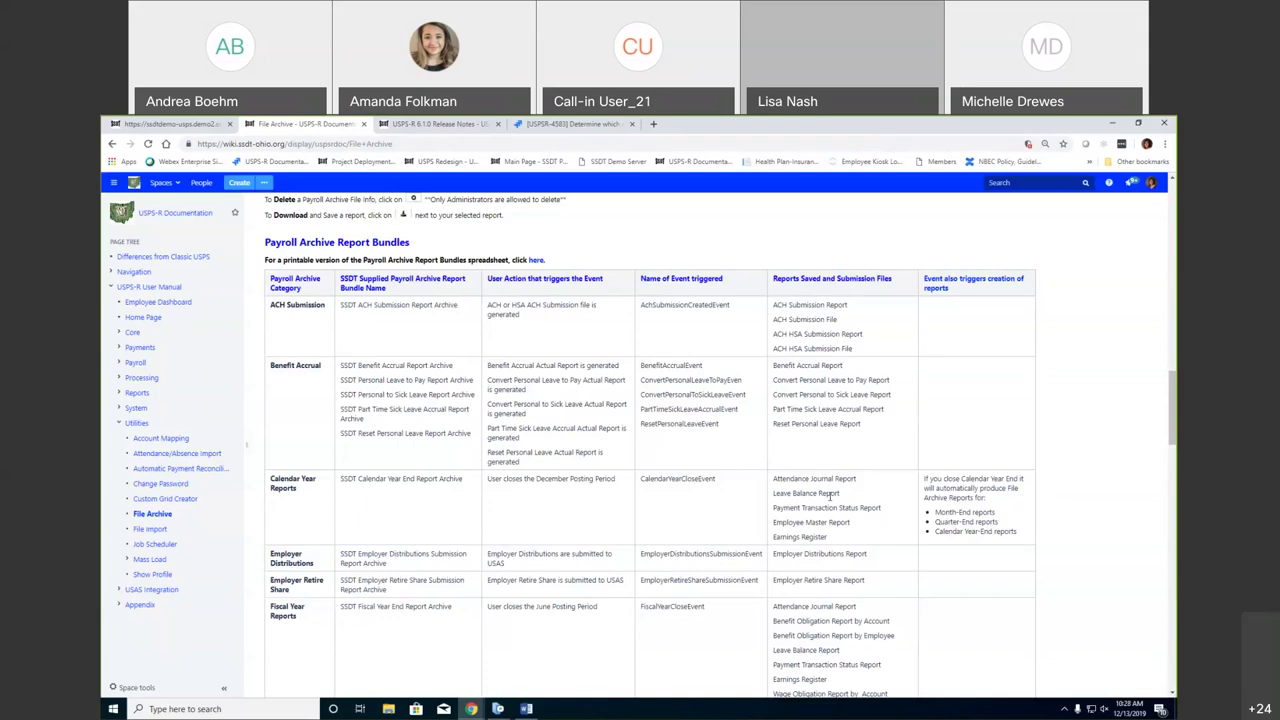
scroll(829, 497, "down", 1)
scroll(829, 497, "down", 2)
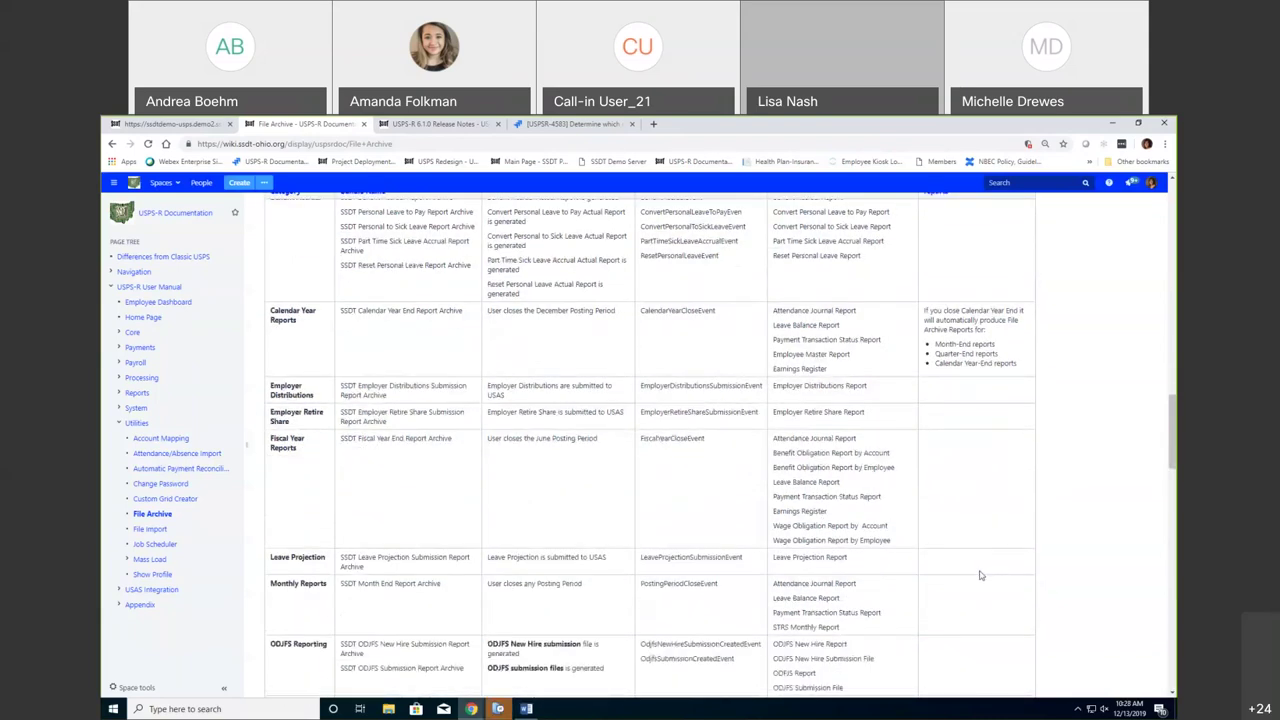
scroll(951, 575, "down", 2)
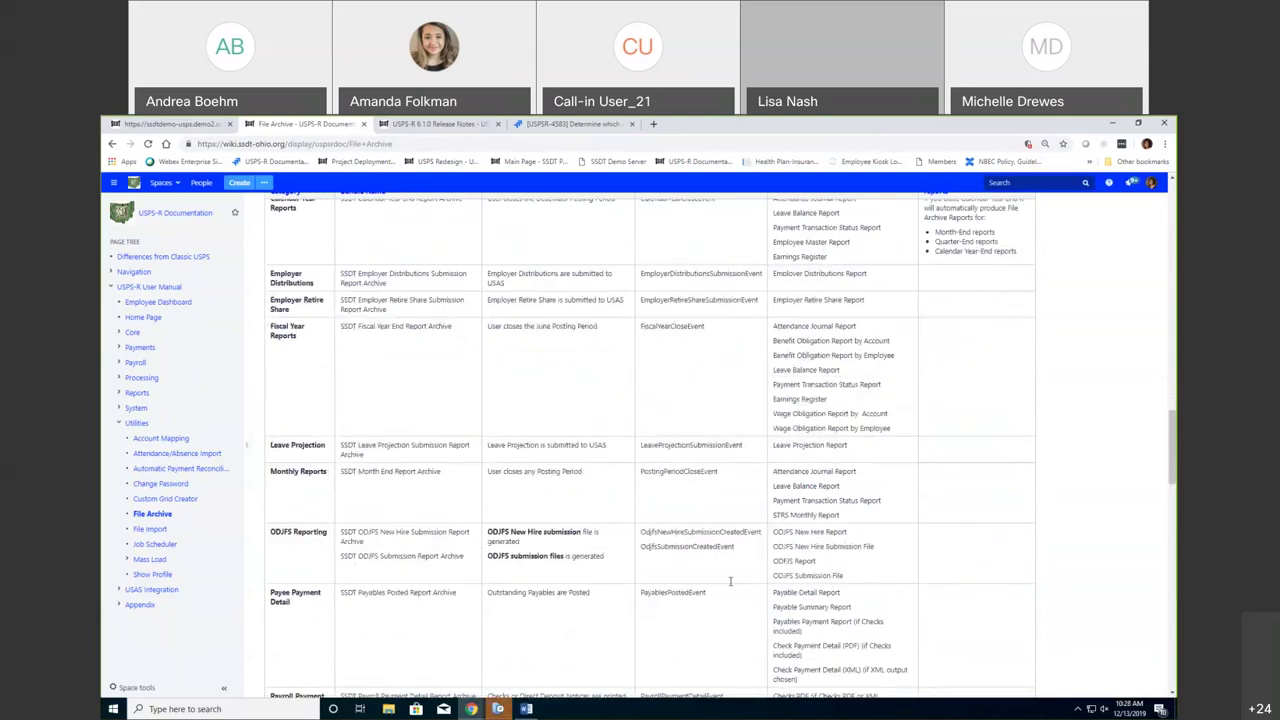
scroll(917, 594, "down", 2)
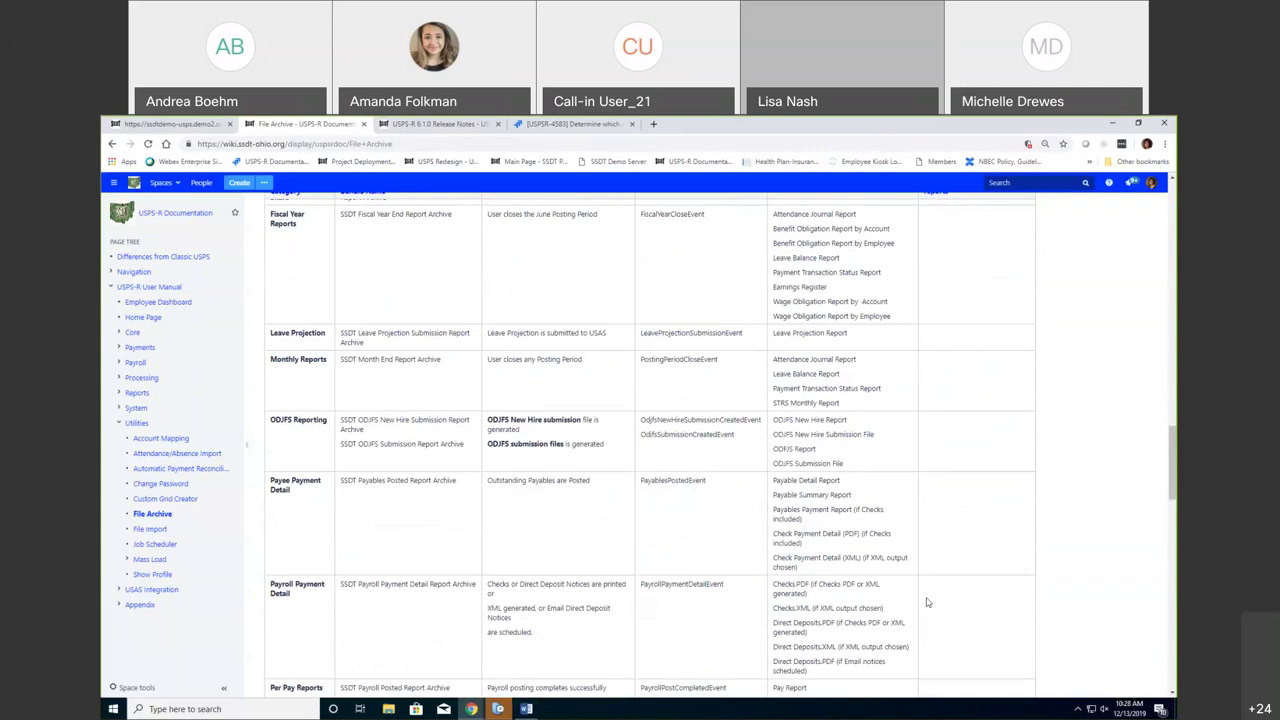
scroll(925, 602, "down", 3)
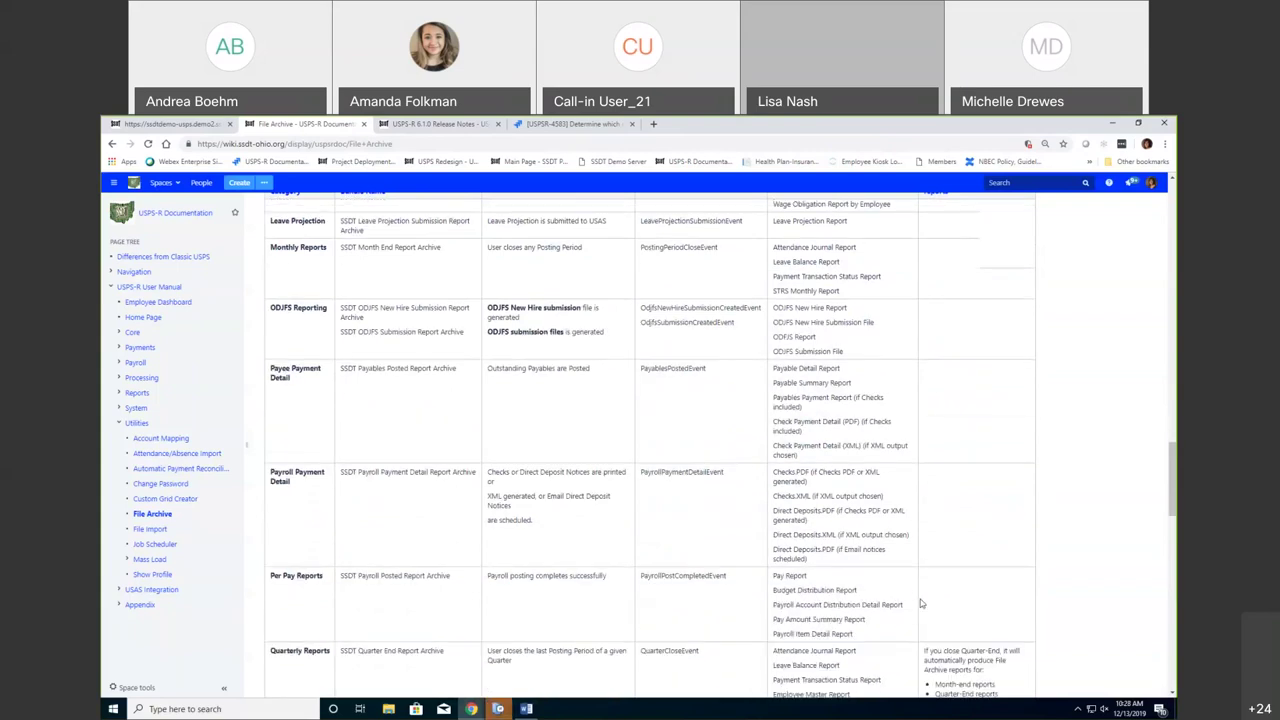
scroll(921, 602, "down", 3)
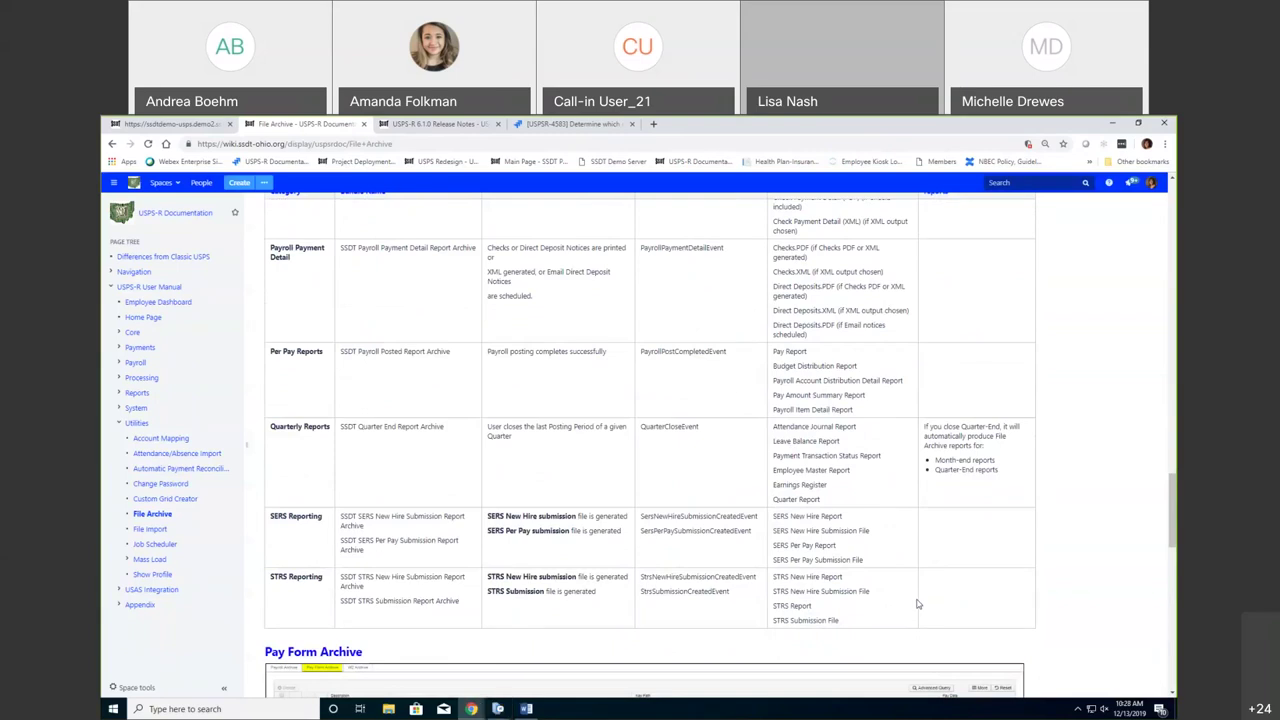
scroll(917, 604, "up", 6)
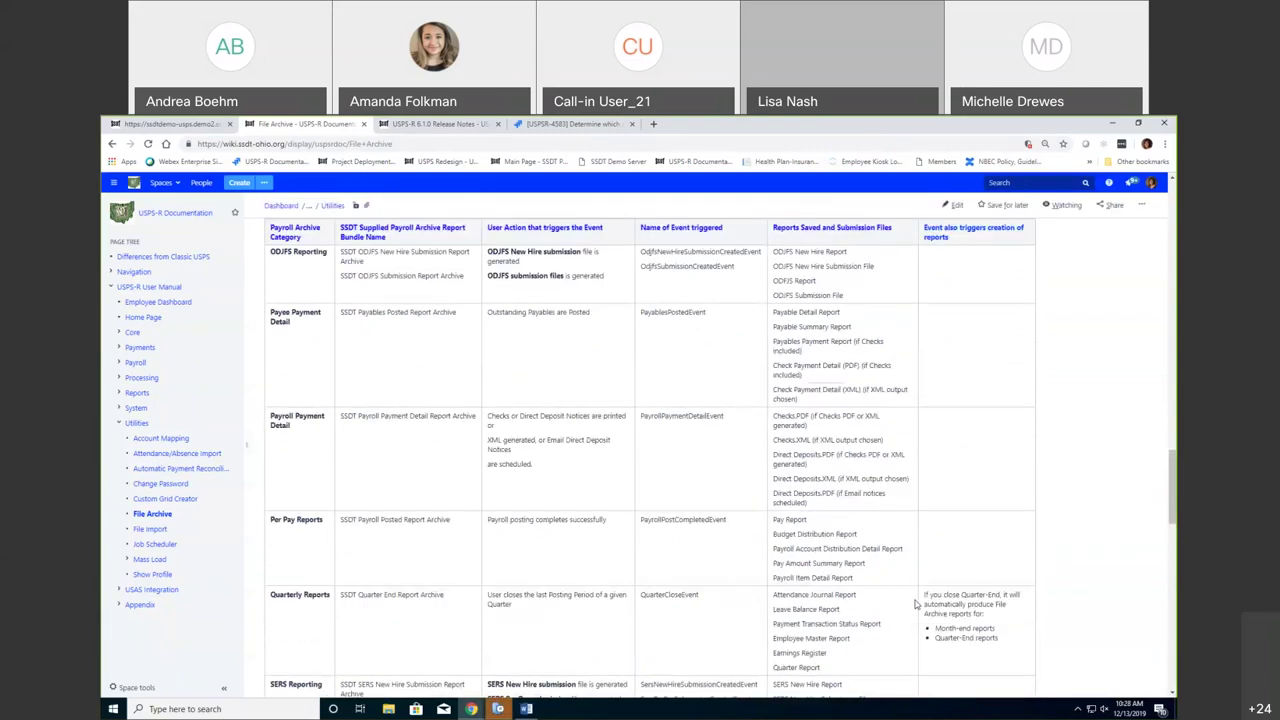
scroll(917, 604, "up", 9)
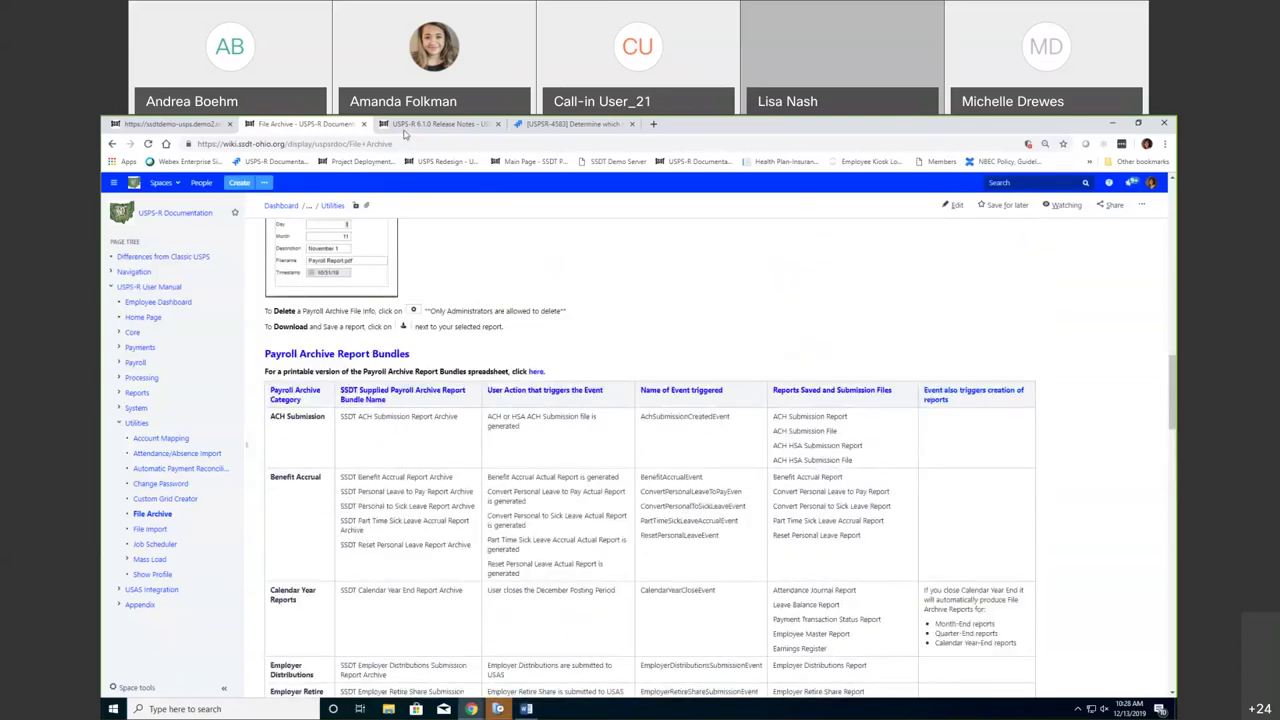
left_click(440, 124)
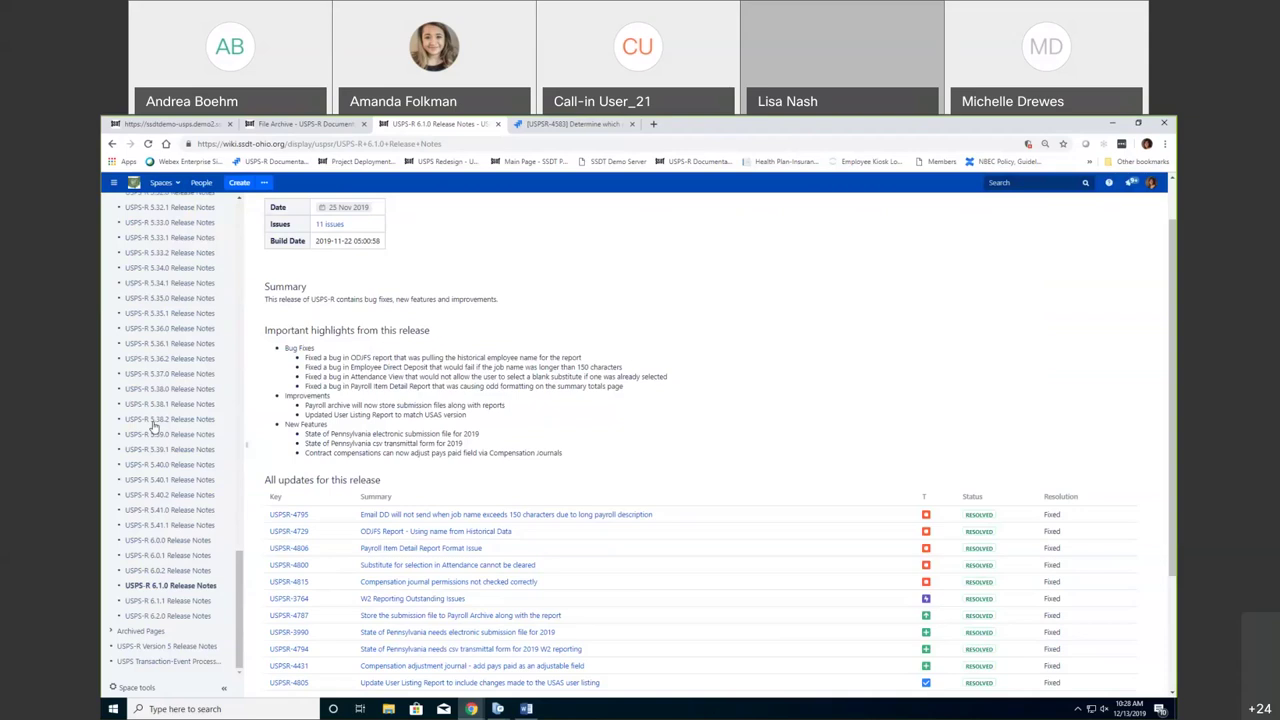
- Switch to the USPS demo and open the state options of the W2 Report and Submission
left_click(165, 123)
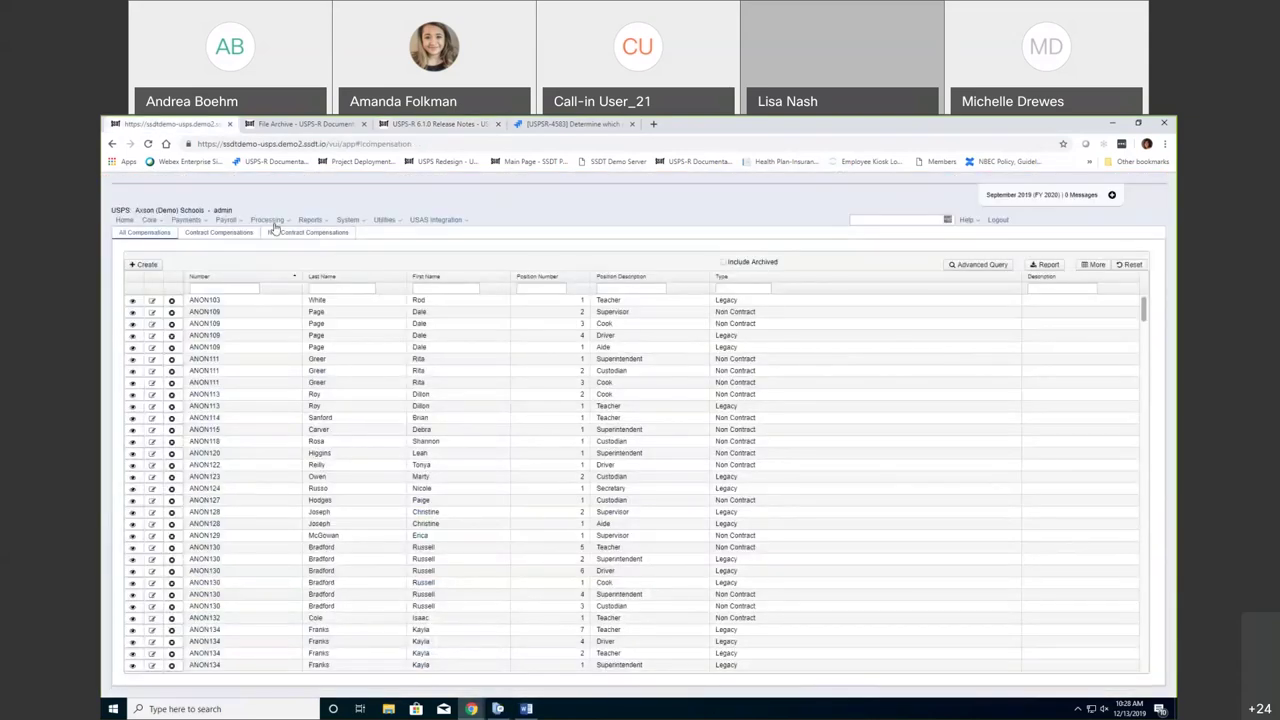
left_click(275, 226)
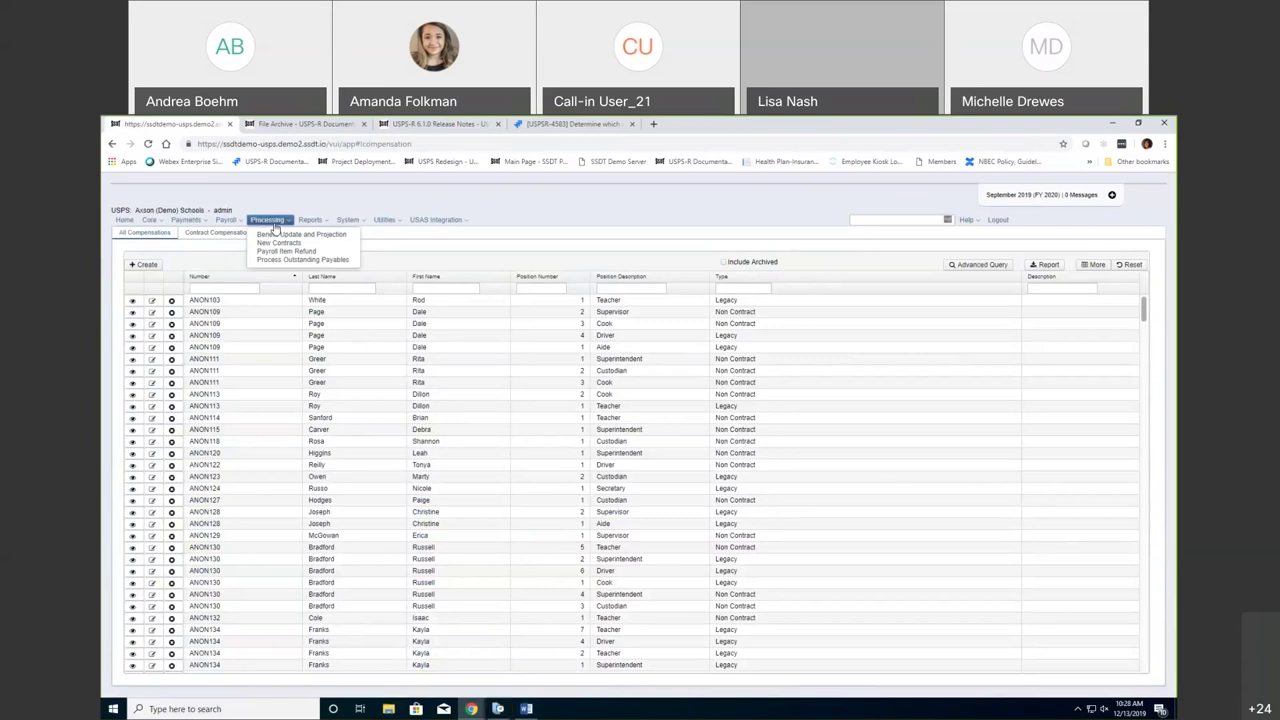
left_click(310, 219)
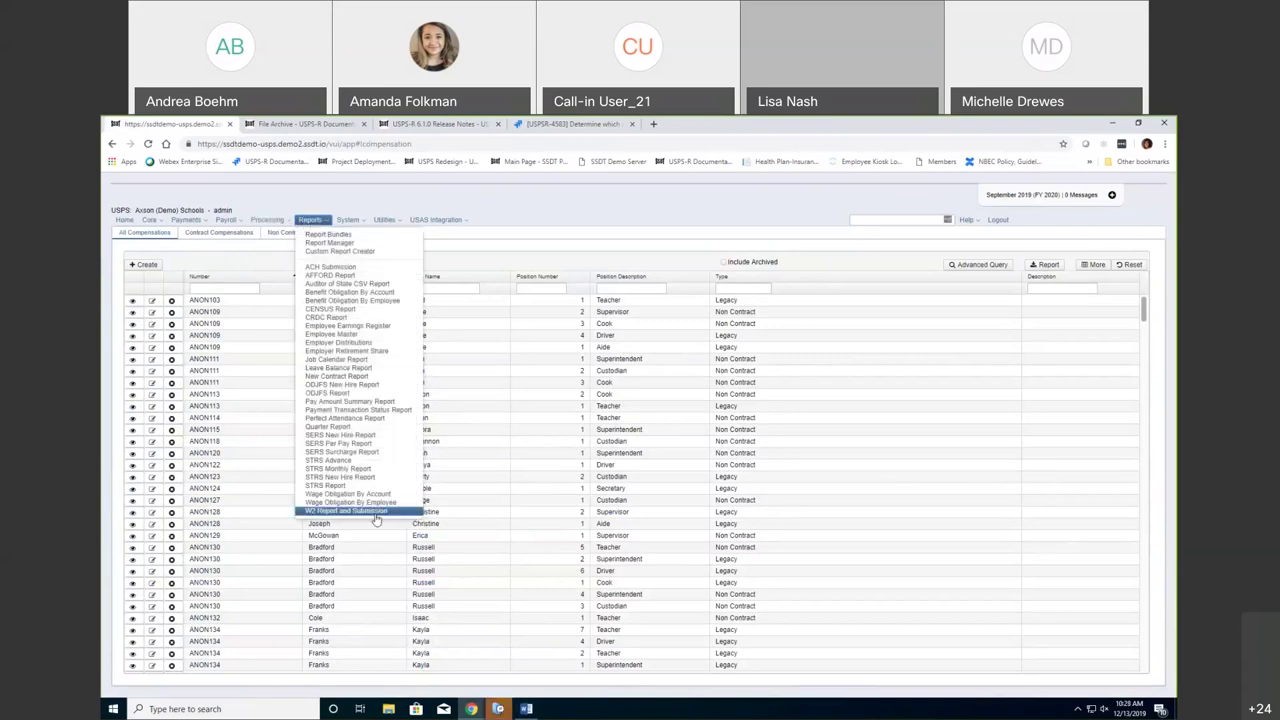
left_click(375, 514)
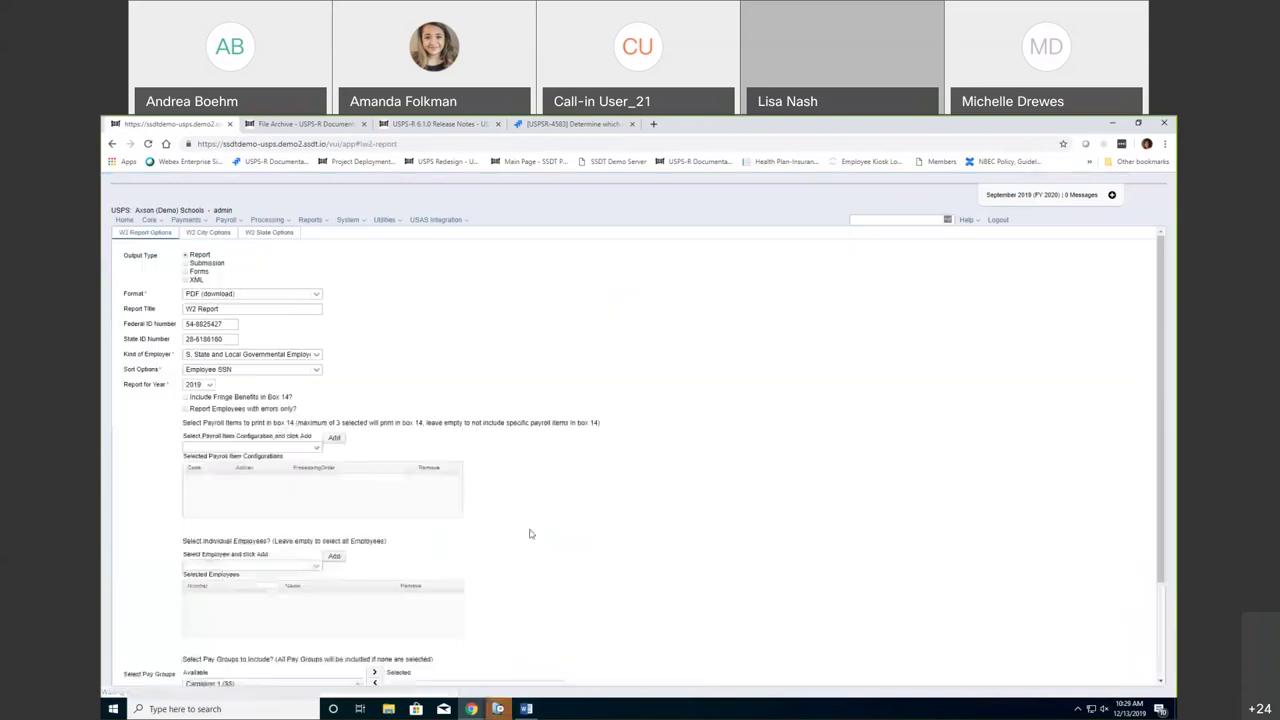
left_click(256, 236)
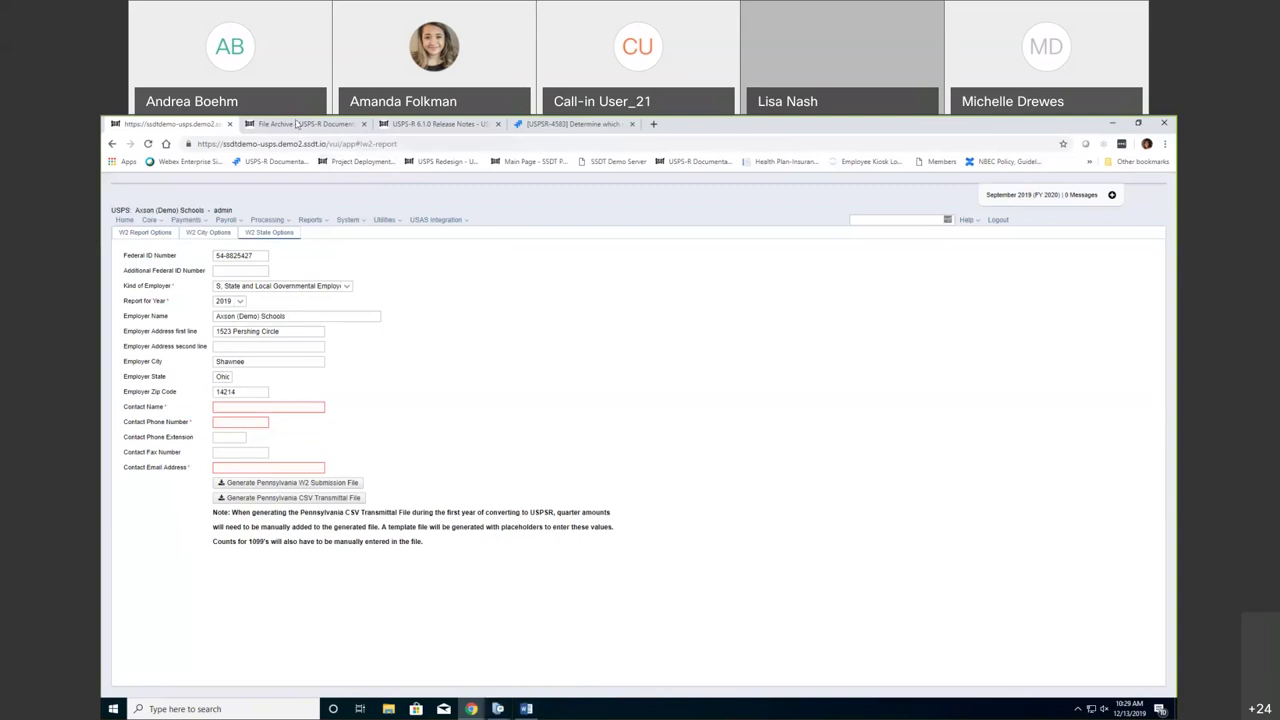
- Open the first legacy compensation for editing, view the fields of a new compensation journal, and close both without saving
left_click(150, 220)
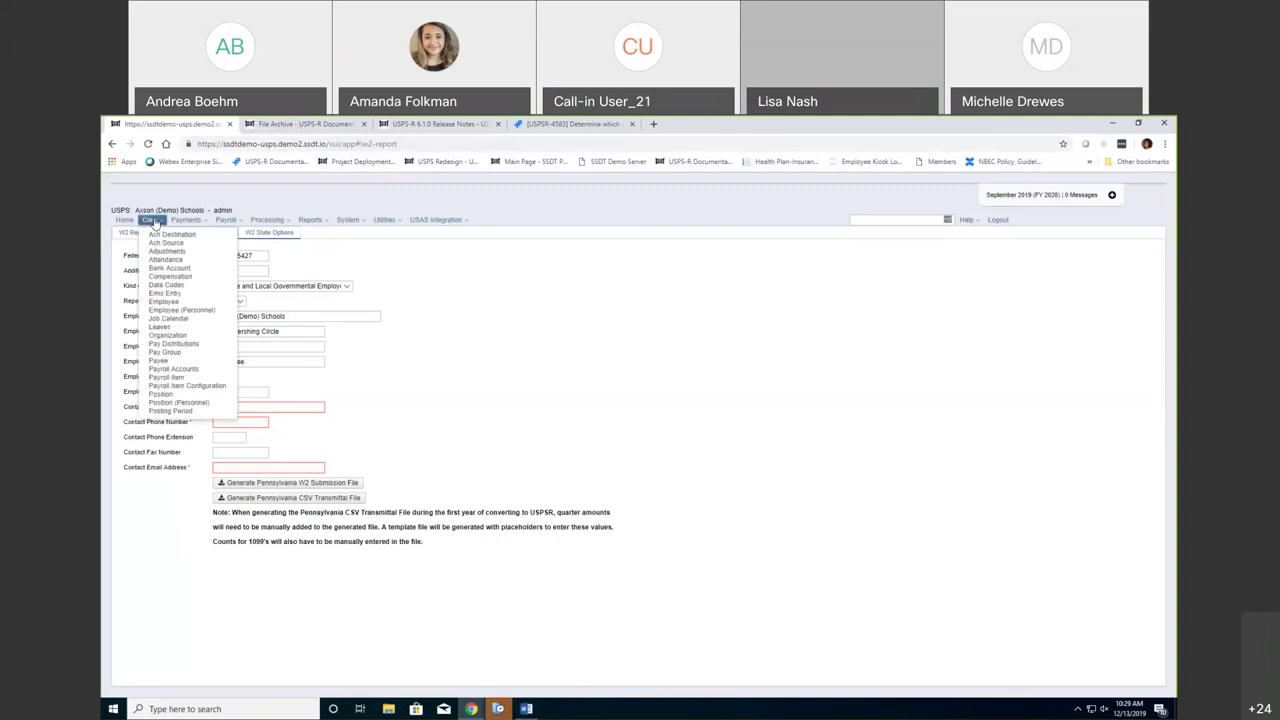
left_click(178, 277)
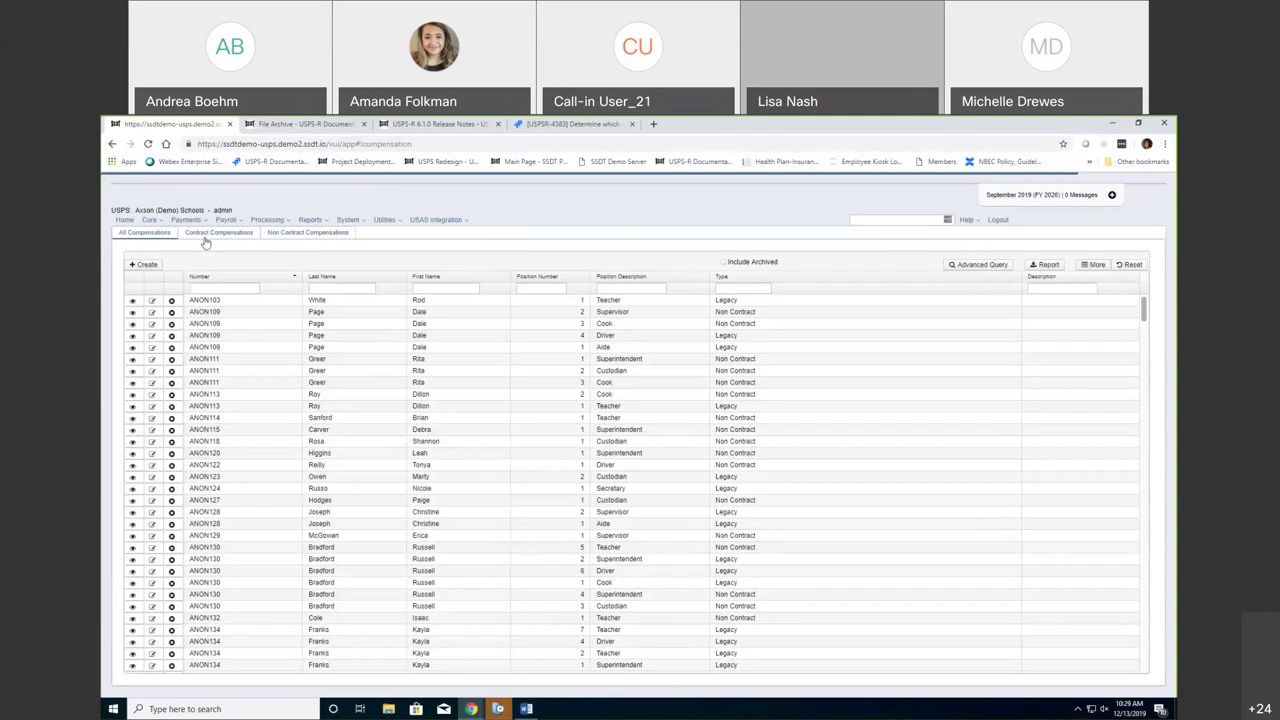
left_click(150, 302)
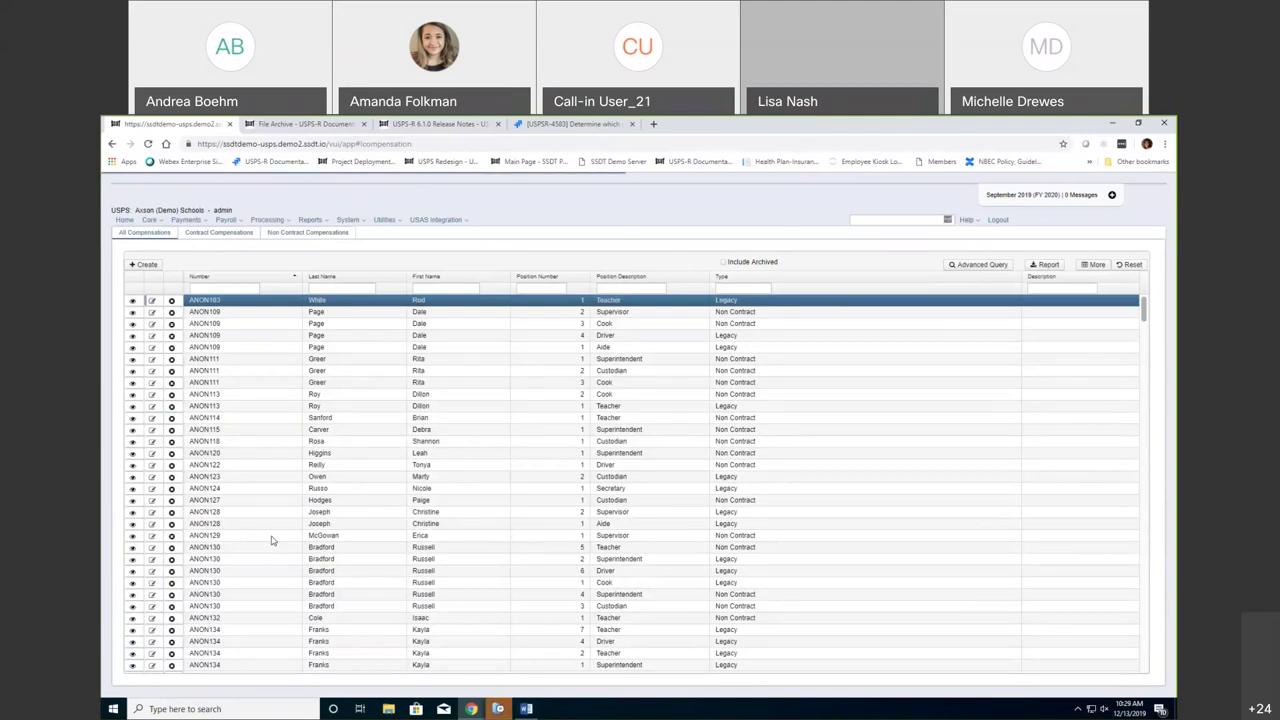
scroll(270, 540, "down", 5)
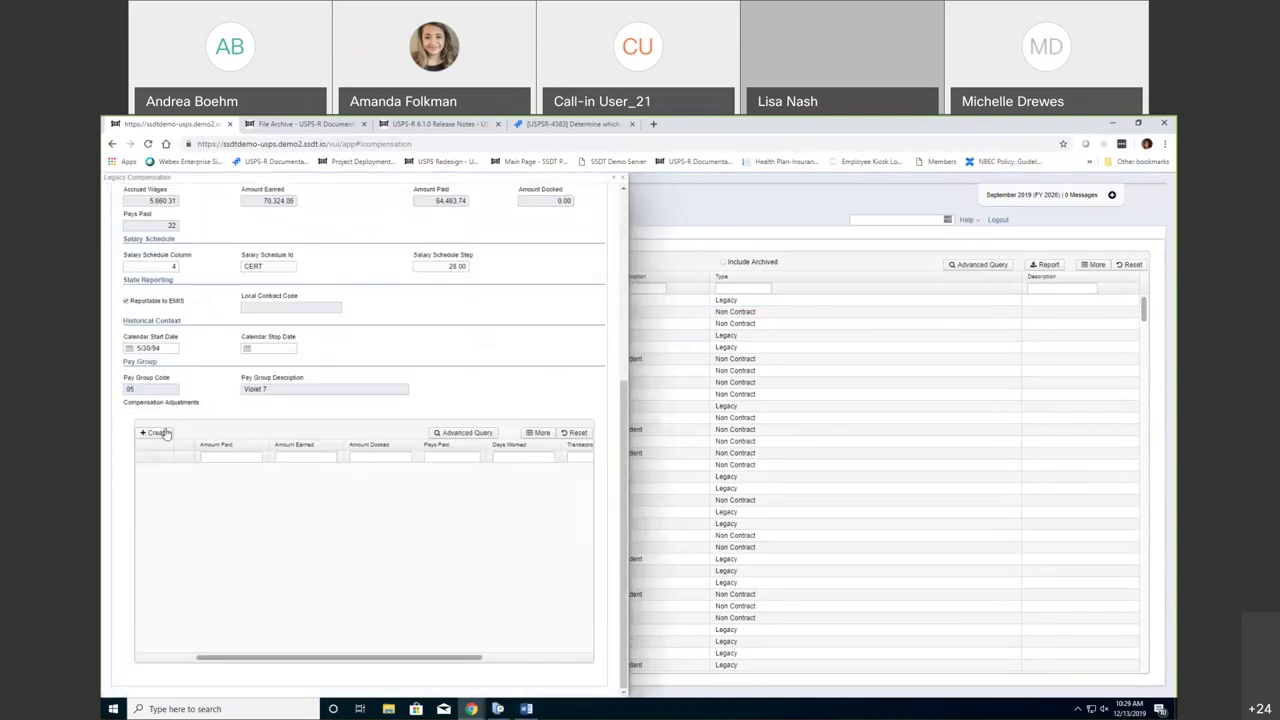
left_click(155, 432)
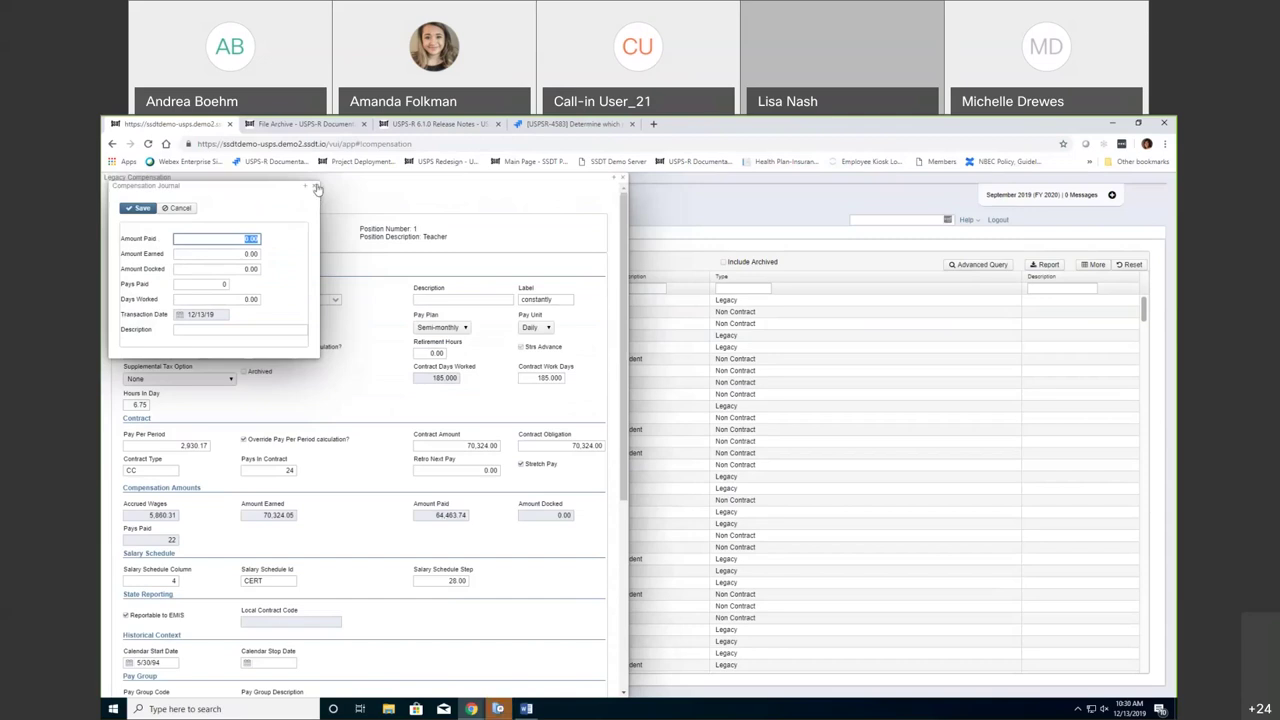
scroll(452, 291, "down", 3)
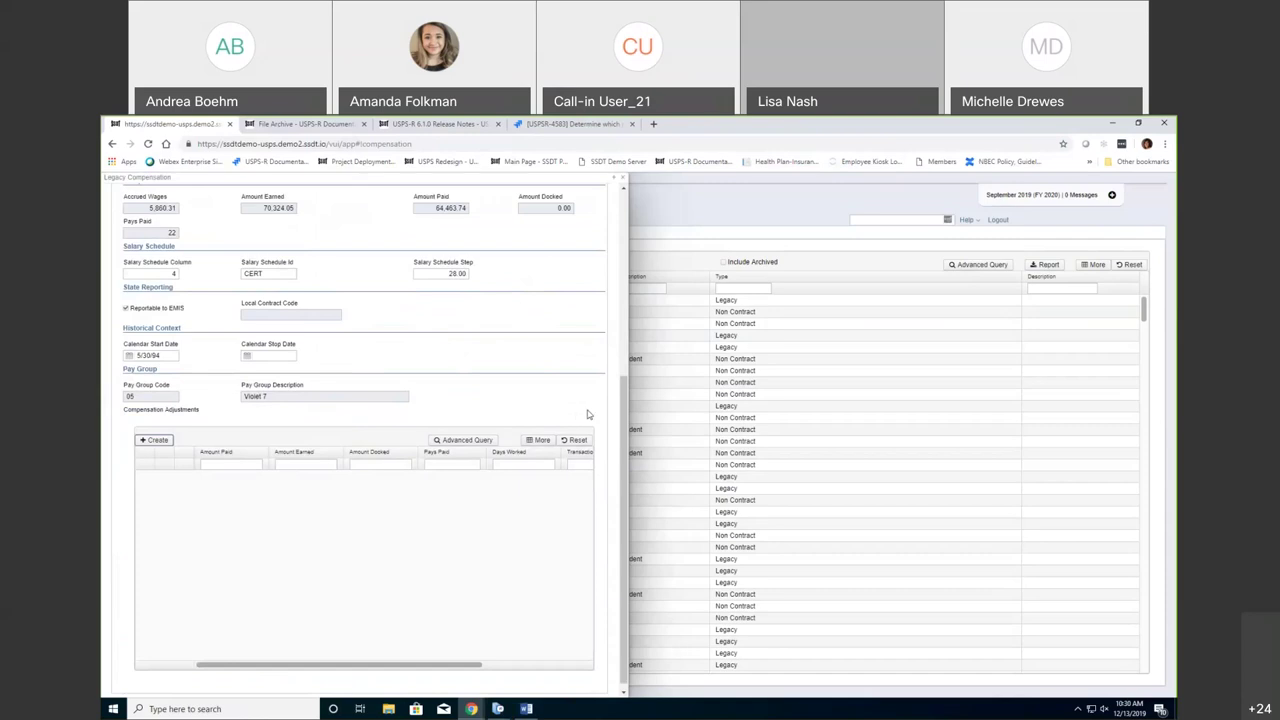
left_click(618, 182)
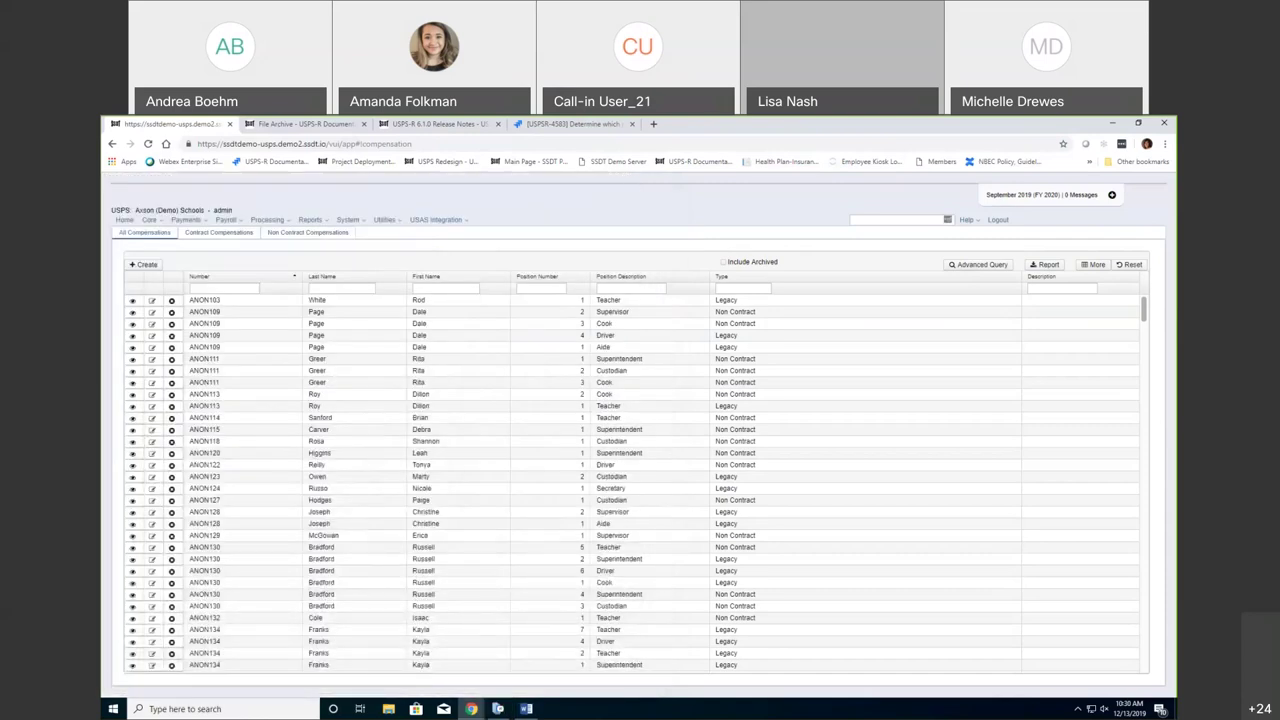
- Read the USPS-R 6.1.1 release notes and open the Mass Load page in the USPS-R documentation
key("ctrl+3")
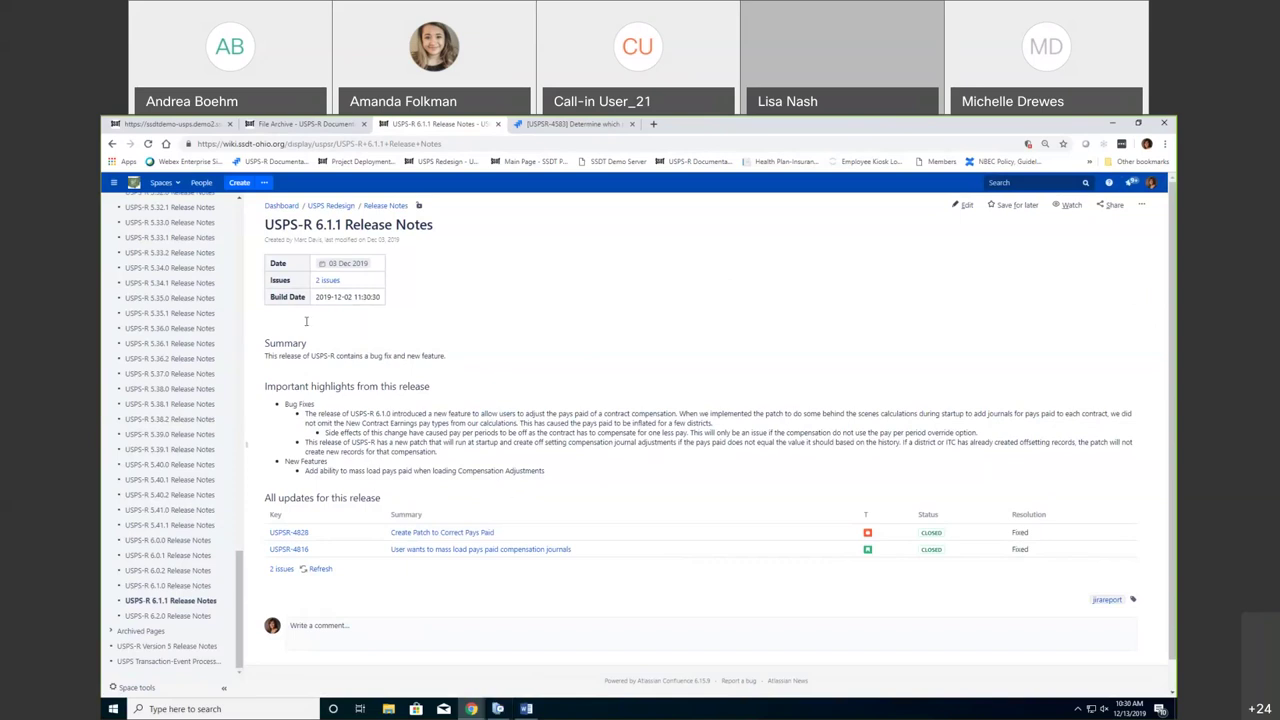
left_click(168, 124)
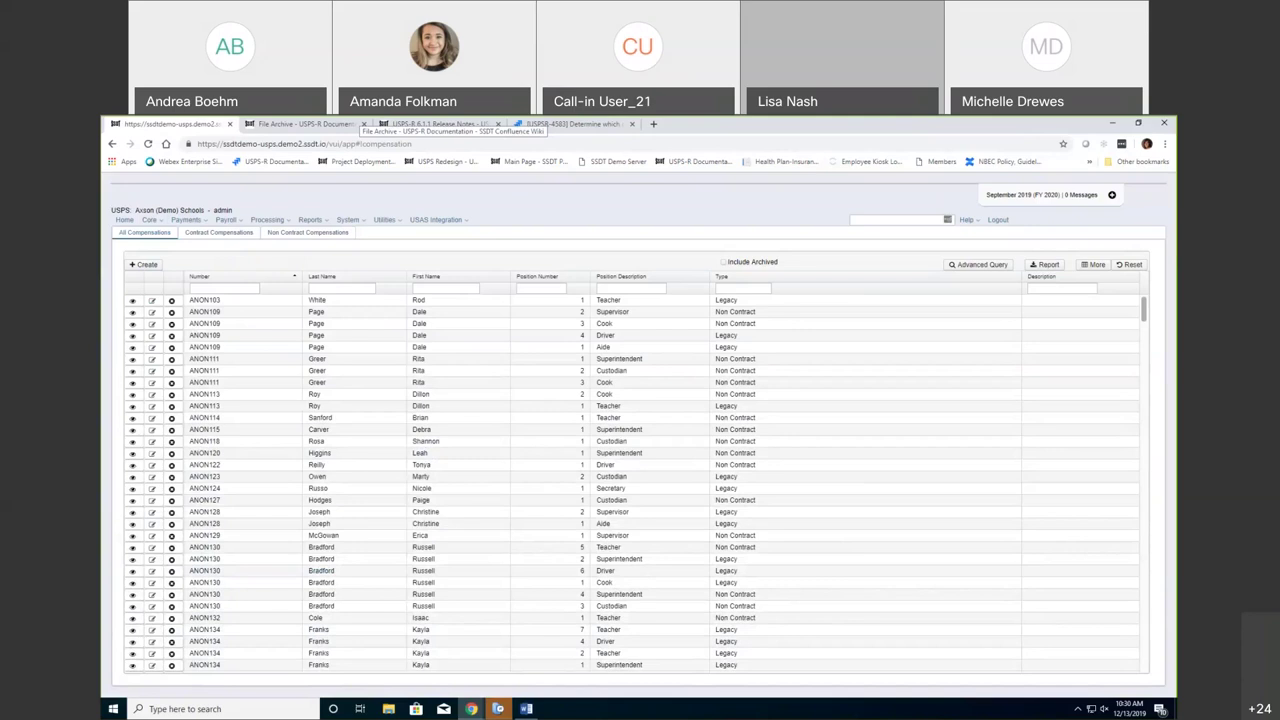
left_click(305, 124)
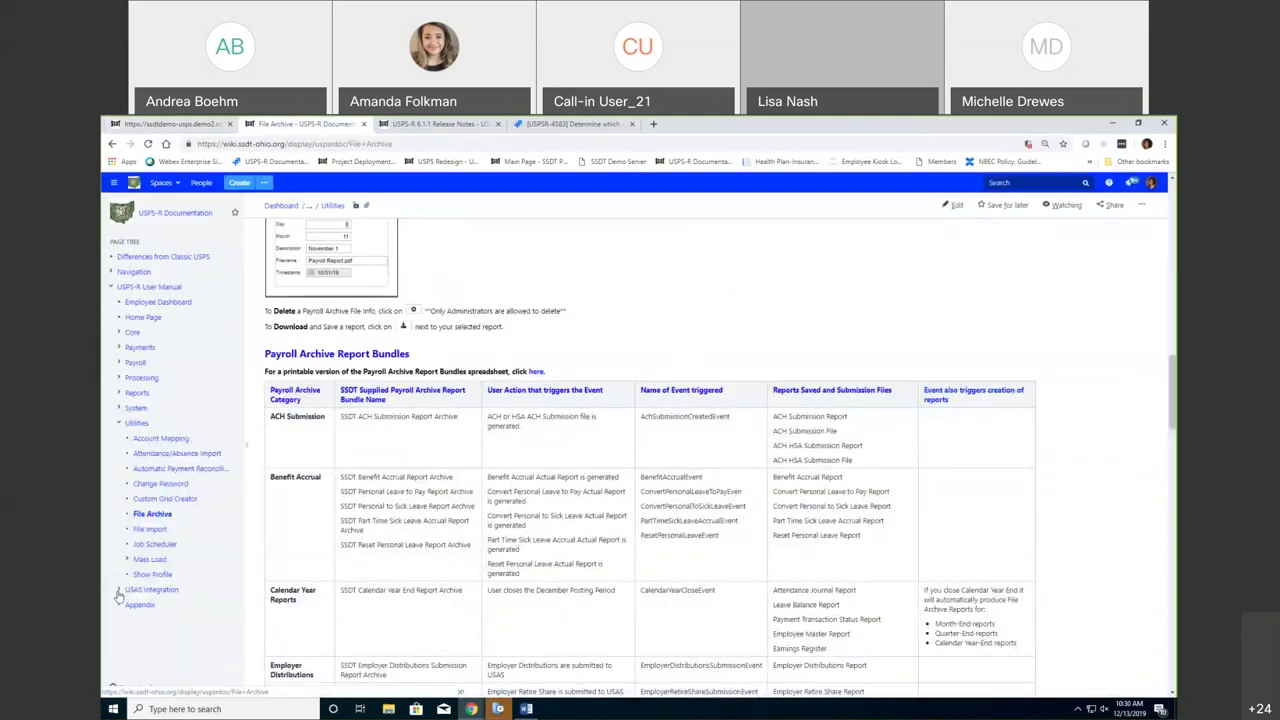
scroll(178, 591, "down", 1)
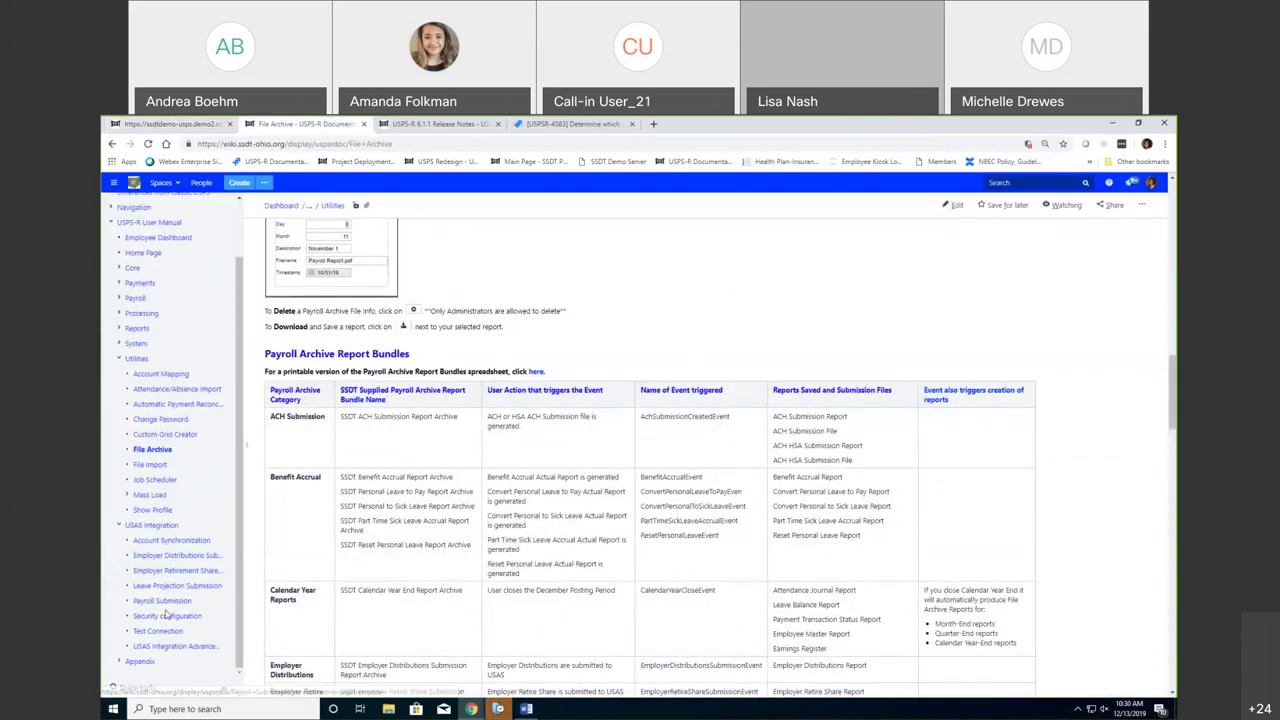
left_click(148, 496)
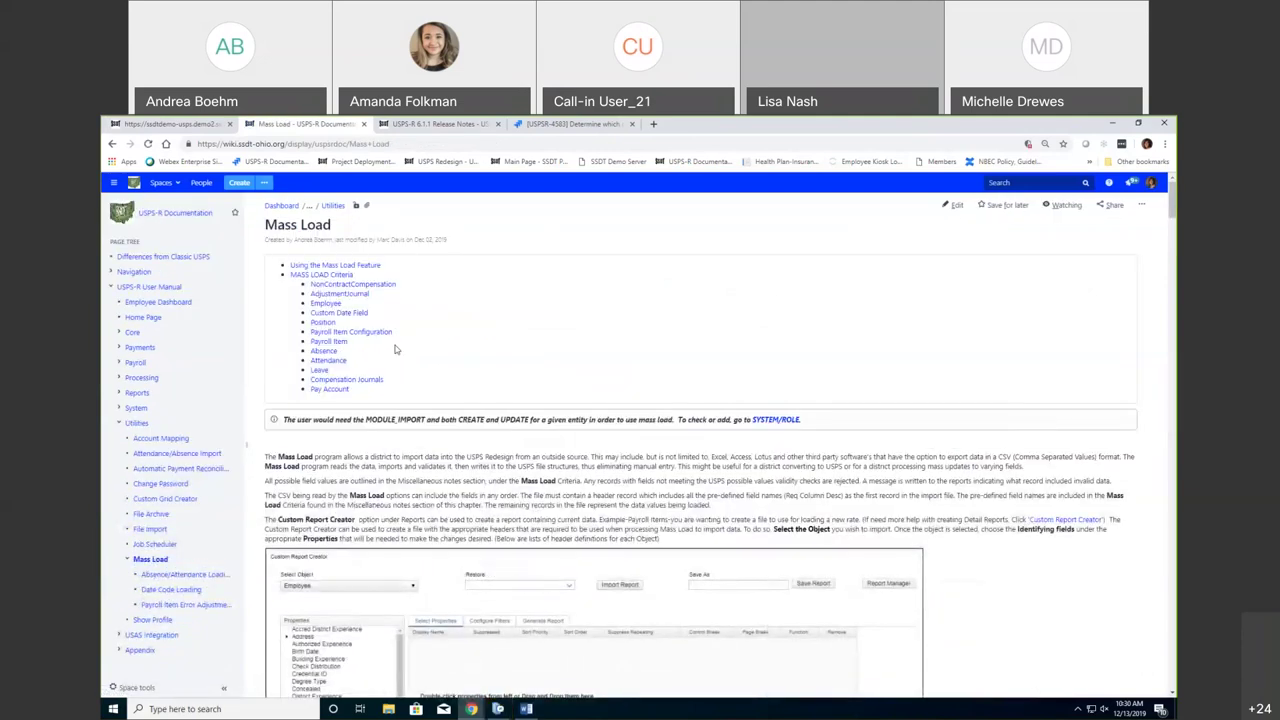
- Look through the Mass Load instructions and criteria list, and return to the USPS-R 6.1.1 release notes
scroll(505, 600, "down", 5)
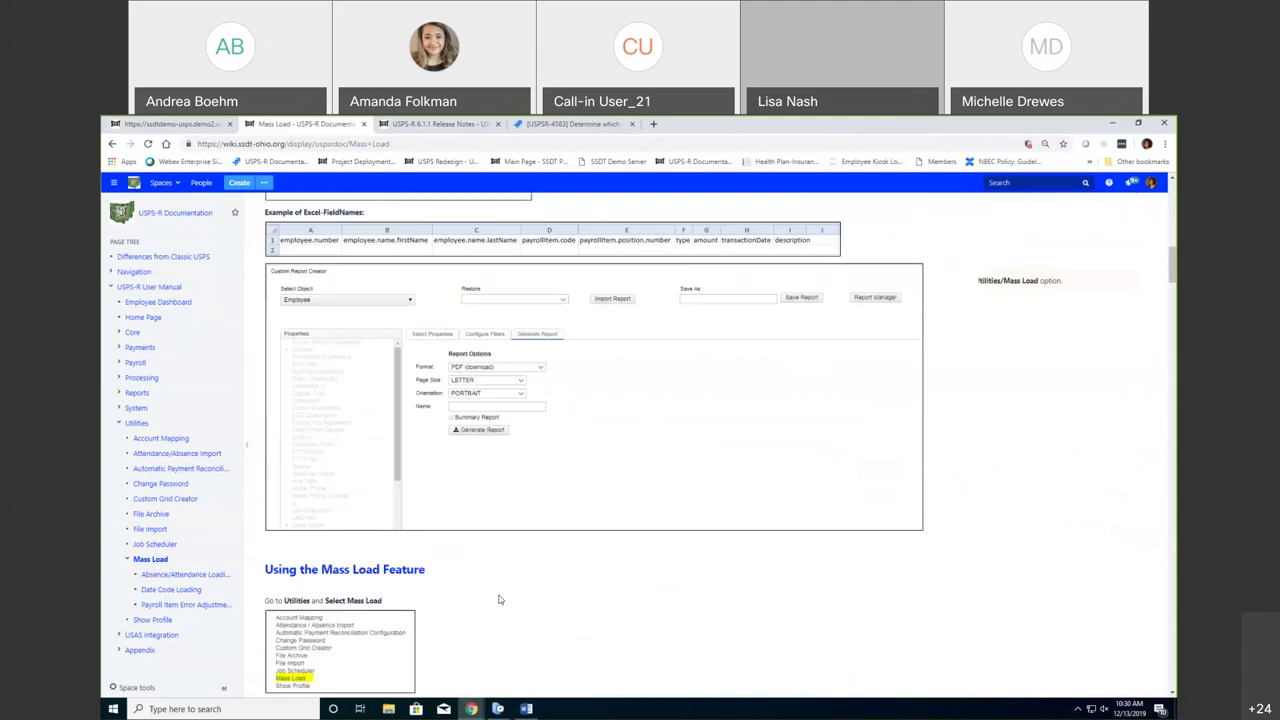
scroll(500, 623, "down", 3)
scroll(431, 564, "up", 9)
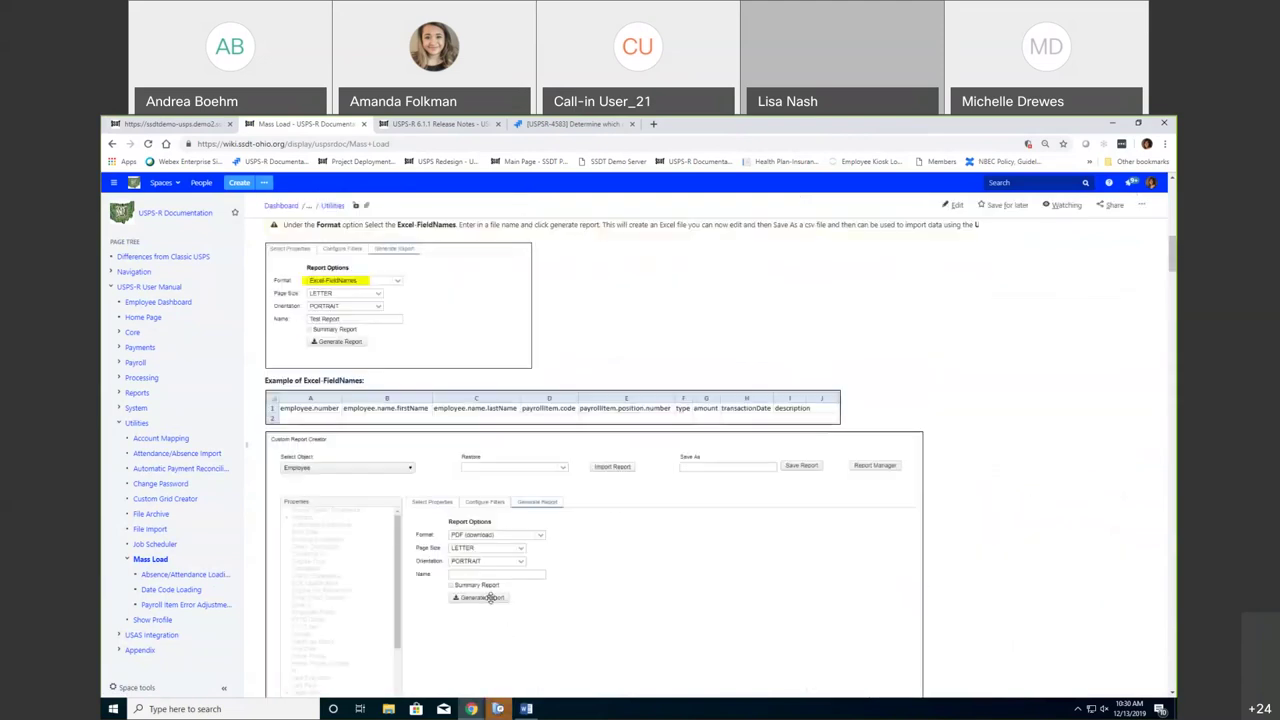
scroll(431, 564, "up", 2)
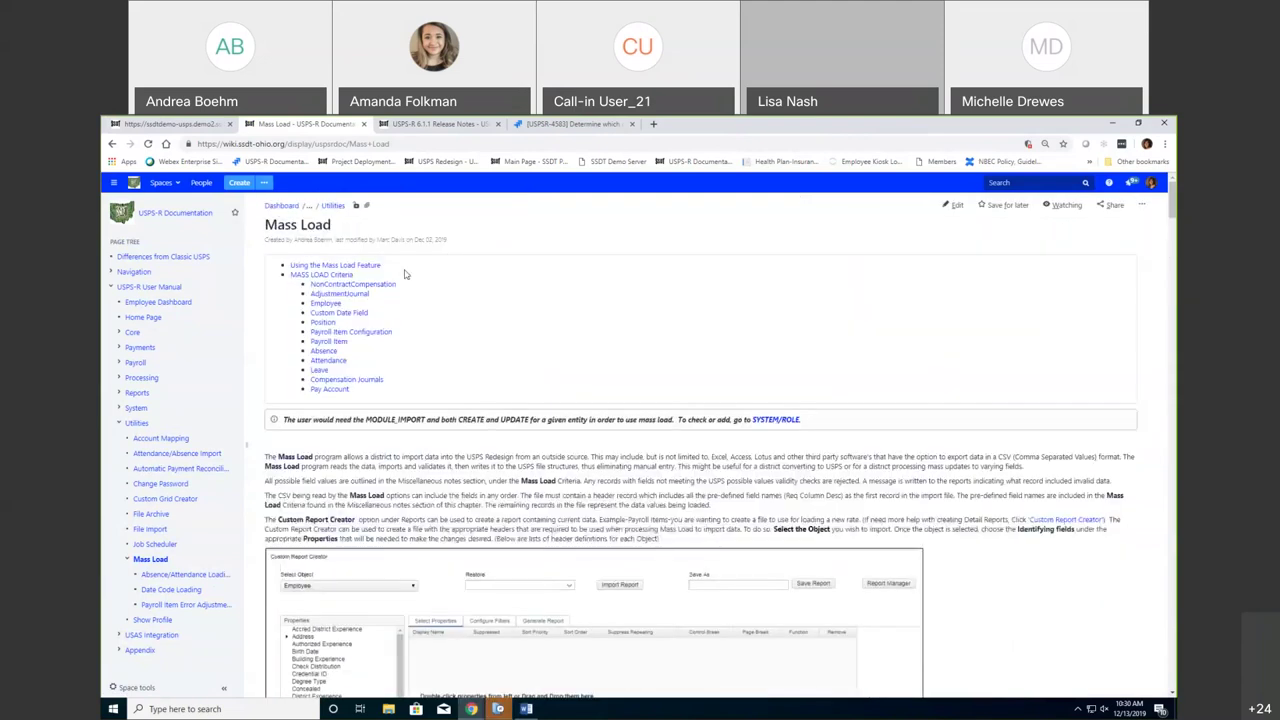
left_click(440, 123)
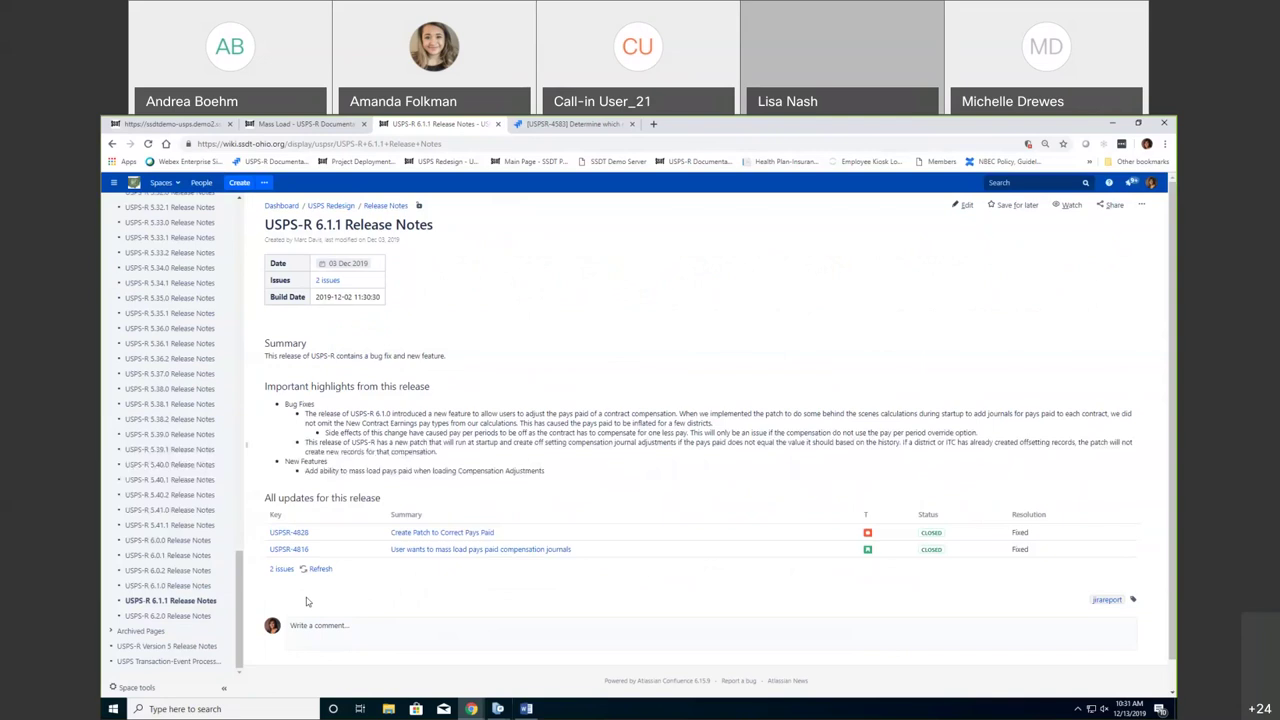
- Check the USPS-R 6.1.0 release notes, and return to the USPS-R 6.1.1 release notes
left_click(168, 585)
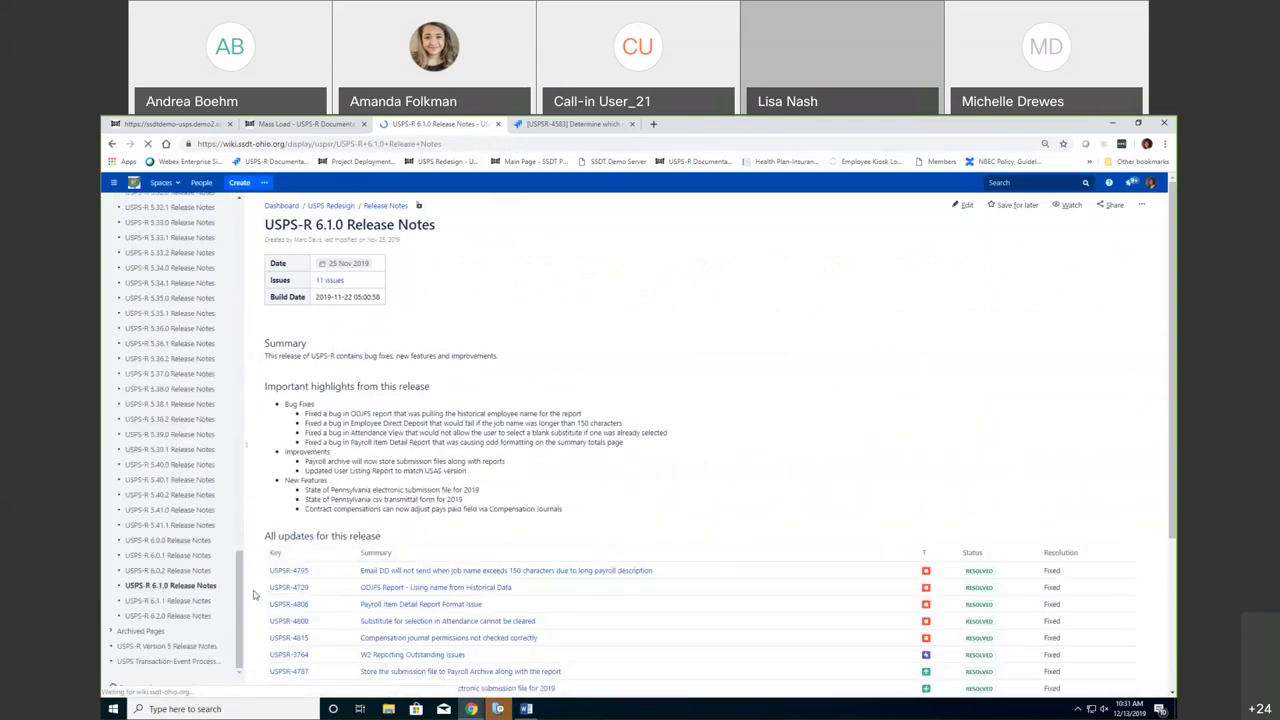
left_click(187, 600)
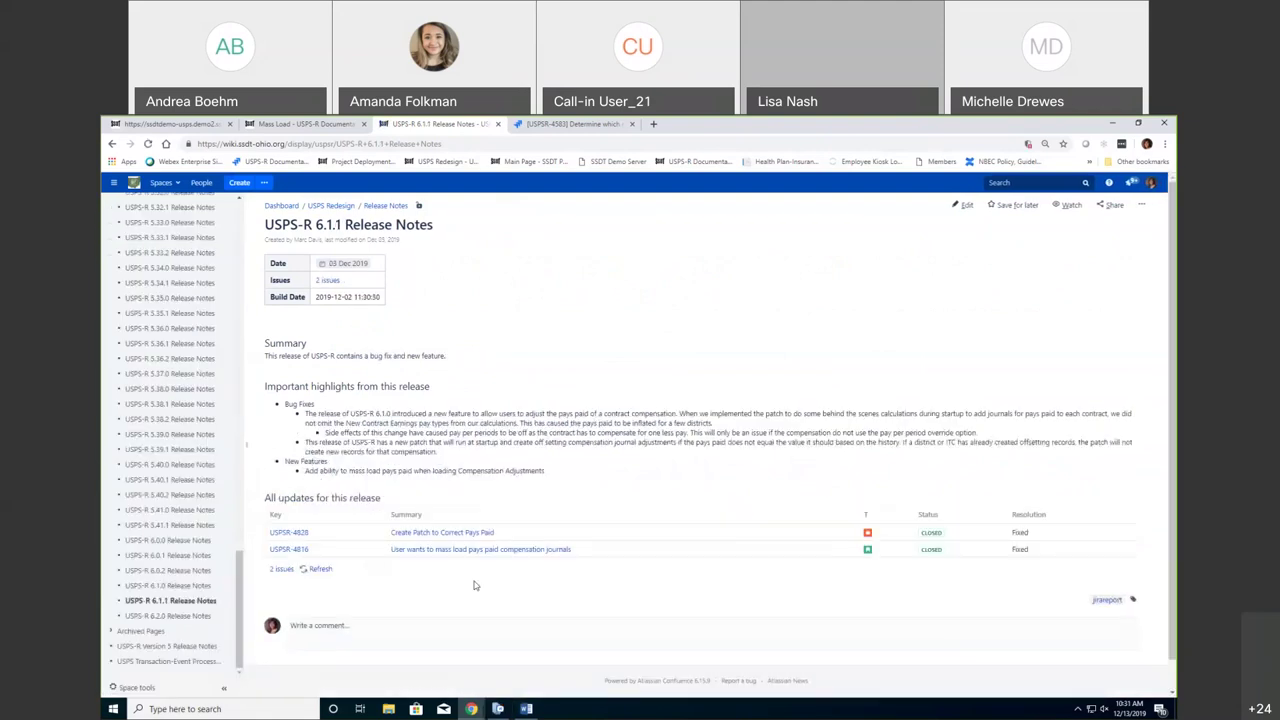
scroll(478, 588, "down", 1)
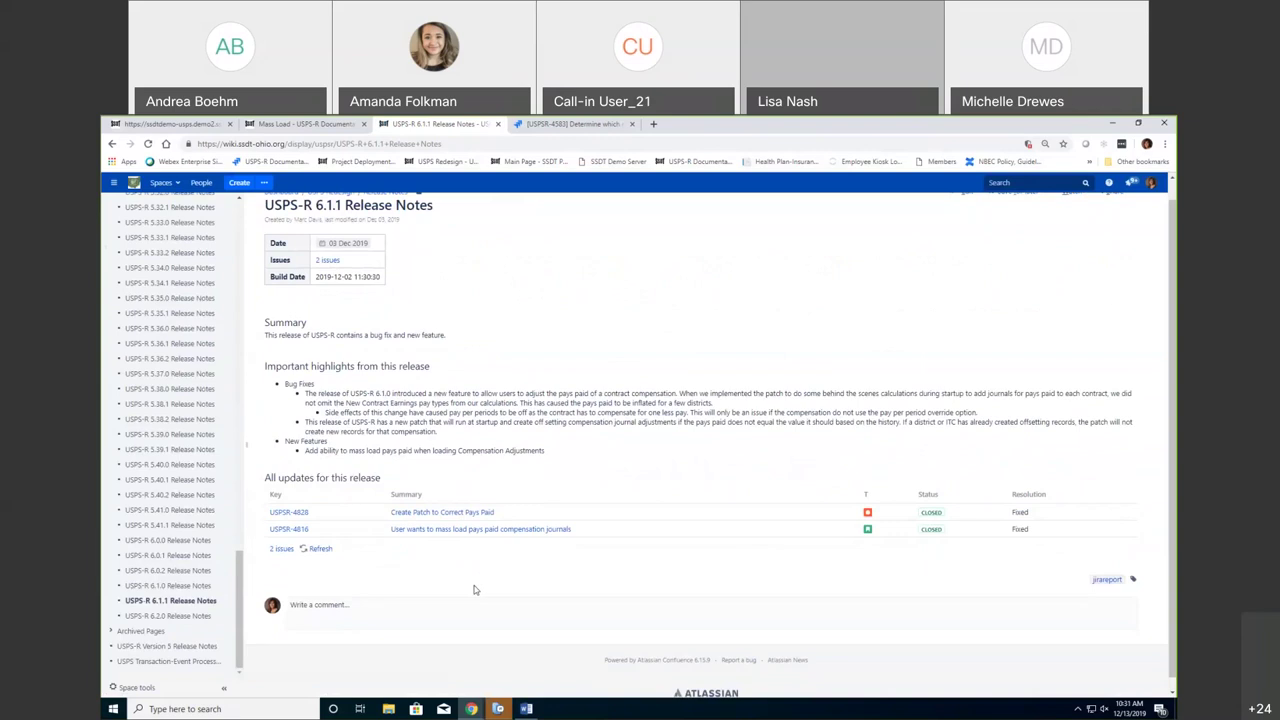
- Open the USPS-R 6.2.0 release notes and read the highlights through to the list of all updates
left_click(200, 615)
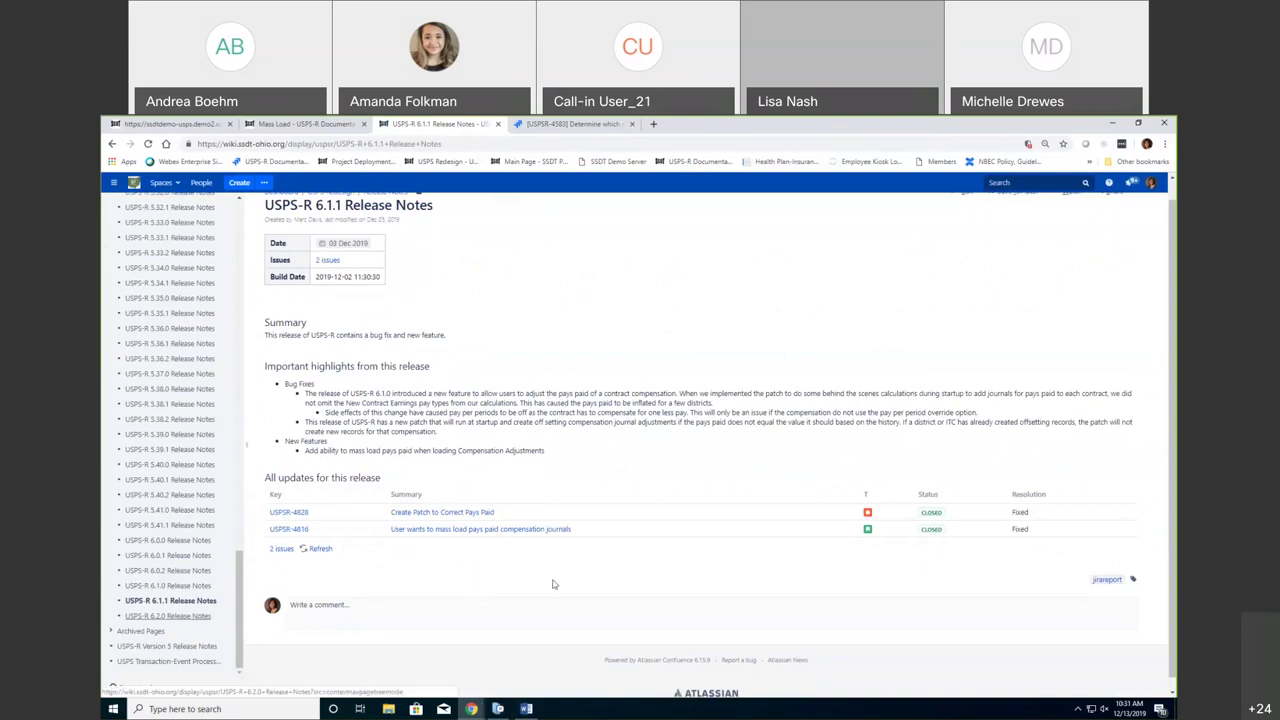
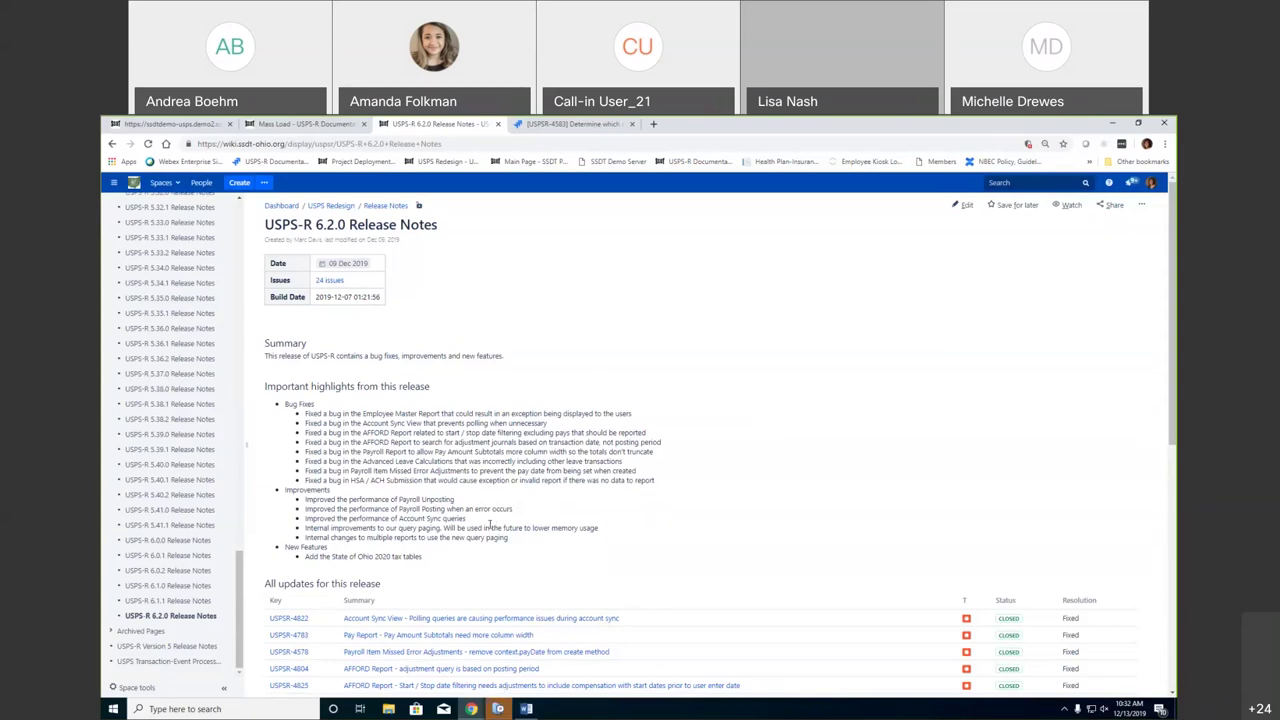
scroll(524, 561, "down", 1)
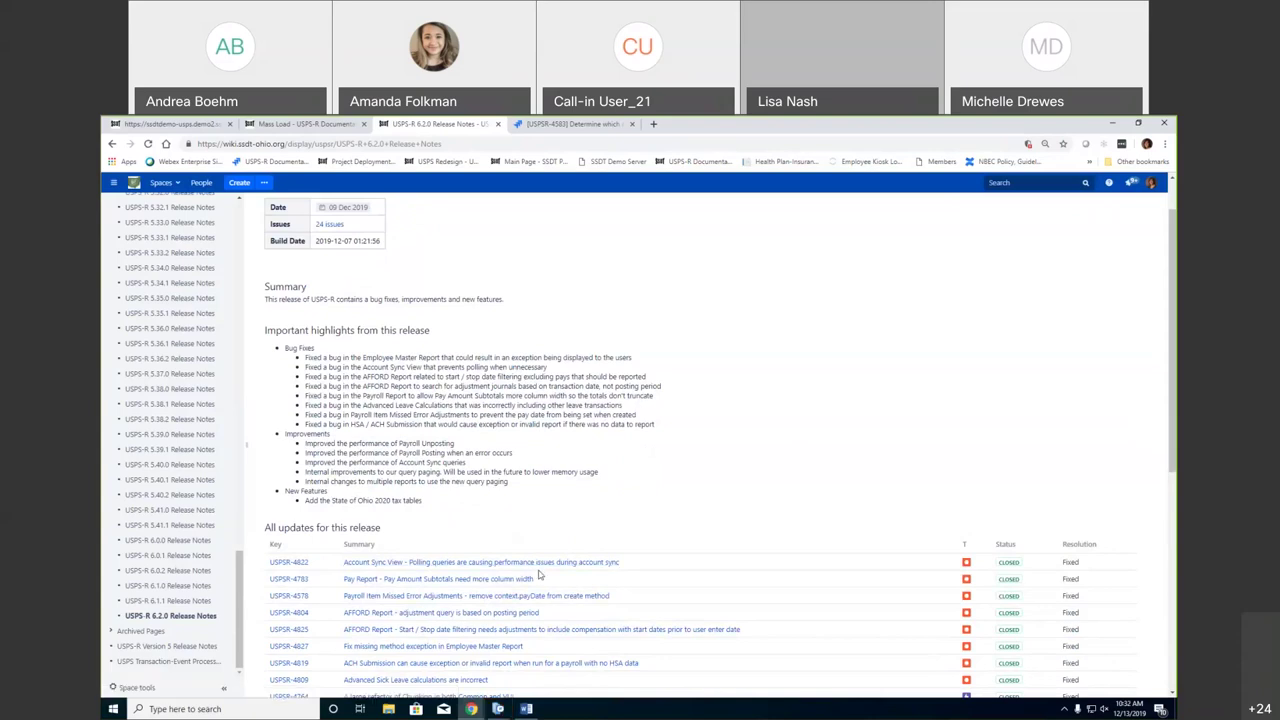
scroll(540, 575, "down", 2)
scroll(540, 575, "down", 1)
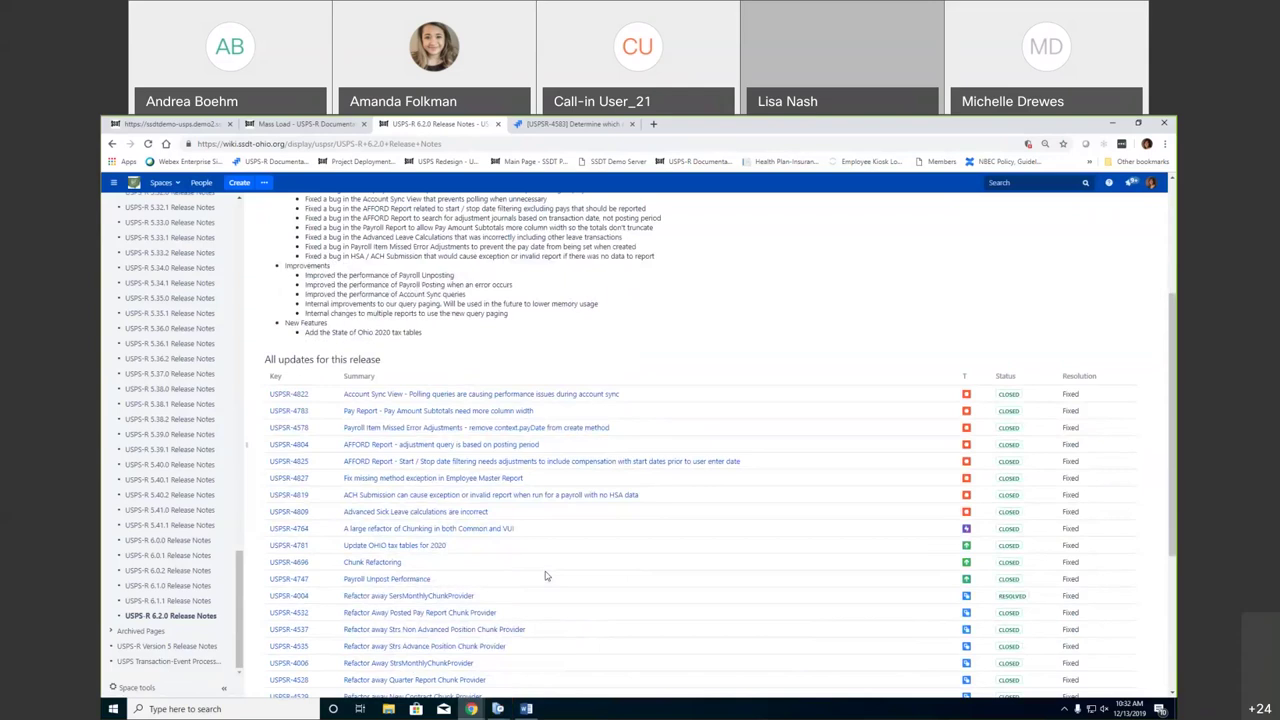
- Sort the 6.2.0 updates by issue key in ascending order and look through the list to its end
left_click(326, 379)
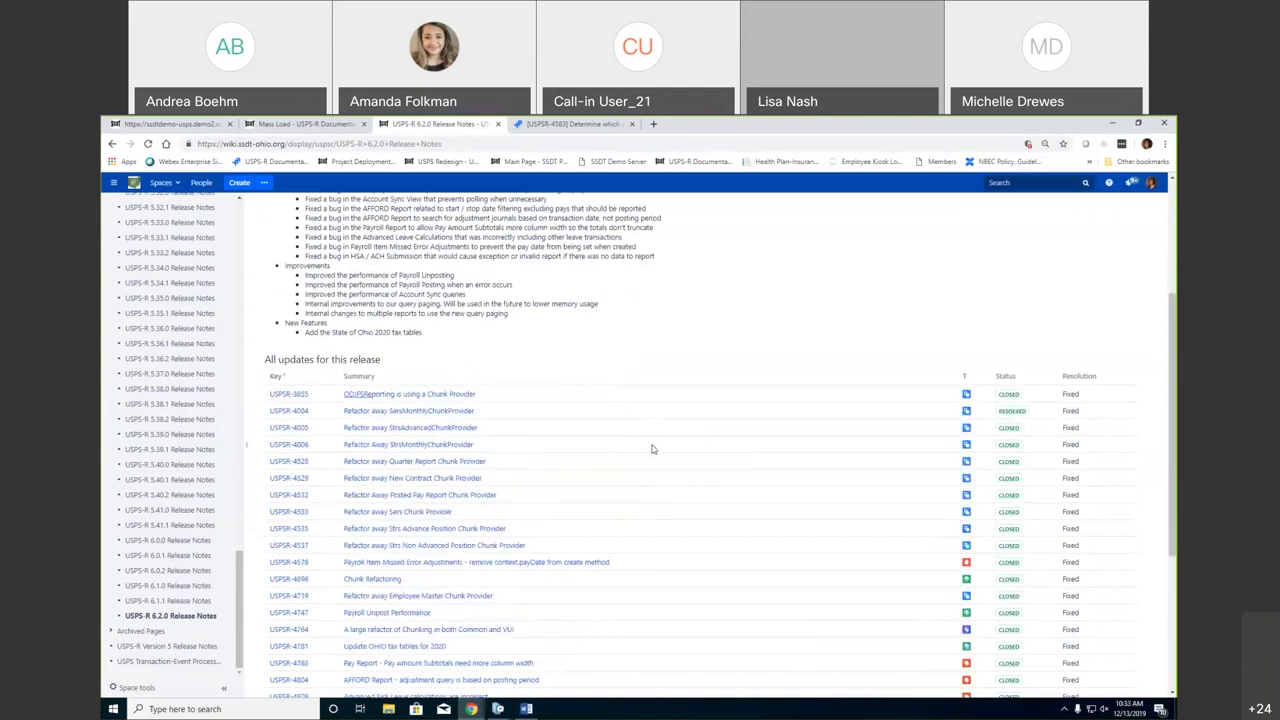
scroll(590, 505, "down", 1)
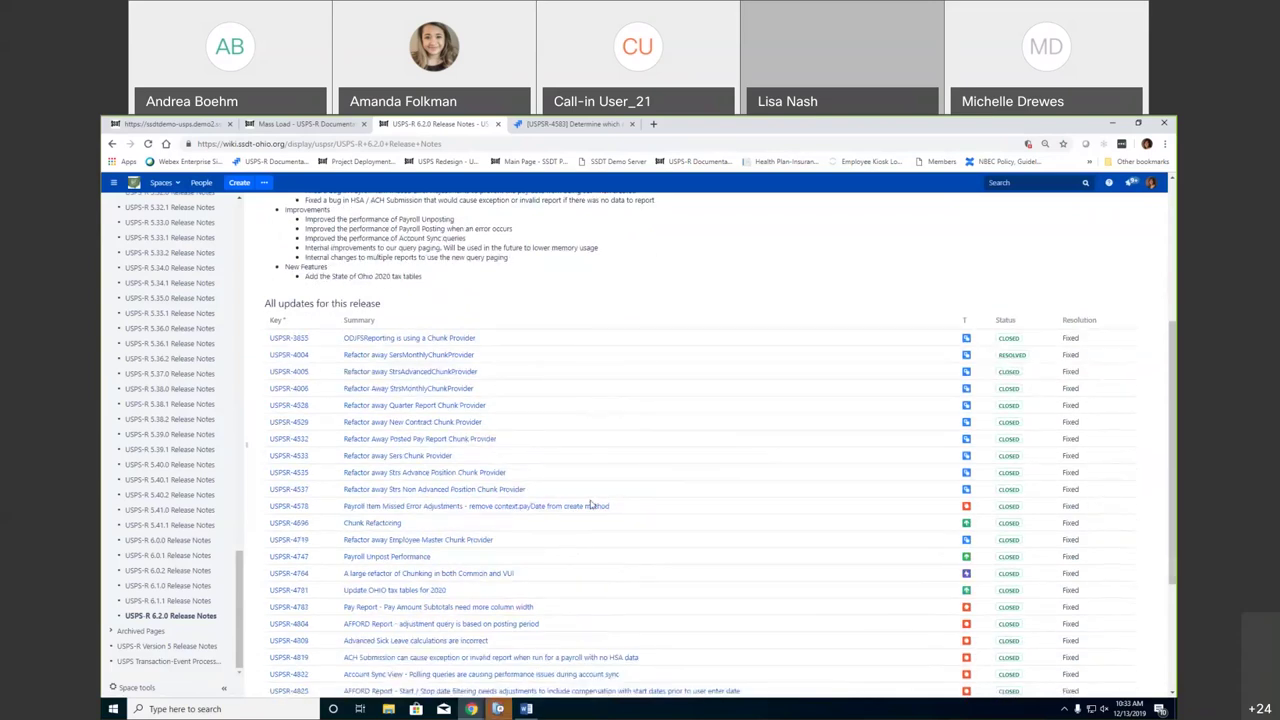
scroll(585, 515, "down", 1)
scroll(587, 514, "down", 1)
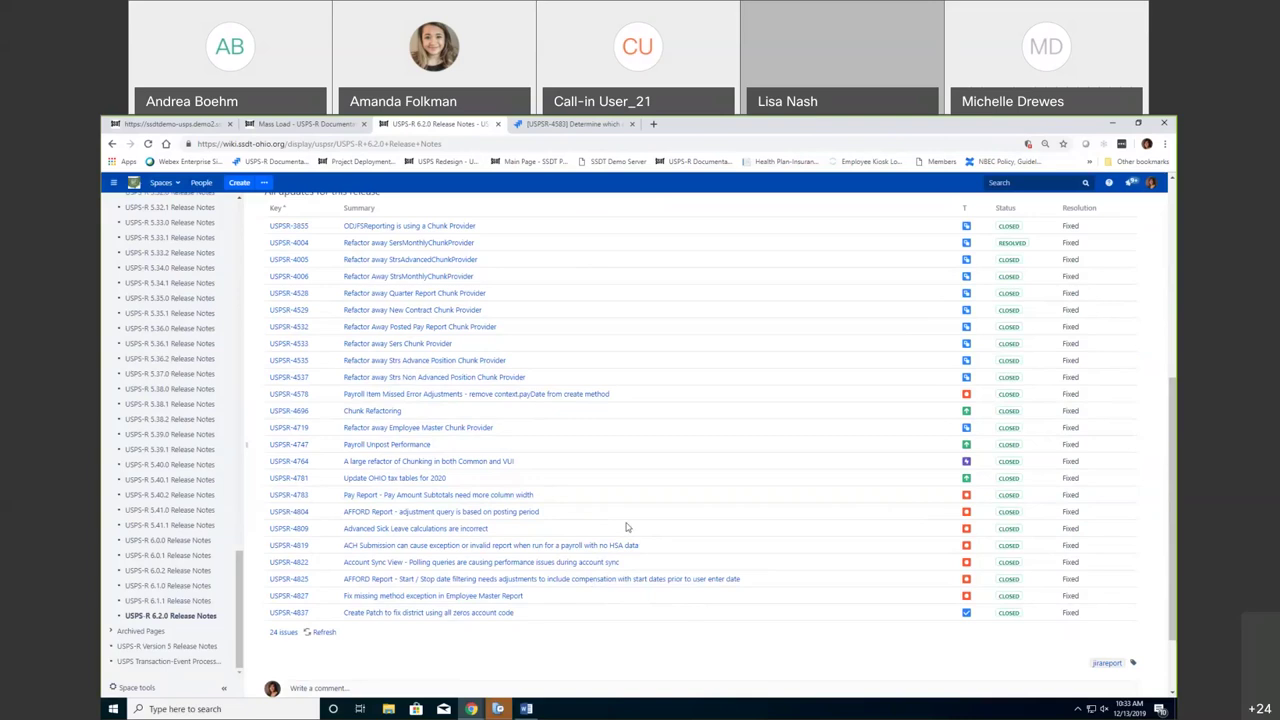
- Review the 6.2.0 bug fixes, improvements and new features again, together with the start of the updates list
scroll(626, 530, "up", 2)
scroll(626, 532, "up", 1)
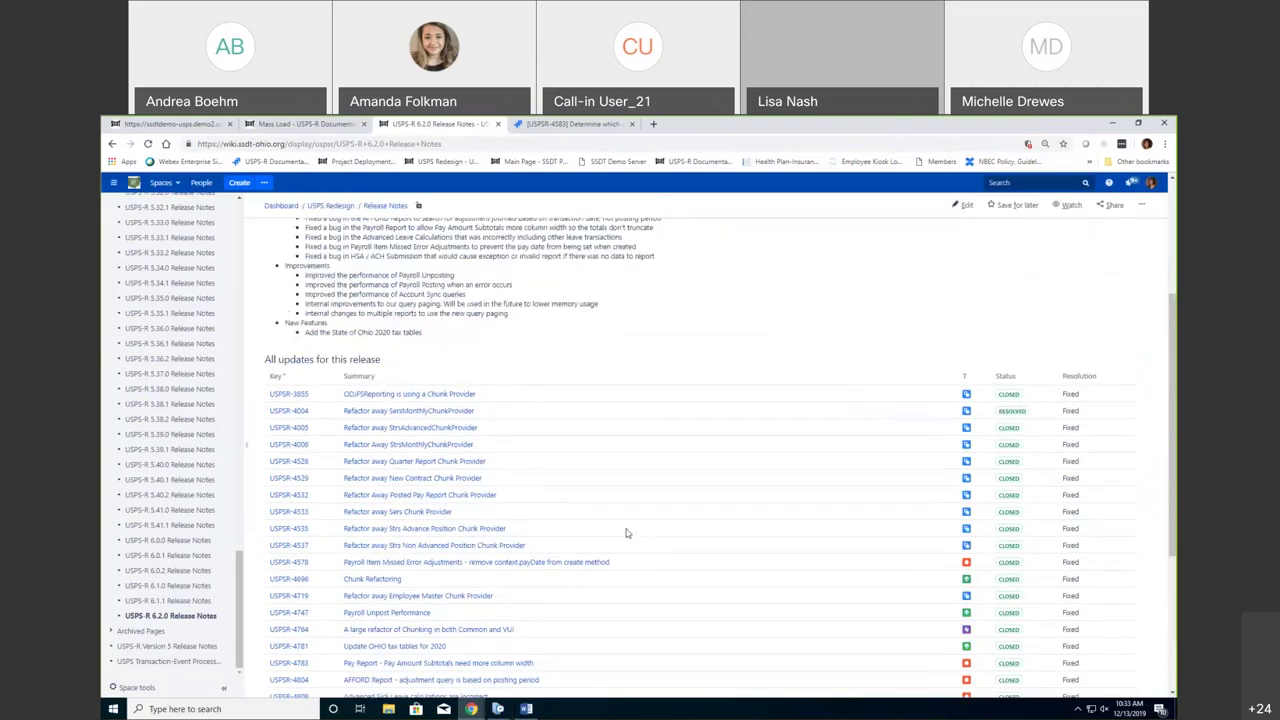
scroll(626, 533, "up", 5)
scroll(626, 537, "down", 2)
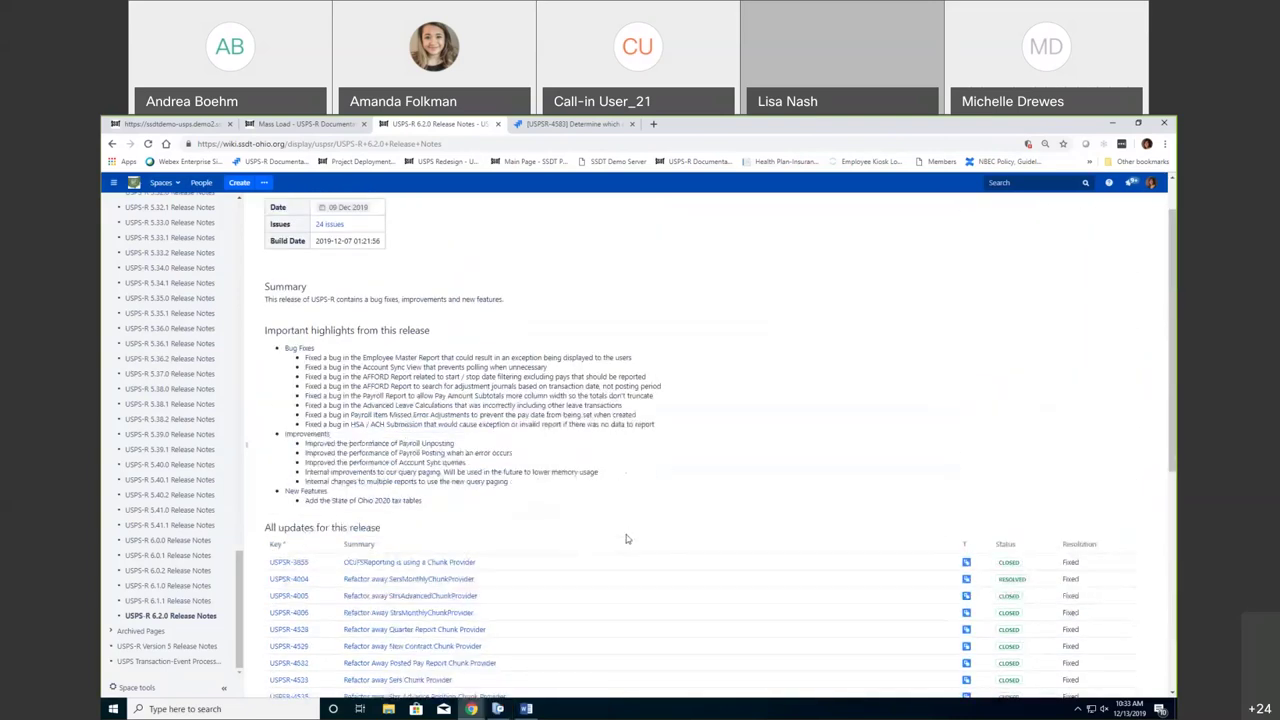
scroll(626, 539, "up", 1)
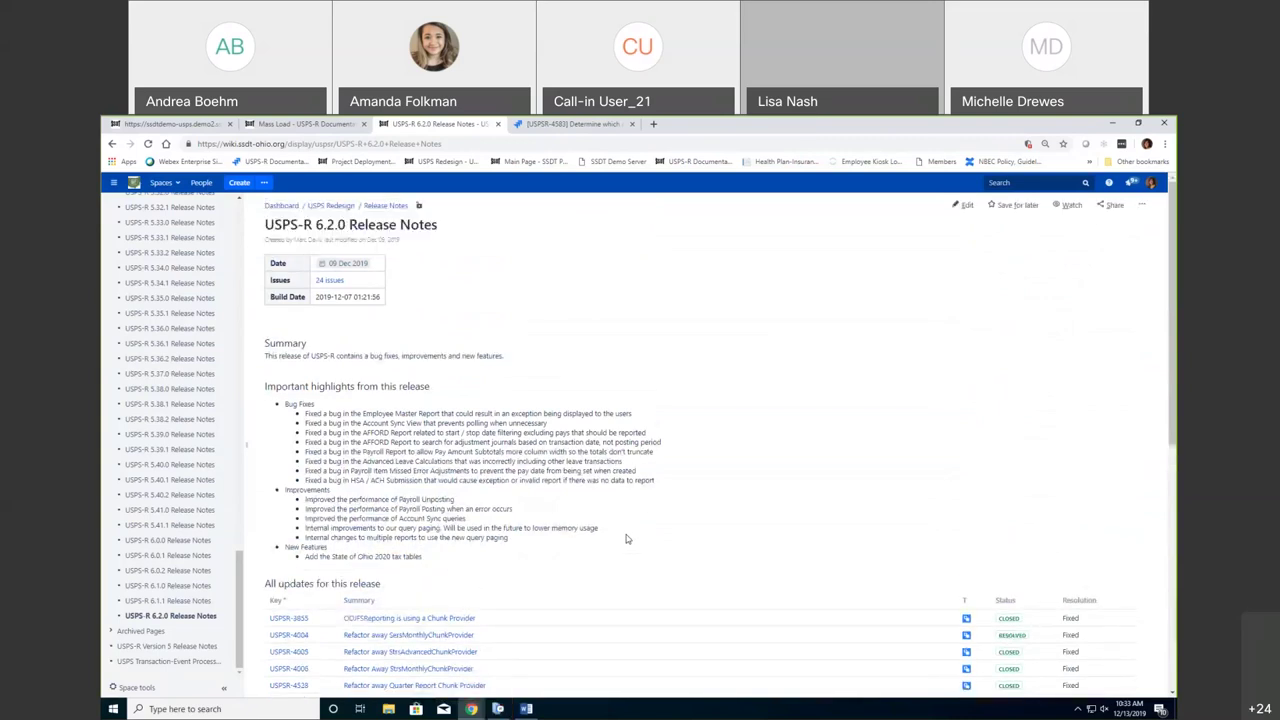
scroll(594, 541, "down", 1)
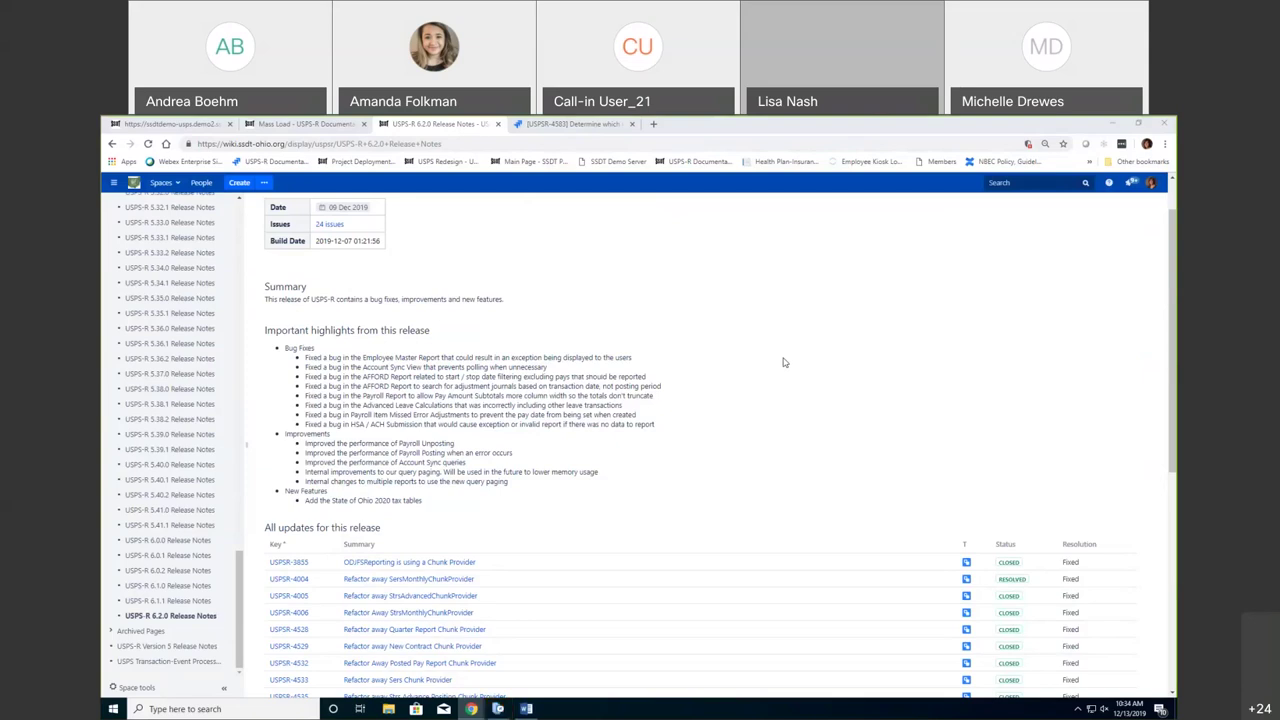
scroll(777, 367, "down", 1)
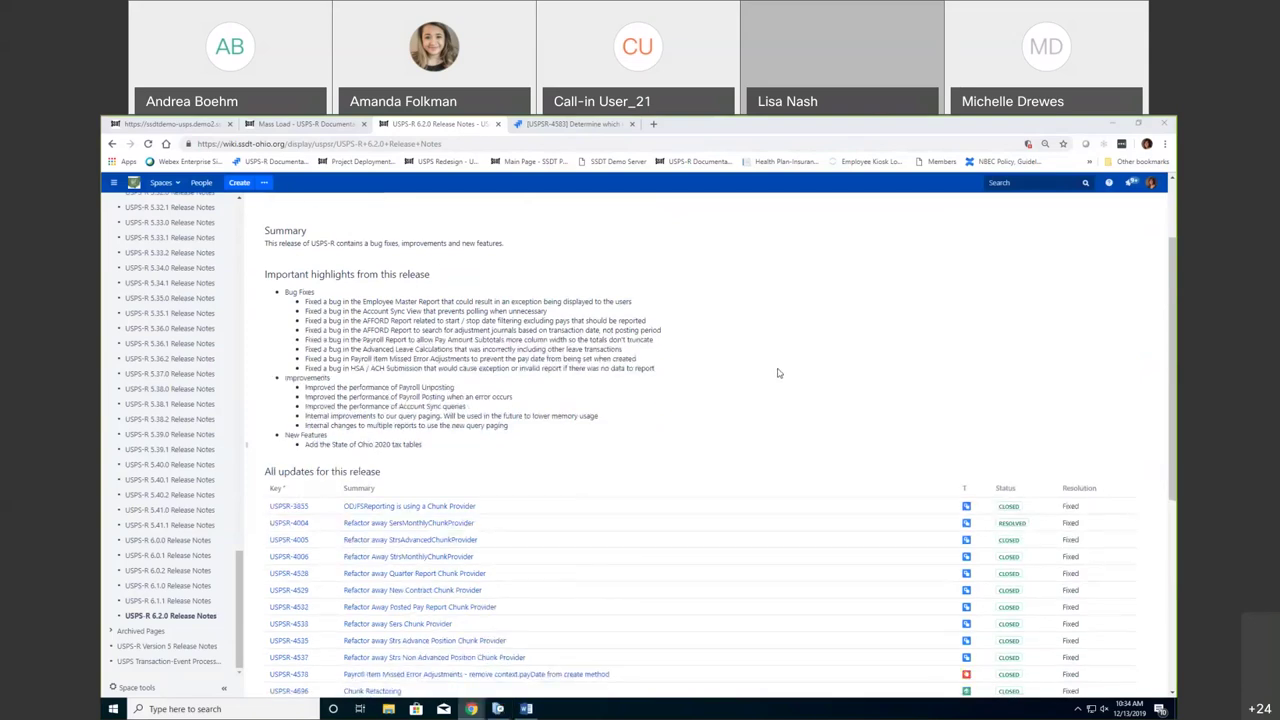
scroll(776, 370, "down", 1)
scroll(771, 381, "down", 1)
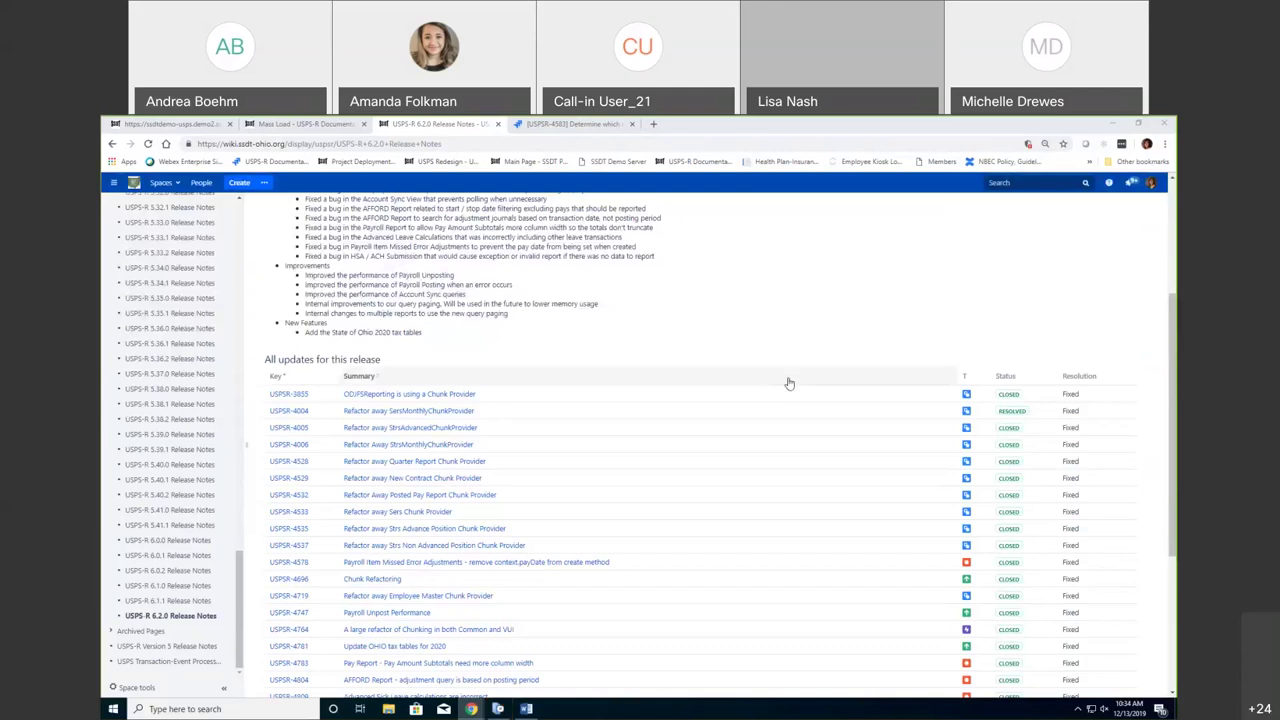